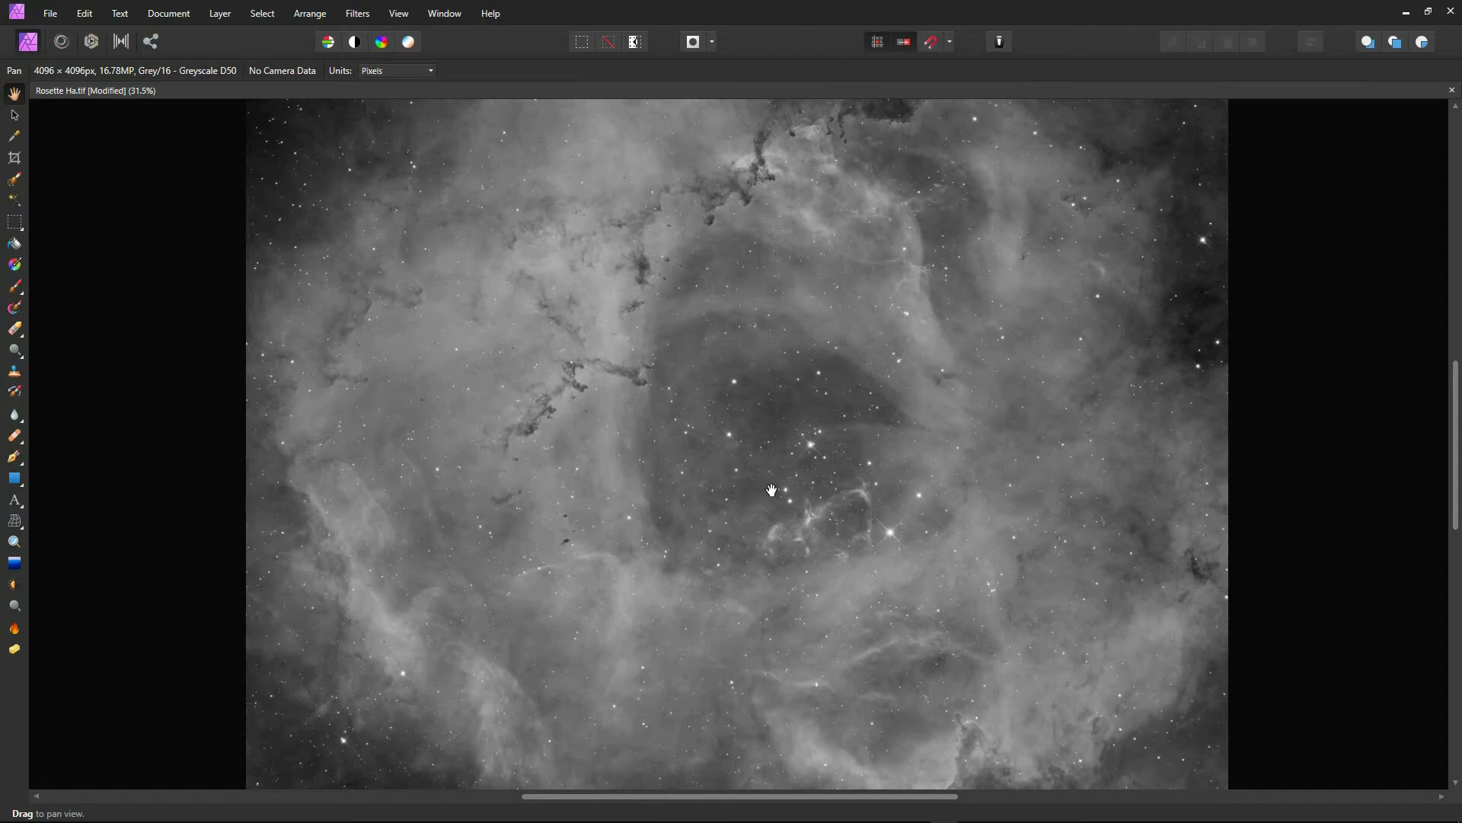
# Step: Open the Shadows / Highlights filter for the nebula image and set its version to 1.6
pyautogui.scroll(-1, 771, 490)
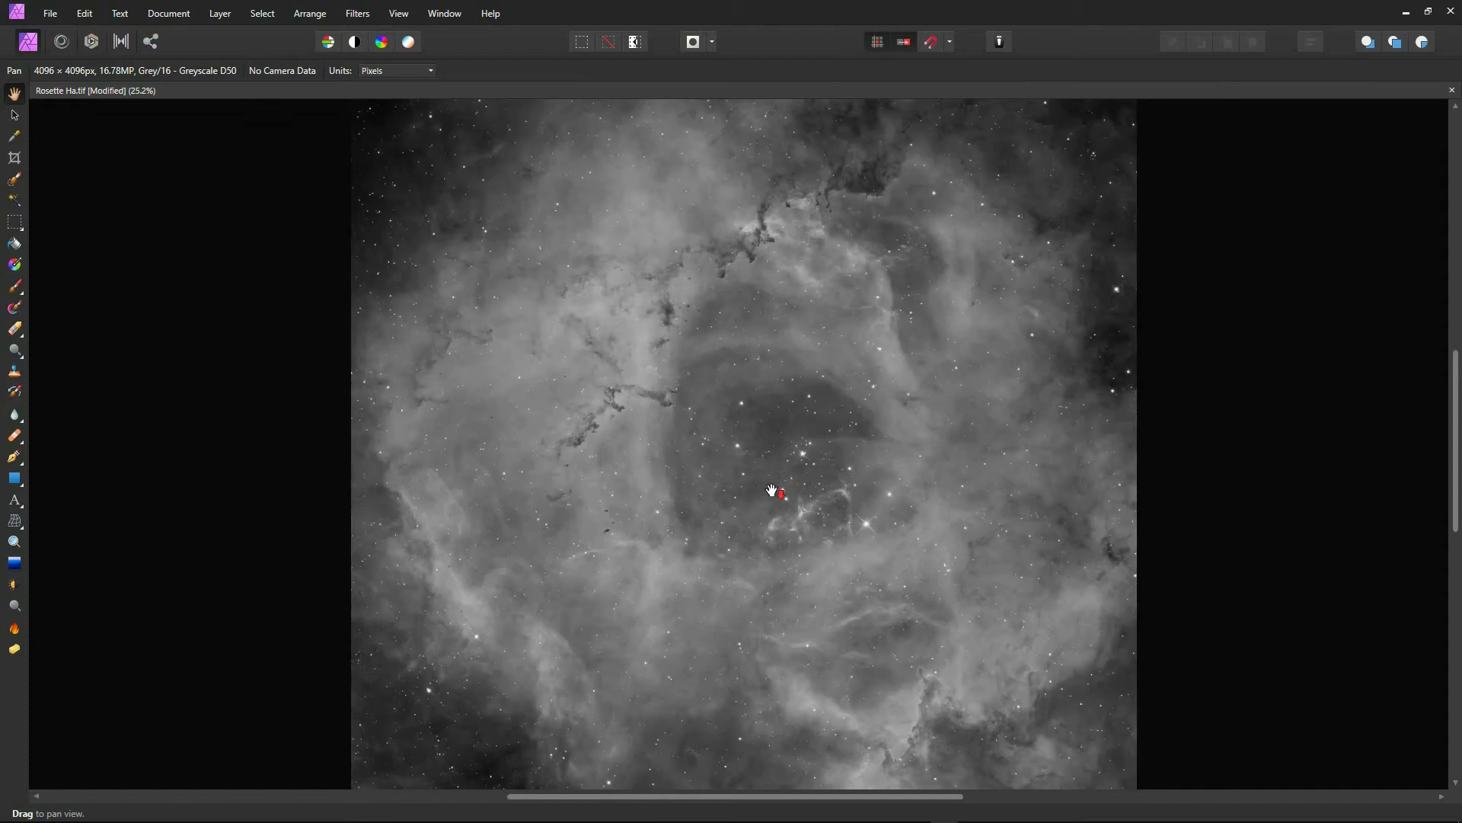
pyautogui.click(12, 588)
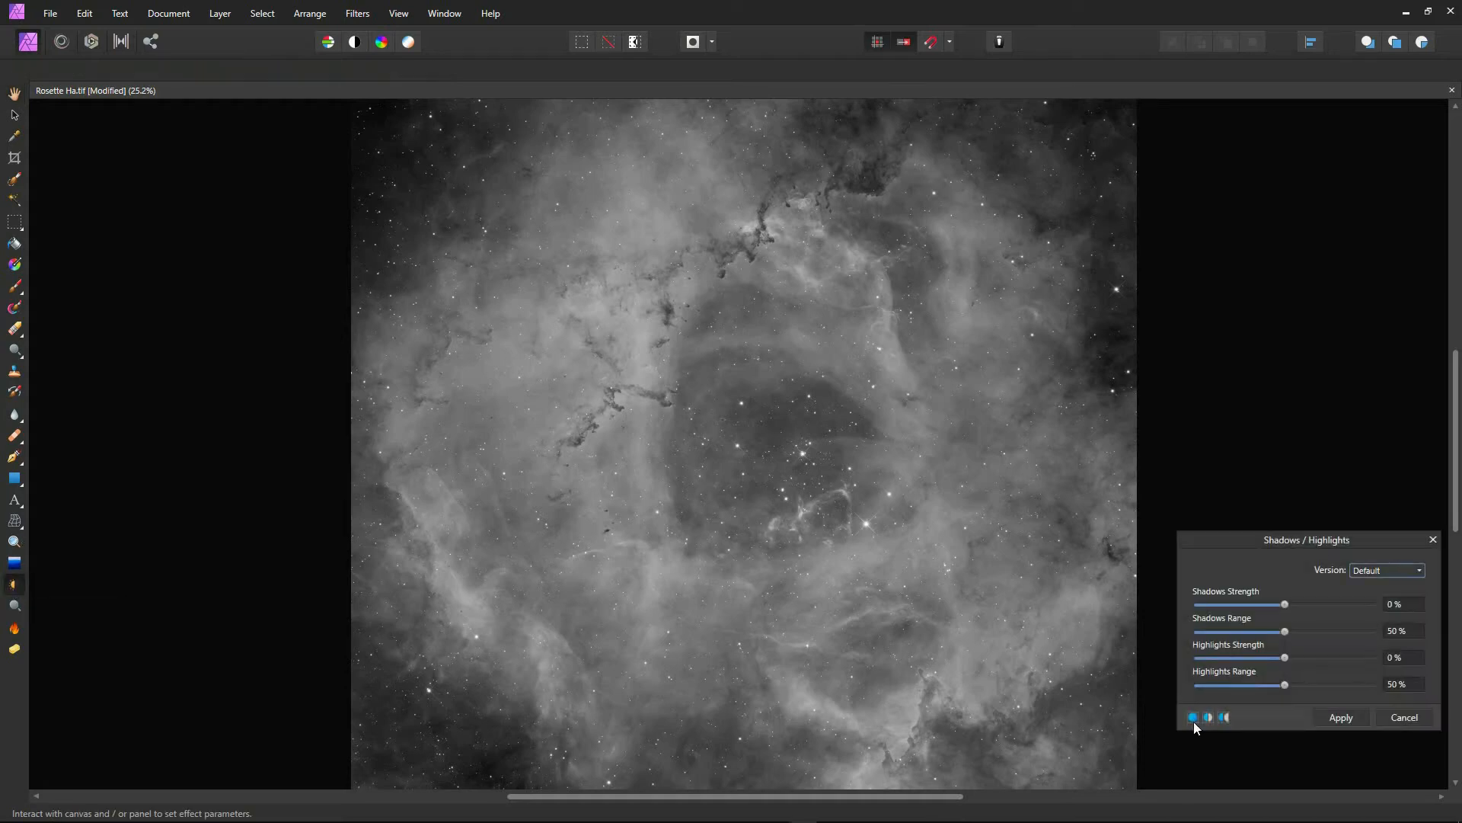
pyautogui.moveTo(1315, 542); pyautogui.dragTo(1299, 527)
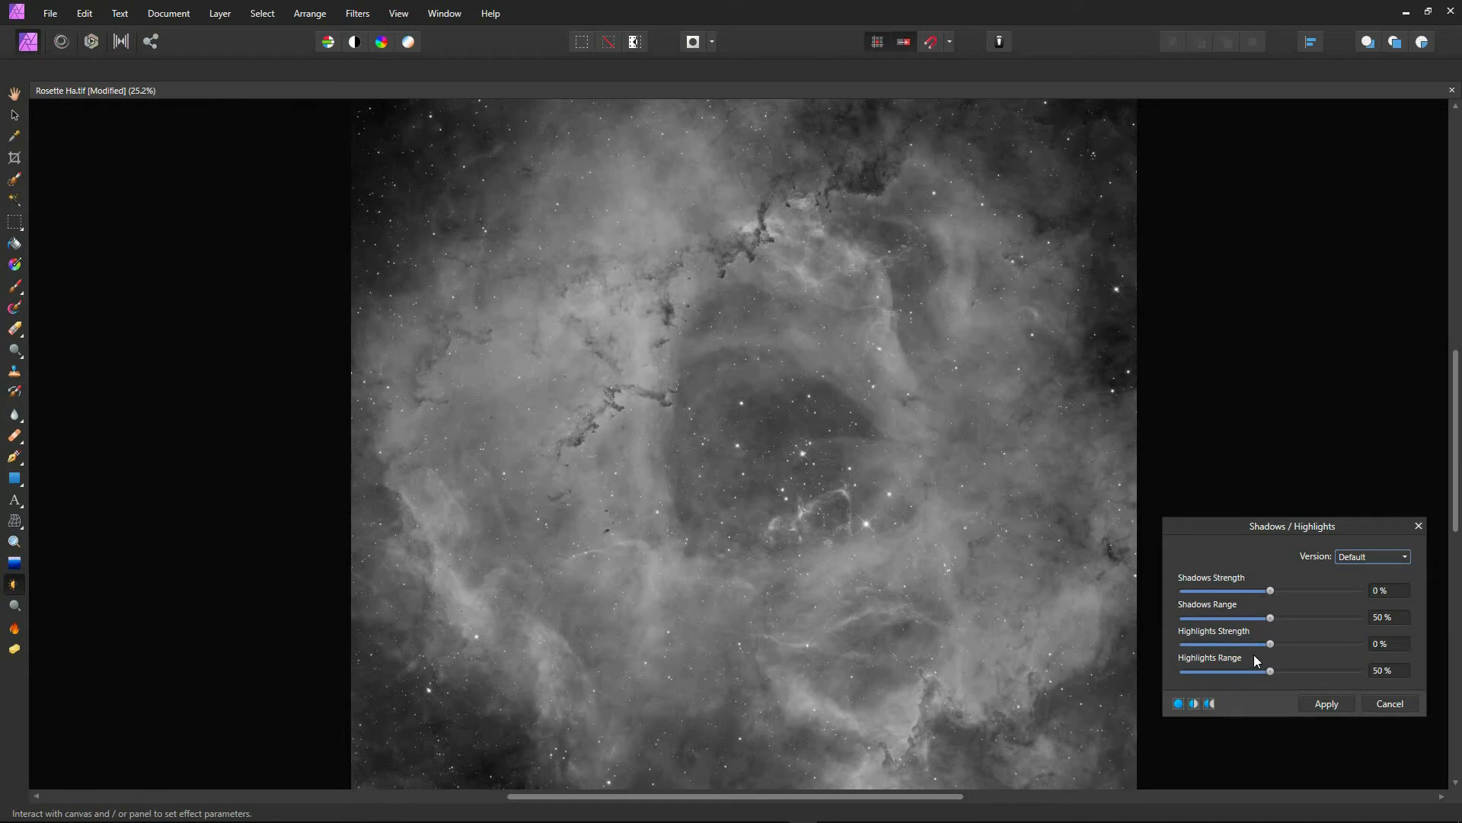
pyautogui.click(1406, 559)
pyautogui.click(1374, 573)
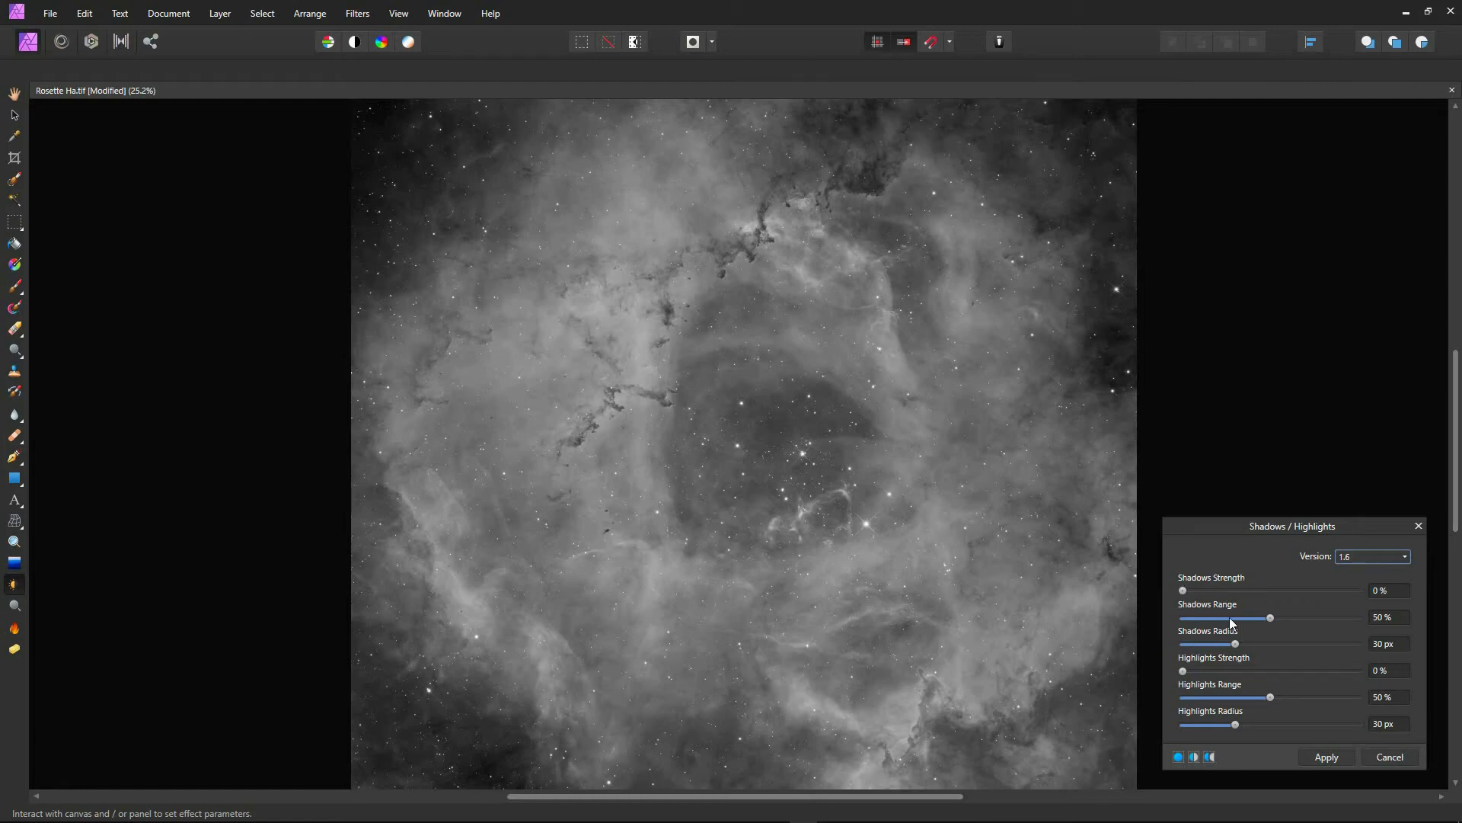
# Step: Brighten the darkest areas by setting Shadows Strength to 25% and Shadows Range to 13%
pyautogui.scroll(-1, 805, 462)
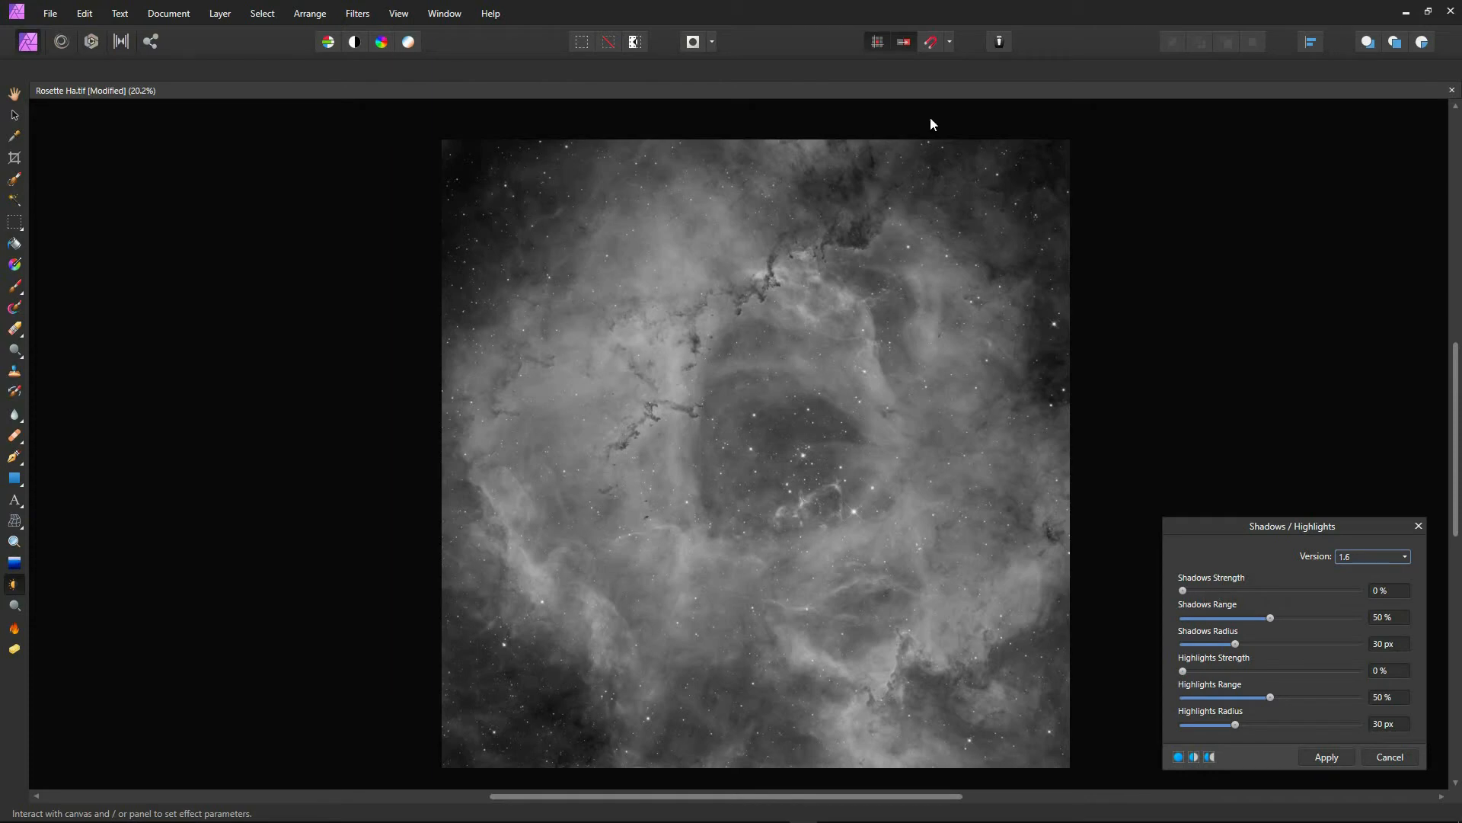
pyautogui.click(1184, 592)
pyautogui.moveTo(1193, 591); pyautogui.dragTo(1222, 595)
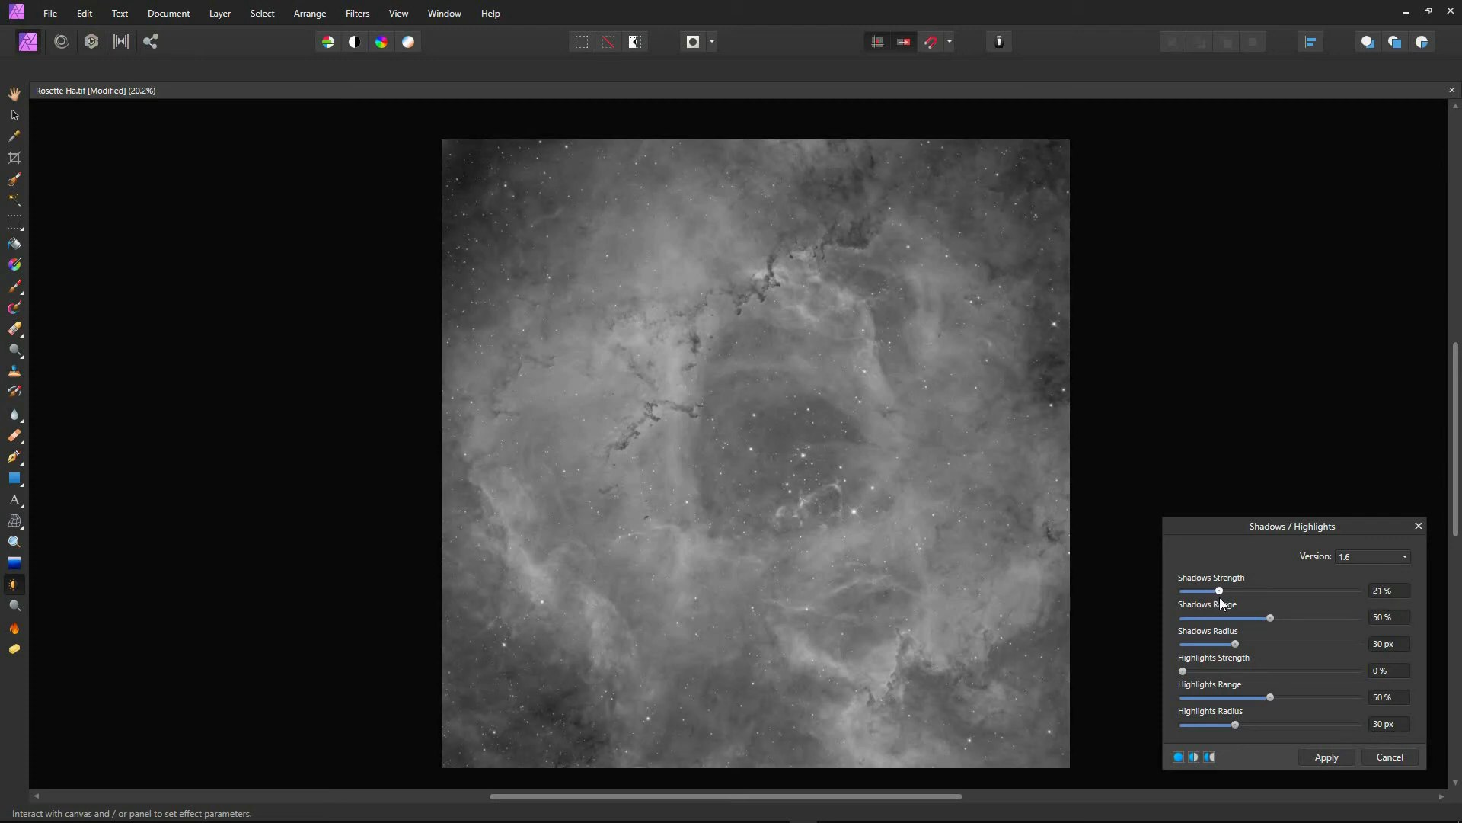
pyautogui.moveTo(1215, 597); pyautogui.dragTo(1210, 597)
pyautogui.moveTo(1270, 619); pyautogui.dragTo(1232, 591)
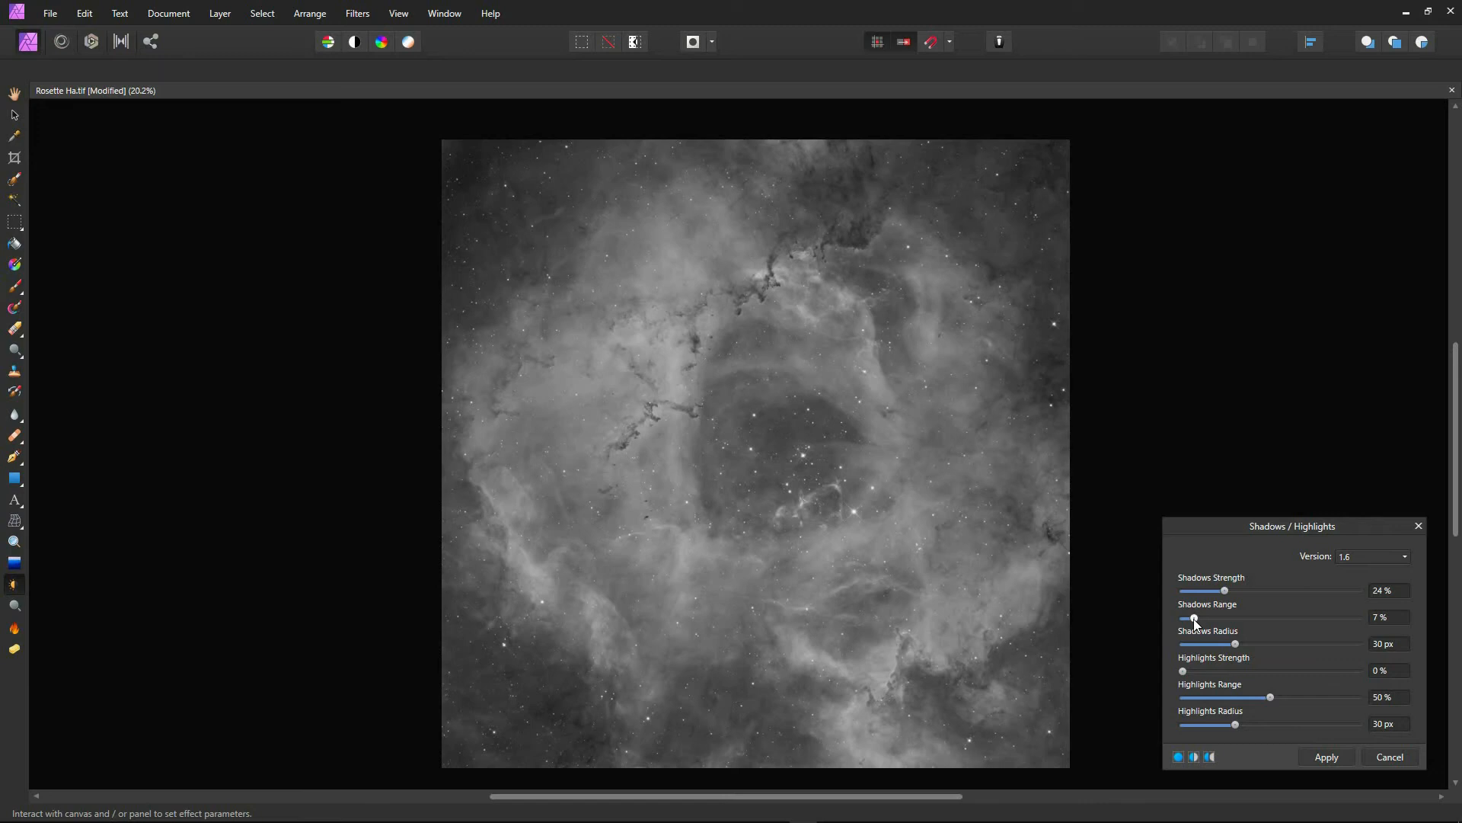
pyautogui.moveTo(1193, 618)
pyautogui.mouseDown()
pyautogui.moveTo(1354, 629)
pyautogui.moveTo(1216, 636)
pyautogui.mouseUp()
# Step: Place the Histogram beside the image and keep Highlights Strength at 0%
pyautogui.moveTo(1461, 590); pyautogui.dragTo(181, 565)
pyautogui.moveTo(203, 638)
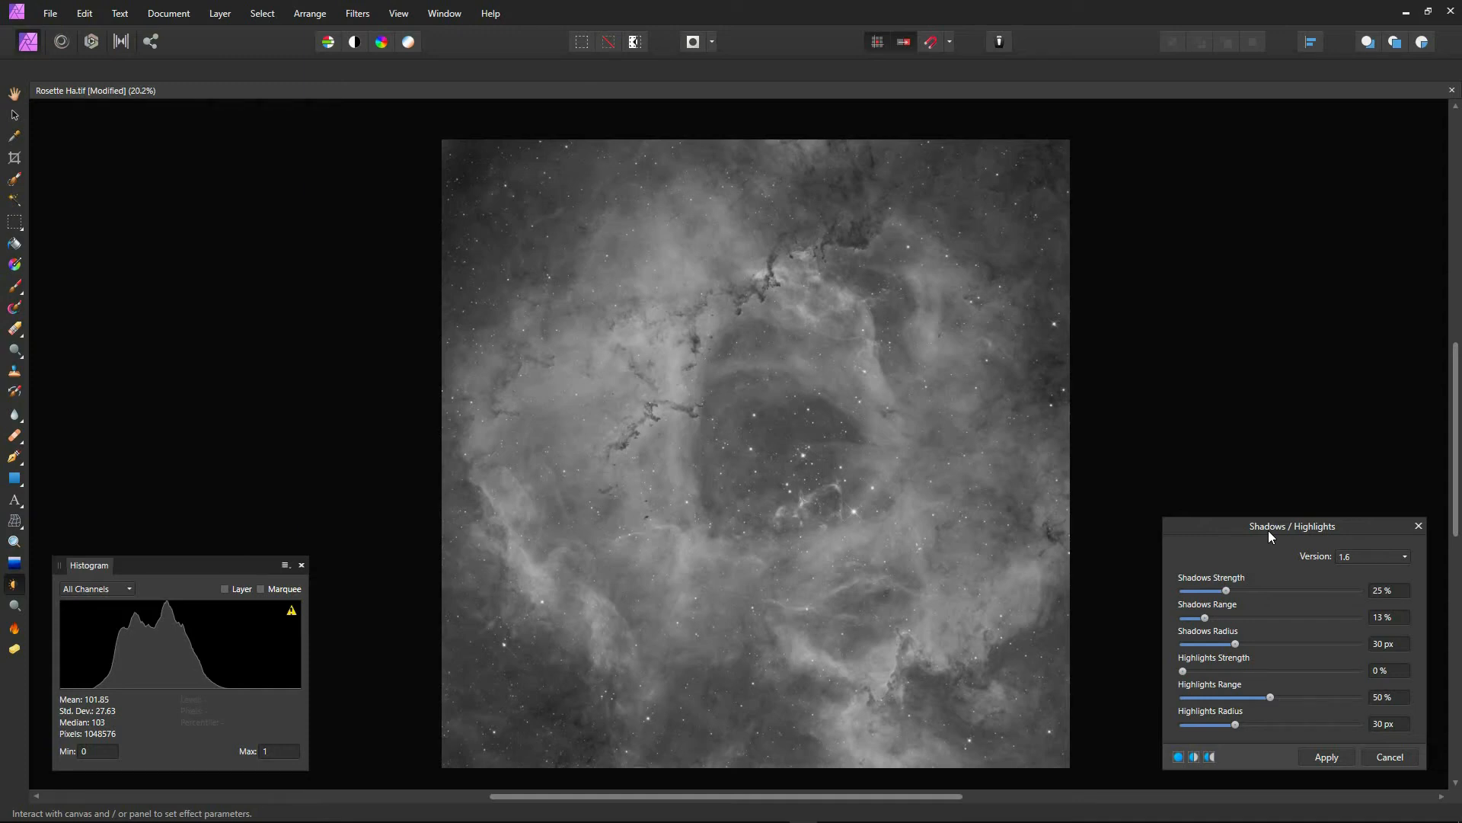
pyautogui.moveTo(1184, 670); pyautogui.dragTo(1128, 678)
pyautogui.moveTo(1185, 675); pyautogui.dragTo(1125, 672)
# Step: Compare the shadow adjustment in a before/after split view, return to the single view and apply the filter
pyautogui.click(1190, 758)
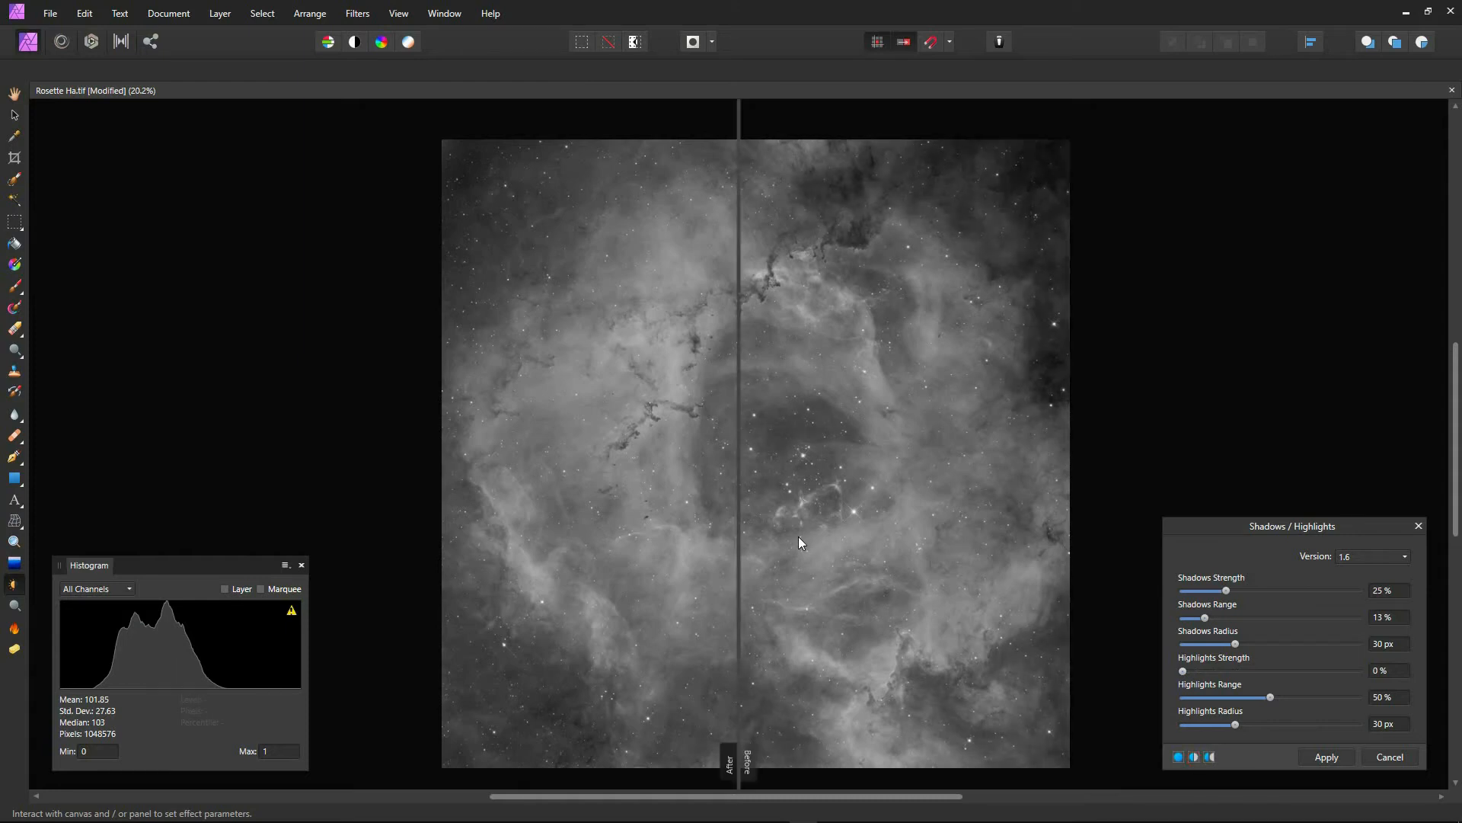
pyautogui.scroll(1, 798, 536)
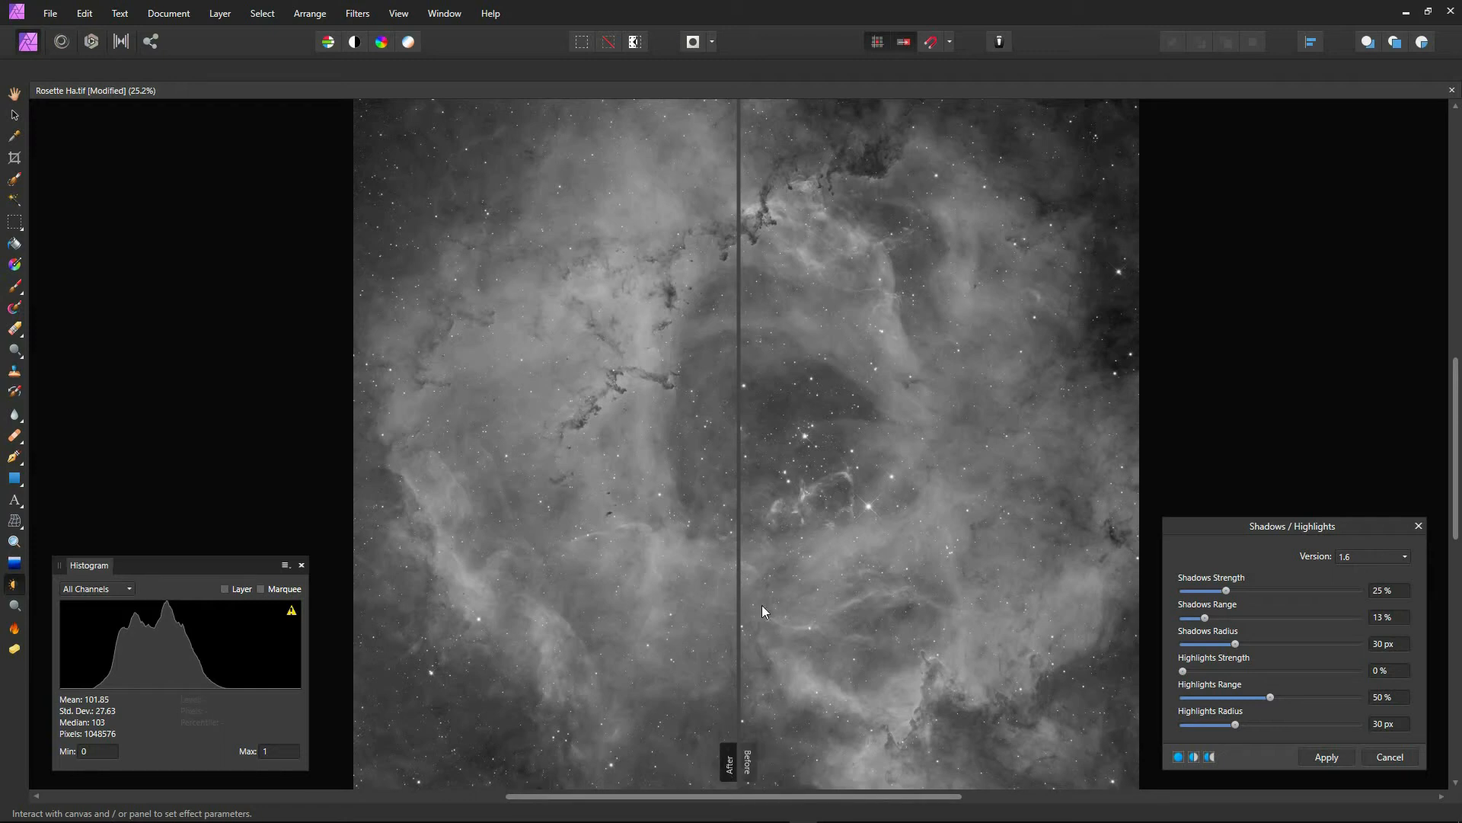
pyautogui.moveTo(739, 580); pyautogui.dragTo(361, 599)
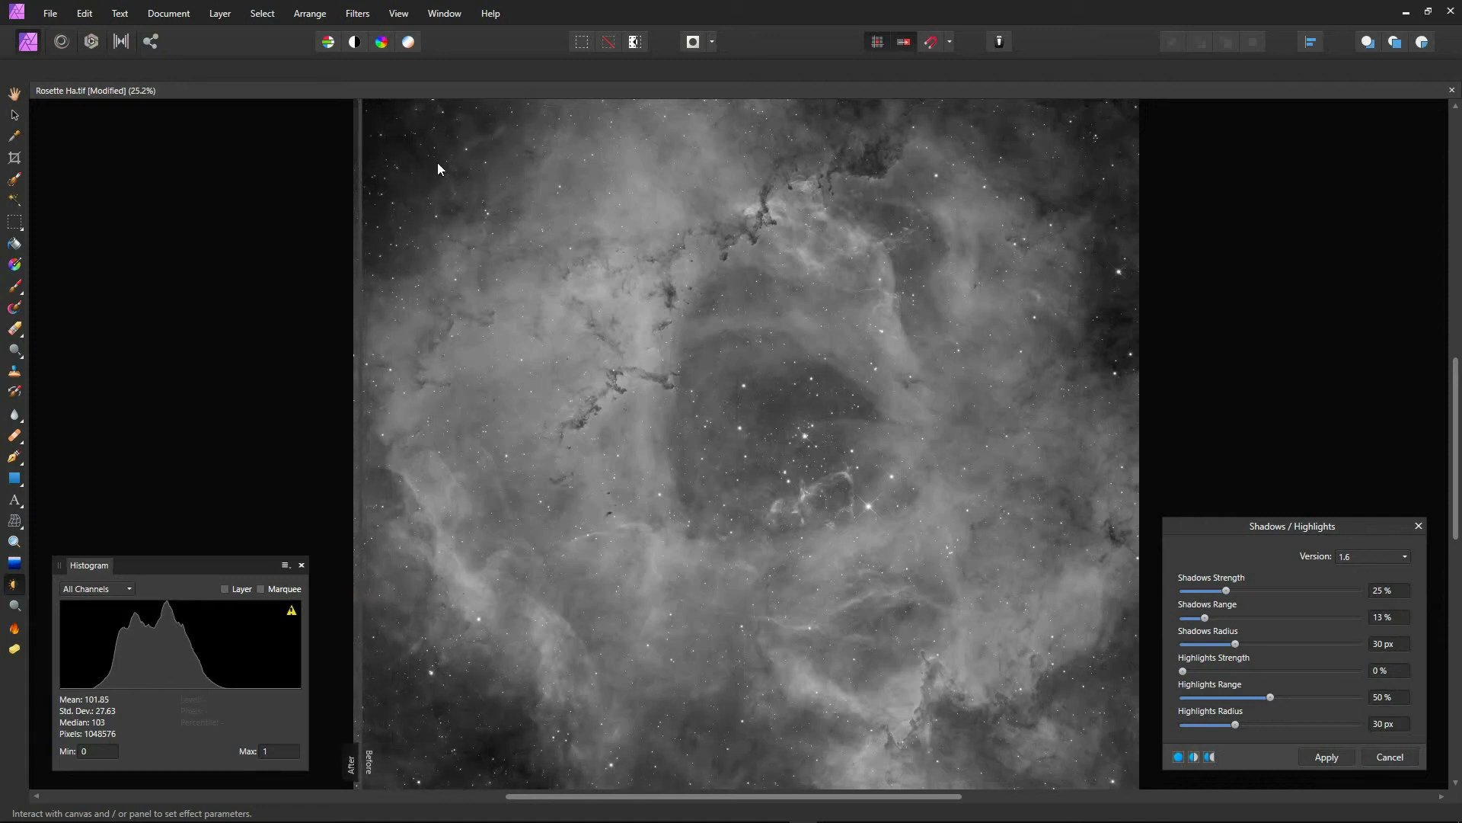
pyautogui.moveTo(361, 472); pyautogui.dragTo(741, 543)
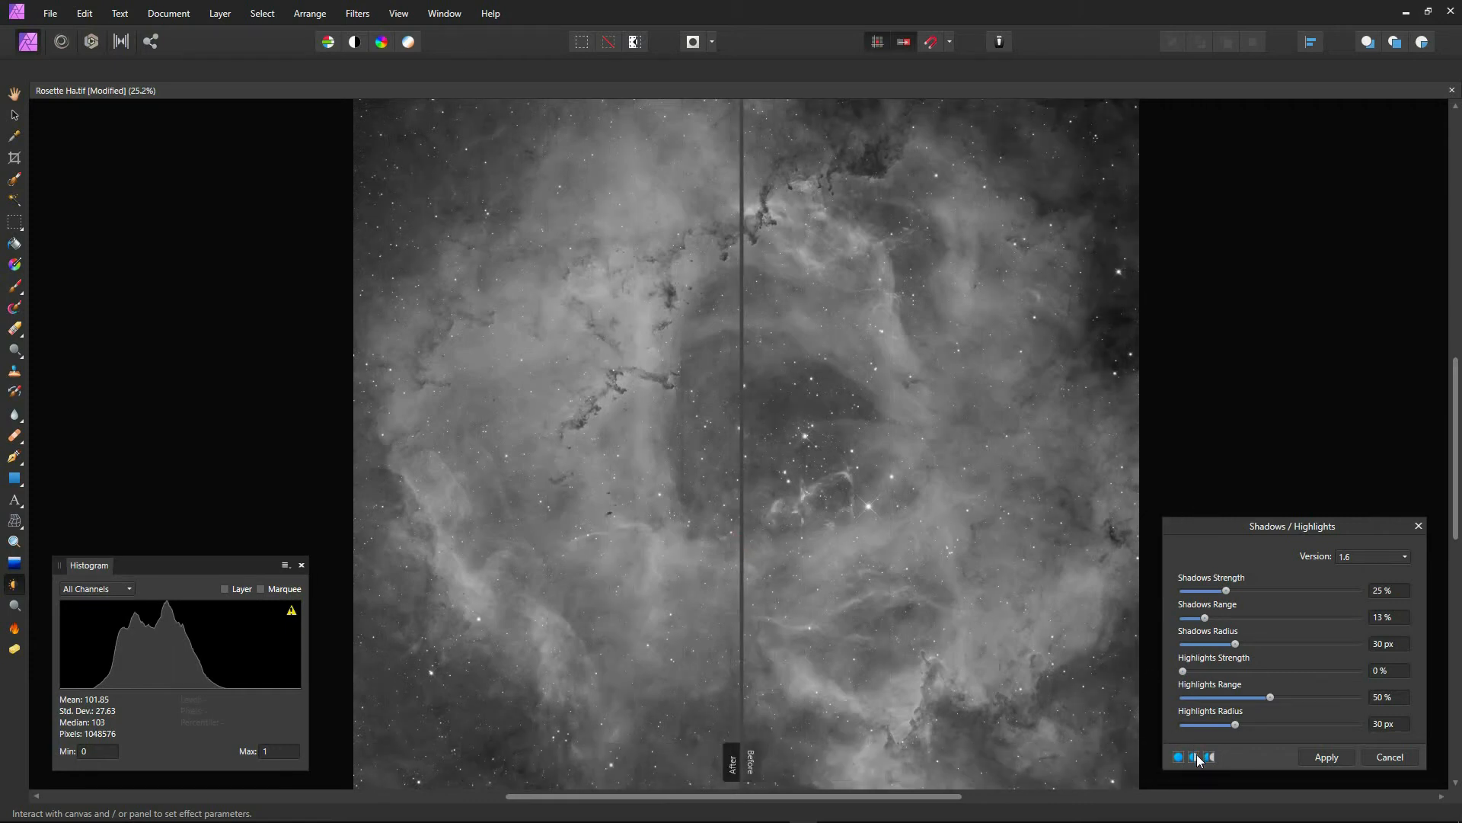
pyautogui.click(1179, 757)
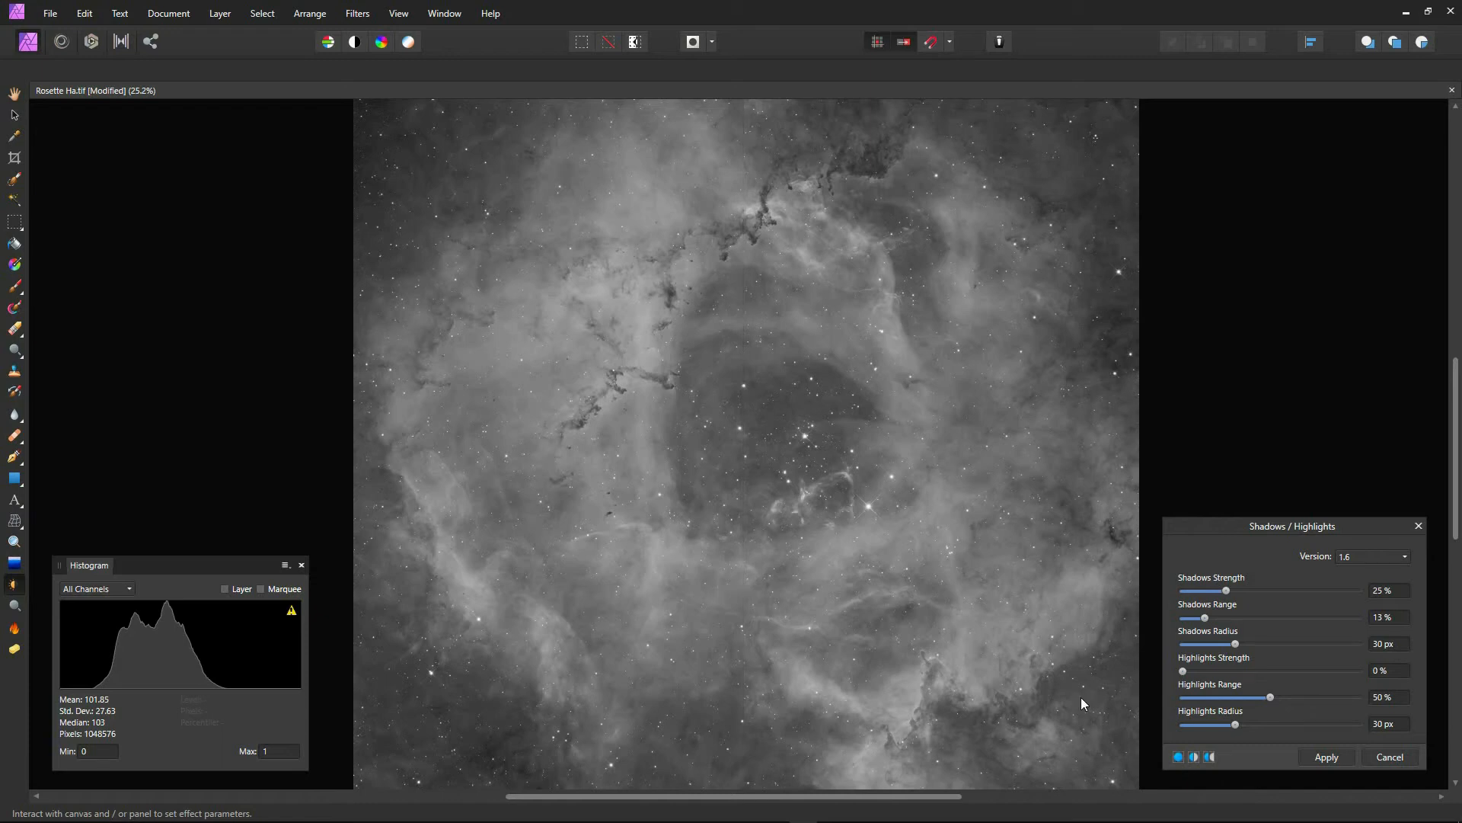
pyautogui.scroll(-1, 772, 439)
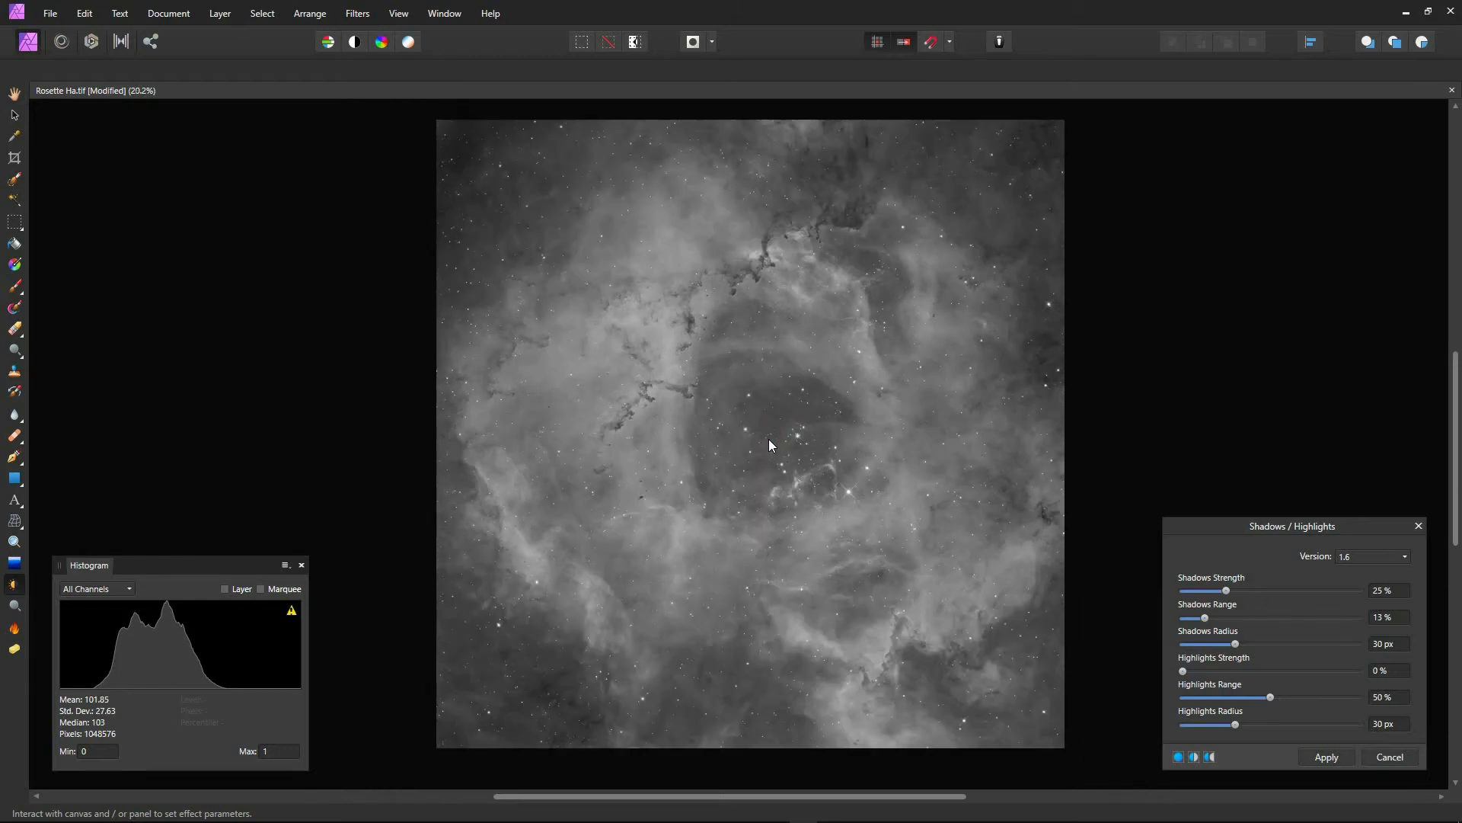
pyautogui.scroll(1, 769, 444)
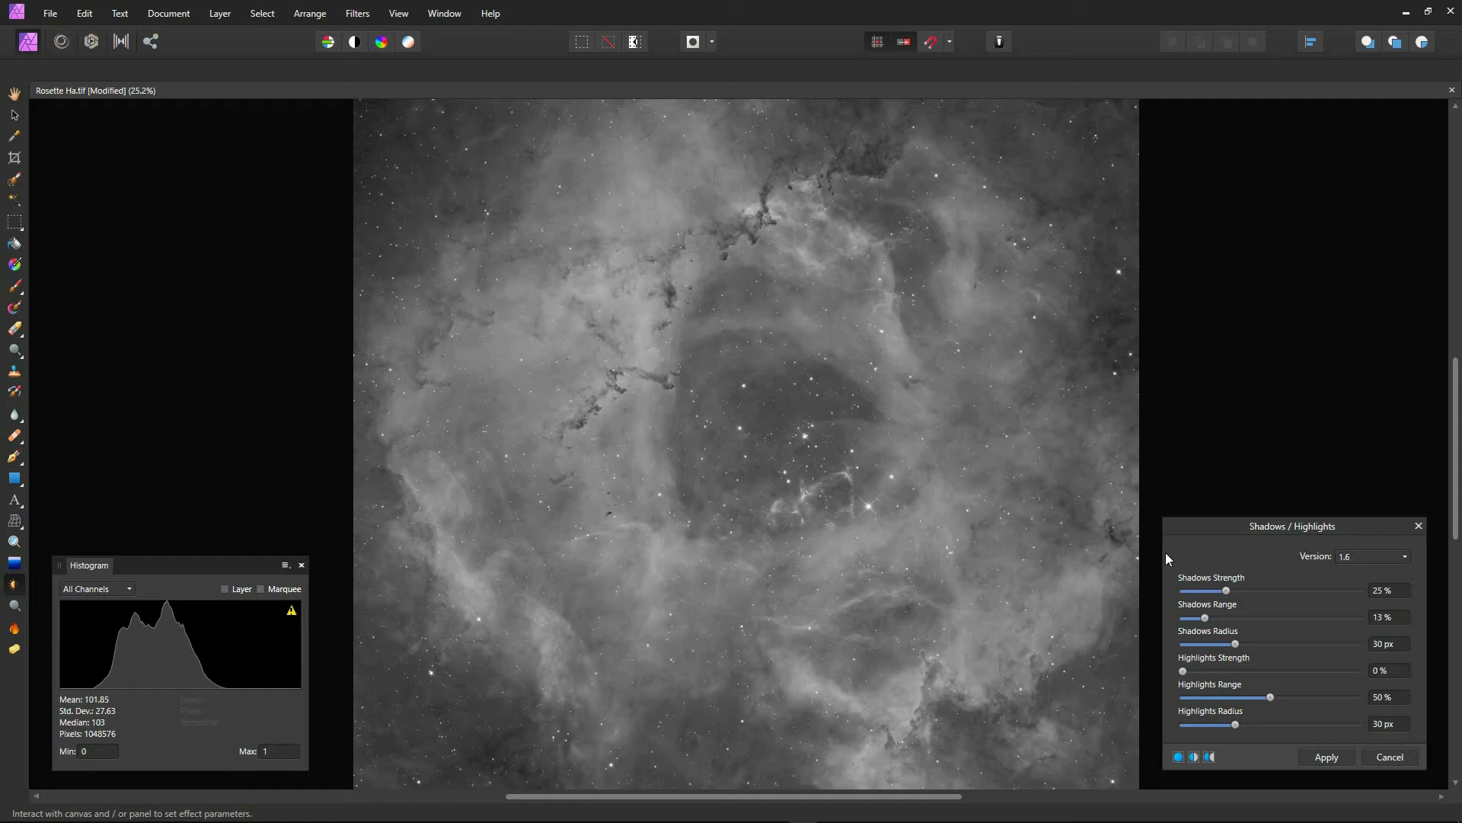
pyautogui.click(1326, 757)
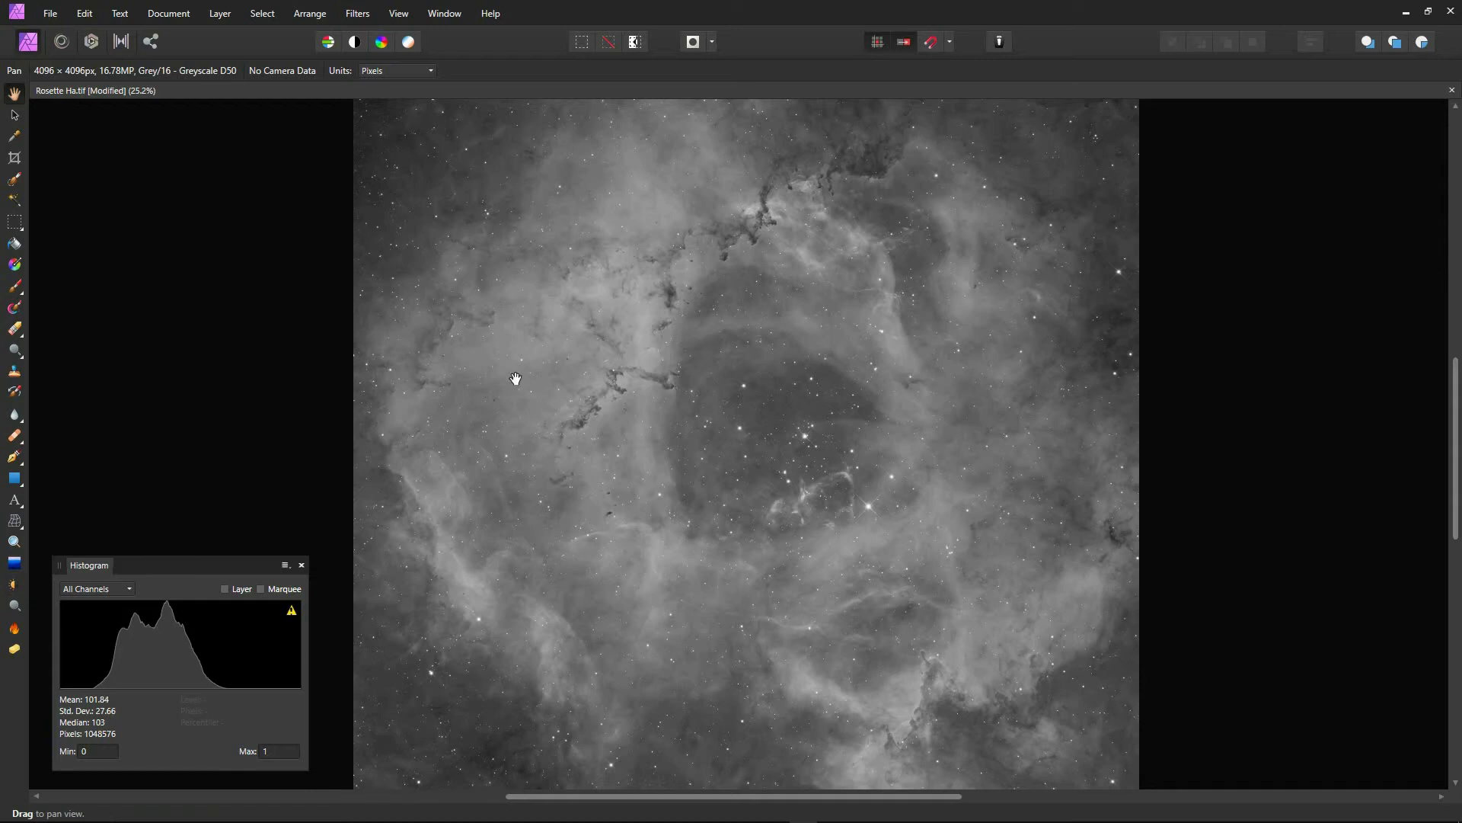
# Step: Open the Clarity sharpening filter and set its Strength to 35%
pyautogui.click(361, 16)
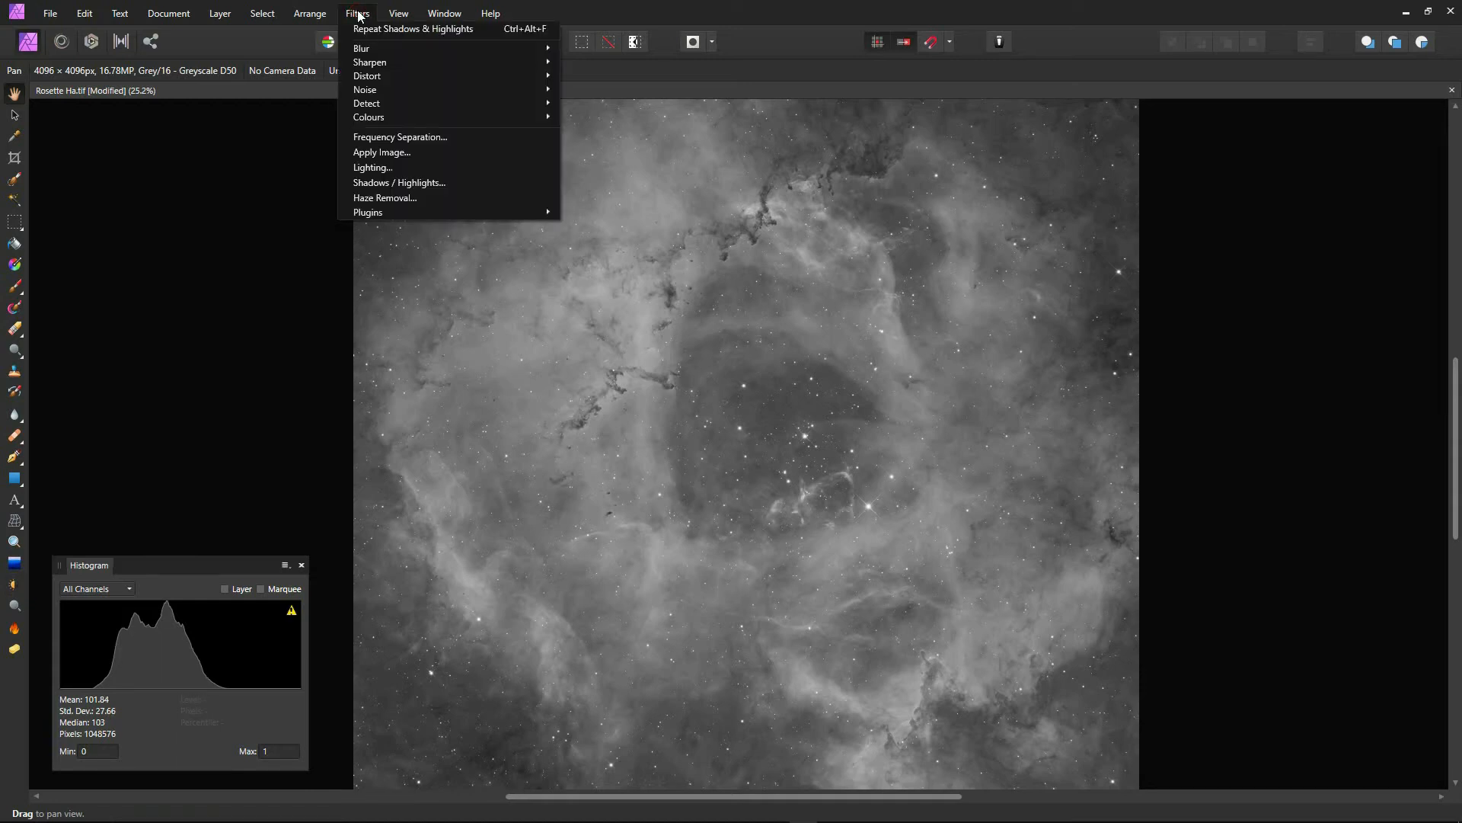
pyautogui.moveTo(364, 67)
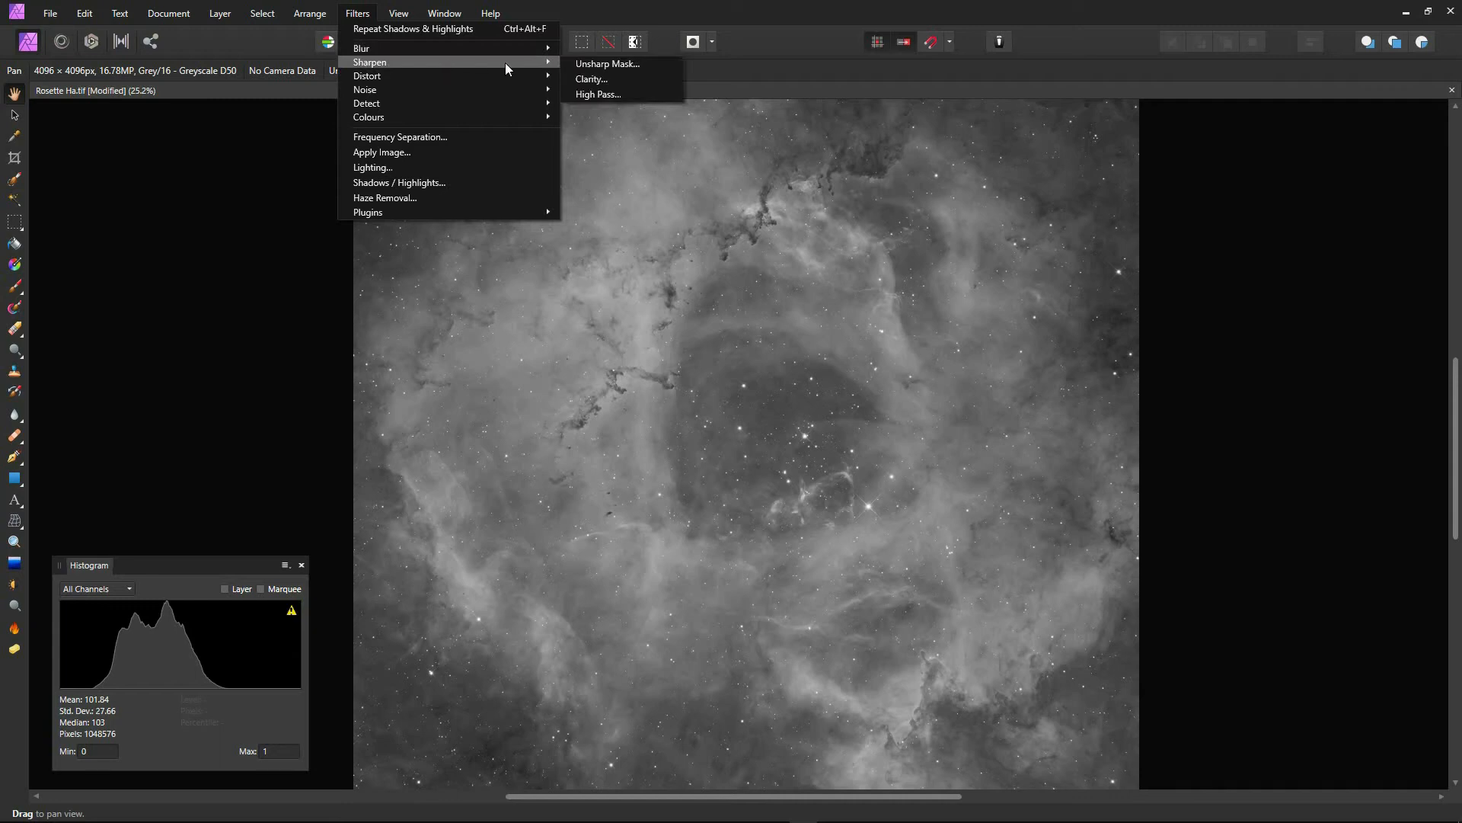
pyautogui.click(605, 79)
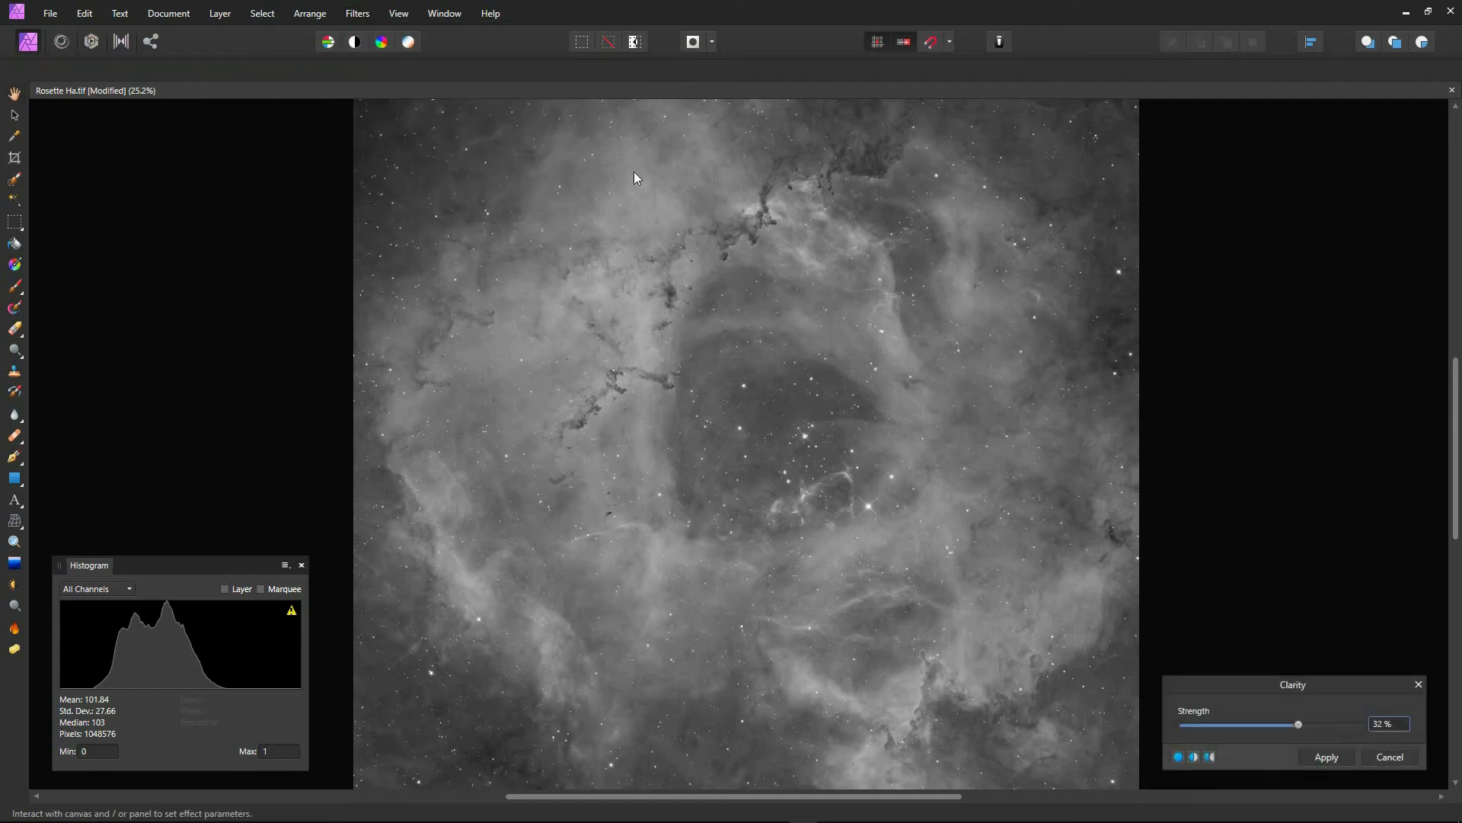
pyautogui.moveTo(1328, 668); pyautogui.dragTo(1269, 638)
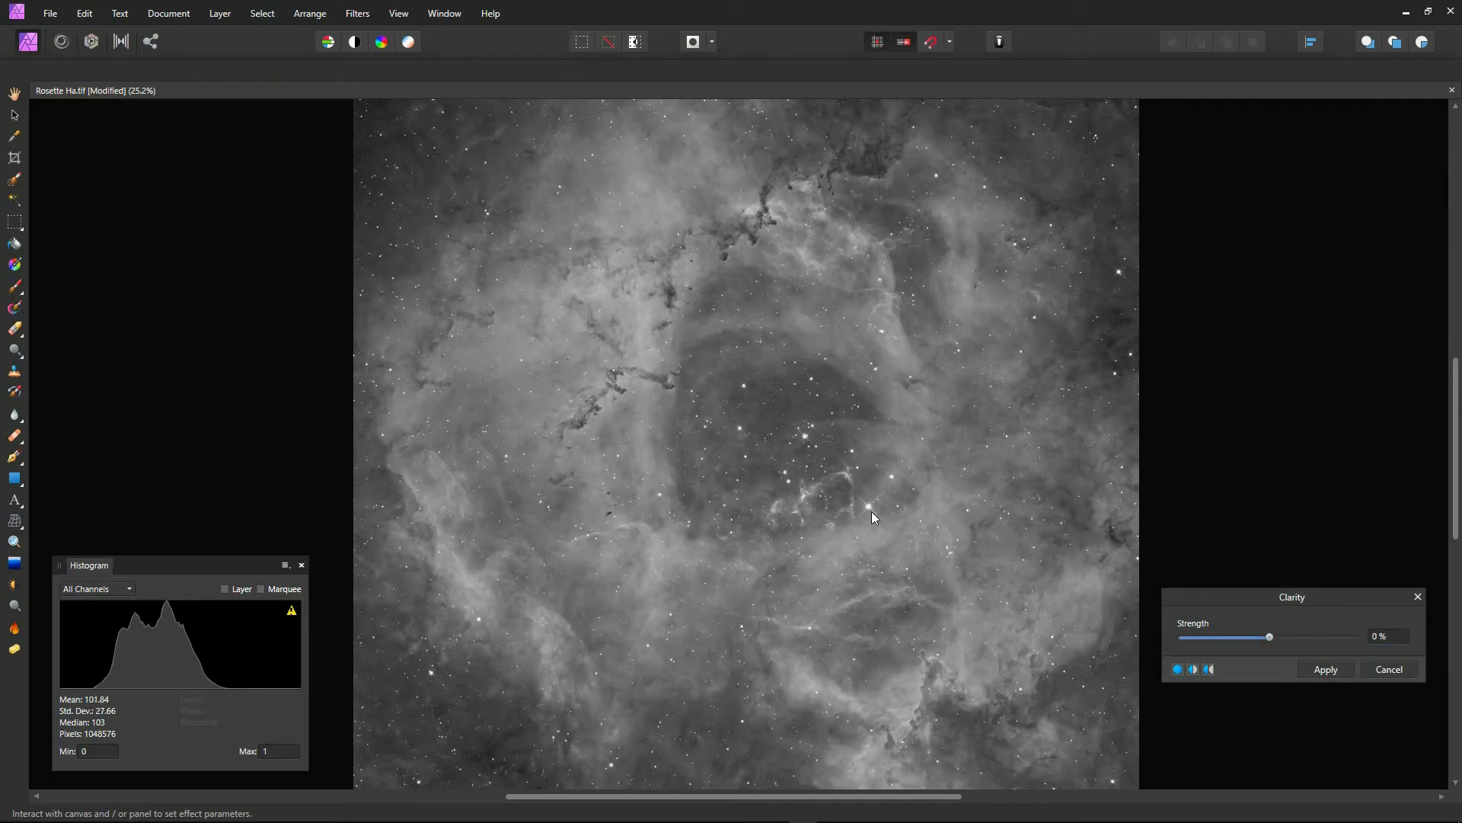
pyautogui.scroll(1, 829, 441)
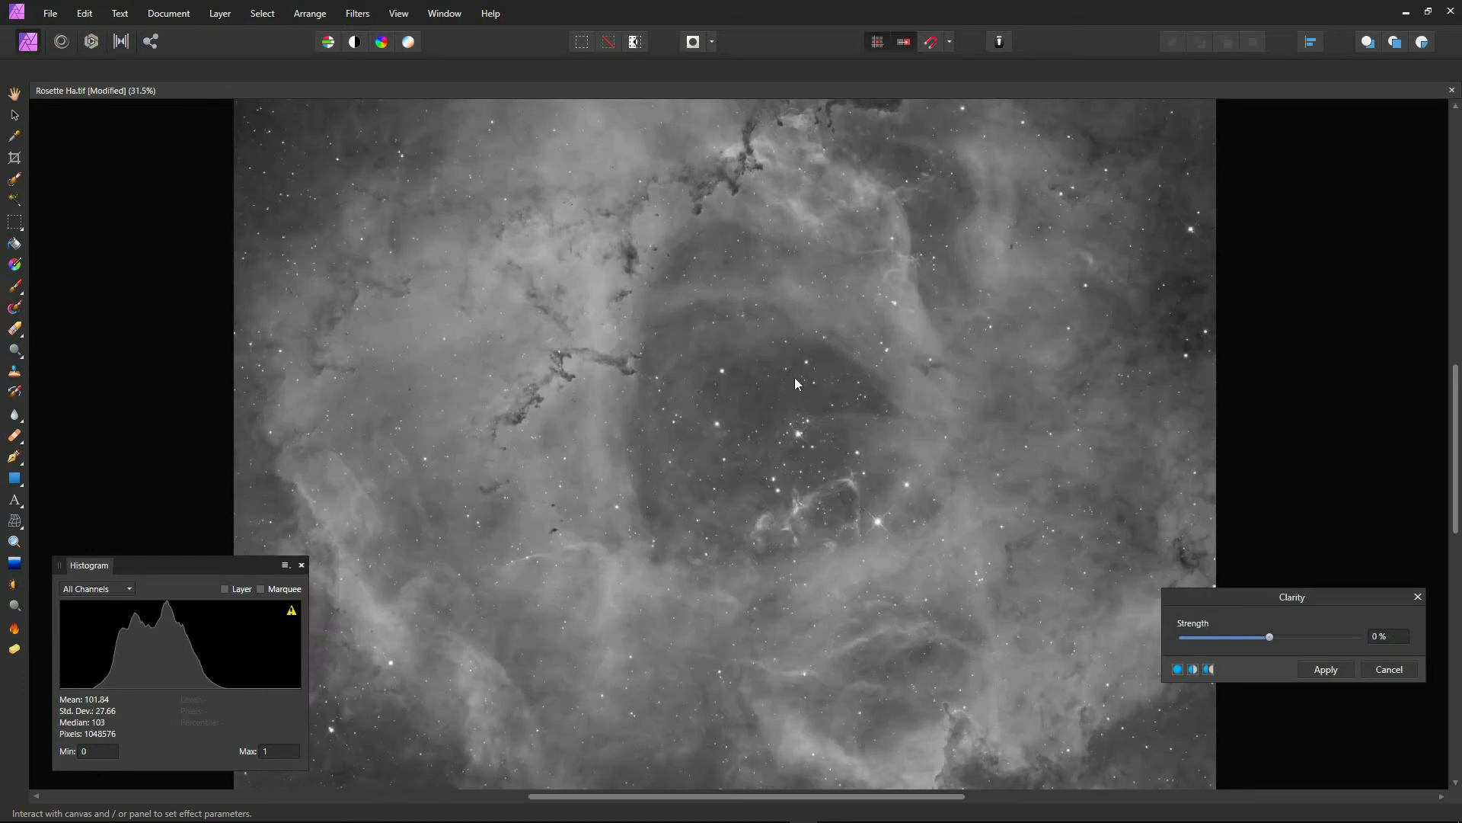
pyautogui.moveTo(757, 363); pyautogui.dragTo(728, 483)
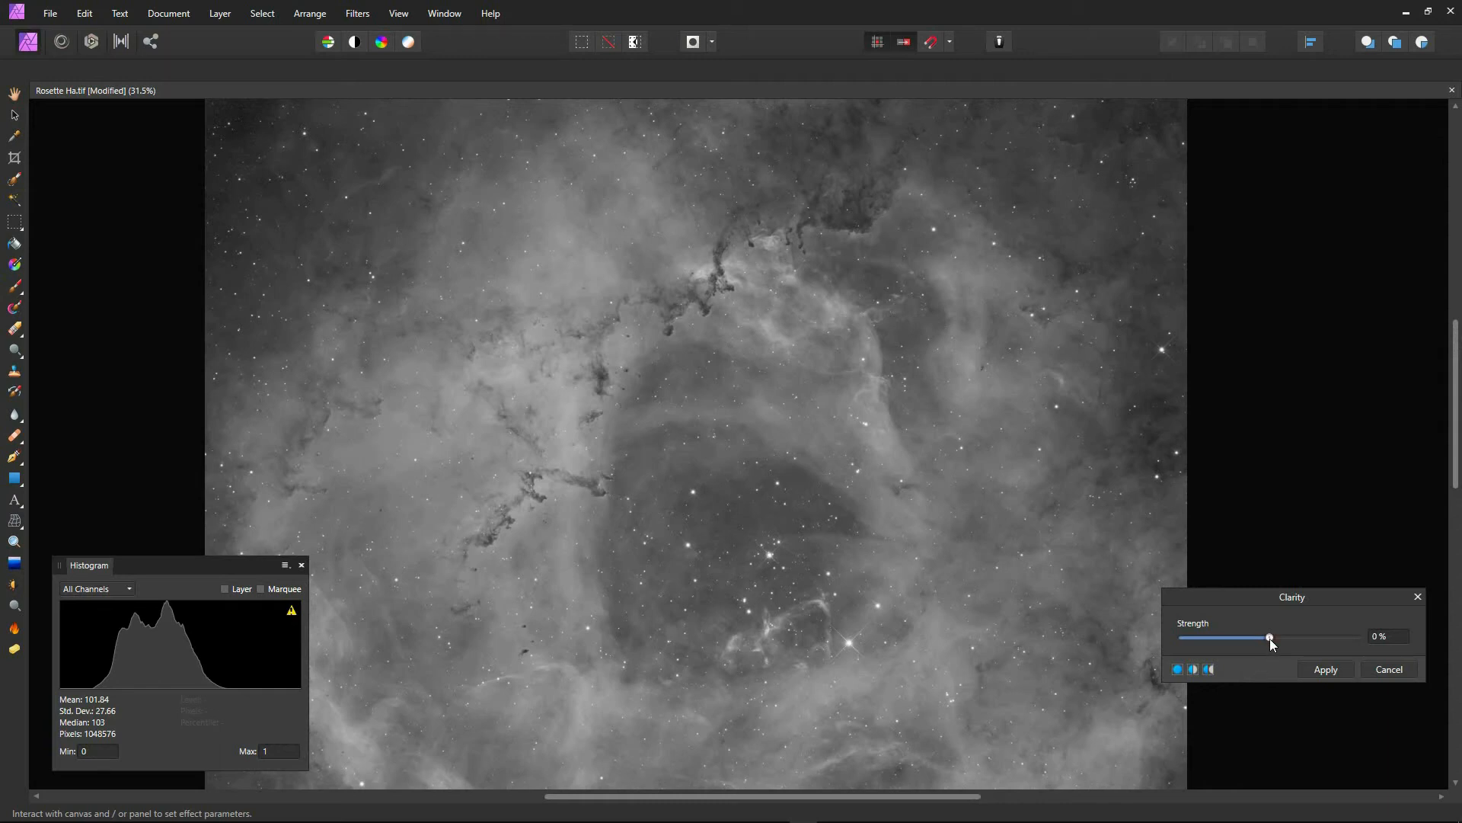
pyautogui.moveTo(1275, 642); pyautogui.dragTo(1299, 644)
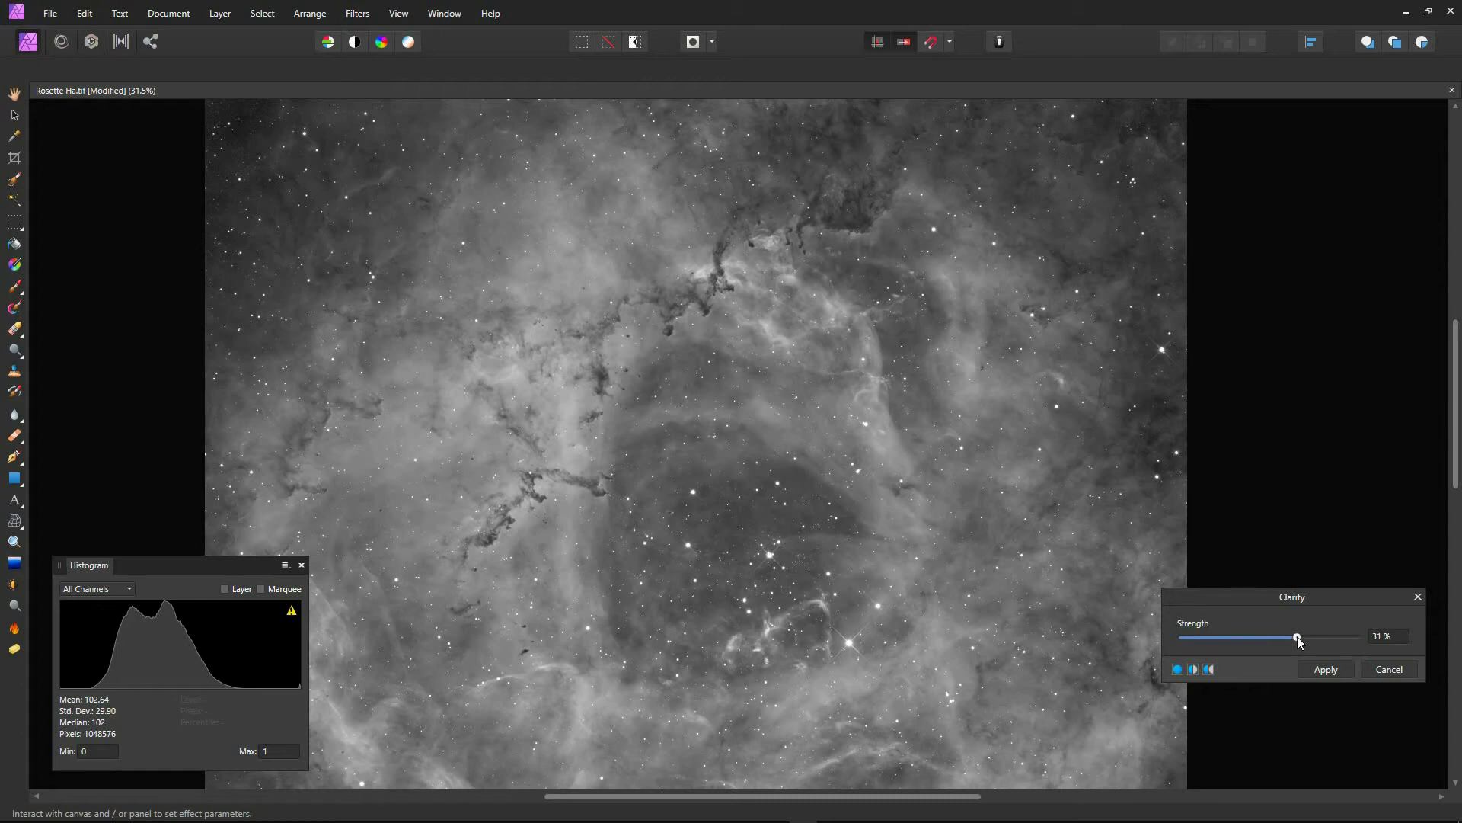
pyautogui.moveTo(1298, 641); pyautogui.dragTo(1302, 641)
# Step: Compare the Clarity effect with the previous state in a split view and apply the filter
pyautogui.click(1194, 667)
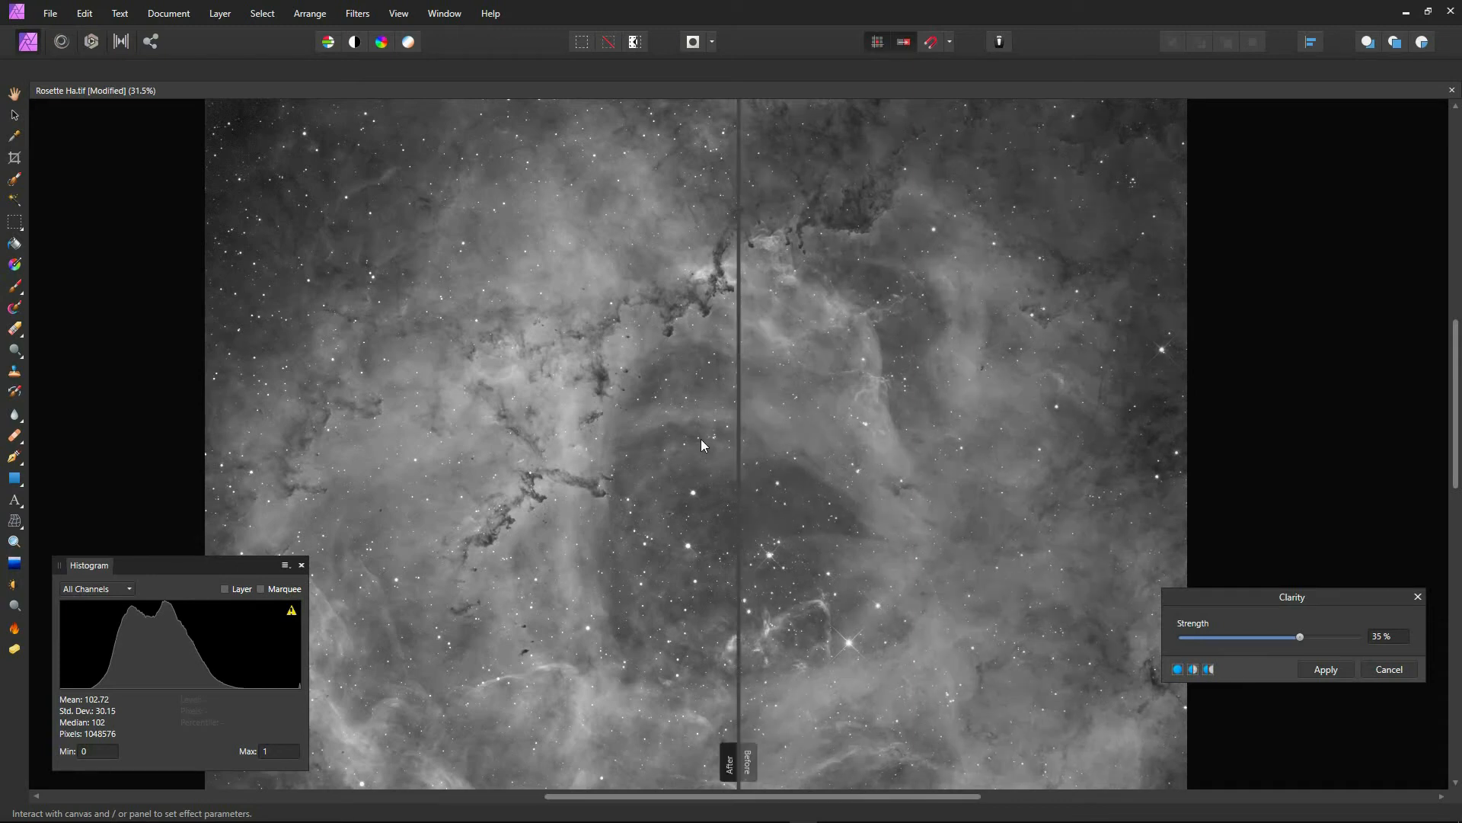
pyautogui.moveTo(734, 440); pyautogui.dragTo(1190, 602)
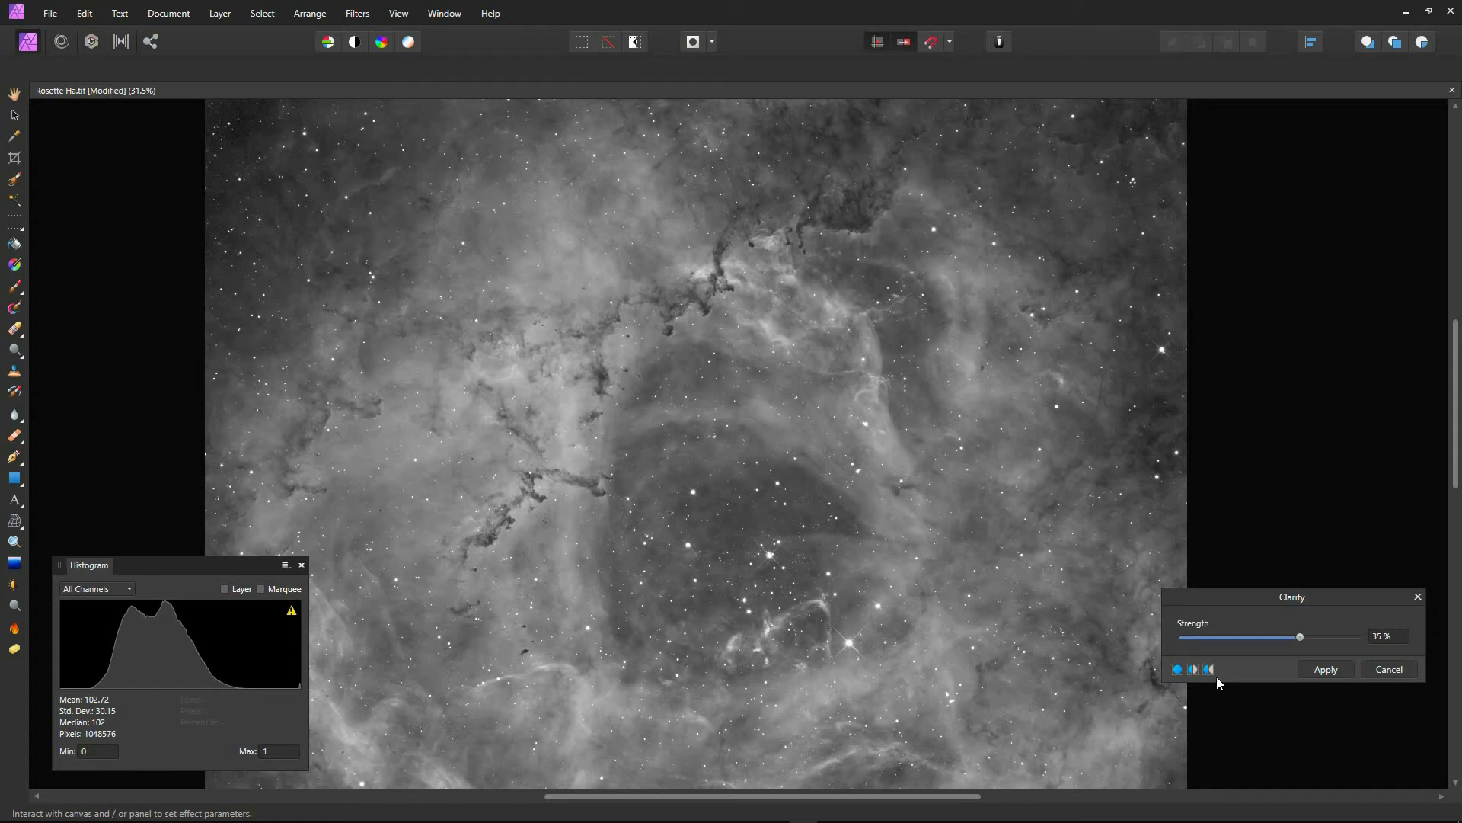
pyautogui.click(1325, 669)
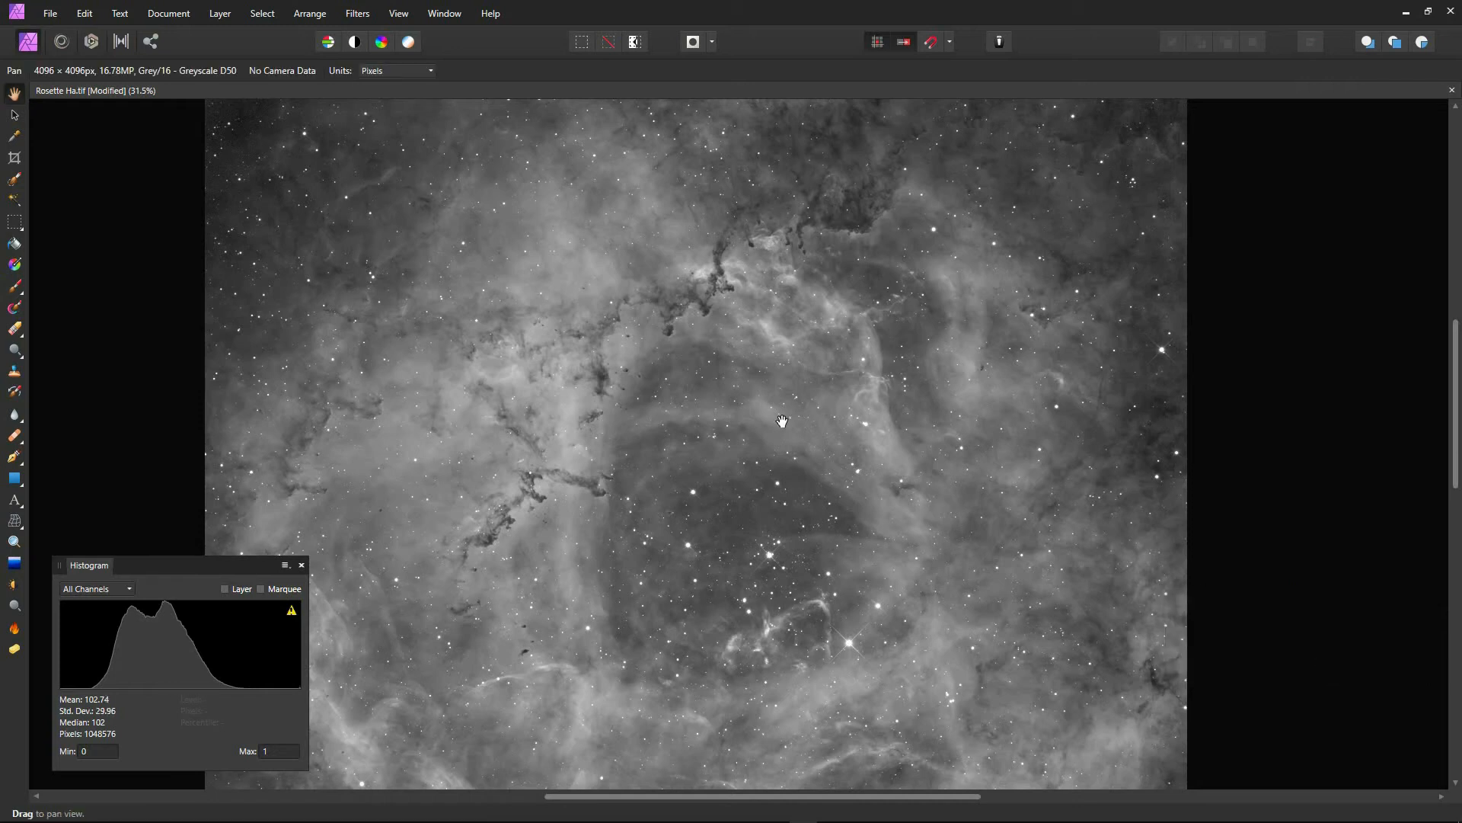
# Step: Reposition the Histogram, and undo and restore the filter edits to compare the image and its histogram with the original state
pyautogui.moveTo(177, 566); pyautogui.dragTo(160, 582)
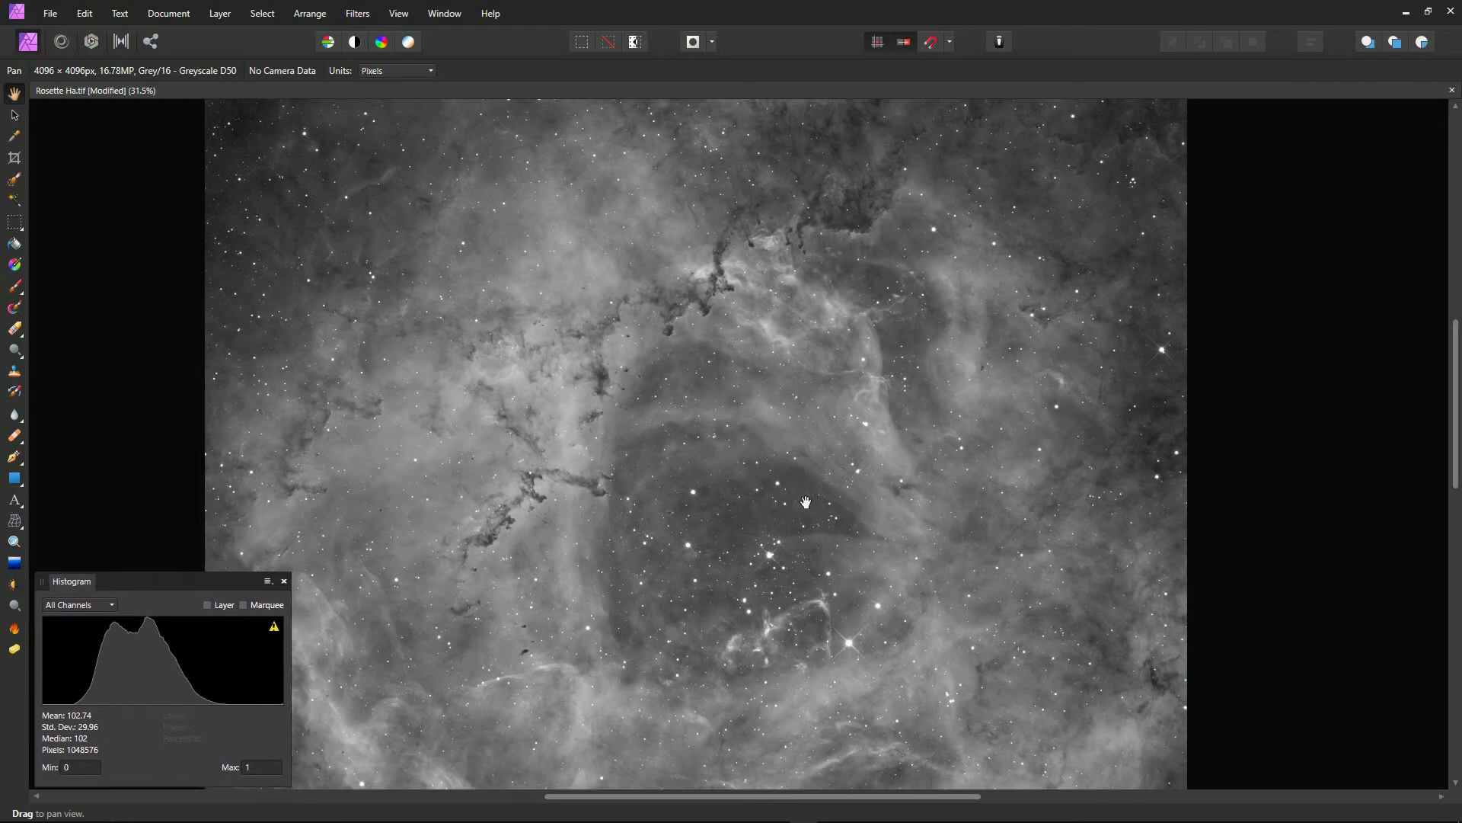
pyautogui.scroll(-1, 849, 442)
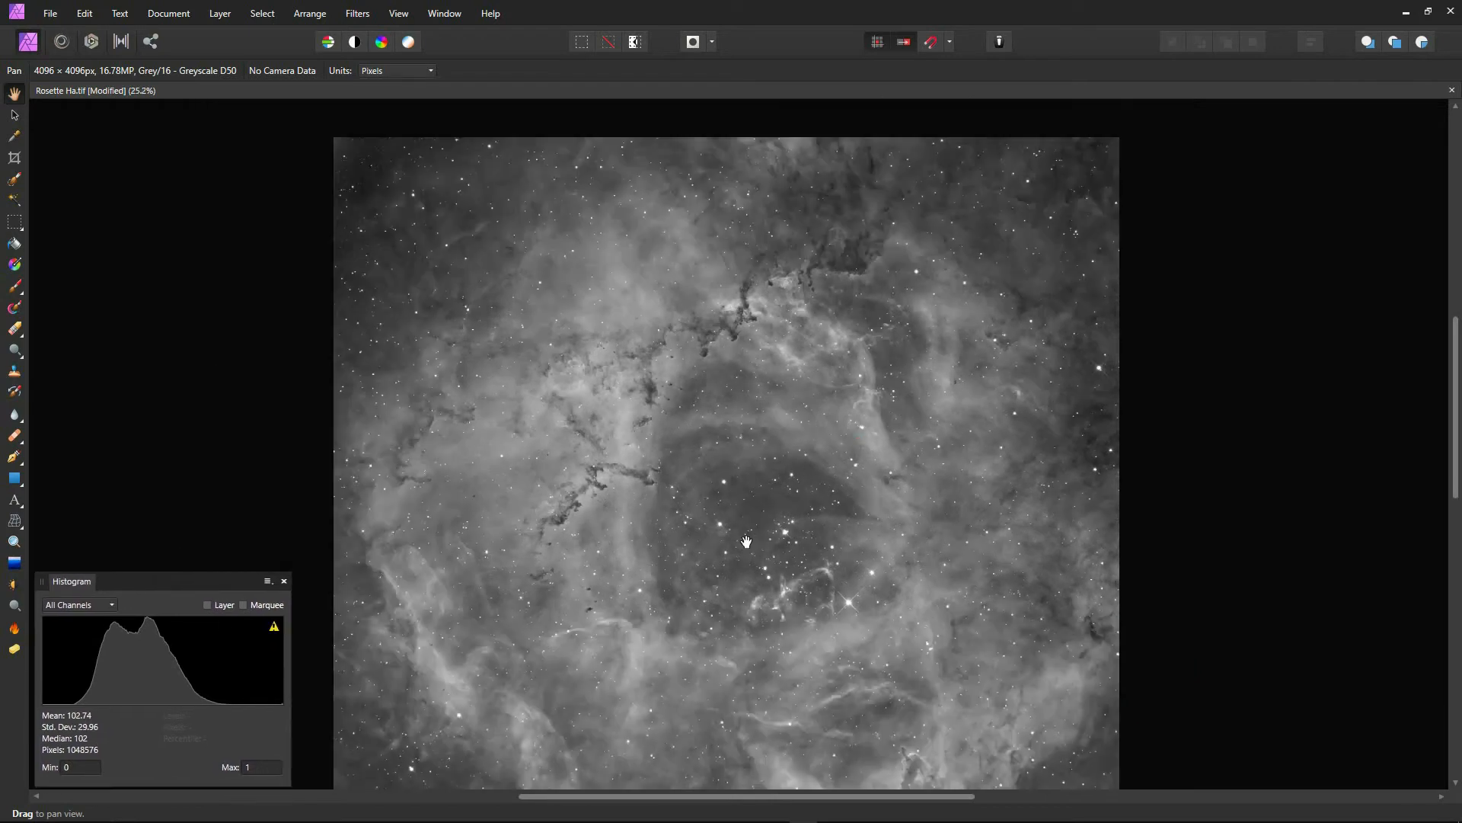
pyautogui.moveTo(746, 540); pyautogui.dragTo(749, 477)
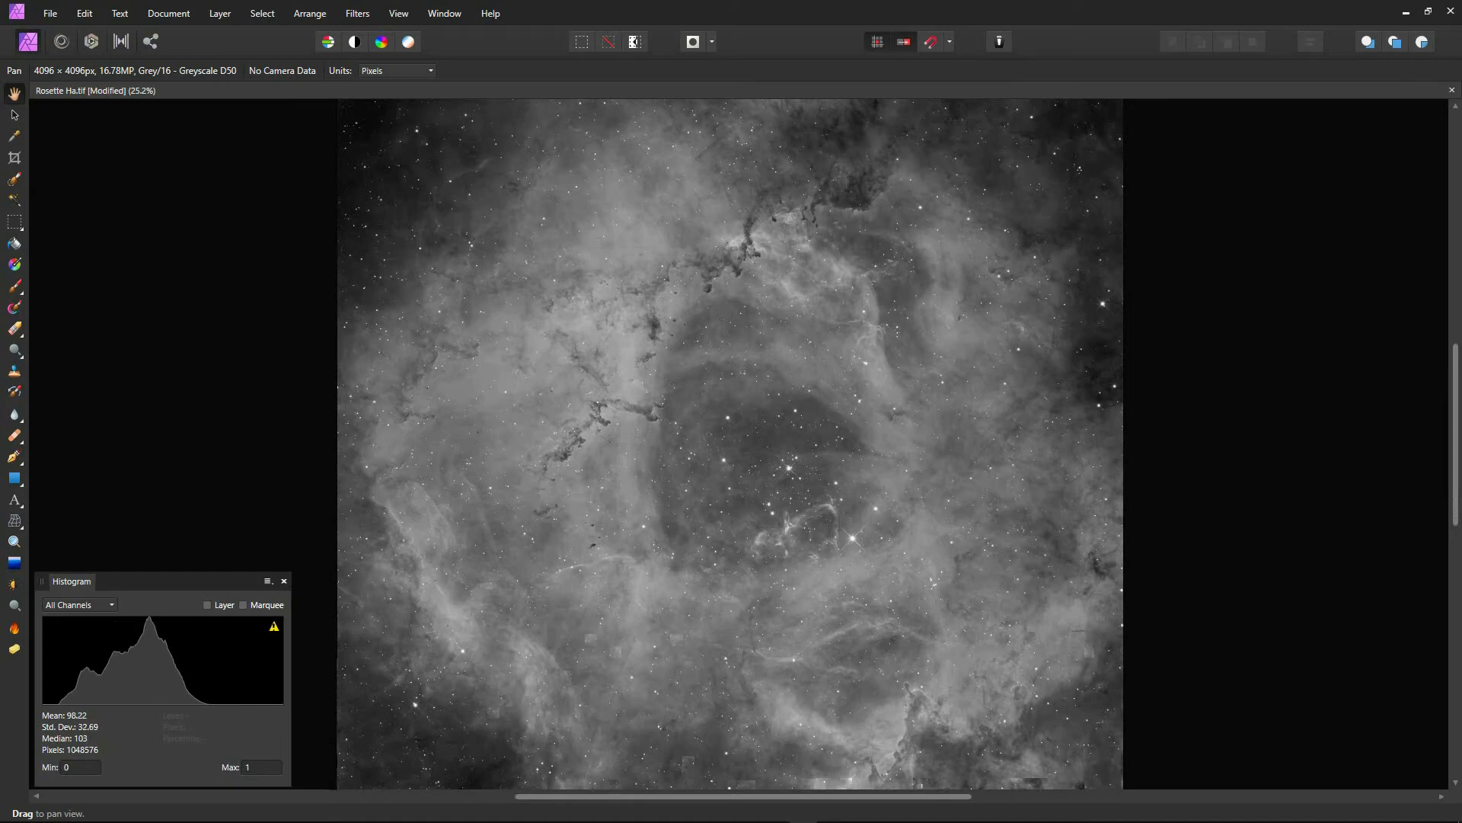
pyautogui.hotkey('ctrl', 'z')
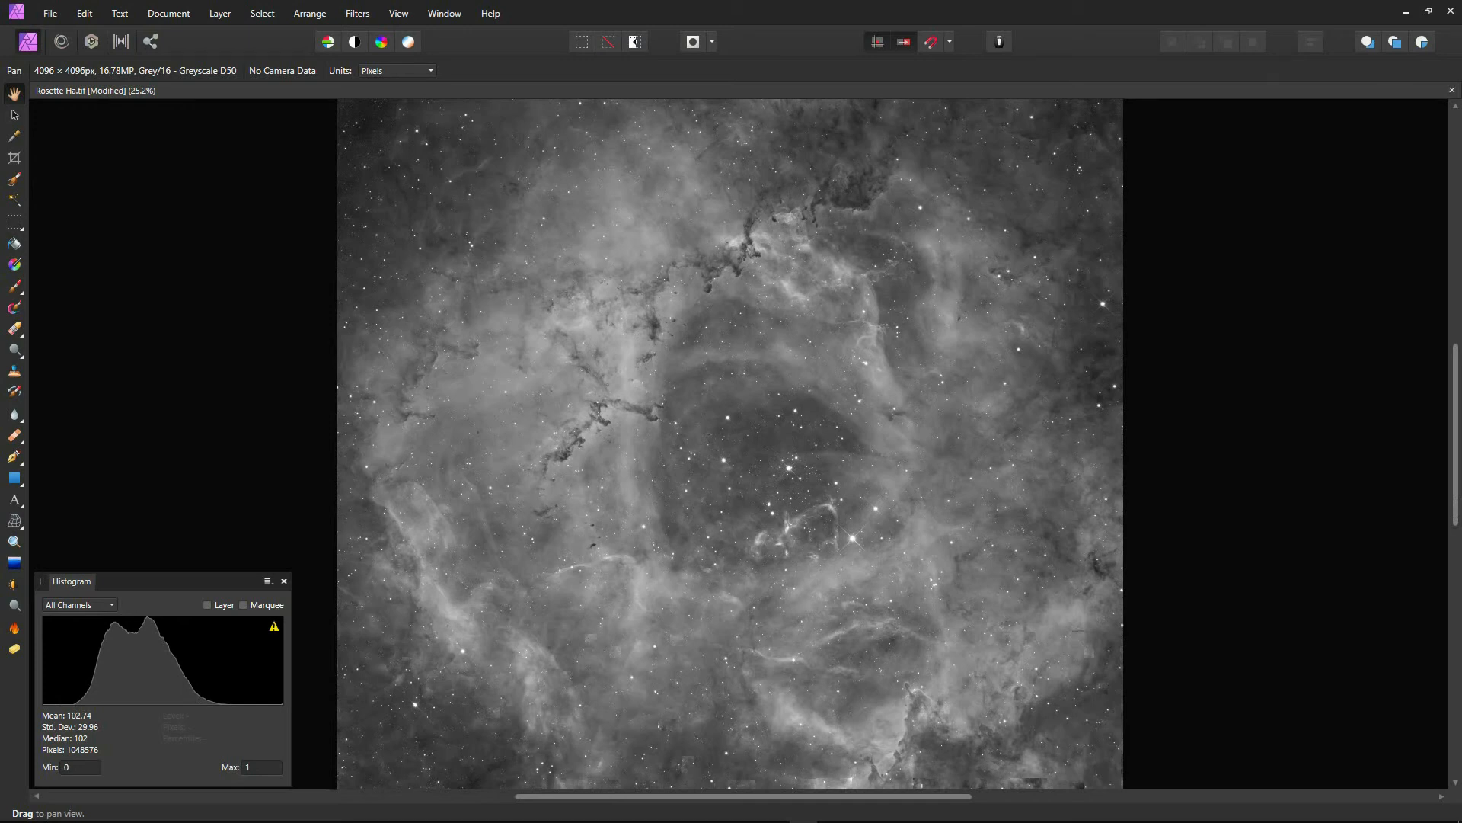
pyautogui.moveTo(103, 661)
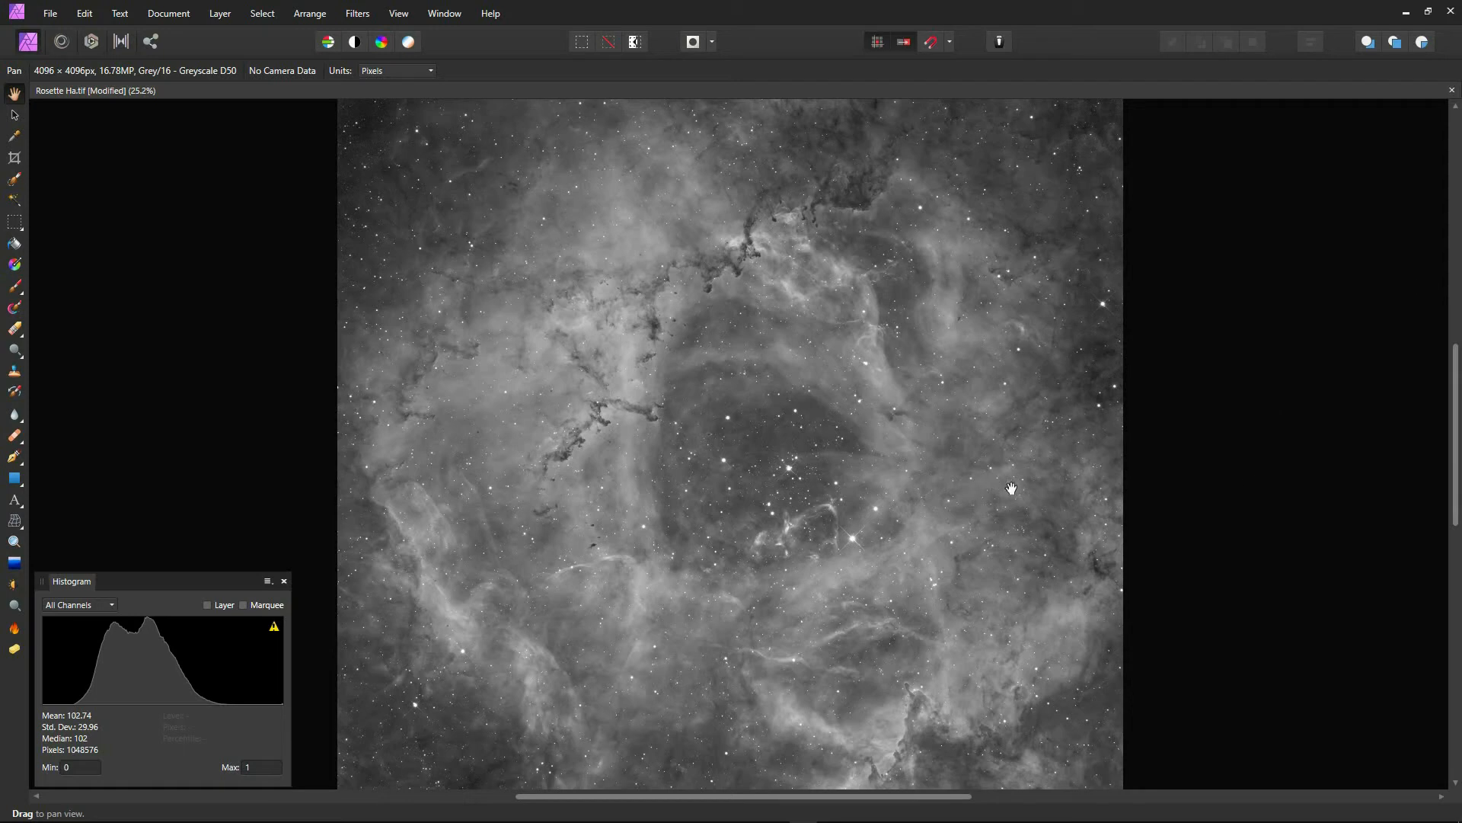
# Step: Add a Levels adjustment, set its Black Level to 8% and merge it into the image
pyautogui.hotkey('ctrl', 'l')
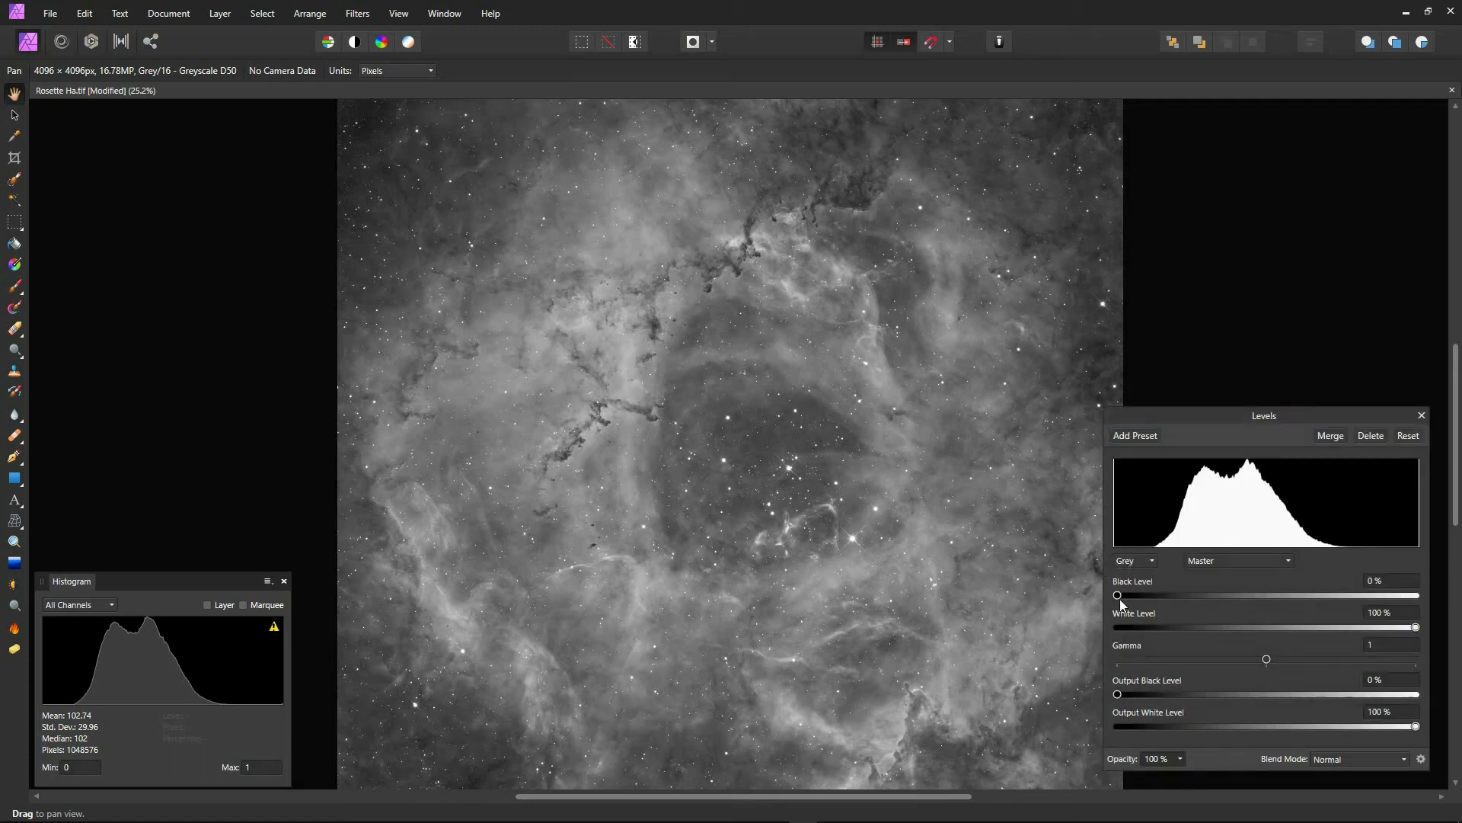
pyautogui.moveTo(1119, 598); pyautogui.dragTo(1144, 595)
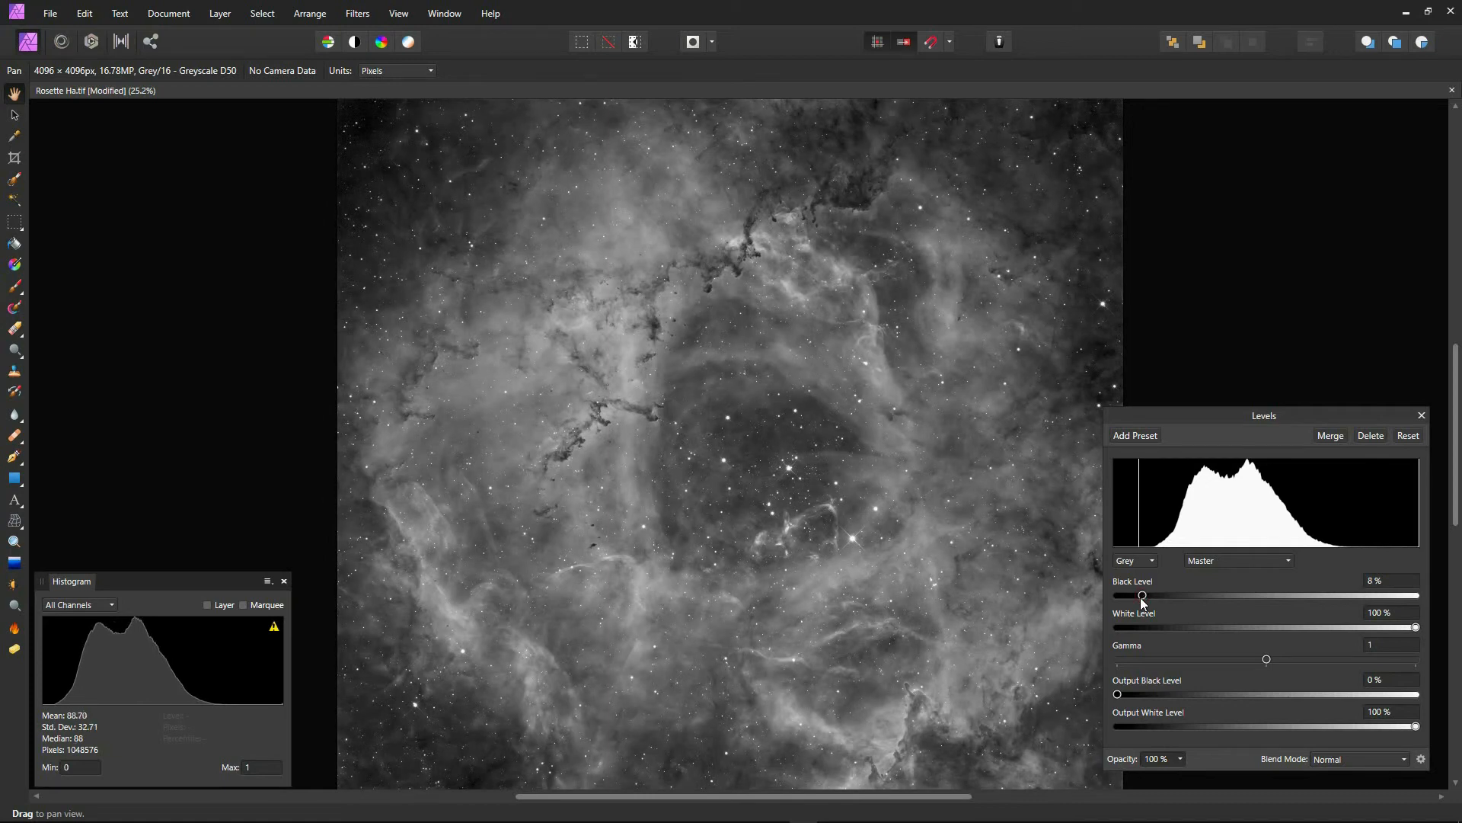
pyautogui.click(1331, 435)
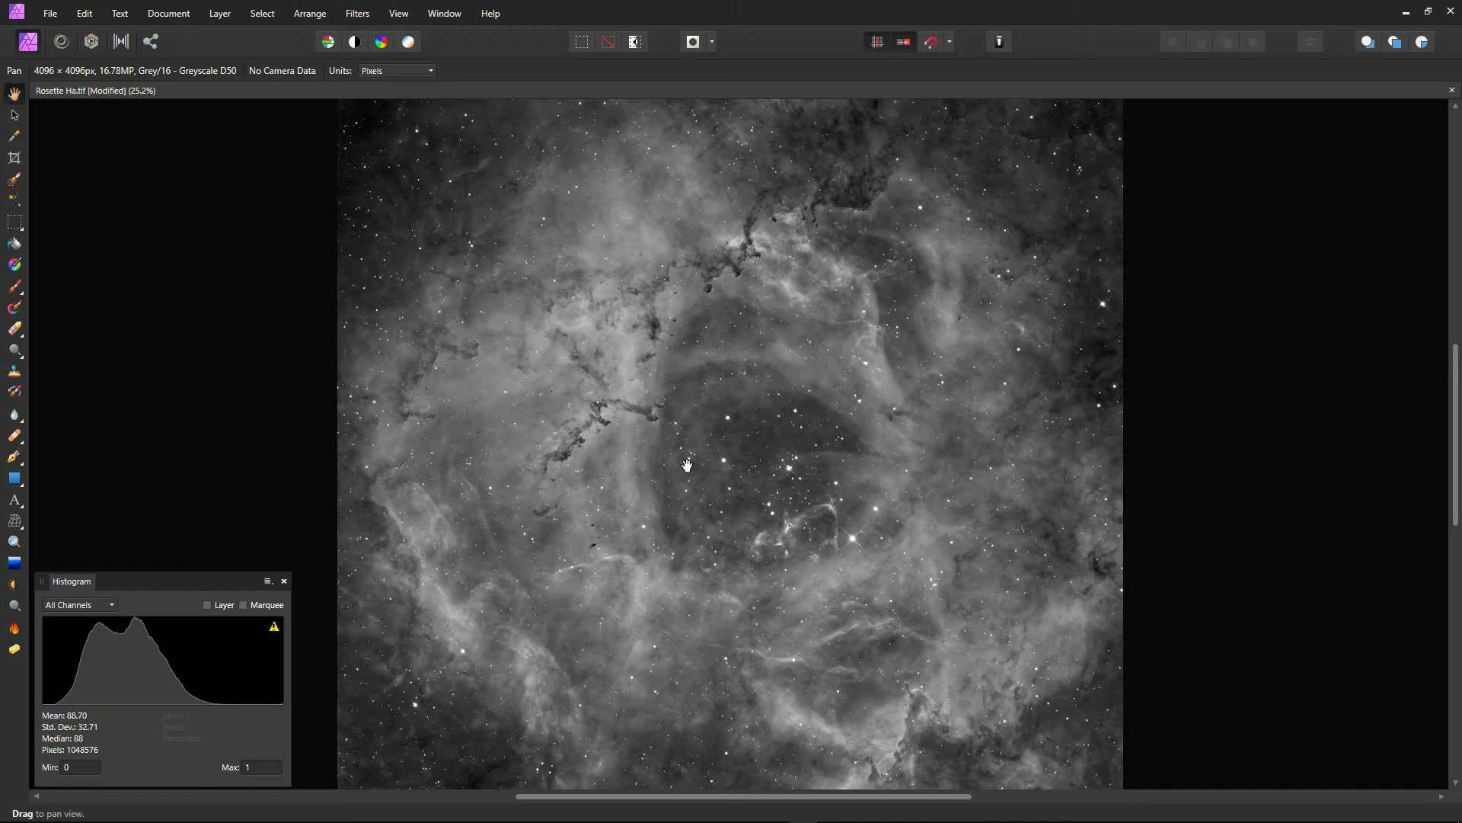
pyautogui.scroll(1, 658, 467)
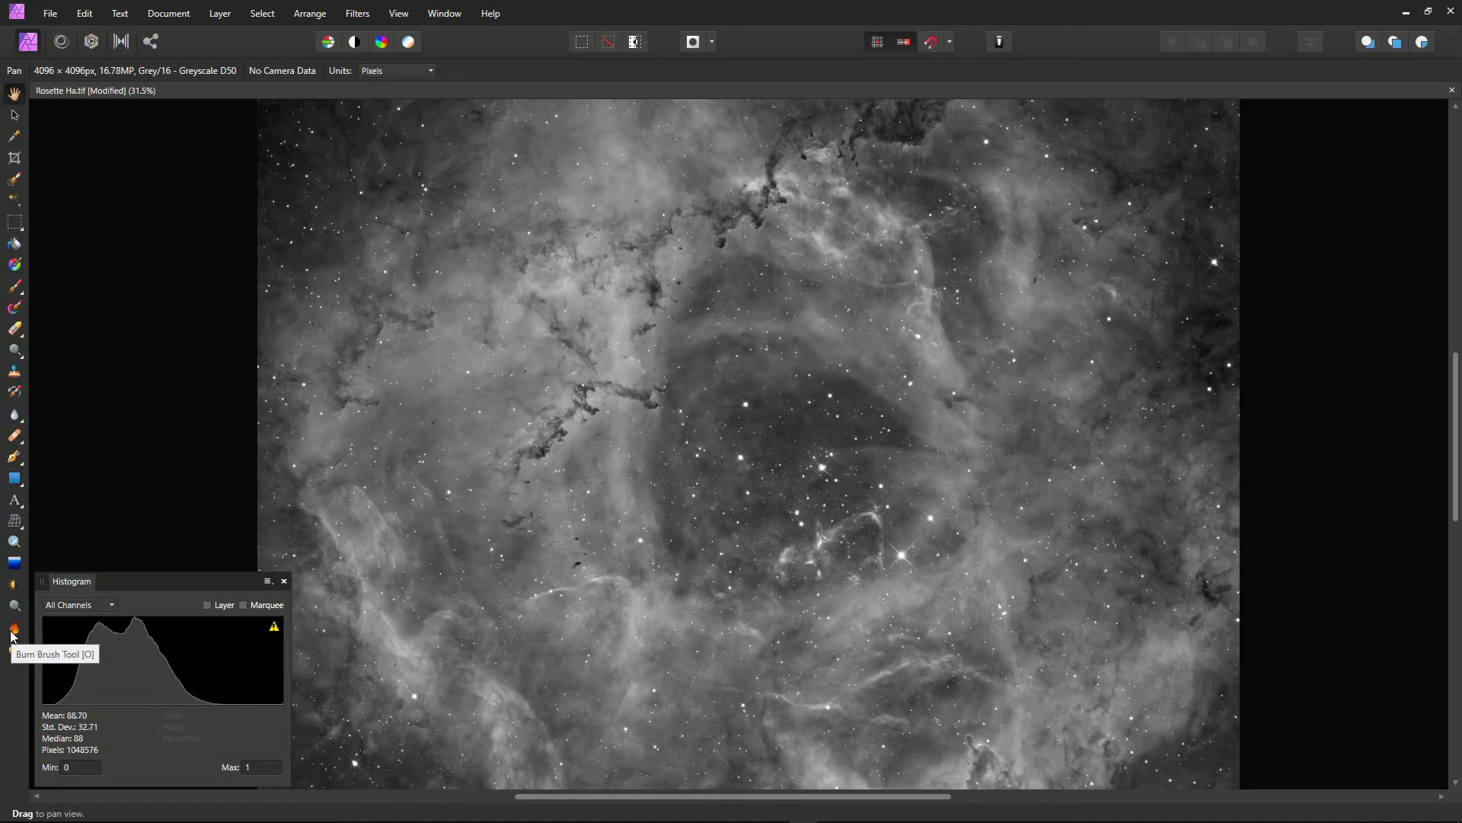
# Step: Activate the Burn Brush on the dark dust area in the upper-left nebula, keeping the Shadows tonal range and setting Opacity to 4%
pyautogui.scroll(2, 724, 502)
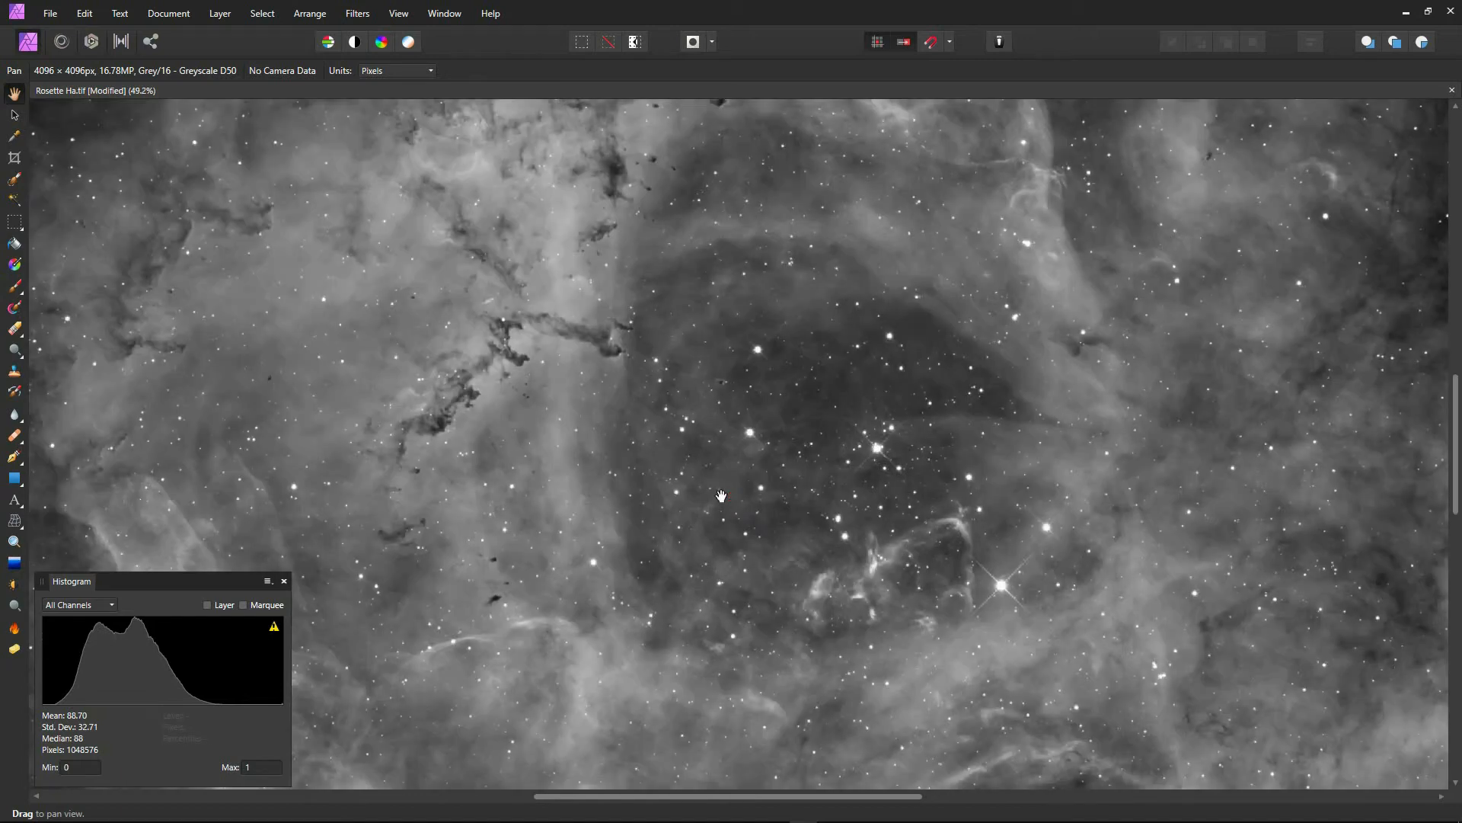
pyautogui.moveTo(784, 359); pyautogui.dragTo(1054, 495)
pyautogui.moveTo(459, 436); pyautogui.dragTo(642, 485)
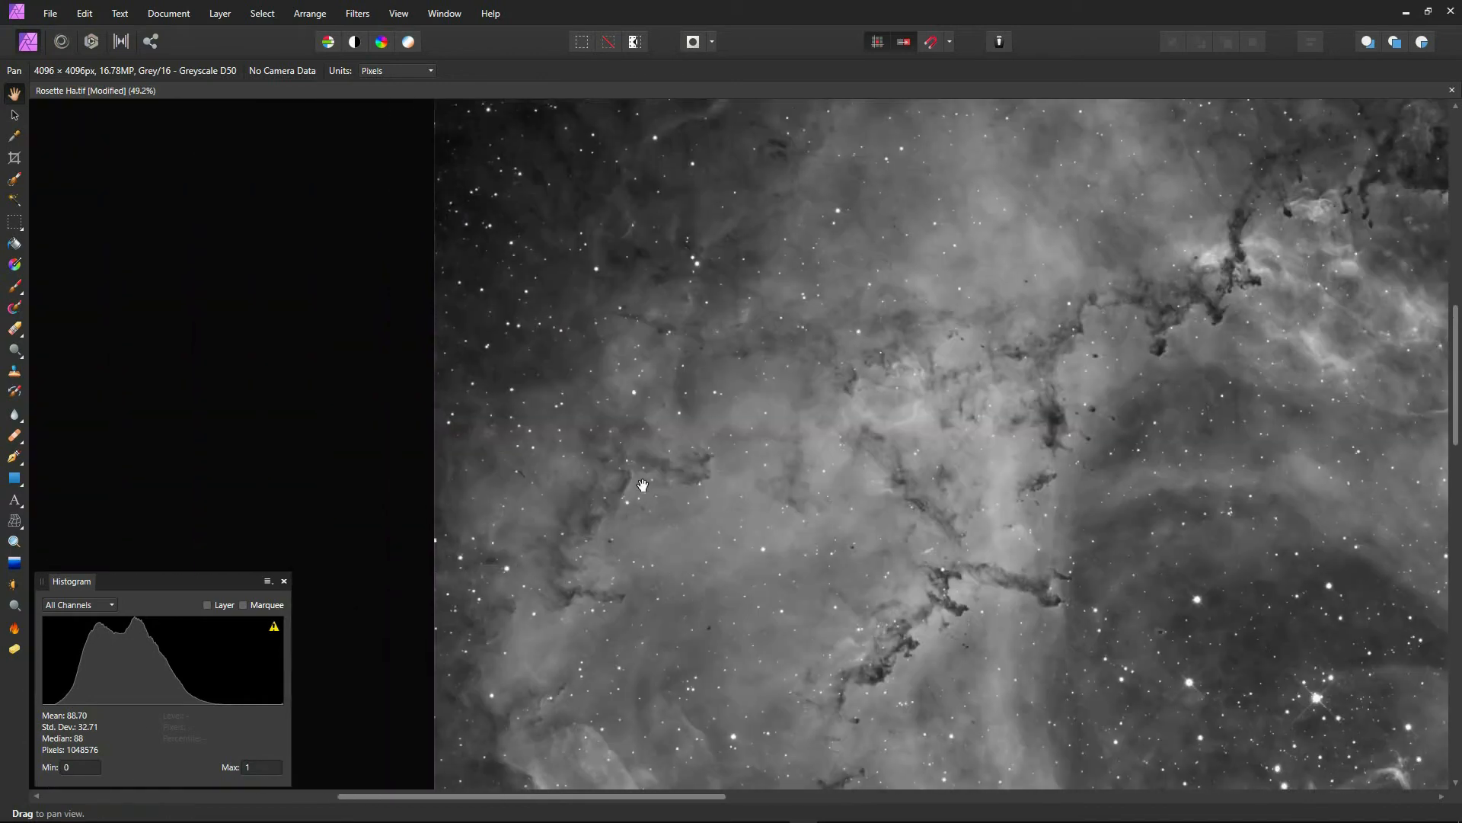
pyautogui.scroll(2, 644, 485)
pyautogui.moveTo(770, 356); pyautogui.dragTo(779, 529)
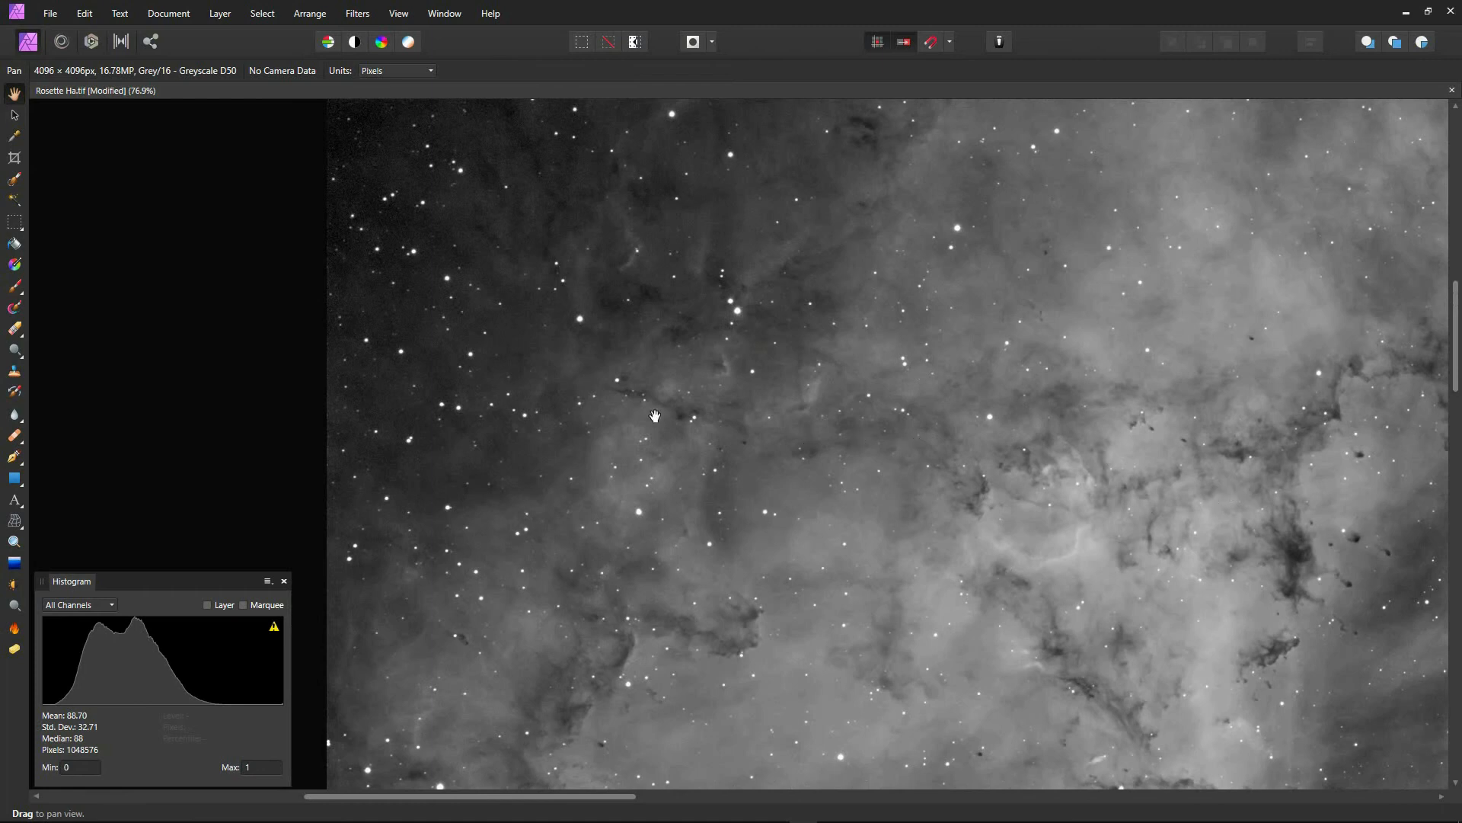
pyautogui.click(15, 626)
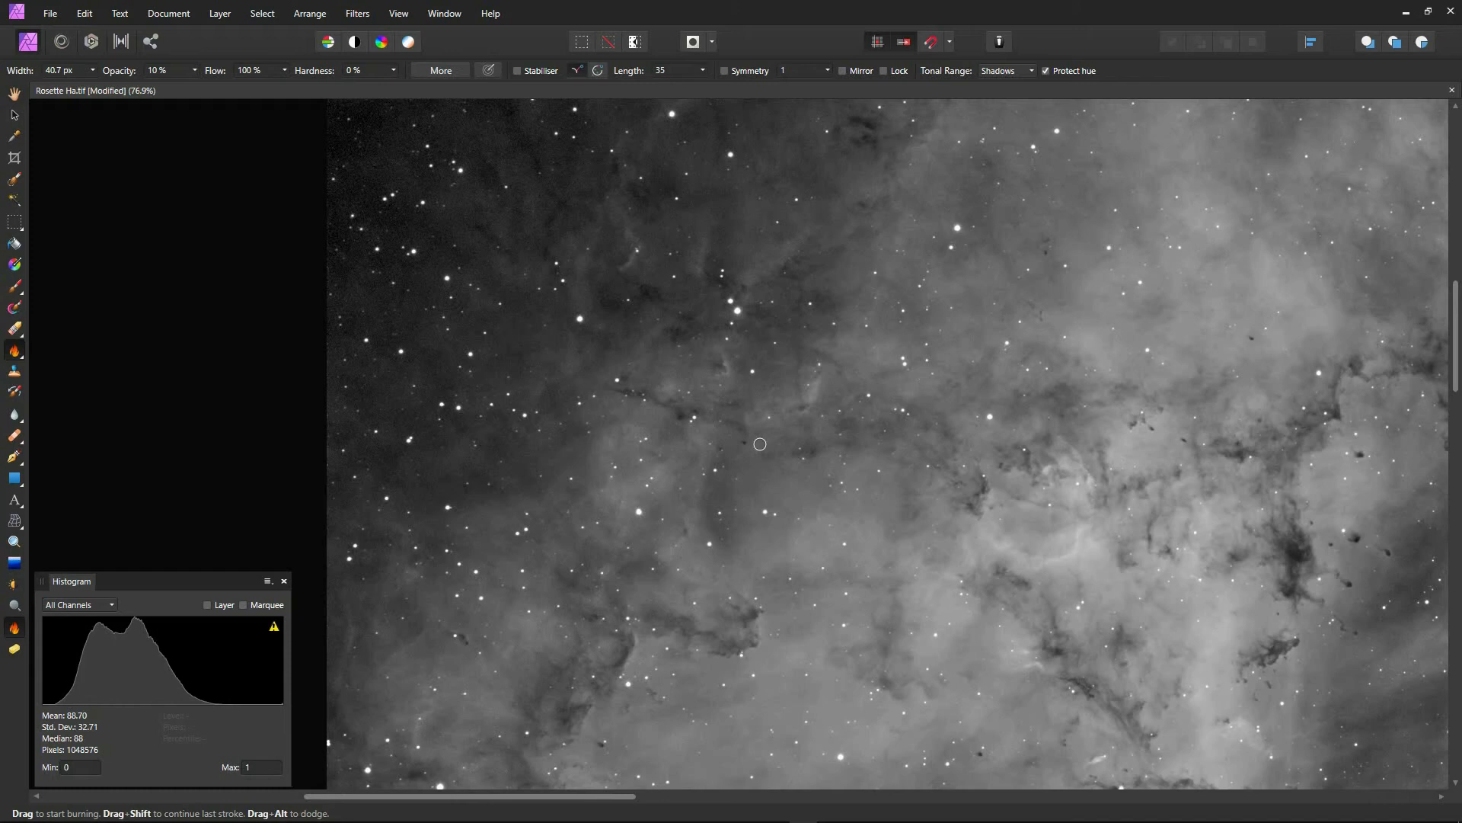
pyautogui.scroll(2, 759, 443)
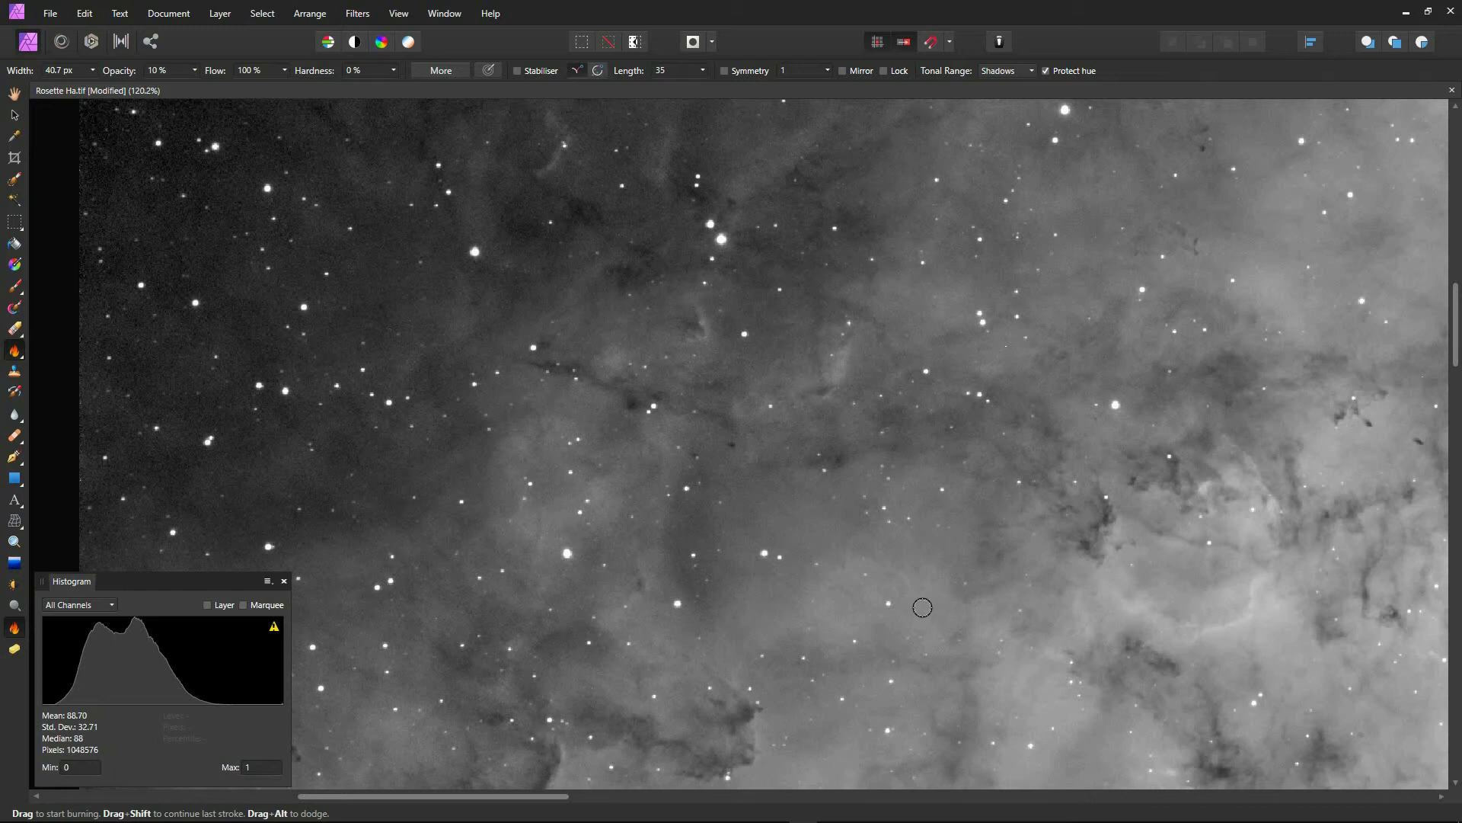
pyautogui.moveTo(910, 625)
pyautogui.mouseDown()
pyautogui.moveTo(886, 469)
pyautogui.moveTo(760, 307)
pyautogui.mouseUp()
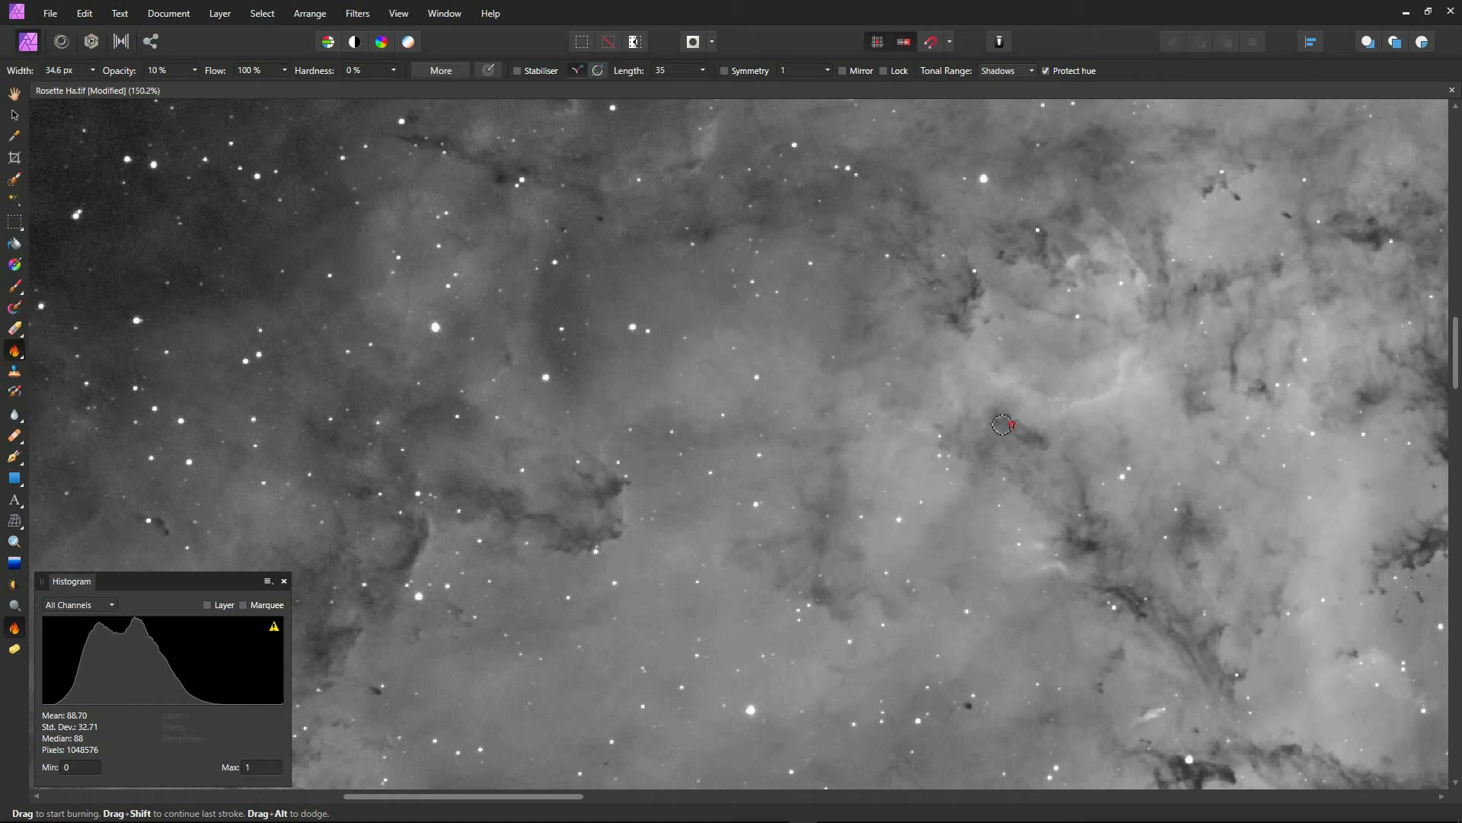
pyautogui.scroll(3, 1006, 423)
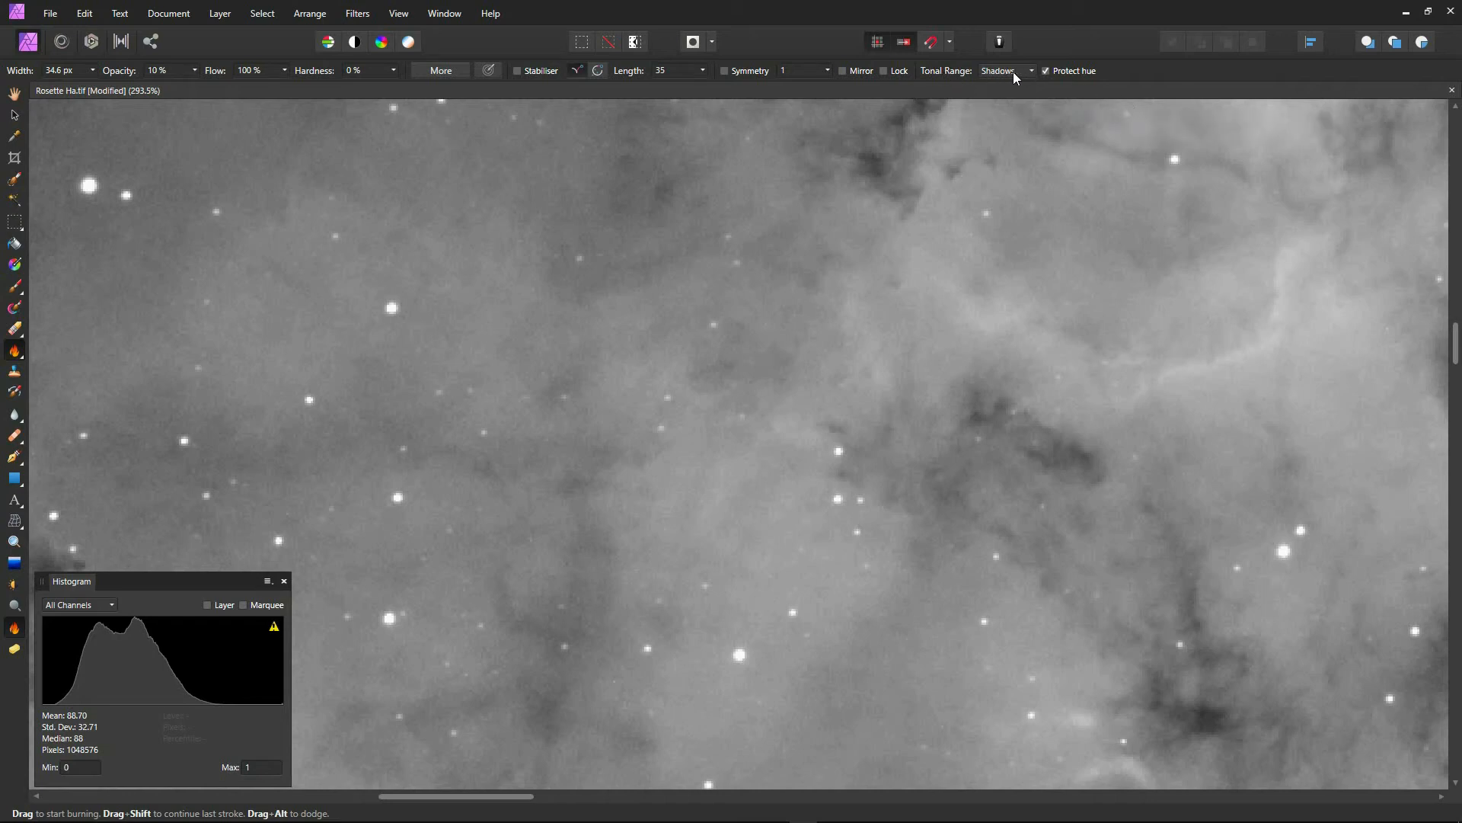
pyautogui.click(1032, 71)
pyautogui.click(195, 72)
# Step: Burn the dark dust patches and streaks just below the curved bright arc in the upper-left nebula
pyautogui.click(1014, 427)
pyautogui.moveTo(1032, 428); pyautogui.dragTo(1035, 439)
pyautogui.moveTo(1198, 675)
pyautogui.mouseDown()
pyautogui.moveTo(1208, 723)
pyautogui.moveTo(1173, 704)
pyautogui.moveTo(1212, 731)
pyautogui.moveTo(1161, 705)
pyautogui.moveTo(1200, 715)
pyautogui.moveTo(1181, 591)
pyautogui.mouseUp()
pyautogui.moveTo(1066, 497)
pyautogui.mouseDown()
pyautogui.moveTo(1057, 482)
pyautogui.moveTo(1081, 469)
pyautogui.mouseUp()
pyautogui.moveTo(1036, 420)
pyautogui.mouseDown()
pyautogui.moveTo(1079, 470)
pyautogui.moveTo(994, 414)
pyautogui.moveTo(1087, 474)
pyautogui.moveTo(1033, 437)
pyautogui.mouseUp()
pyautogui.moveTo(1193, 596)
pyautogui.mouseDown()
pyautogui.moveTo(1214, 630)
pyautogui.moveTo(1167, 700)
pyautogui.moveTo(1200, 719)
pyautogui.moveTo(1186, 593)
pyautogui.moveTo(1186, 706)
pyautogui.mouseUp()
# Step: Set the burn Opacity to 13%, shrink the brush to 12.8 px and burn the thin dark filament beside the bright arc
pyautogui.press('space')
pyautogui.moveTo(788, 445); pyautogui.dragTo(762, 645)
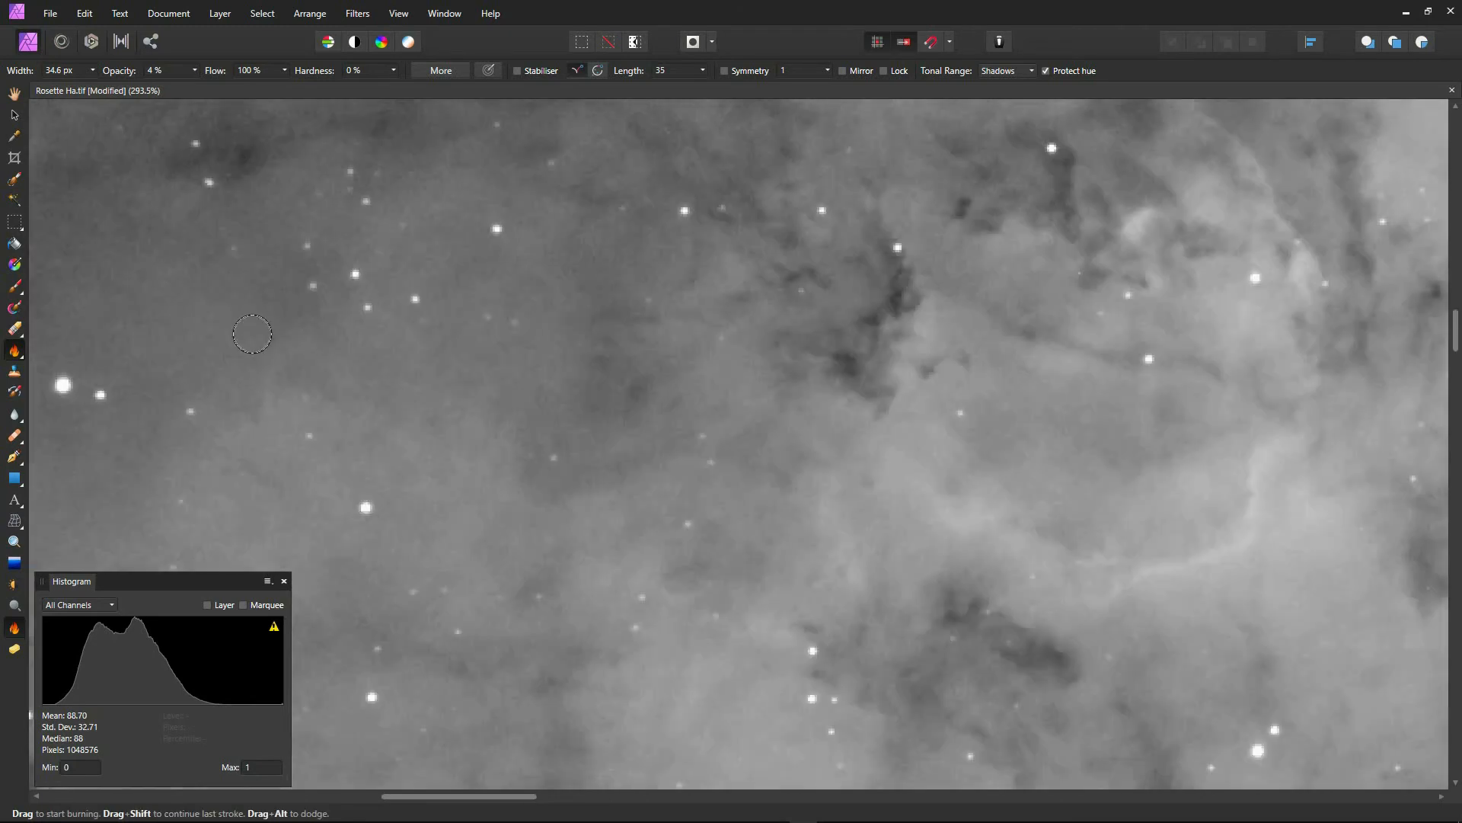
pyautogui.click(196, 71)
pyautogui.press('space')
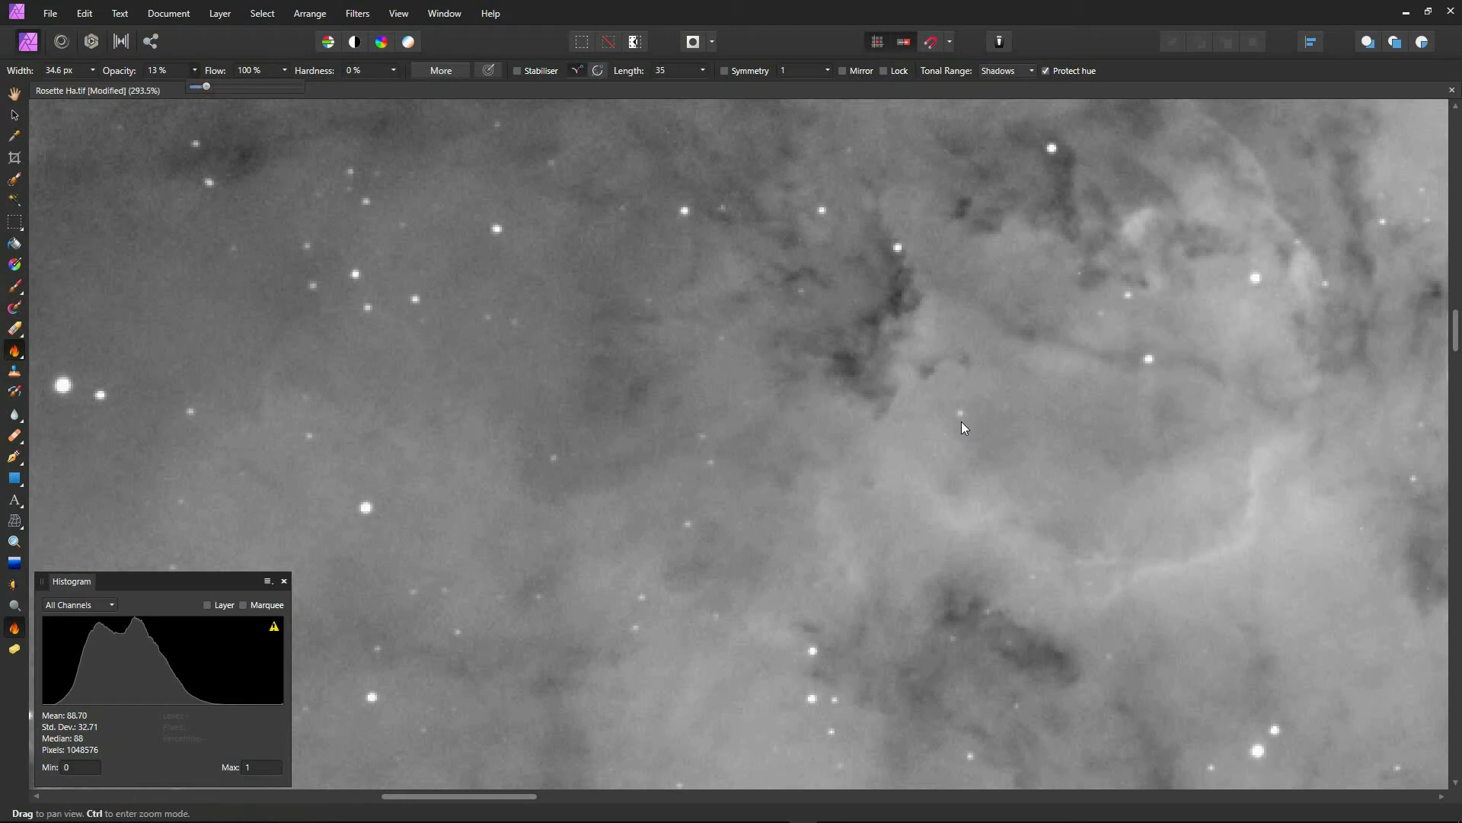
pyautogui.moveTo(961, 422); pyautogui.dragTo(548, 451)
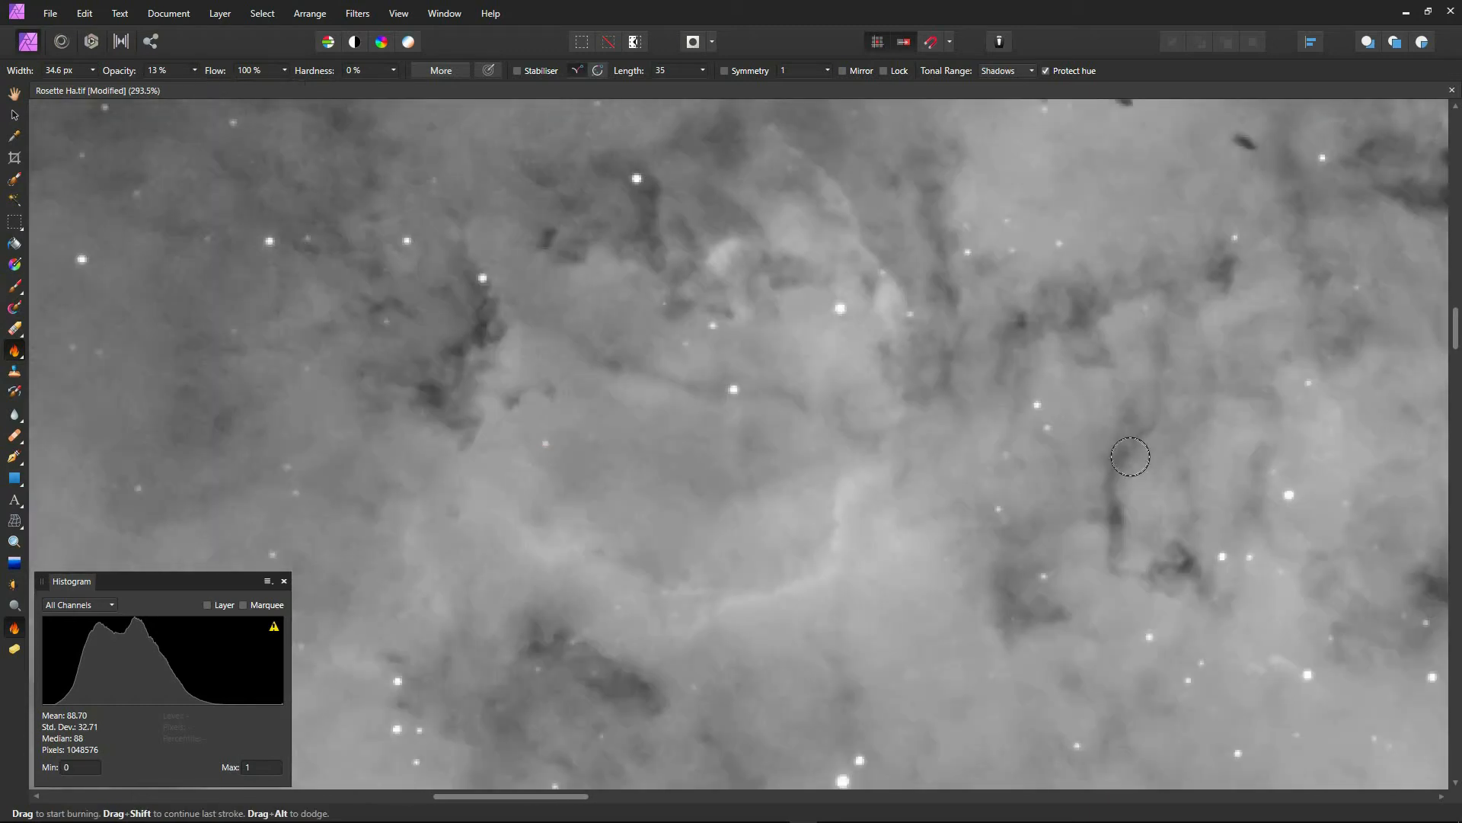
pyautogui.press('[')
pyautogui.press('[')
pyautogui.press('[')
pyautogui.press('[')
pyautogui.press('[')
pyautogui.press('[')
pyautogui.press('[')
pyautogui.press('[')
pyautogui.press('[')
pyautogui.moveTo(1158, 408)
pyautogui.mouseDown()
pyautogui.moveTo(1112, 514)
pyautogui.moveTo(1113, 555)
pyautogui.moveTo(1183, 567)
pyautogui.moveTo(1175, 550)
pyautogui.moveTo(1170, 576)
pyautogui.mouseUp()
# Step: Enlarge the burn brush slightly and darken the dust patch and trailing streak below the bright arc
pyautogui.press('space')
pyautogui.moveTo(585, 373); pyautogui.dragTo(927, 258)
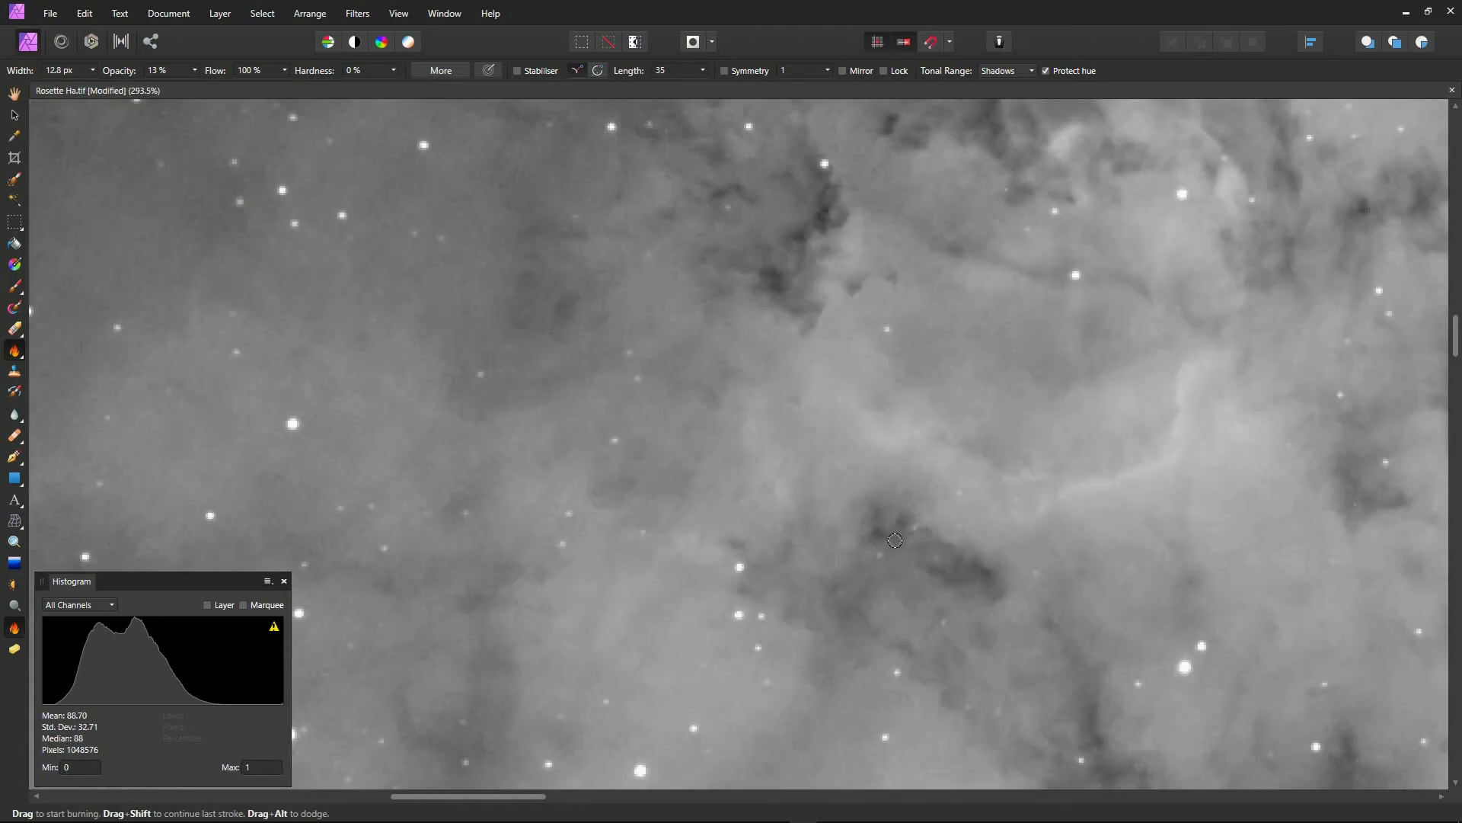
pyautogui.press(']')
pyautogui.press(']')
pyautogui.press(']')
pyautogui.press(']')
pyautogui.moveTo(894, 531)
pyautogui.mouseDown()
pyautogui.moveTo(992, 581)
pyautogui.moveTo(901, 539)
pyautogui.moveTo(936, 586)
pyautogui.moveTo(1079, 674)
pyautogui.mouseUp()
# Step: Enlarge the burn brush to 119.4 px and work along the broad dark dust regions above and beyond the bright arc
pyautogui.press(']')
pyautogui.press(']')
pyautogui.press(']')
pyautogui.press(']')
pyautogui.press(']')
pyautogui.press(']')
pyautogui.press(']')
pyautogui.press(']')
pyautogui.press(']')
pyautogui.press(']')
pyautogui.moveTo(969, 379); pyautogui.dragTo(907, 610)
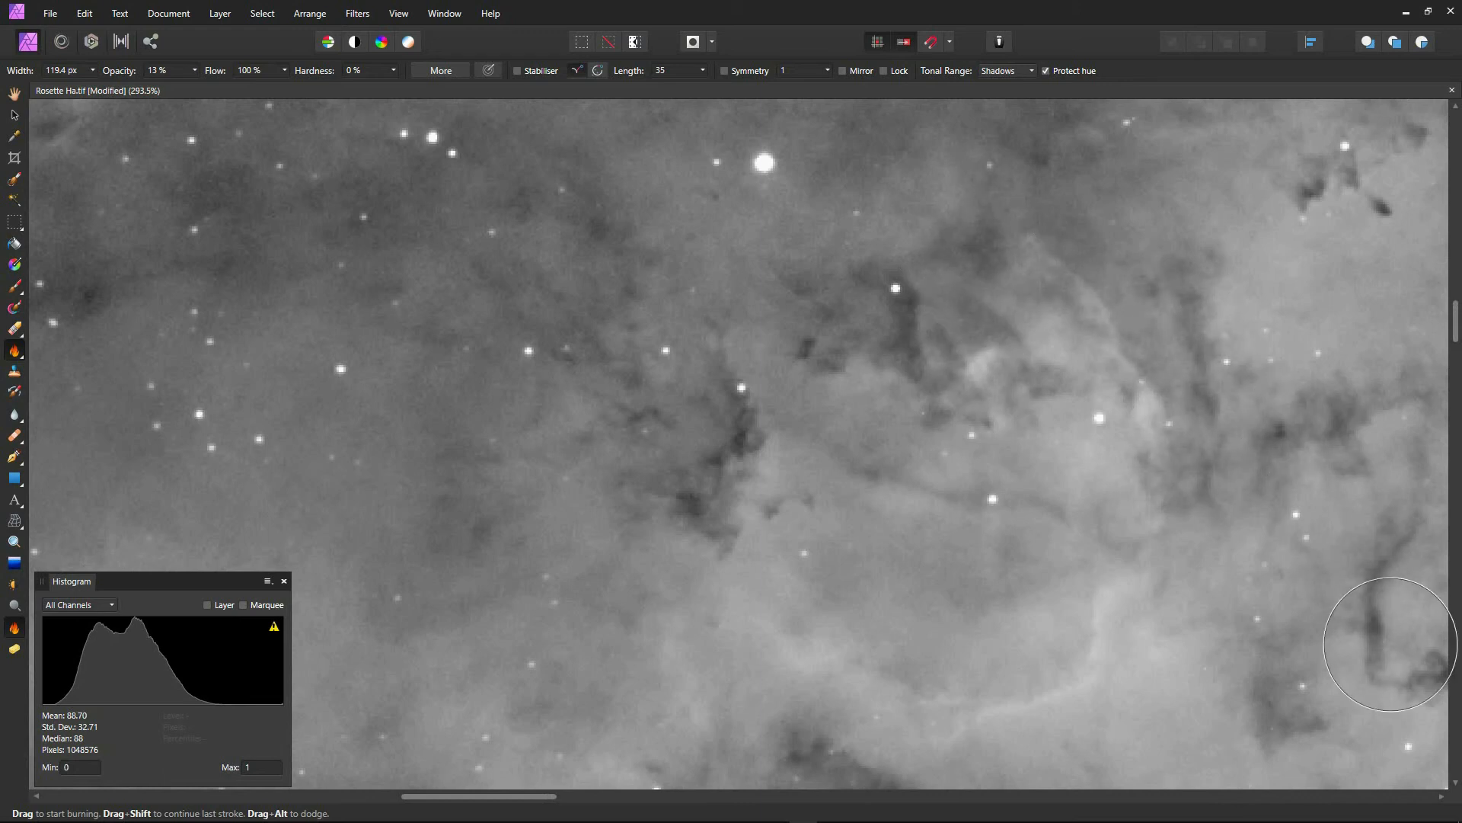
pyautogui.press('space')
pyautogui.moveTo(985, 470); pyautogui.dragTo(515, 710)
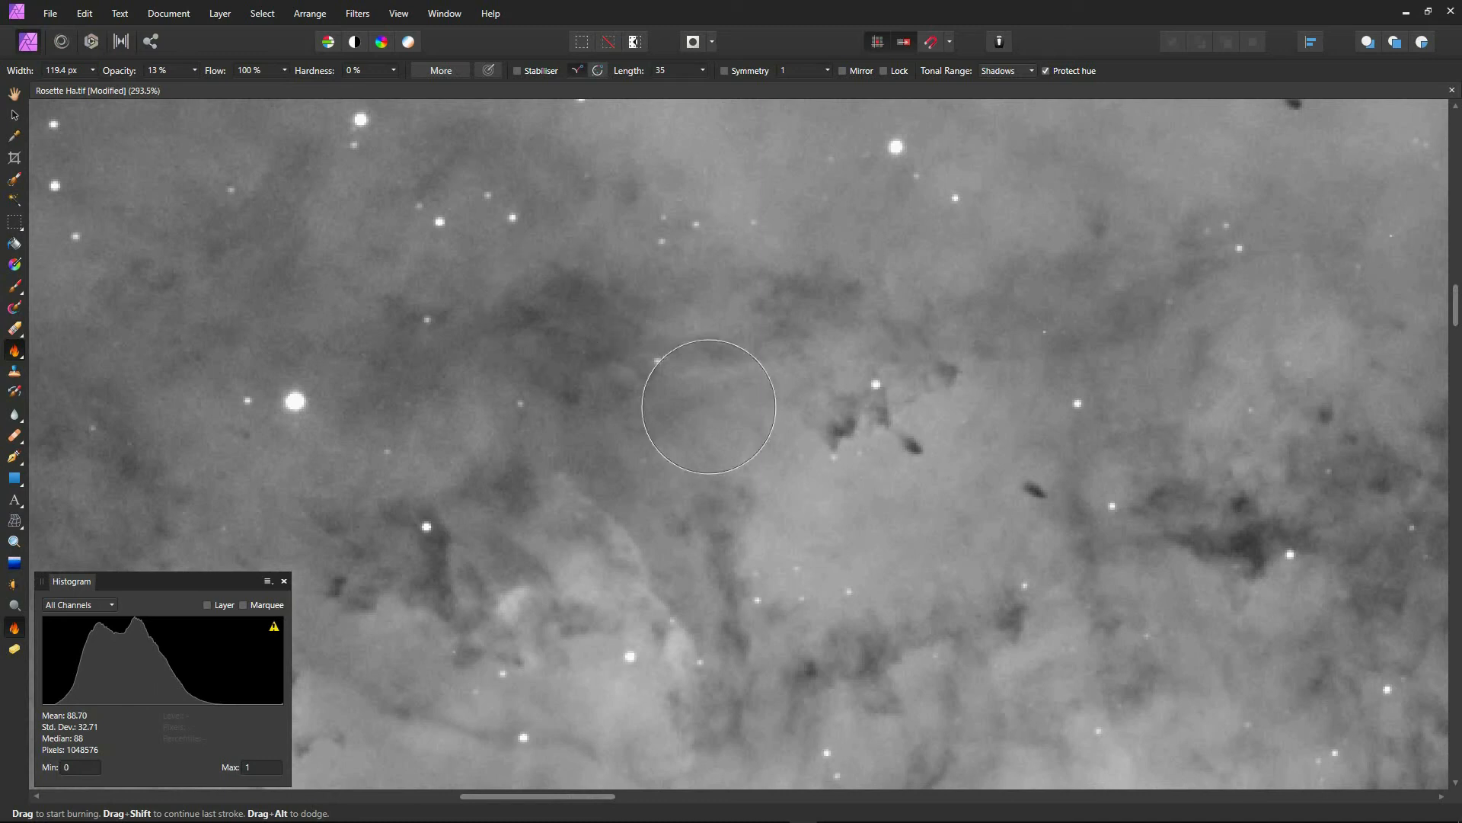
pyautogui.press('space')
pyautogui.moveTo(901, 505); pyautogui.dragTo(604, 760)
pyautogui.moveTo(930, 644); pyautogui.dragTo(734, 529)
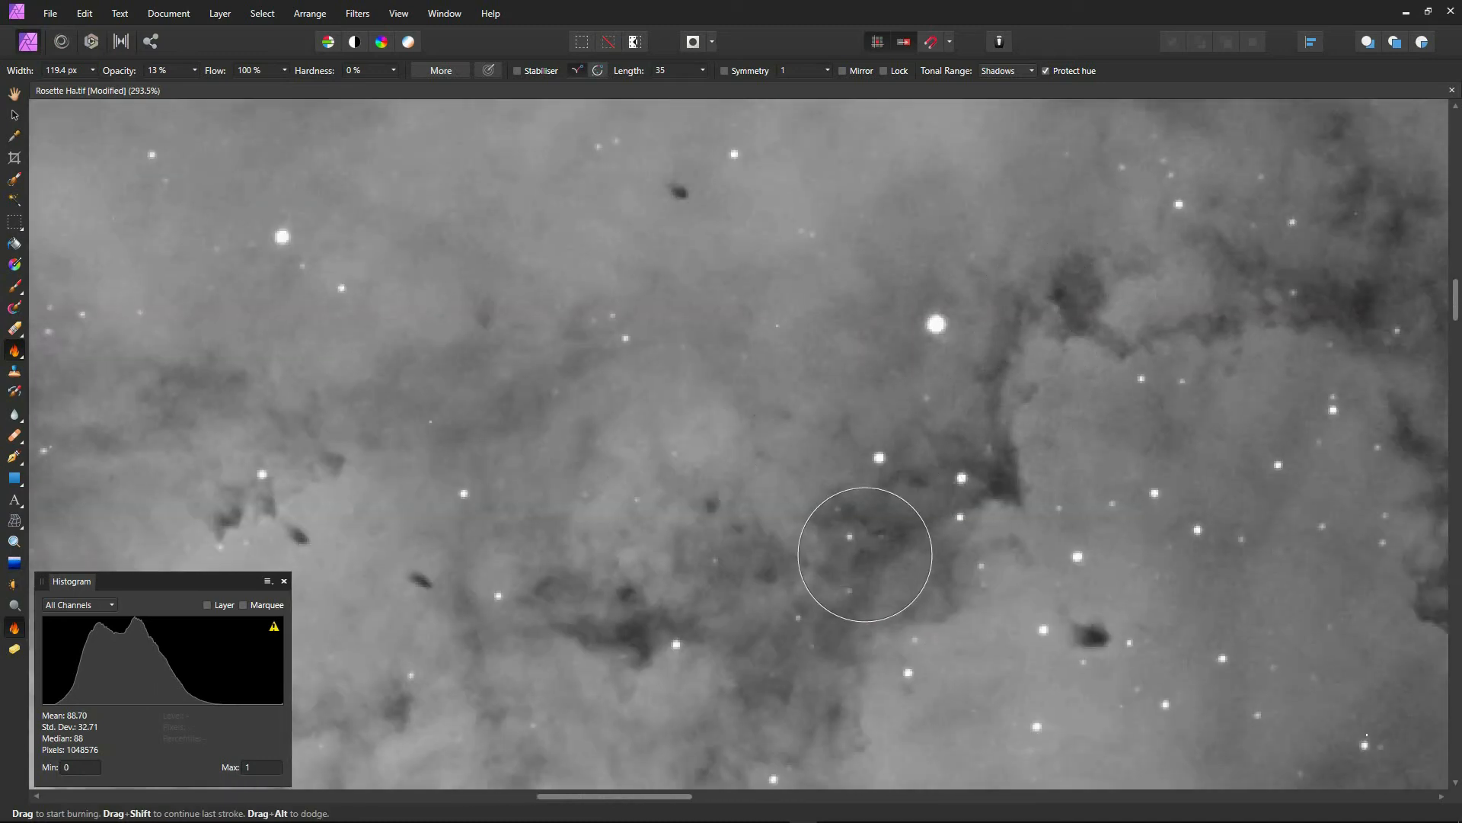
# Step: Reduce the burn brush to 86.3 px and darken the dust lane leading to the large dark globules
pyautogui.press('[')
pyautogui.press('[')
pyautogui.press('[')
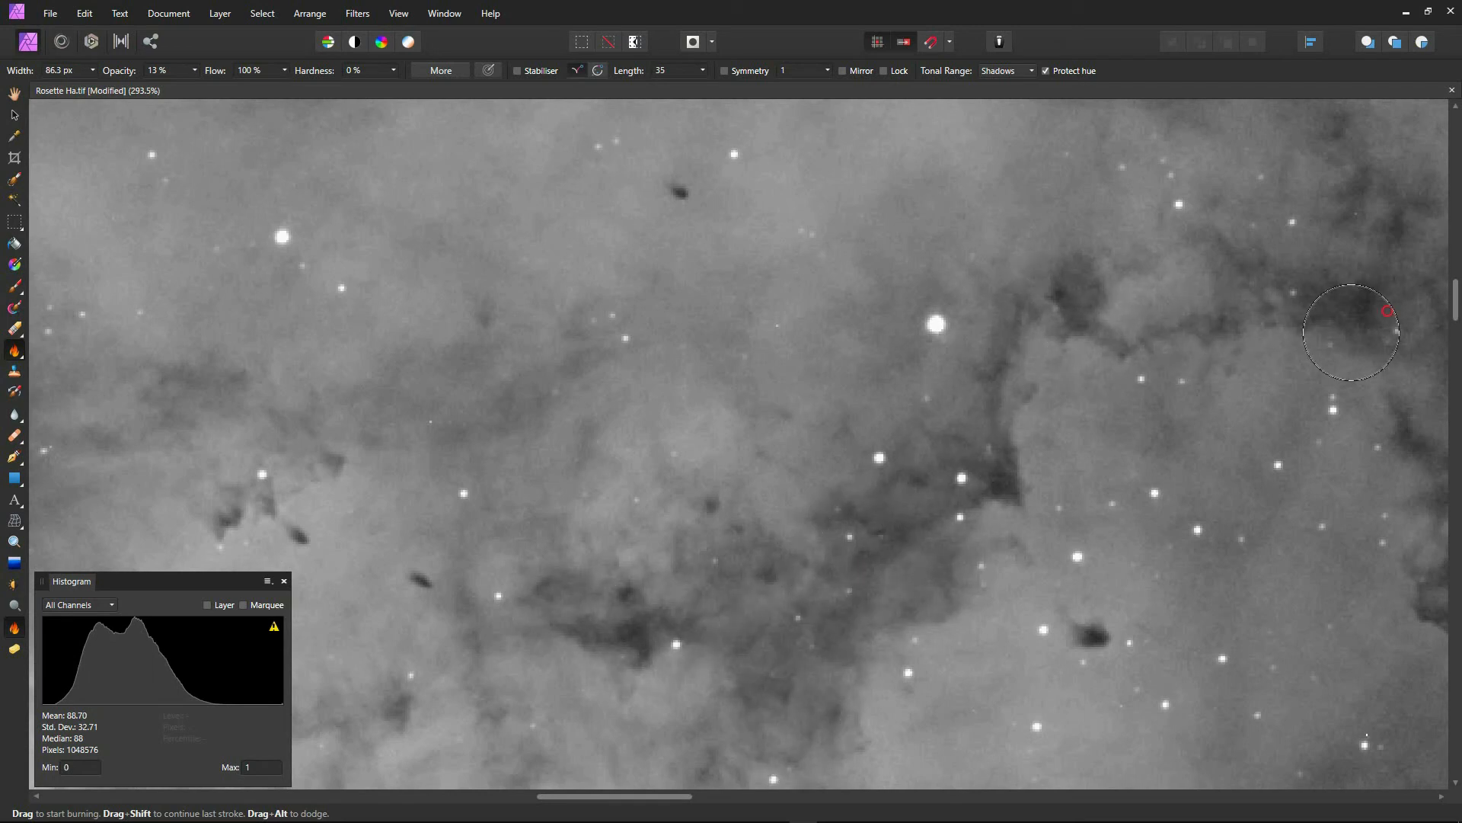
pyautogui.press('space')
pyautogui.moveTo(1051, 512); pyautogui.dragTo(716, 596)
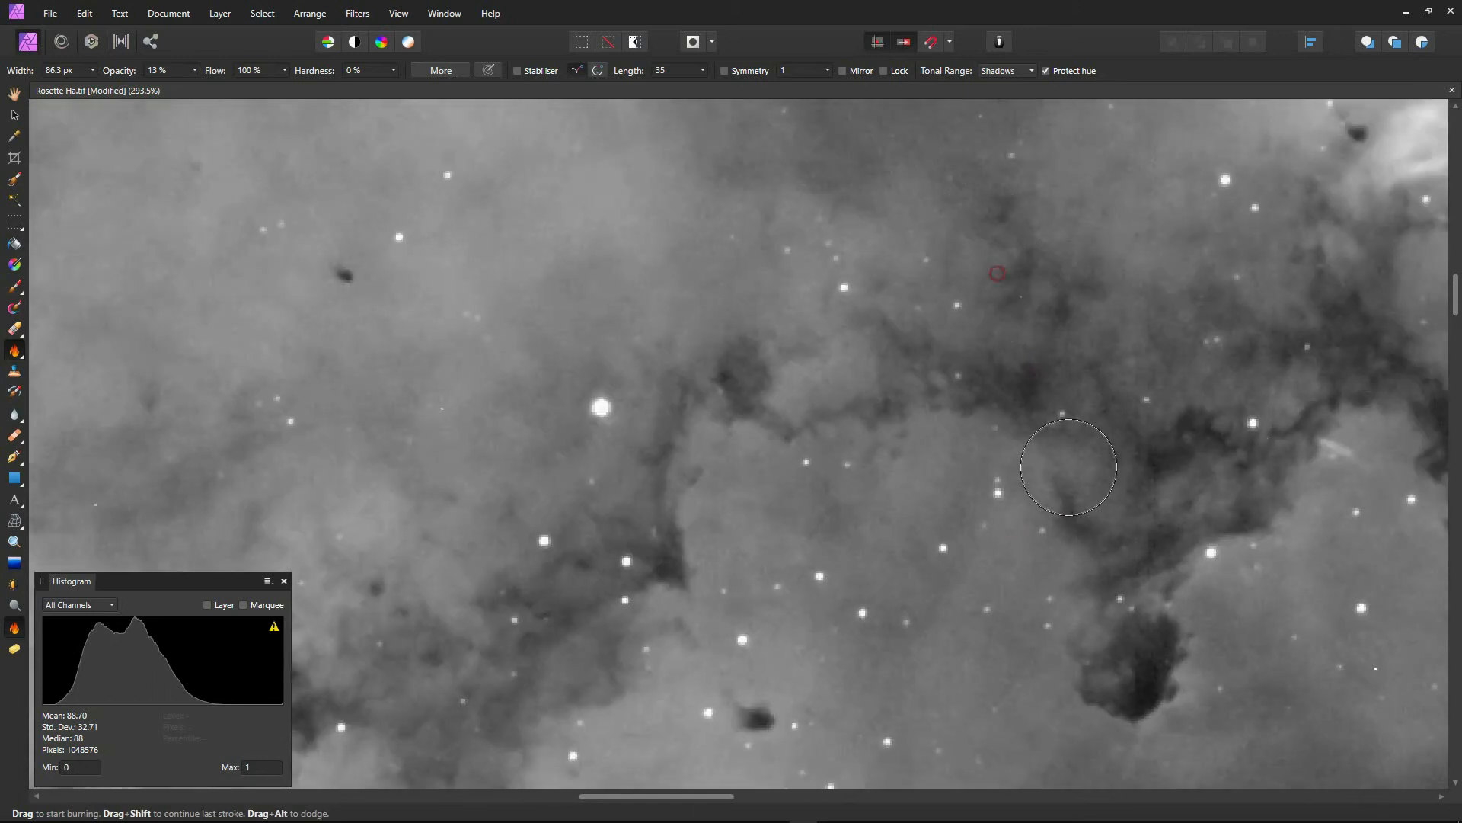
pyautogui.press('space')
pyautogui.moveTo(994, 270); pyautogui.dragTo(670, 209)
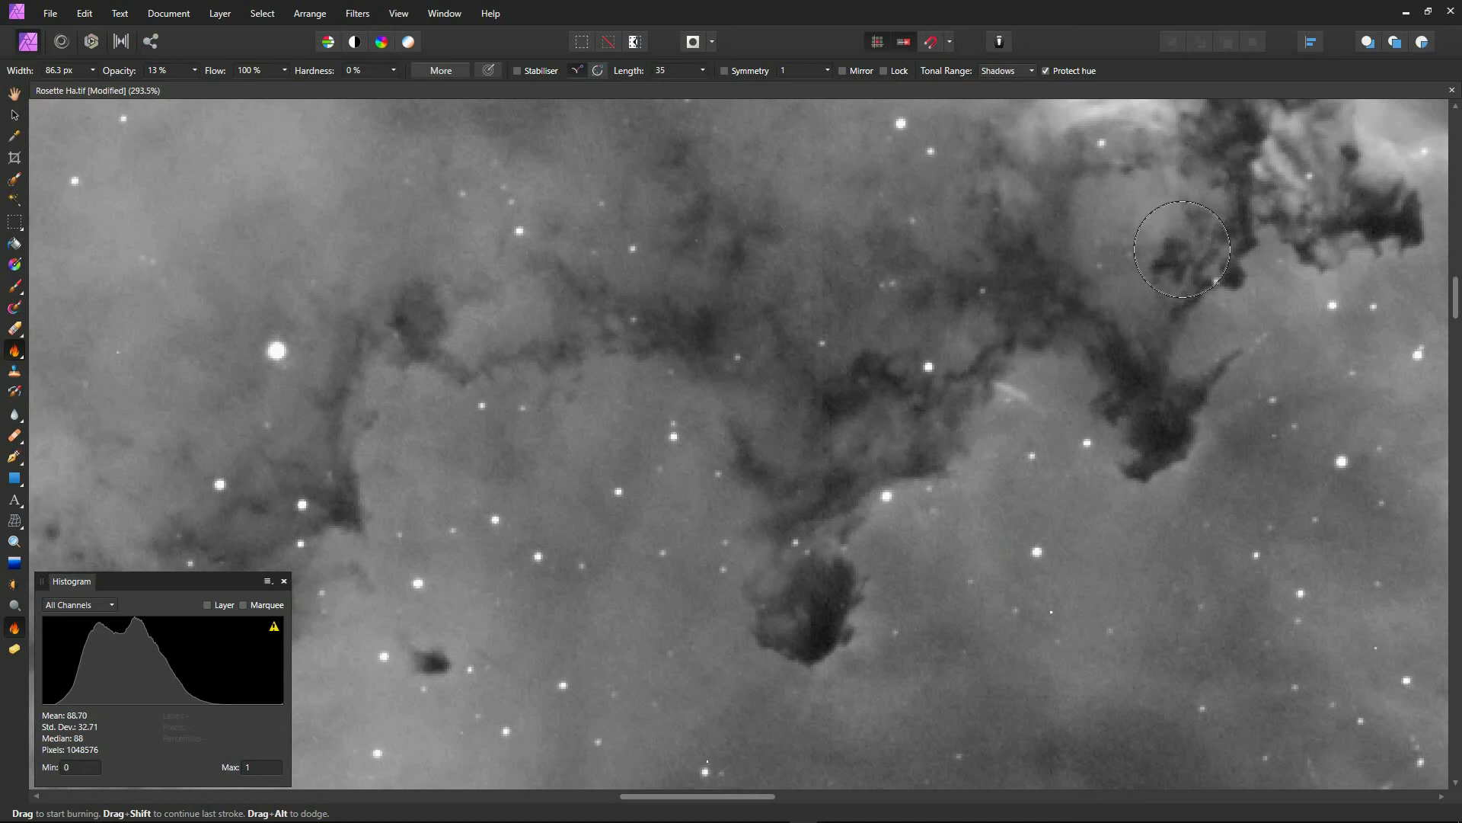
# Step: Examine the burned dust lanes in the context of the whole nebula
pyautogui.scroll(-5, 792, 449)
pyautogui.moveTo(769, 544); pyautogui.dragTo(781, 499)
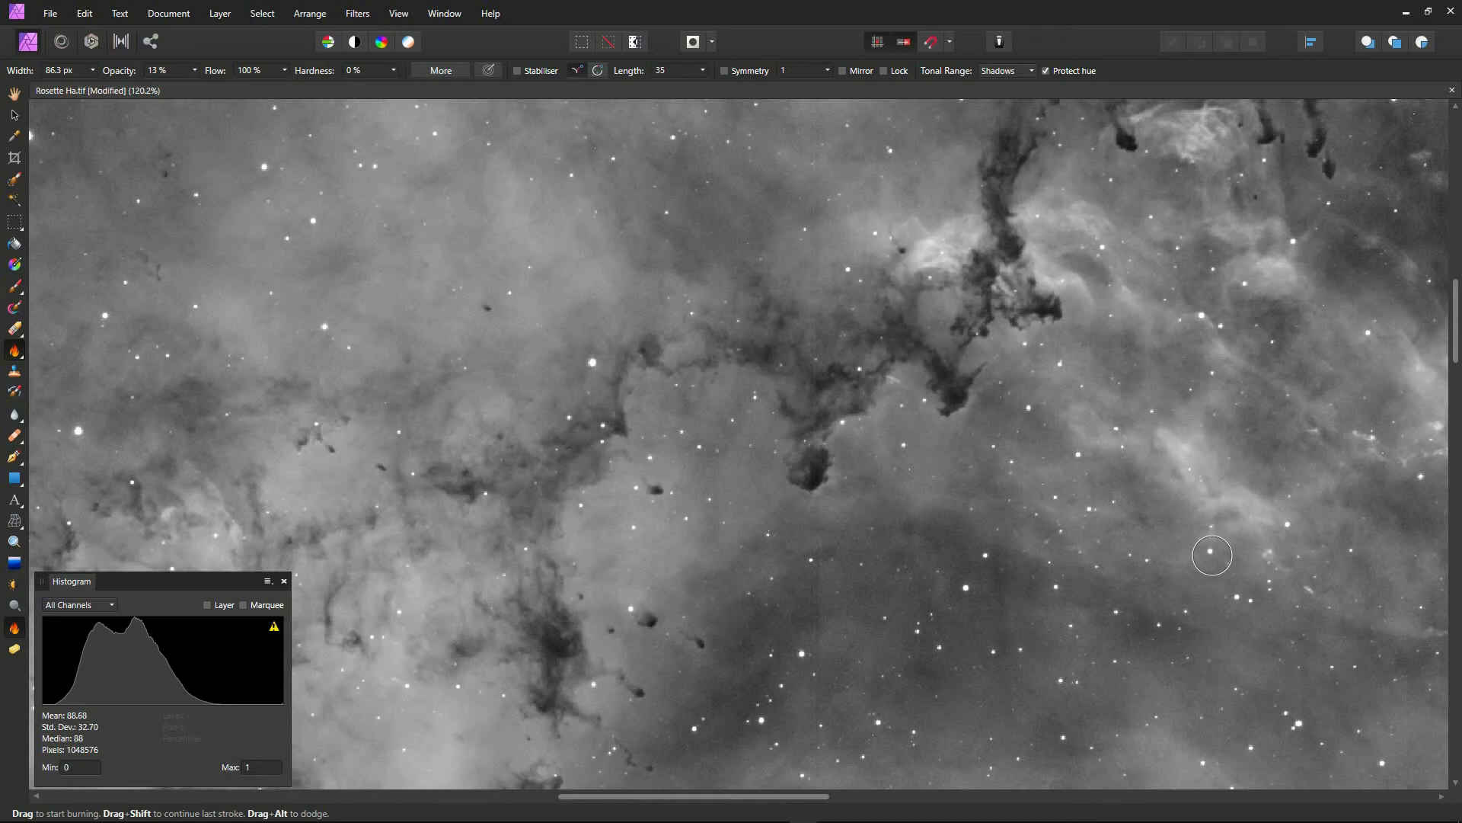
pyautogui.scroll(-2, 813, 542)
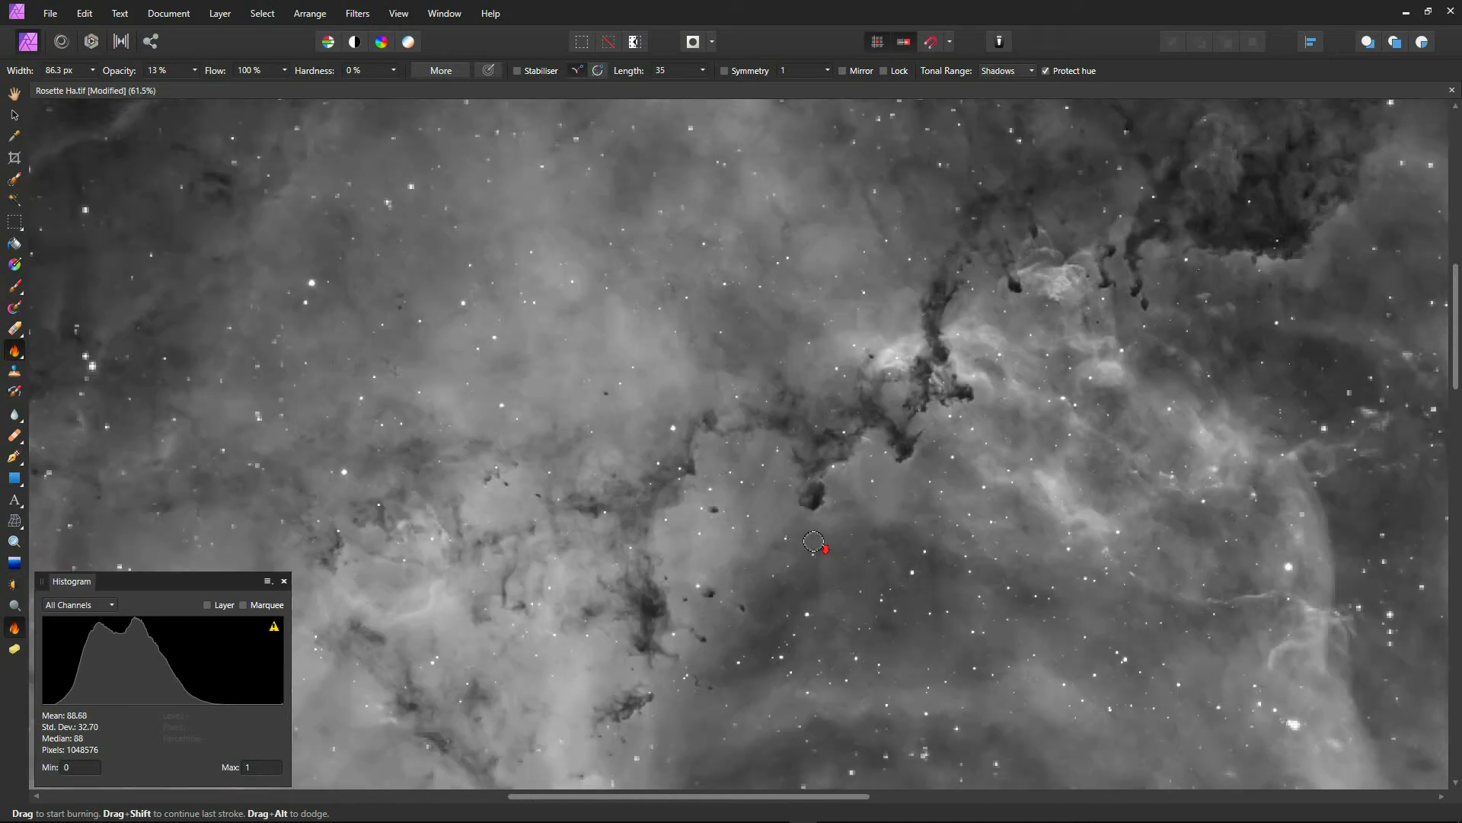
pyautogui.scroll(-1, 818, 585)
pyautogui.moveTo(754, 651); pyautogui.dragTo(764, 466)
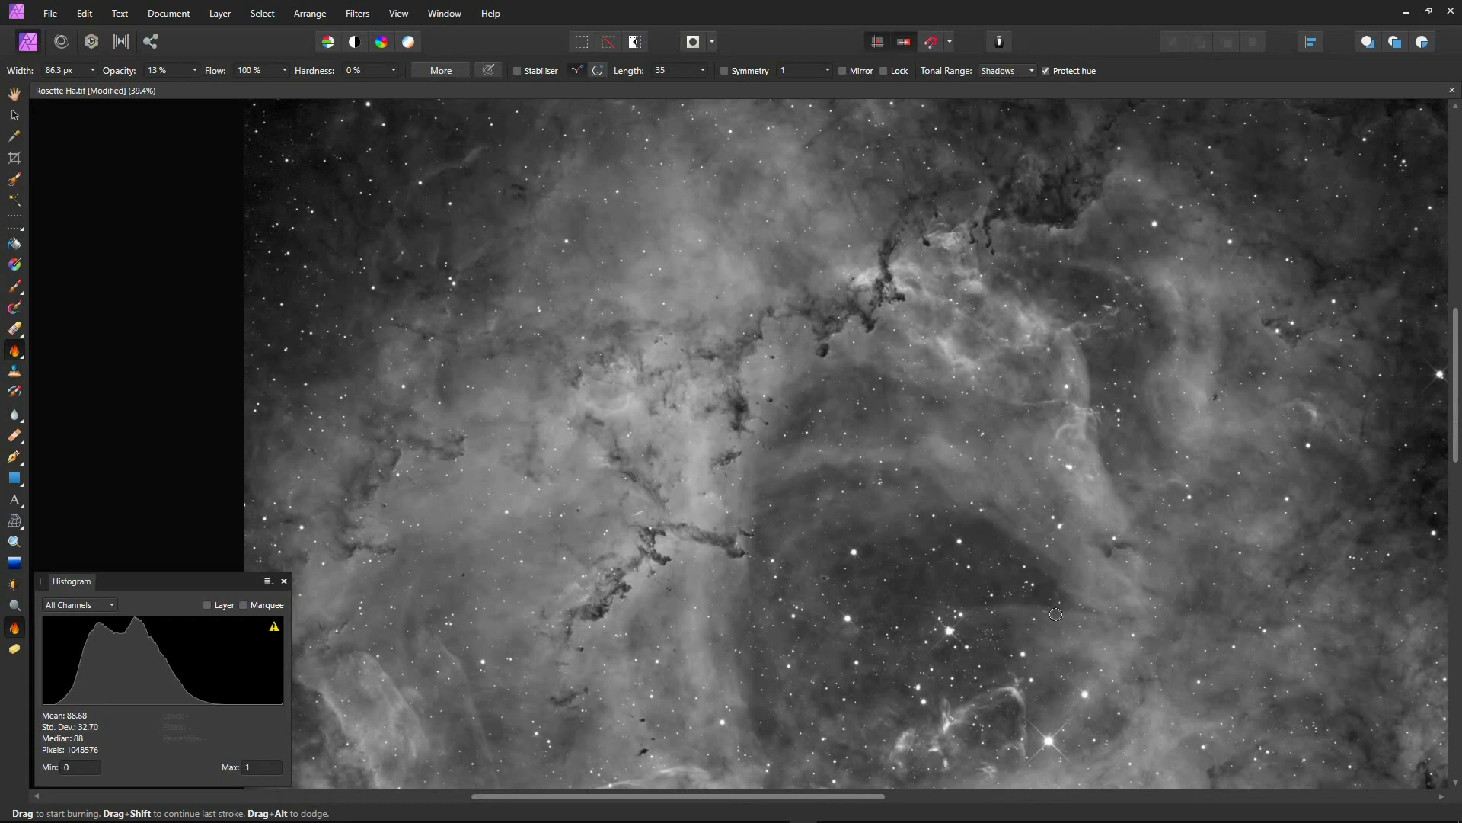
pyautogui.scroll(-1, 768, 524)
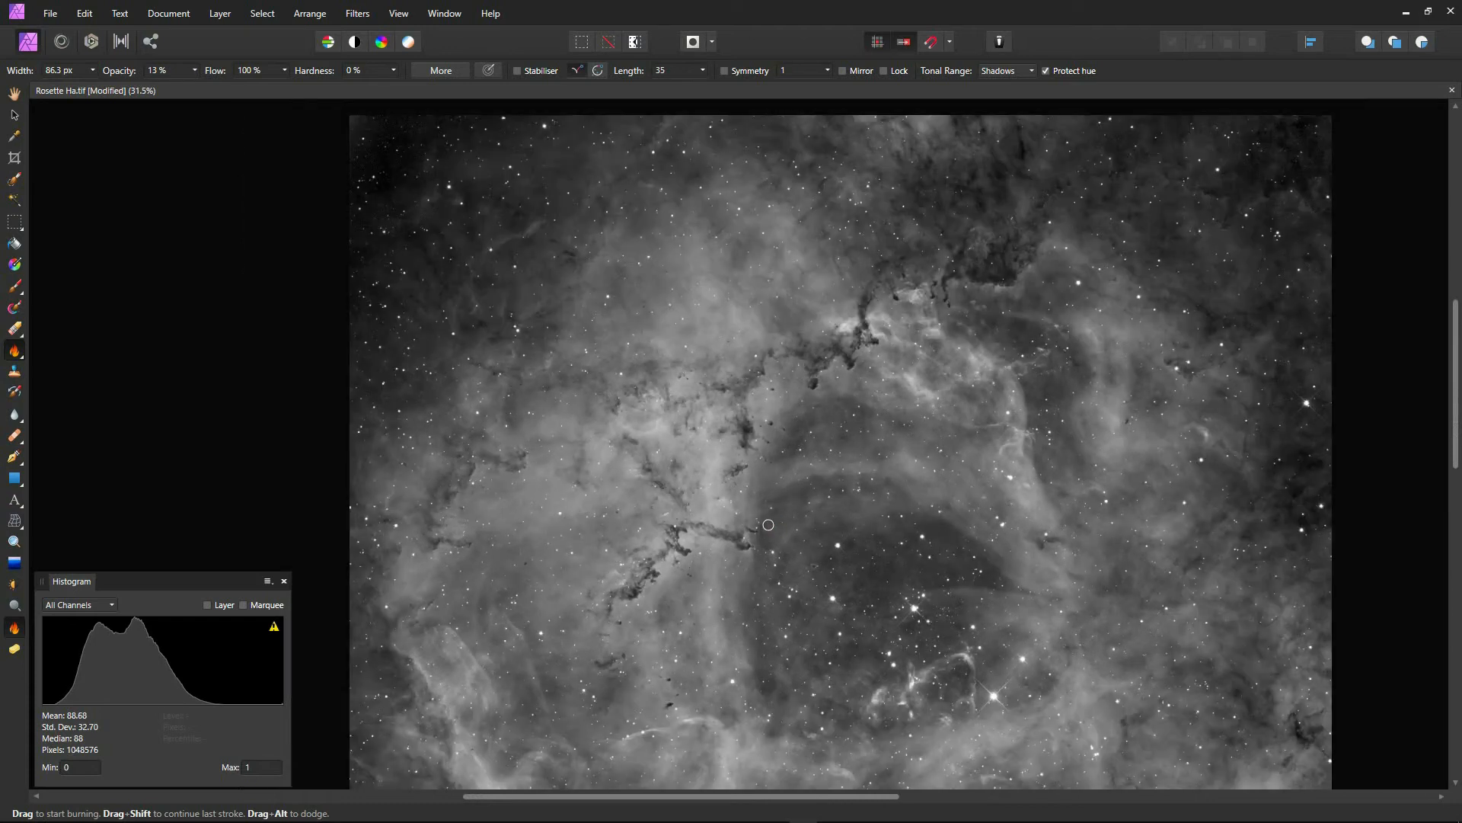
pyautogui.moveTo(768, 524); pyautogui.dragTo(684, 392)
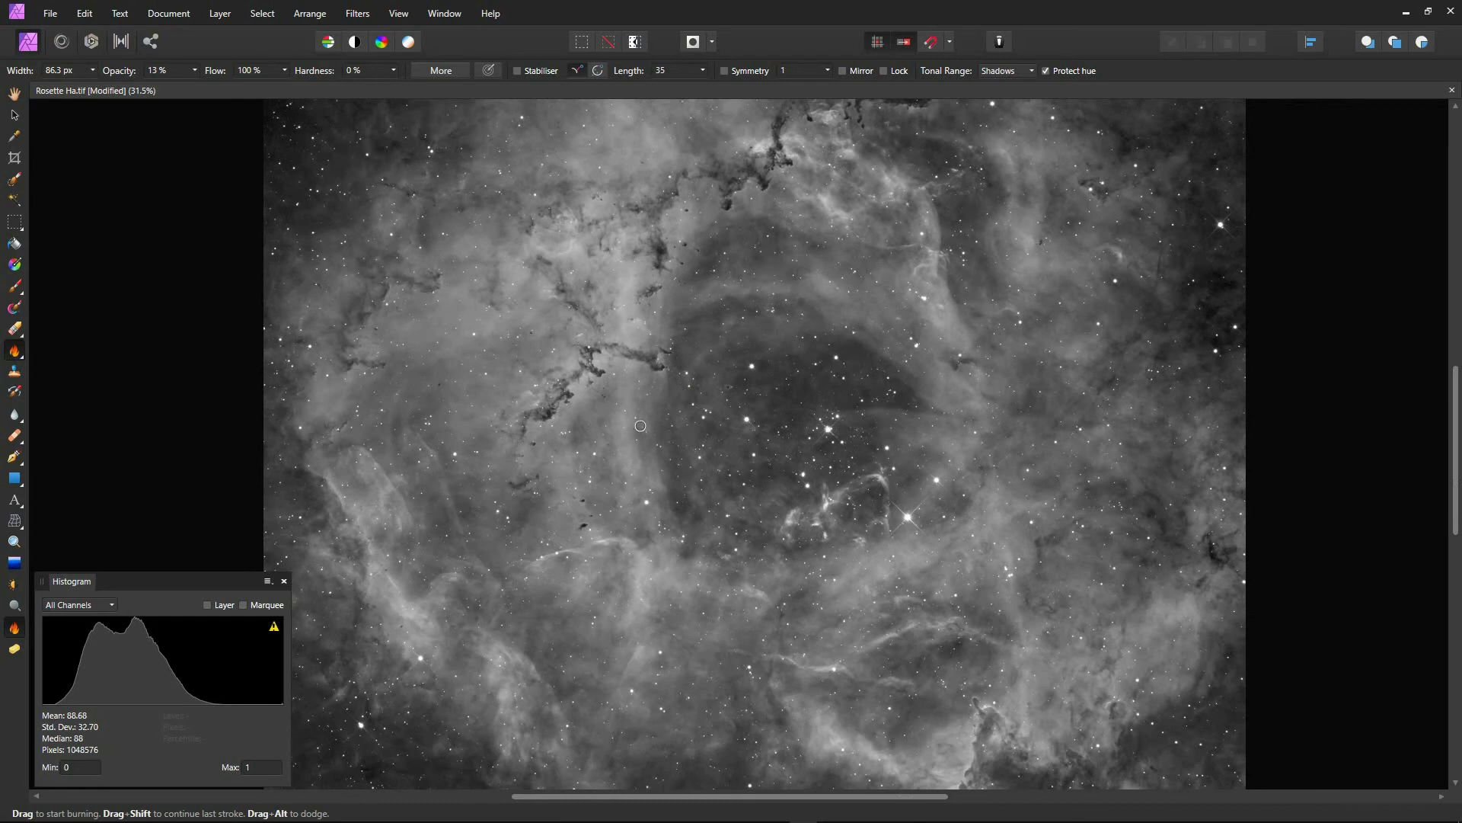
# Step: Lighten the bright filament crossing the curved nebula ridge with the Dodge Brush, keeping its tonal range at Midtones
pyautogui.click(14, 606)
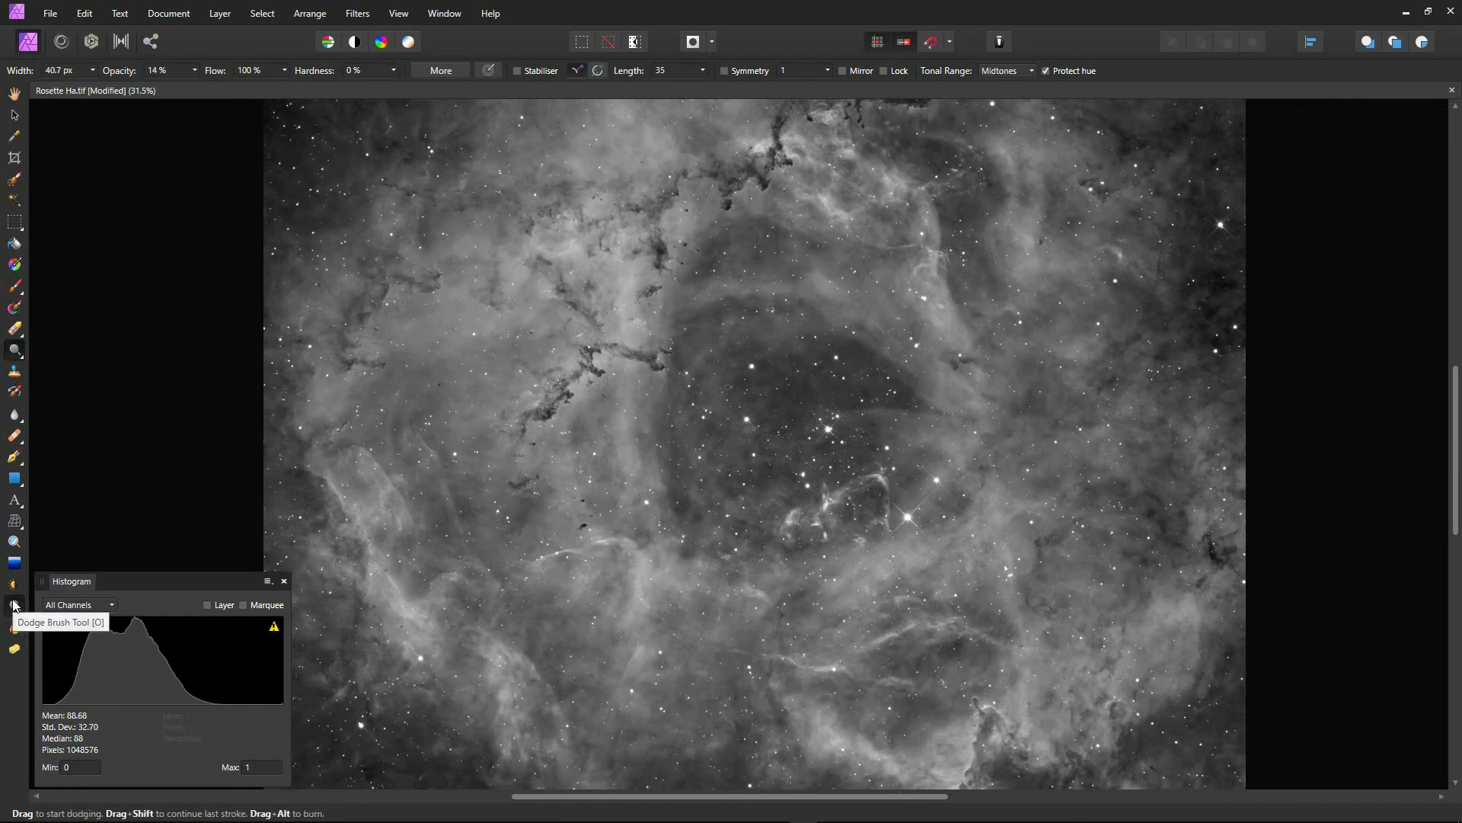
pyautogui.scroll(2, 543, 516)
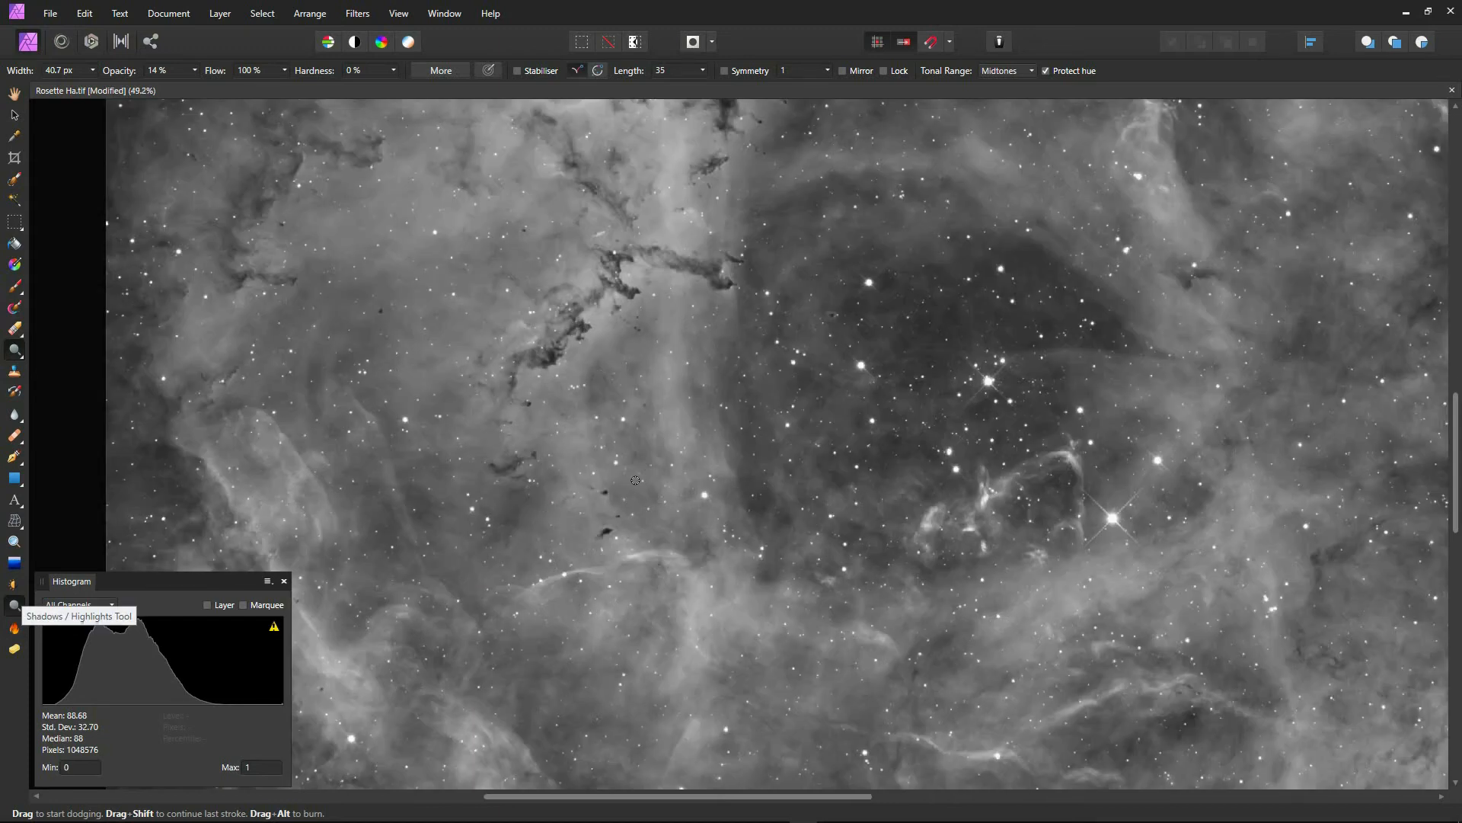
pyautogui.press('space')
pyautogui.moveTo(759, 425); pyautogui.dragTo(733, 603)
pyautogui.press('space')
pyautogui.moveTo(1034, 383)
pyautogui.mouseDown()
pyautogui.moveTo(840, 528)
pyautogui.moveTo(793, 597)
pyautogui.mouseUp()
pyautogui.scroll(2, 884, 601)
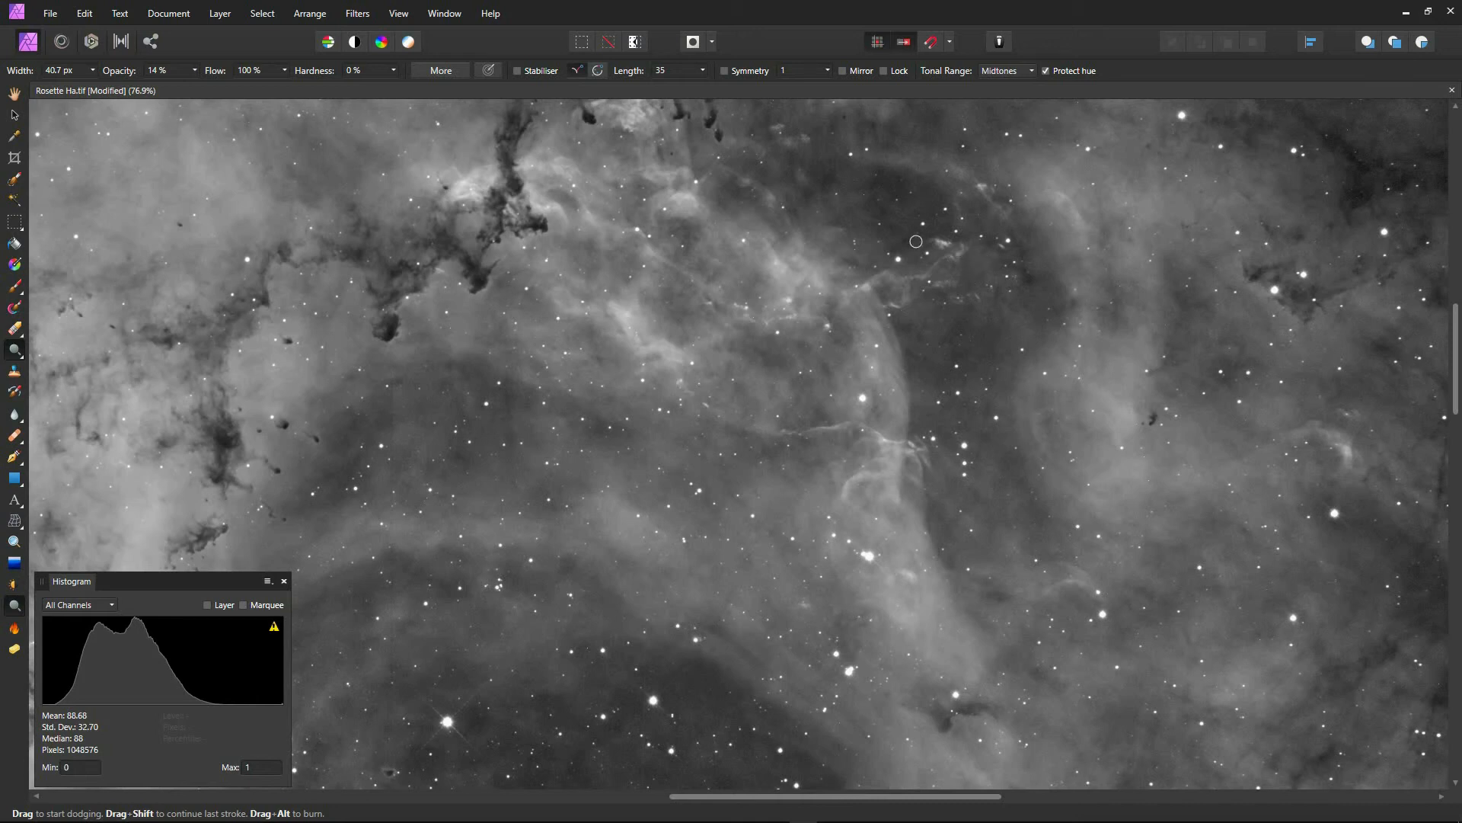
pyautogui.click(1033, 71)
pyautogui.click(1034, 72)
pyautogui.scroll(4, 834, 464)
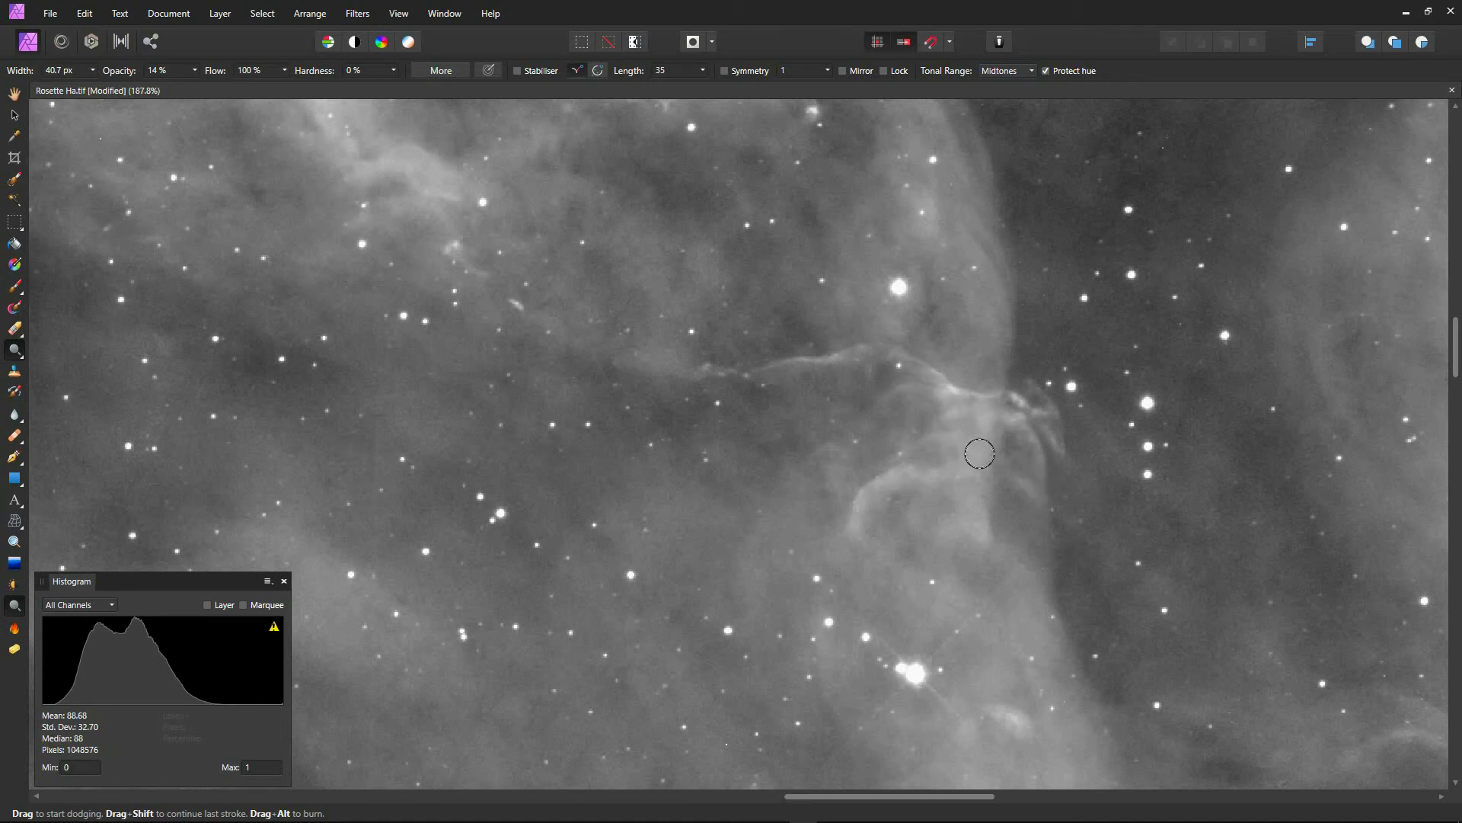
pyautogui.moveTo(1041, 463); pyautogui.dragTo(1050, 480)
# Step: Enlarge the dodge brush to 61.9 px and lighten the bright diagonal cloud and the wispy filaments near the ridge's upper end
pyautogui.press('space')
pyautogui.moveTo(1000, 409); pyautogui.dragTo(1217, 650)
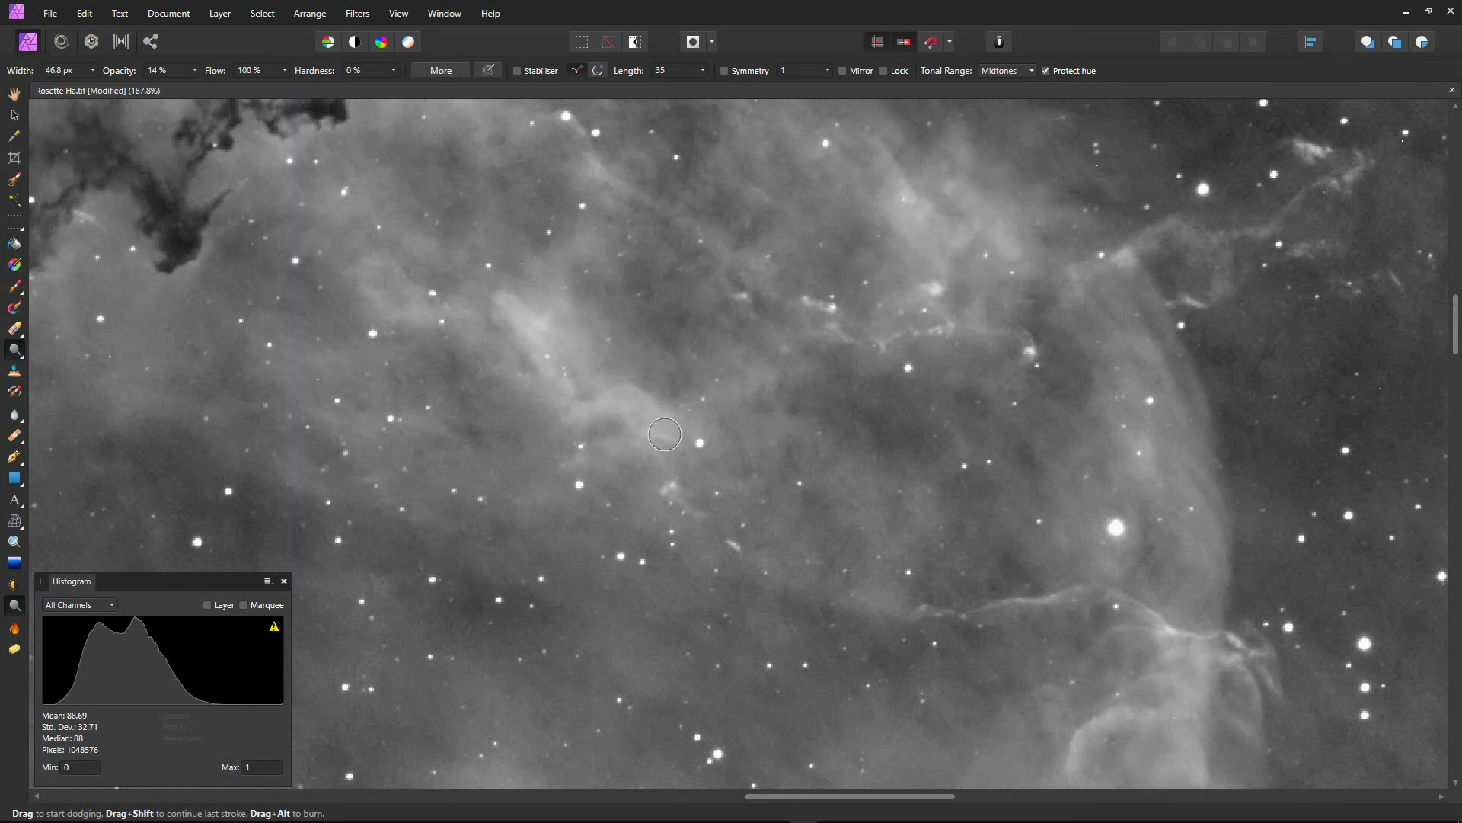
pyautogui.press(']')
pyautogui.moveTo(594, 435)
pyautogui.mouseDown()
pyautogui.moveTo(493, 295)
pyautogui.moveTo(588, 401)
pyautogui.moveTo(537, 359)
pyautogui.moveTo(515, 368)
pyautogui.mouseUp()
pyautogui.moveTo(1079, 409); pyautogui.dragTo(754, 549)
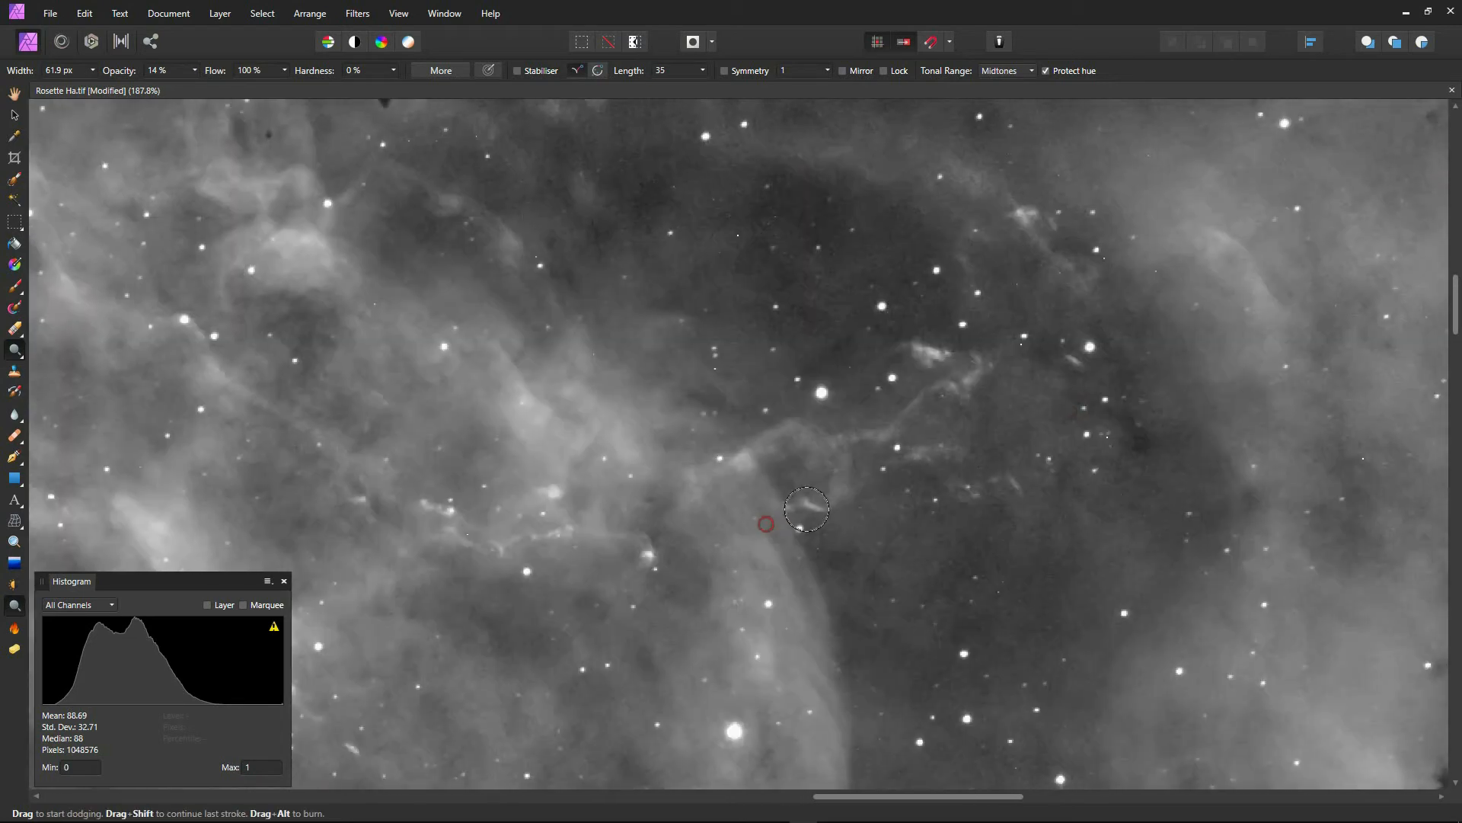
pyautogui.moveTo(930, 382)
pyautogui.mouseDown()
pyautogui.moveTo(985, 352)
pyautogui.moveTo(944, 356)
pyautogui.mouseUp()
pyautogui.click(995, 482)
# Step: Review the dodged filaments and clouds against the surrounding nebula
pyautogui.scroll(-5, 876, 518)
pyautogui.press('space')
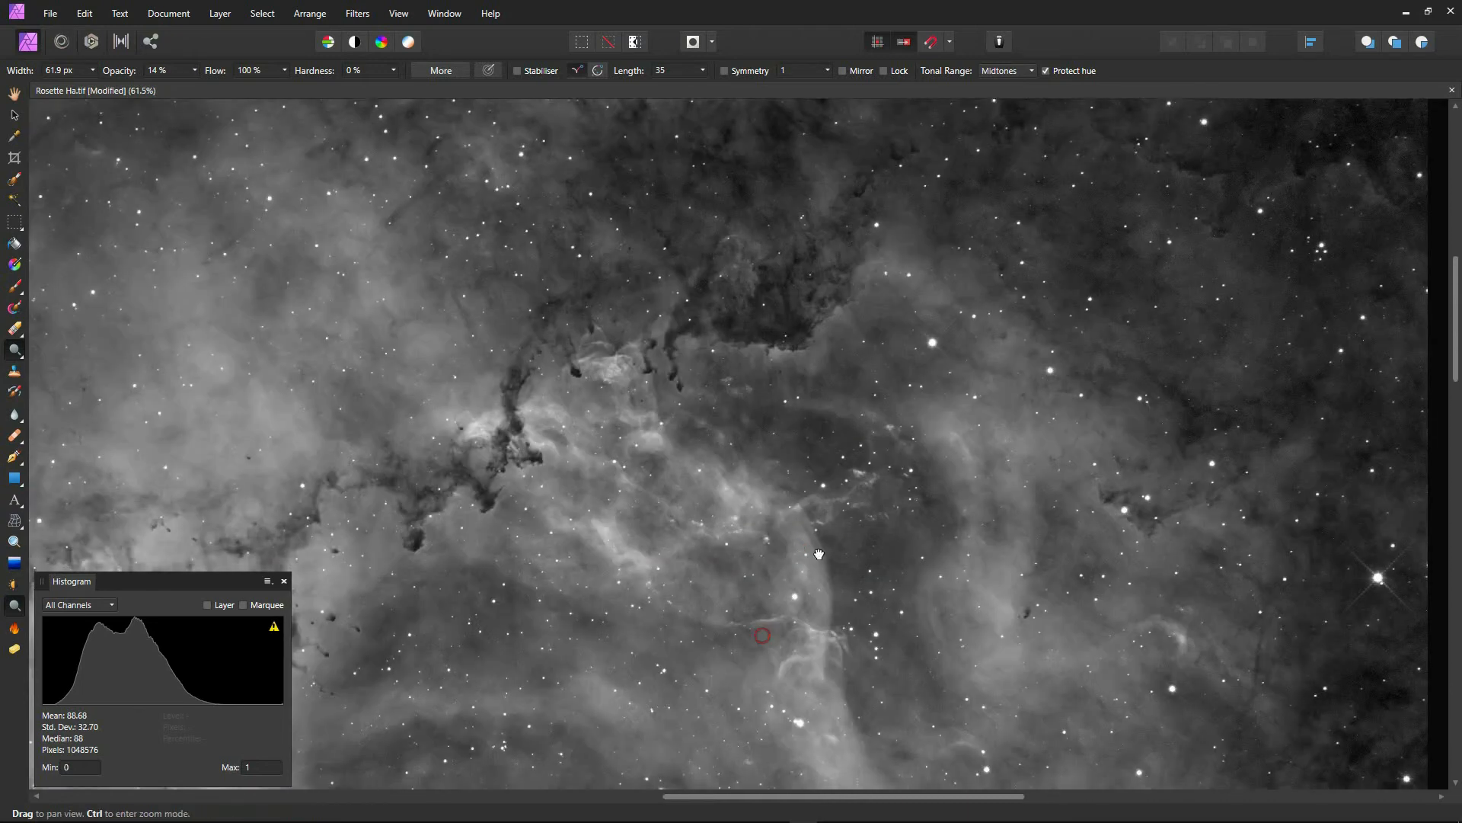
pyautogui.moveTo(762, 635); pyautogui.dragTo(907, 389)
pyautogui.scroll(-2, 948, 534)
pyautogui.scroll(1, 842, 500)
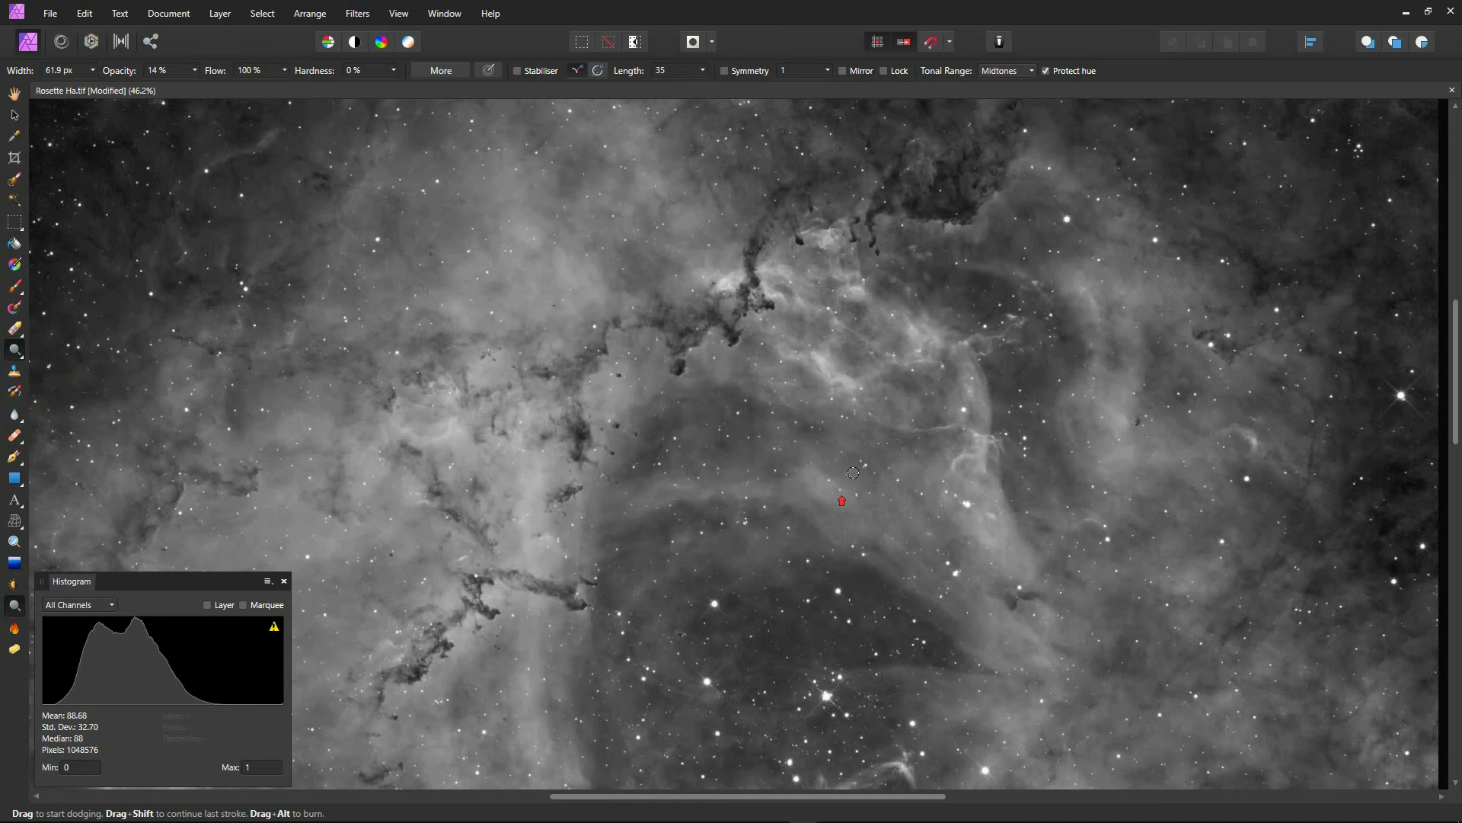
pyautogui.scroll(2, 853, 472)
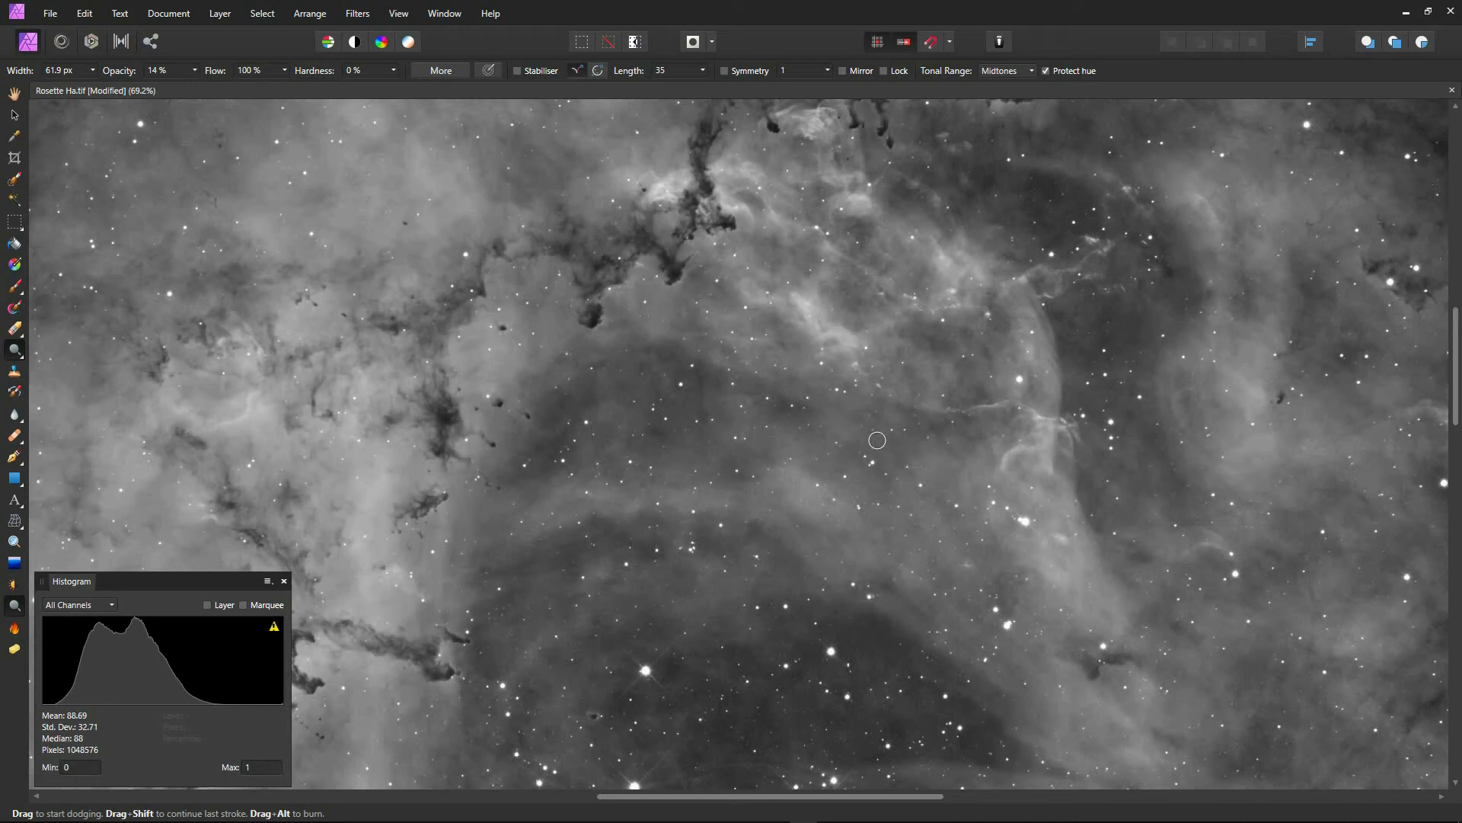
# Step: Set the dodge tonal range to Shadows, enlarge the brush to 94.2 px and lighten the dim nebulosity in the image's upper-right area
pyautogui.click(1030, 68)
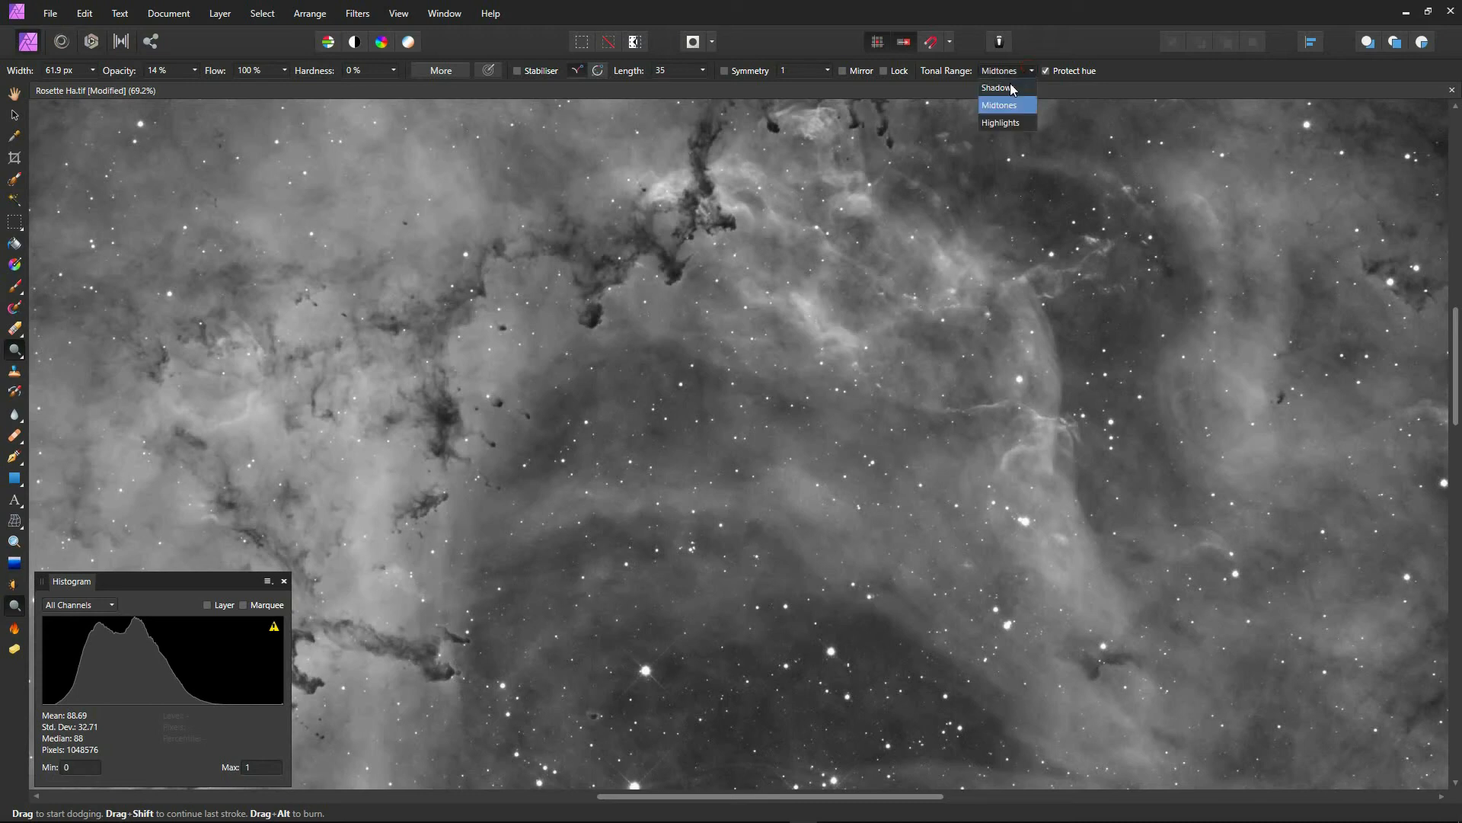
pyautogui.click(1010, 86)
pyautogui.press('space')
pyautogui.moveTo(1270, 277); pyautogui.dragTo(728, 557)
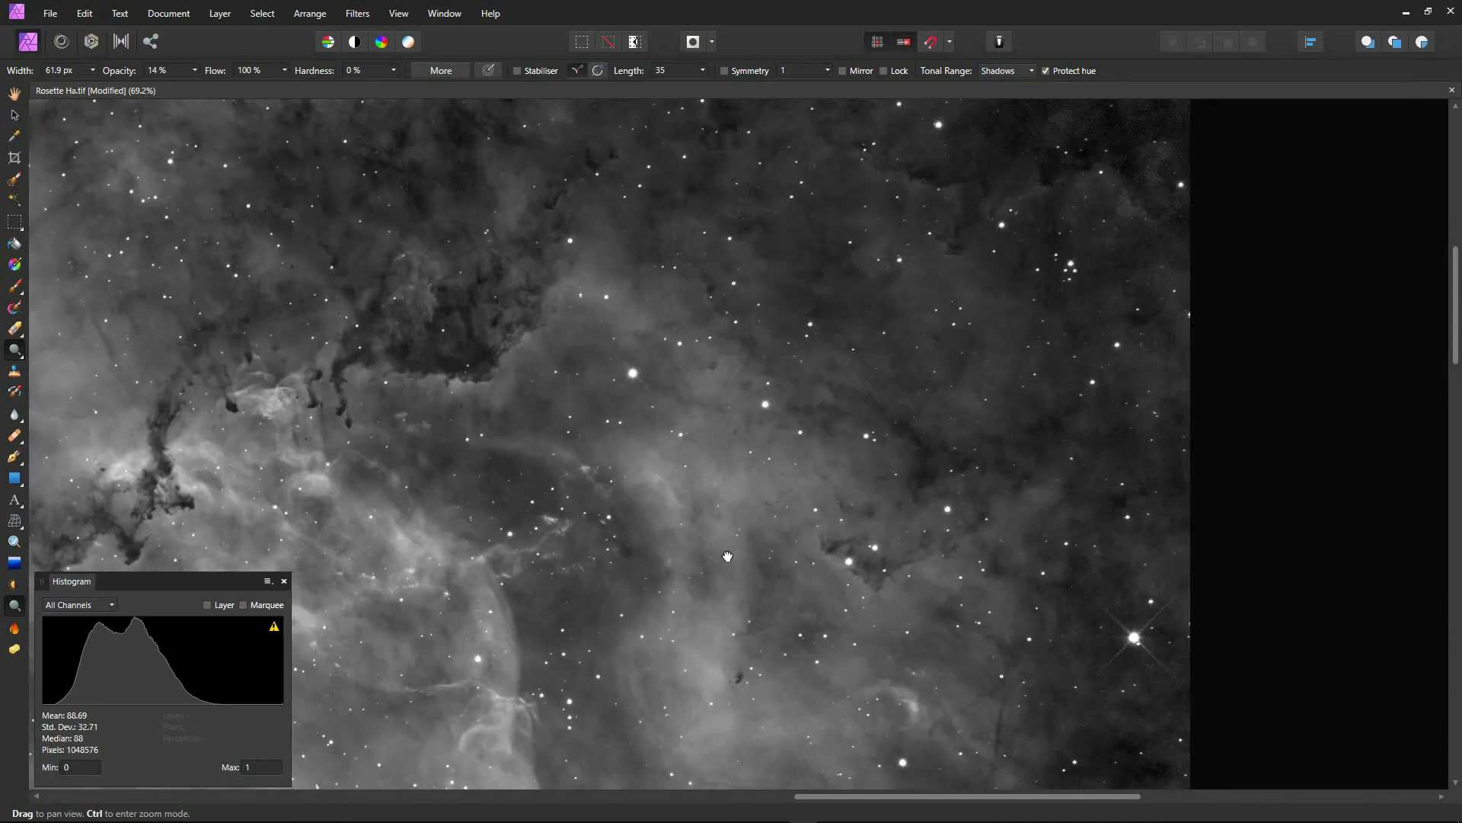
pyautogui.scroll(4, 811, 405)
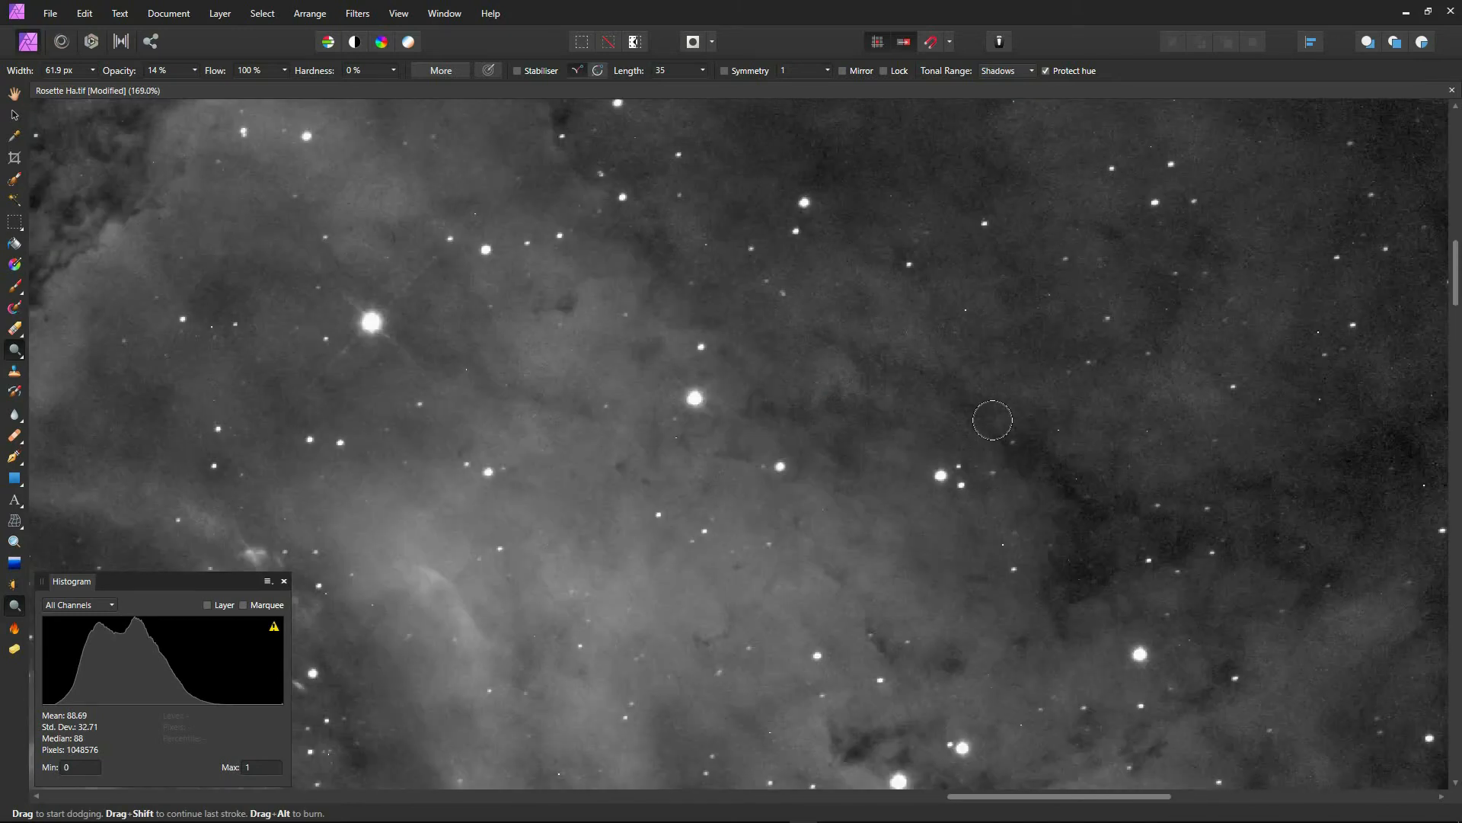
pyautogui.press(']')
pyautogui.press(']')
pyautogui.moveTo(1002, 412)
pyautogui.mouseDown()
pyautogui.moveTo(1089, 503)
pyautogui.moveTo(1071, 440)
pyautogui.moveTo(1115, 425)
pyautogui.moveTo(1162, 462)
pyautogui.moveTo(1047, 463)
pyautogui.moveTo(1010, 495)
pyautogui.moveTo(1003, 430)
pyautogui.moveTo(1097, 567)
pyautogui.moveTo(1266, 451)
pyautogui.moveTo(1382, 451)
pyautogui.moveTo(1377, 425)
pyautogui.moveTo(1272, 487)
pyautogui.moveTo(1056, 448)
pyautogui.moveTo(1023, 402)
pyautogui.moveTo(1074, 431)
pyautogui.mouseUp()
pyautogui.scroll(-5, 759, 514)
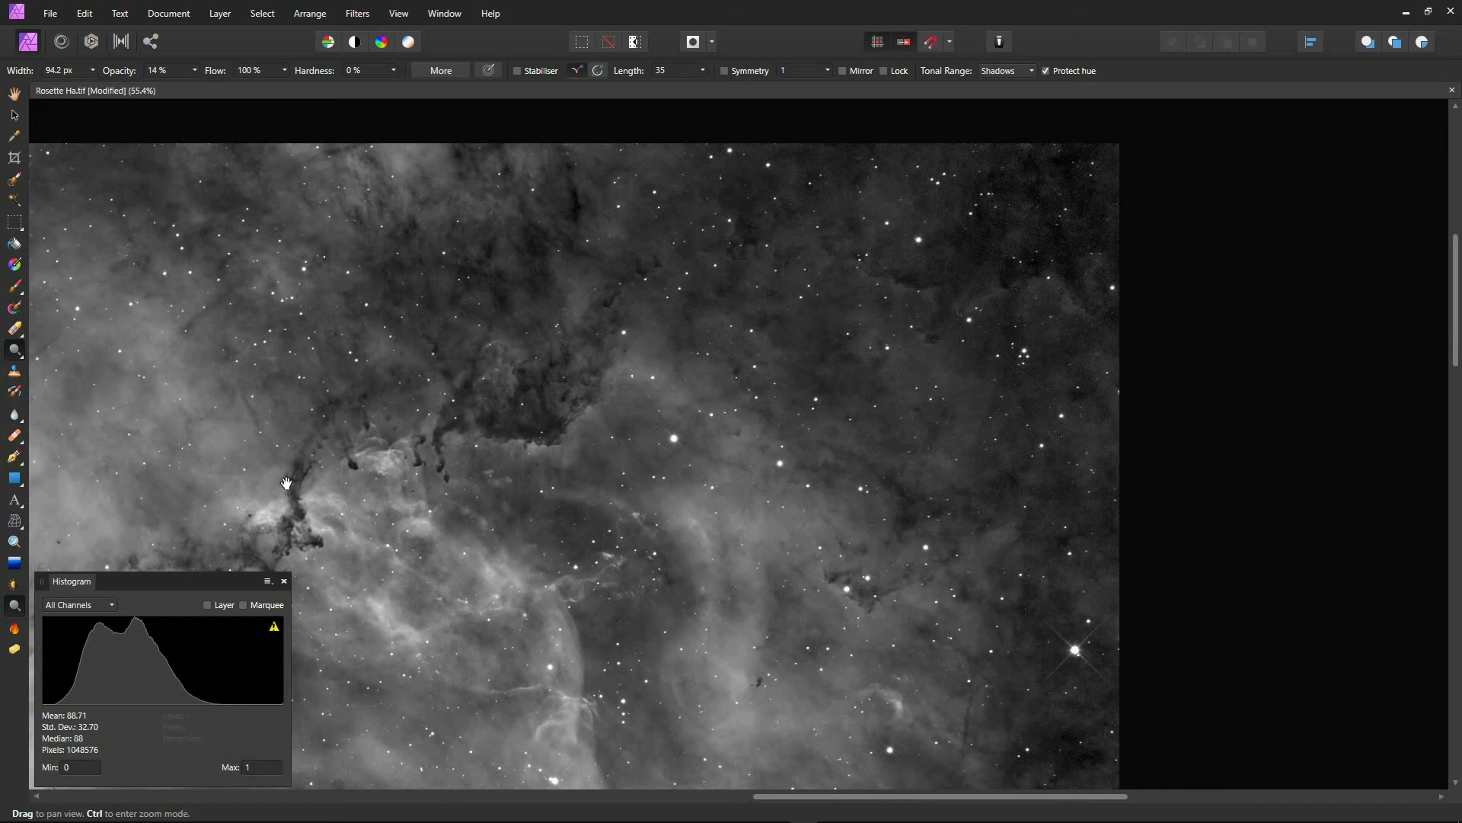
# Step: Try to heal the isolated hot pixels above the bright ridge with the Healing Brush, sampling clean background beside one of them
pyautogui.moveTo(480, 531); pyautogui.dragTo(816, 299)
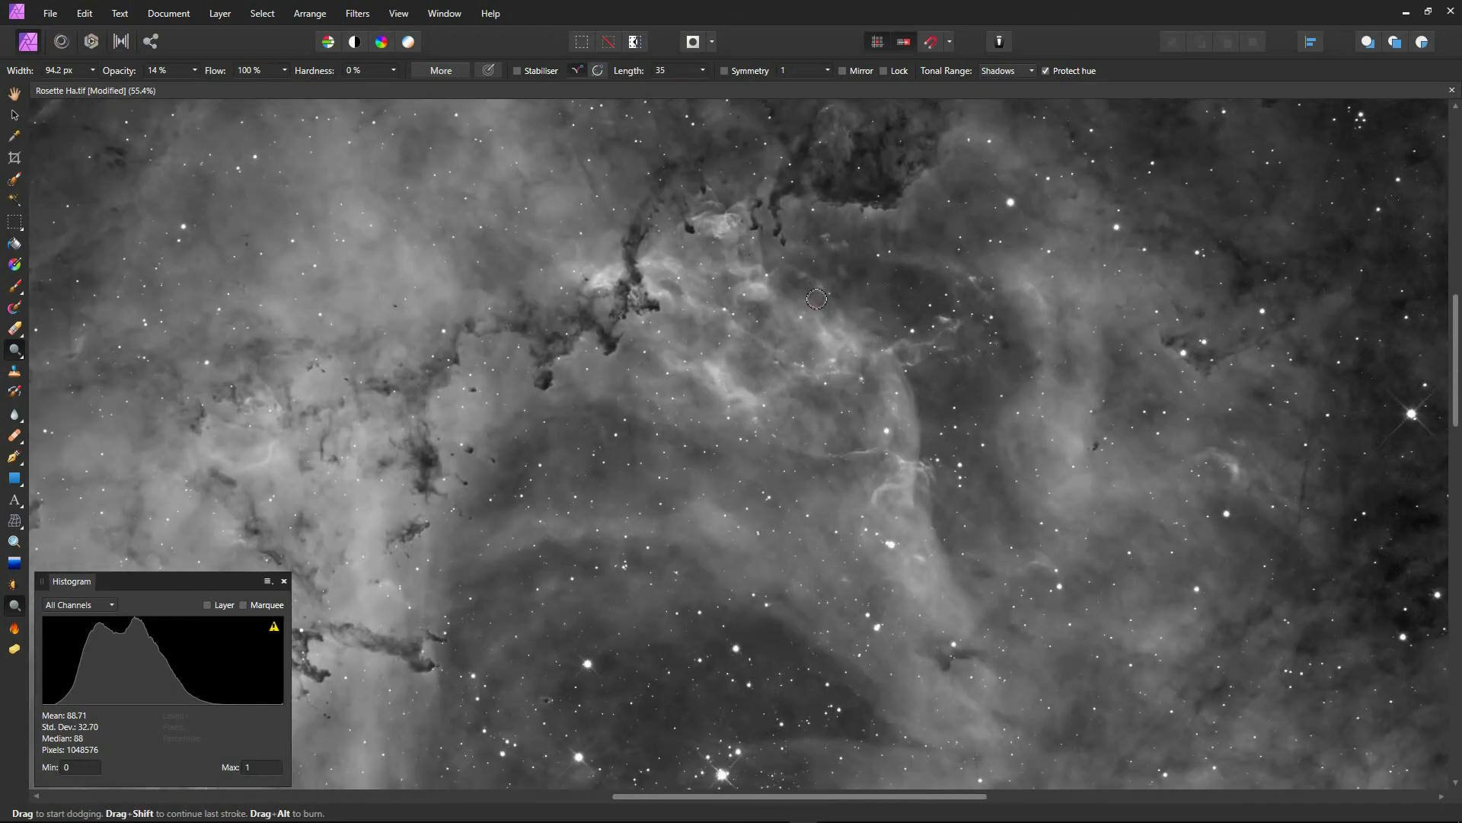
pyautogui.scroll(4, 749, 476)
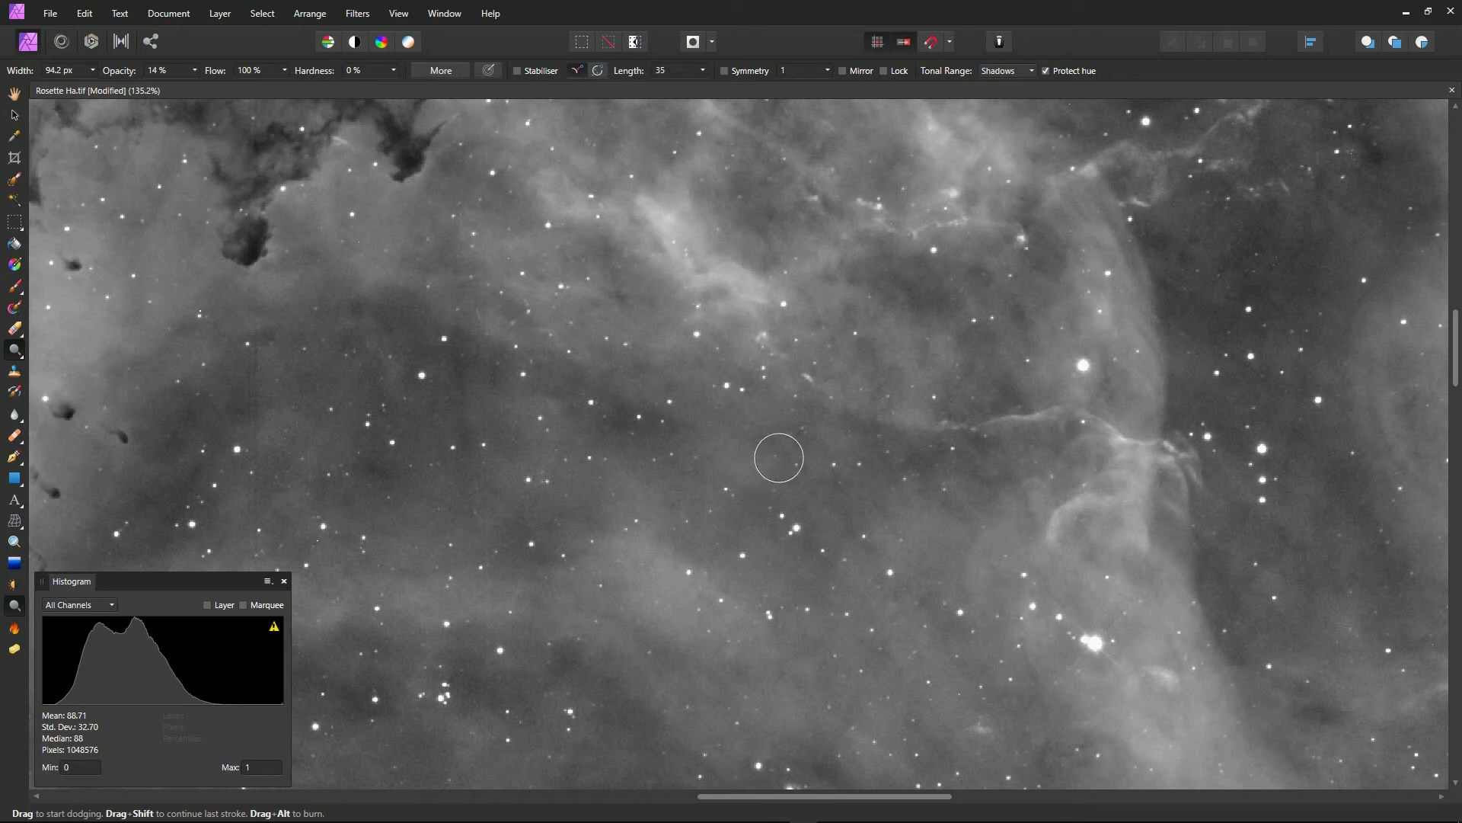
pyautogui.scroll(4, 777, 454)
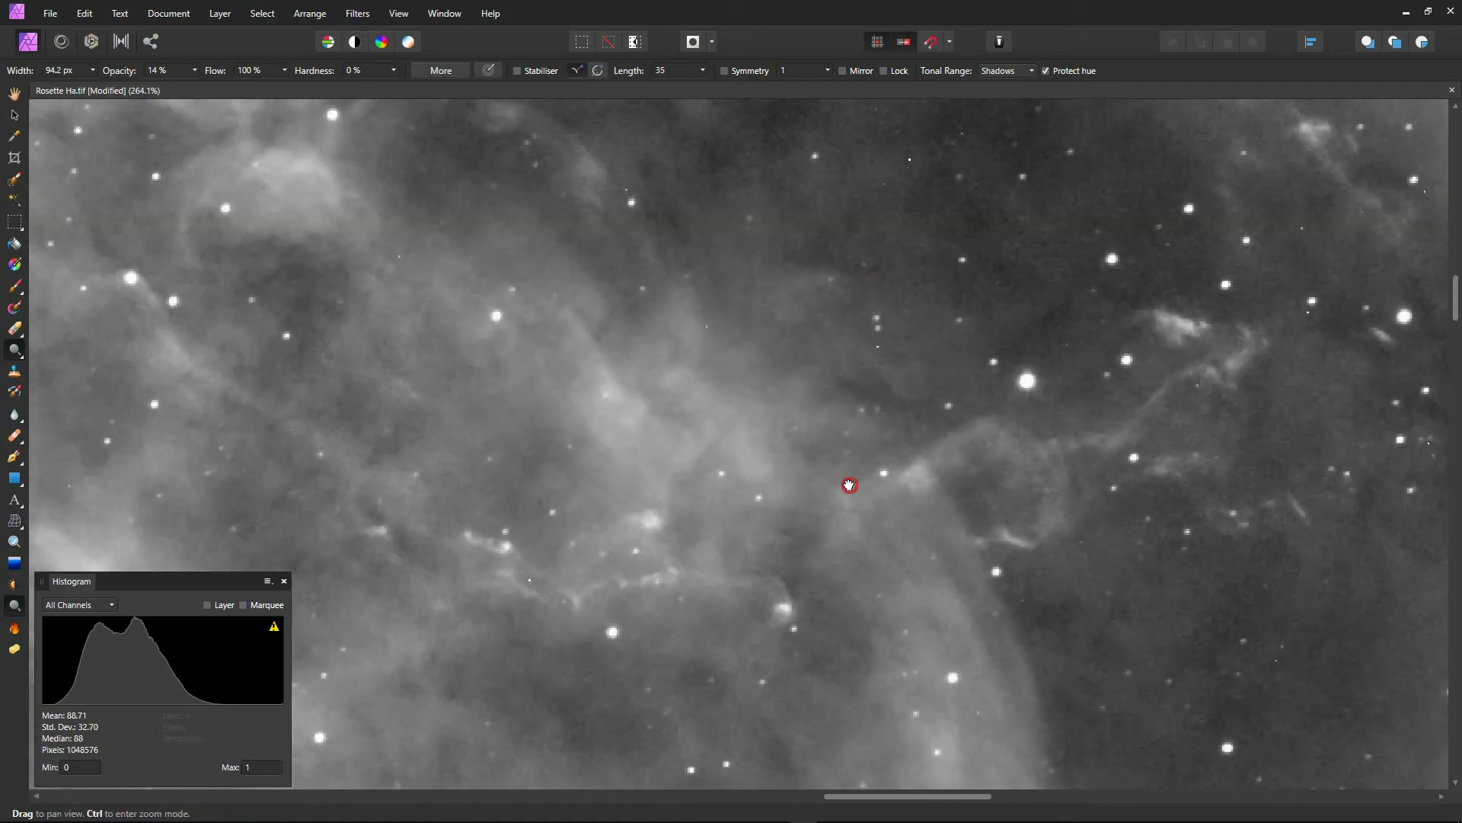
pyautogui.moveTo(849, 482); pyautogui.dragTo(704, 561)
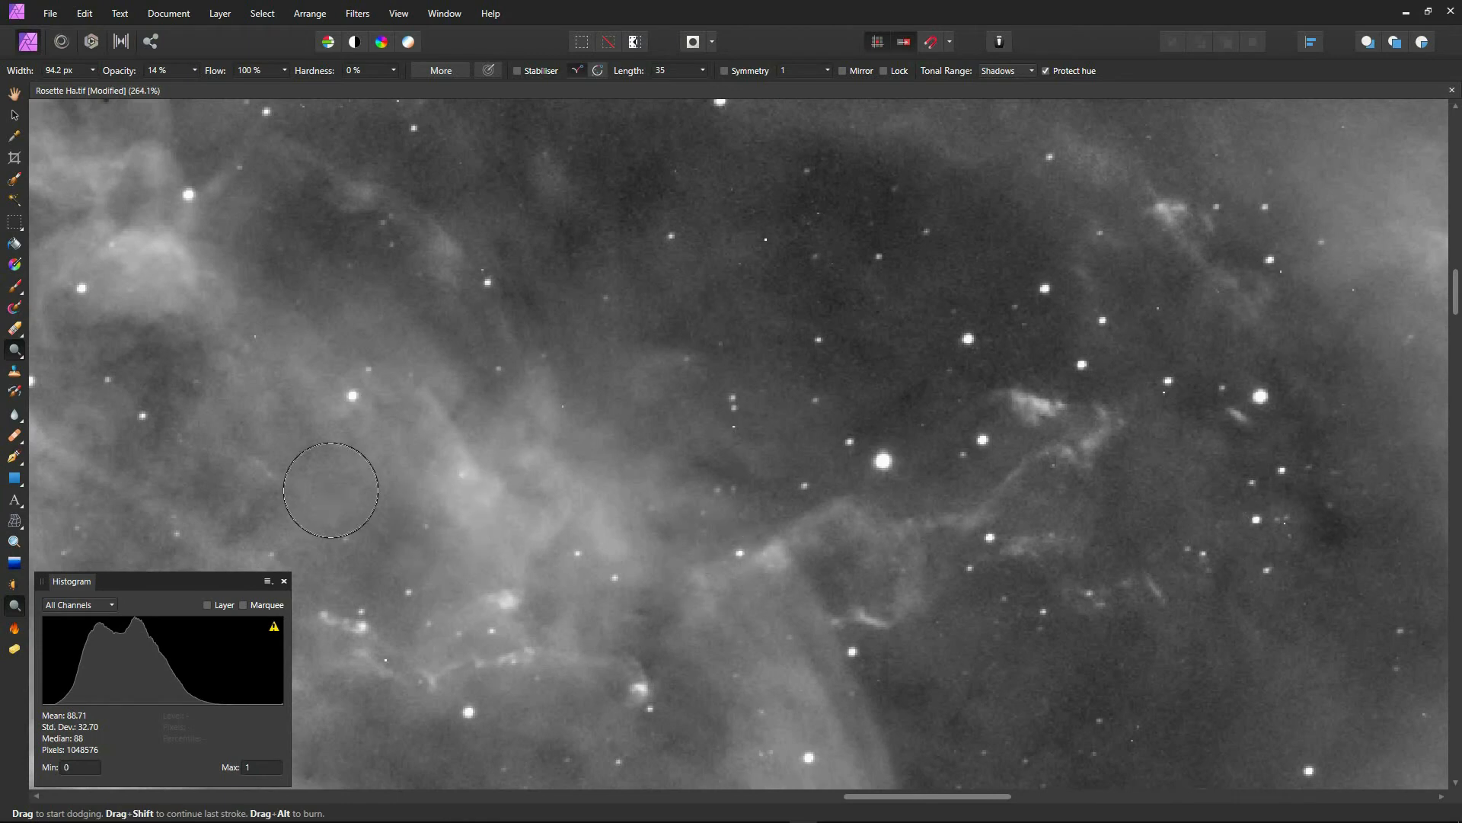
pyautogui.click(15, 437)
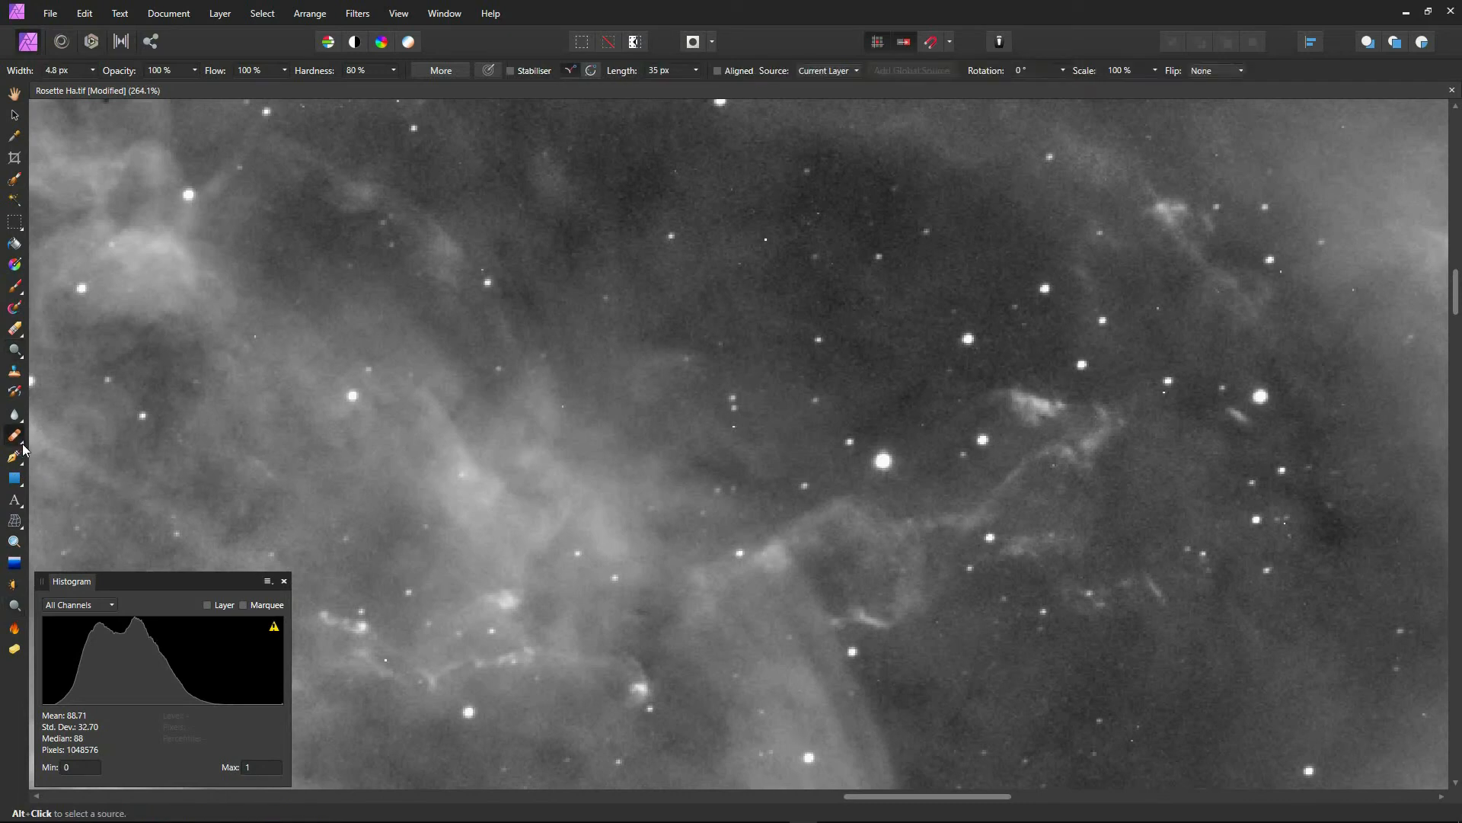
pyautogui.scroll(3, 752, 437)
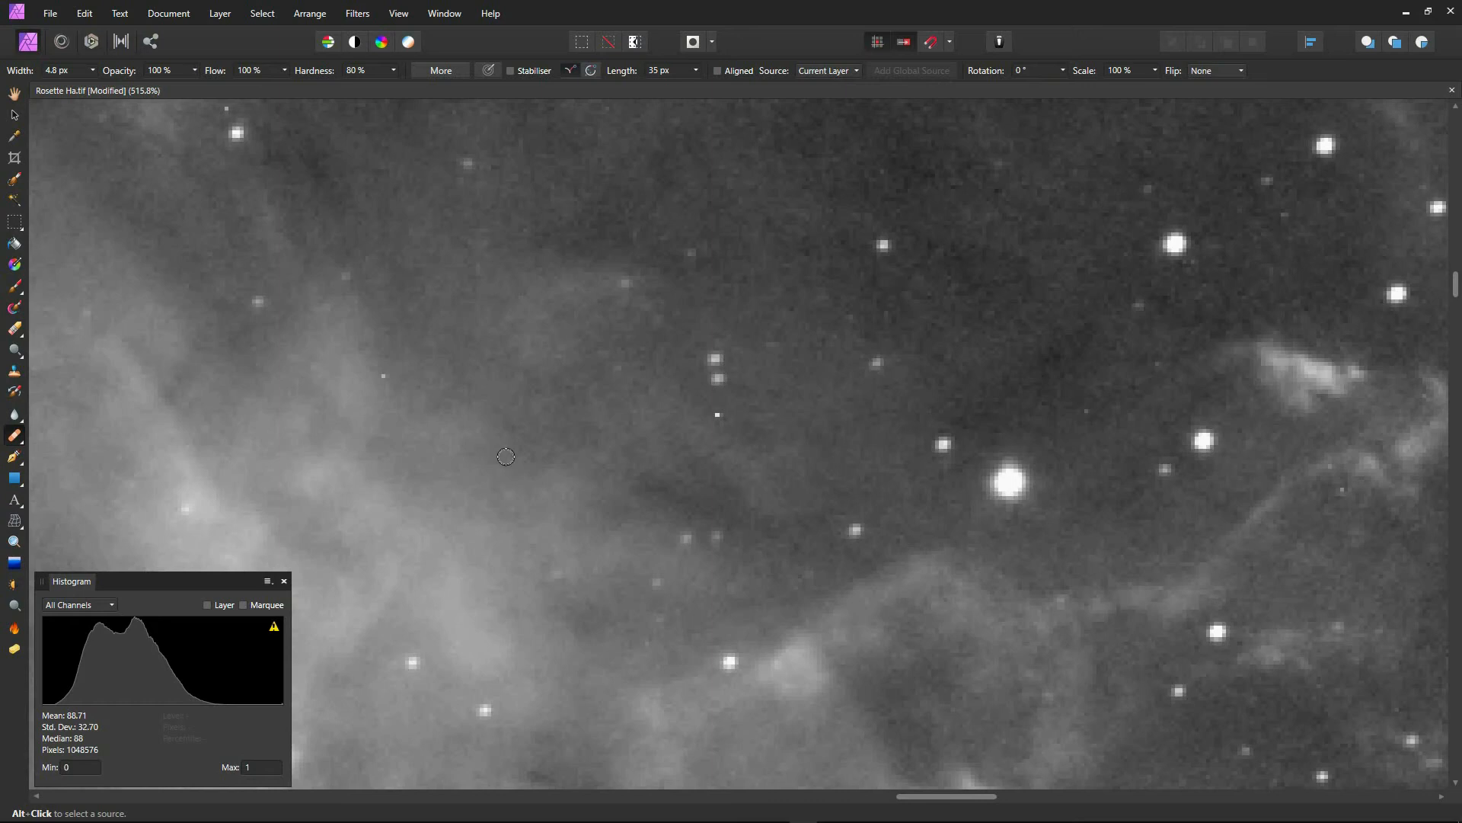
pyautogui.keyDown('alt'); pyautogui.click(759, 418); pyautogui.keyUp('alt')
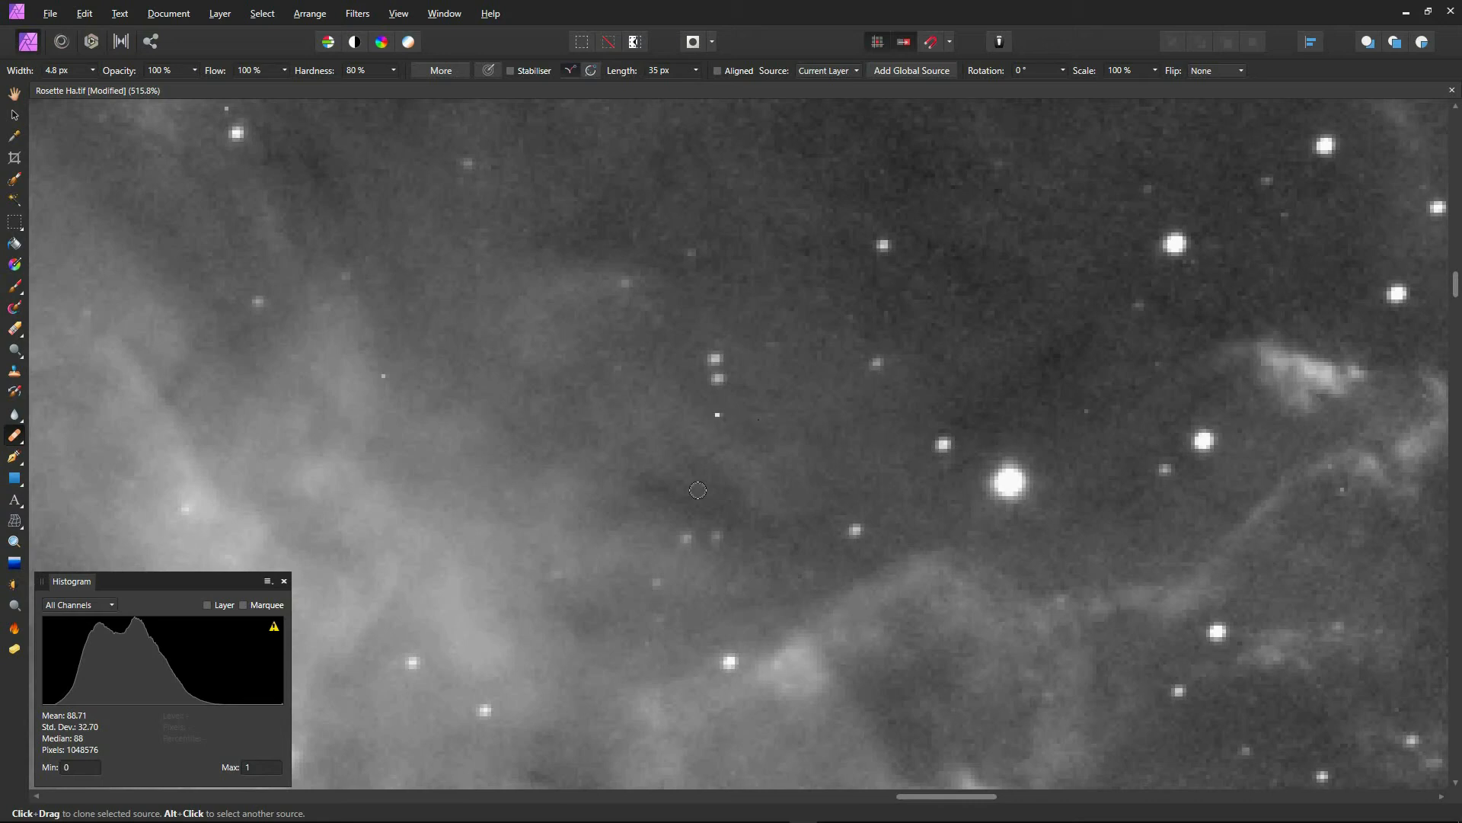
pyautogui.click(717, 420)
pyautogui.click(384, 375)
pyautogui.click(1085, 412)
# Step: Try to heal further hot pixels in the dark region farther above the ridge, sampling another source point with the Healing Brush
pyautogui.moveTo(988, 358); pyautogui.dragTo(718, 762)
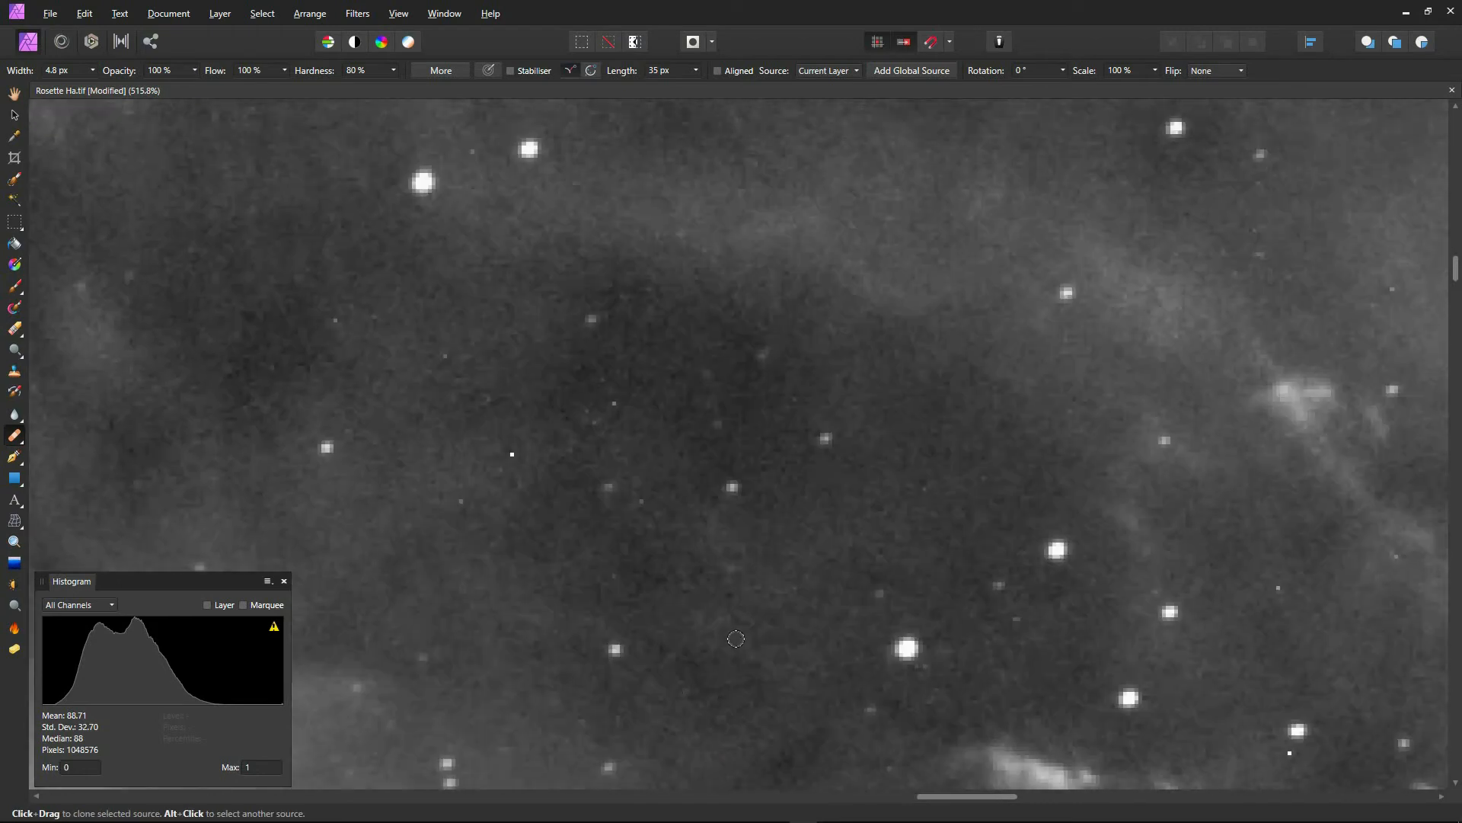
pyautogui.click(510, 453)
pyautogui.click(445, 355)
pyautogui.click(612, 401)
pyautogui.keyDown('alt'); pyautogui.click(1279, 584); pyautogui.keyUp('alt')
pyautogui.click(1289, 752)
# Step: Open the Dust & Scratches noise filter on the nebula image and set its radius to 1 px
pyautogui.scroll(-3, 857, 573)
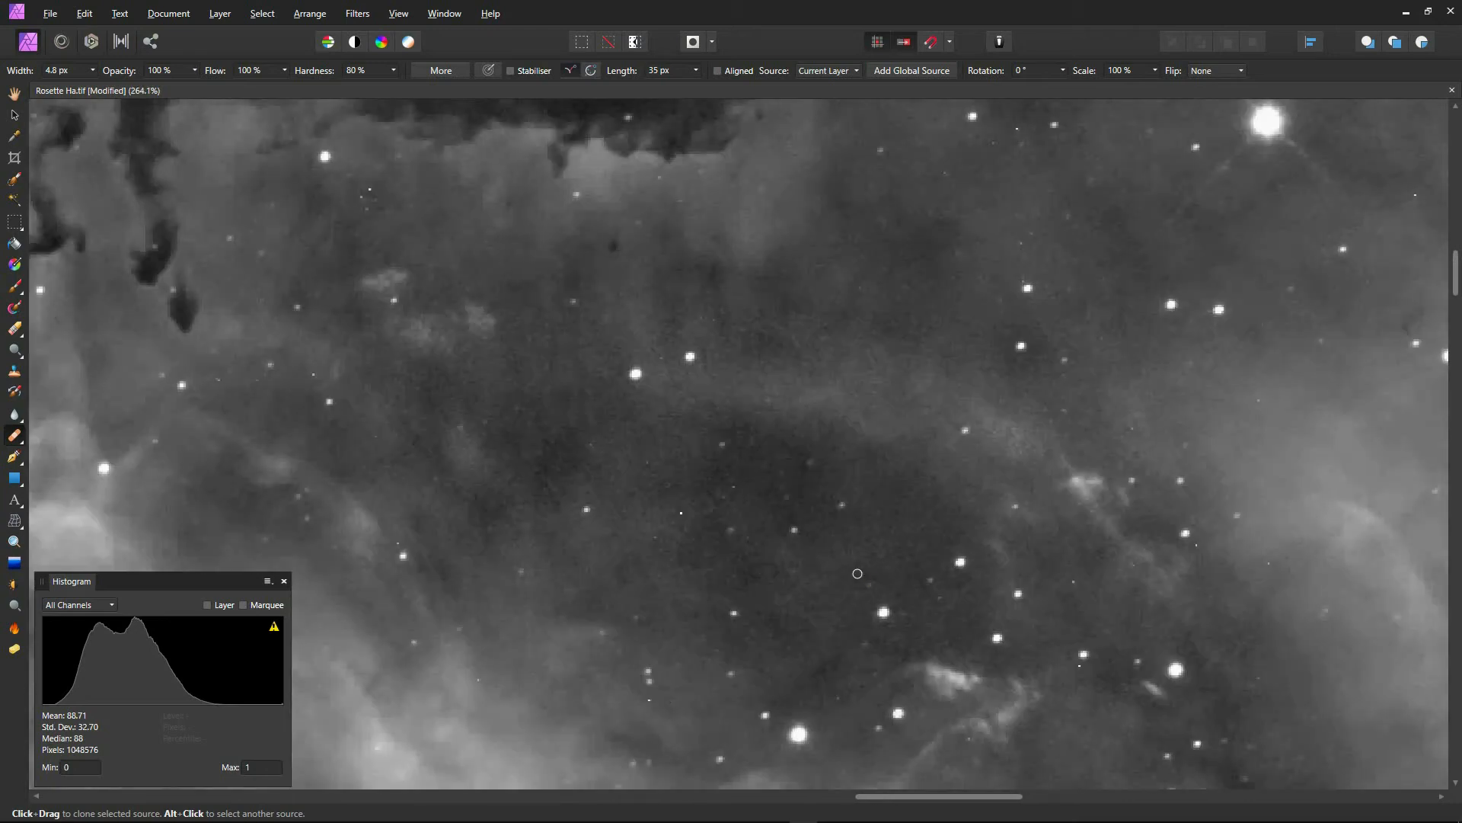
pyautogui.scroll(-1, 858, 572)
pyautogui.moveTo(785, 653); pyautogui.dragTo(908, 546)
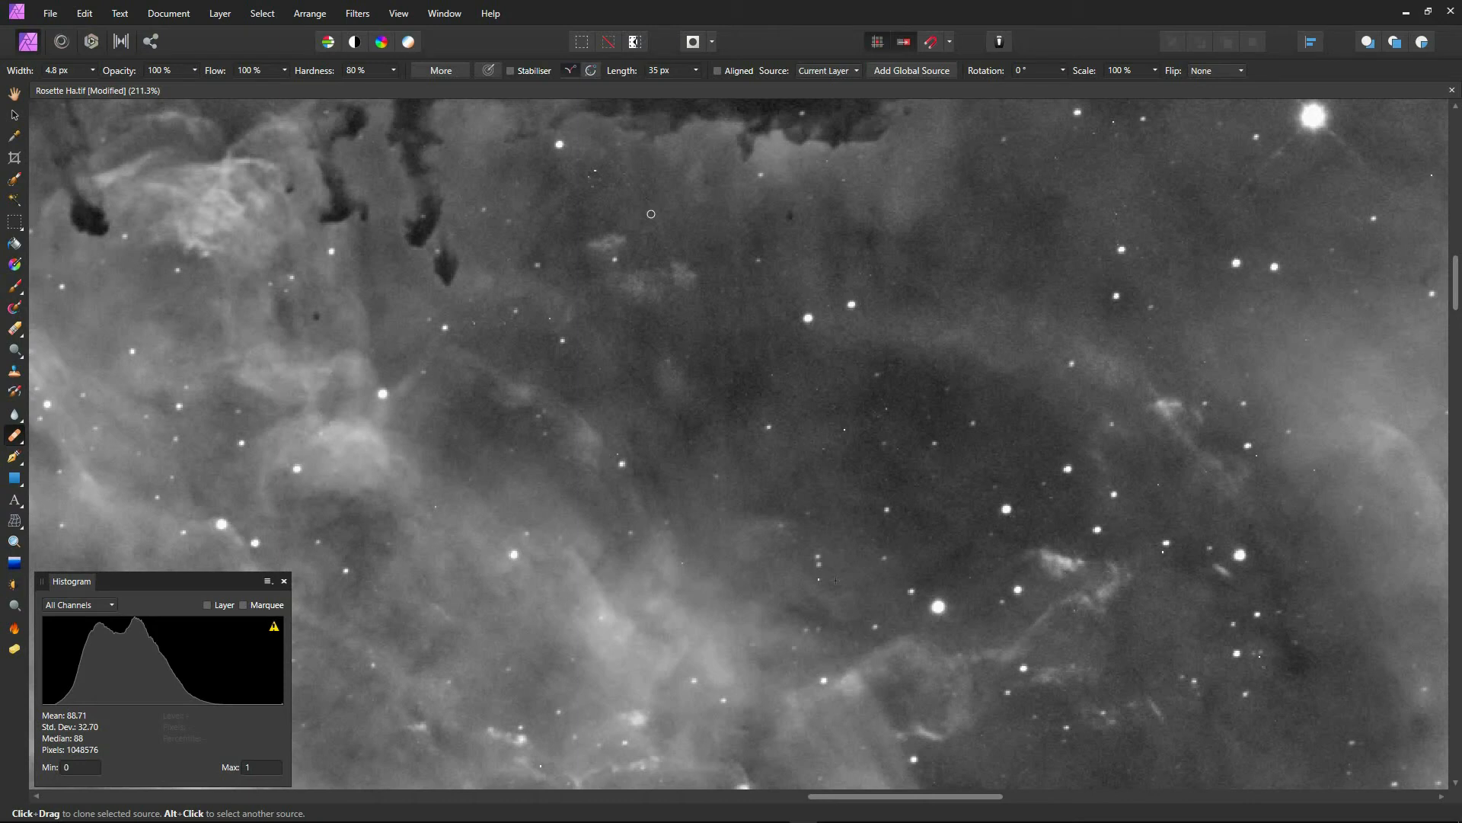
pyautogui.click(359, 15)
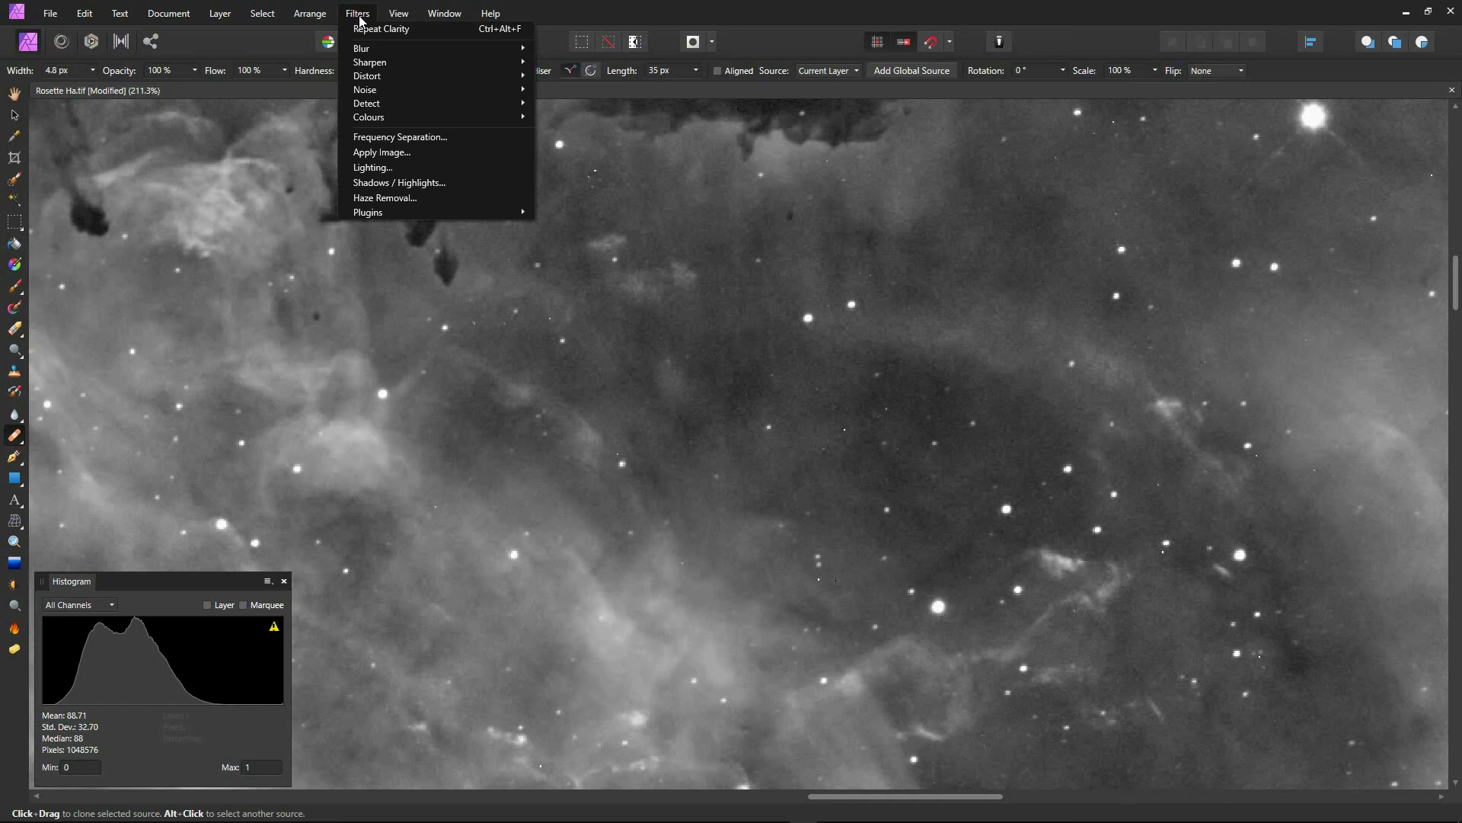
pyautogui.moveTo(371, 94)
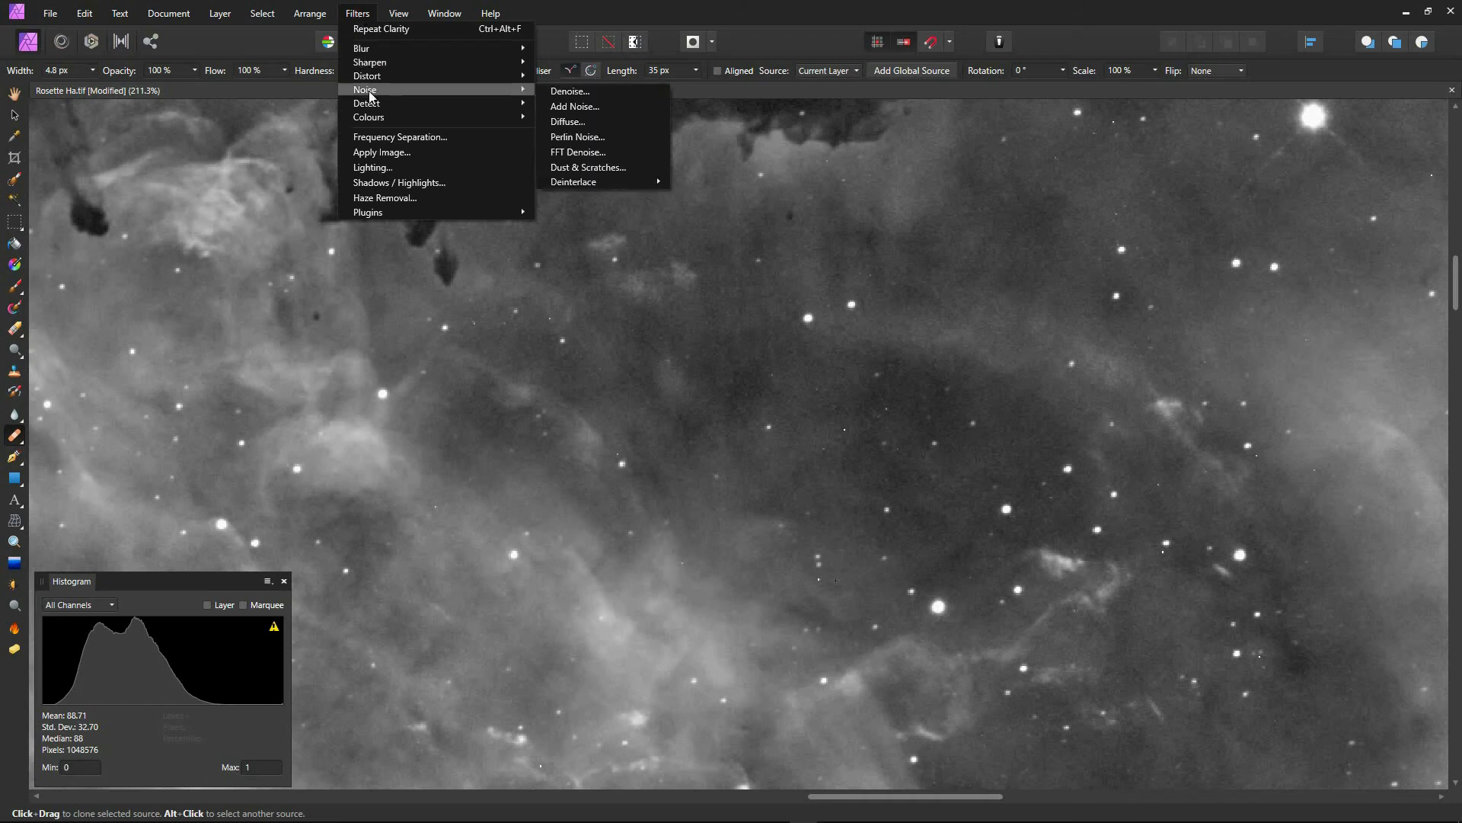
pyautogui.click(587, 169)
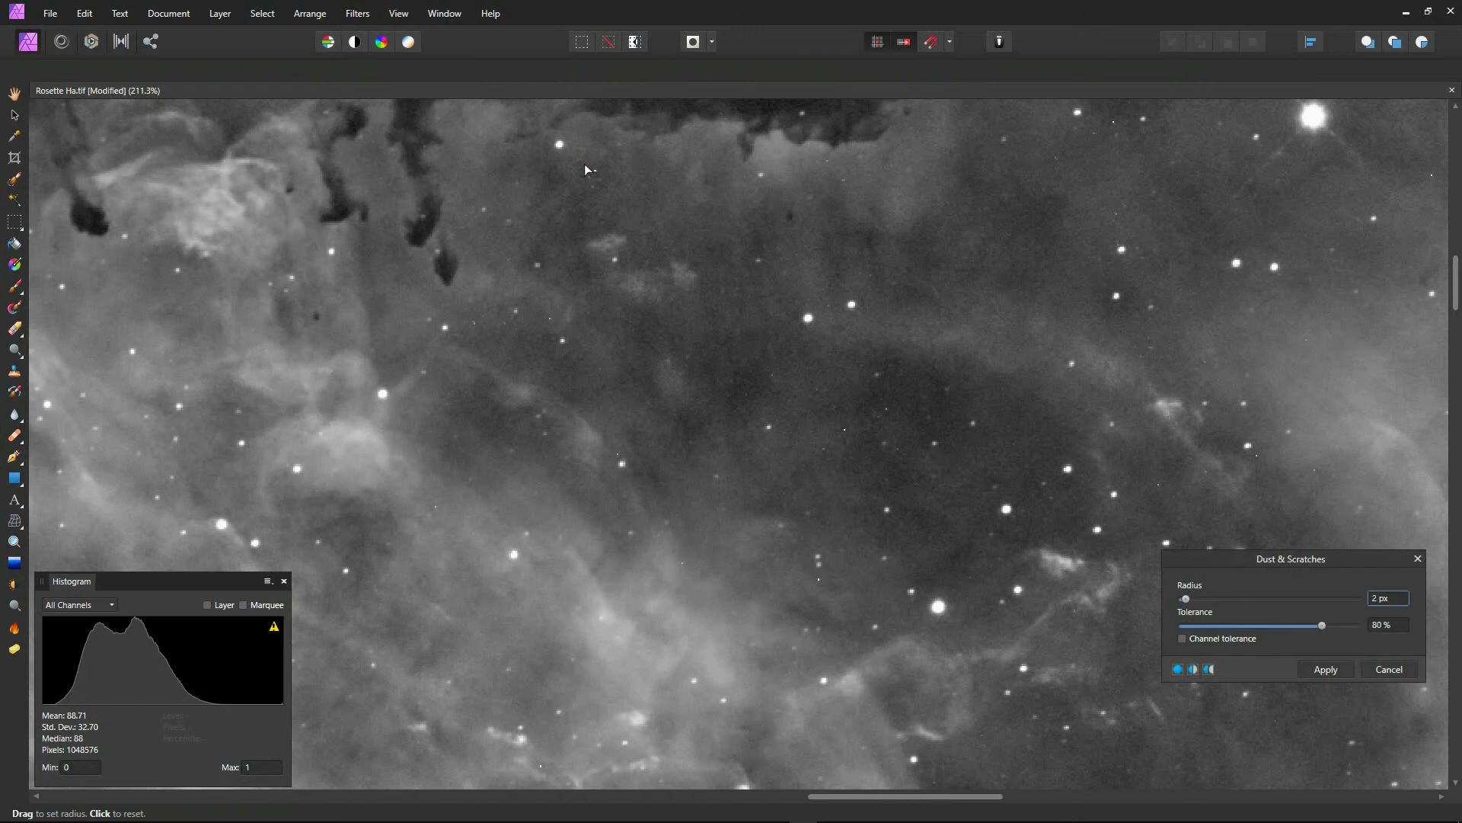
pyautogui.moveTo(1307, 560); pyautogui.dragTo(1299, 648)
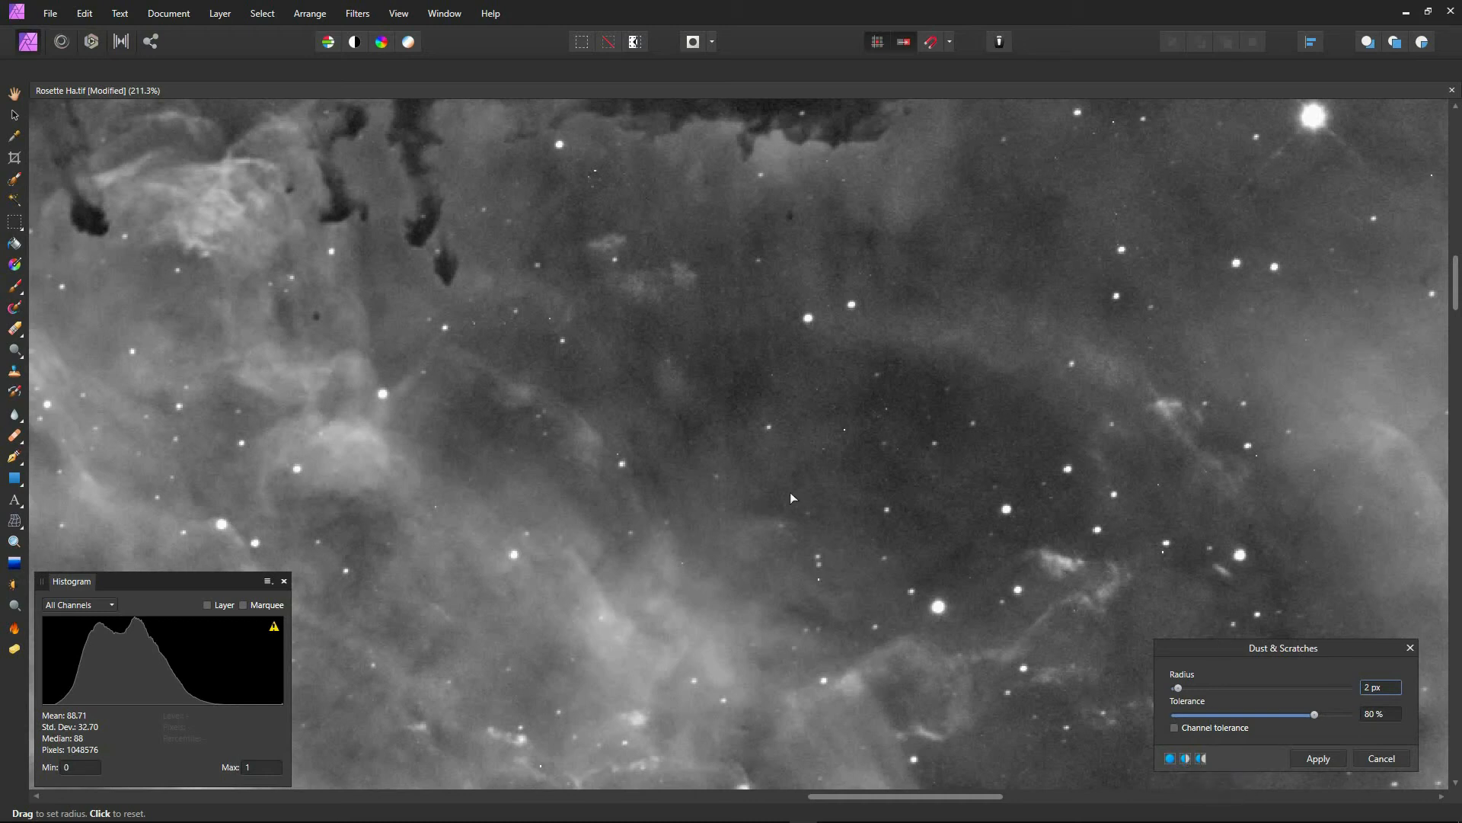
pyautogui.scroll(1, 790, 493)
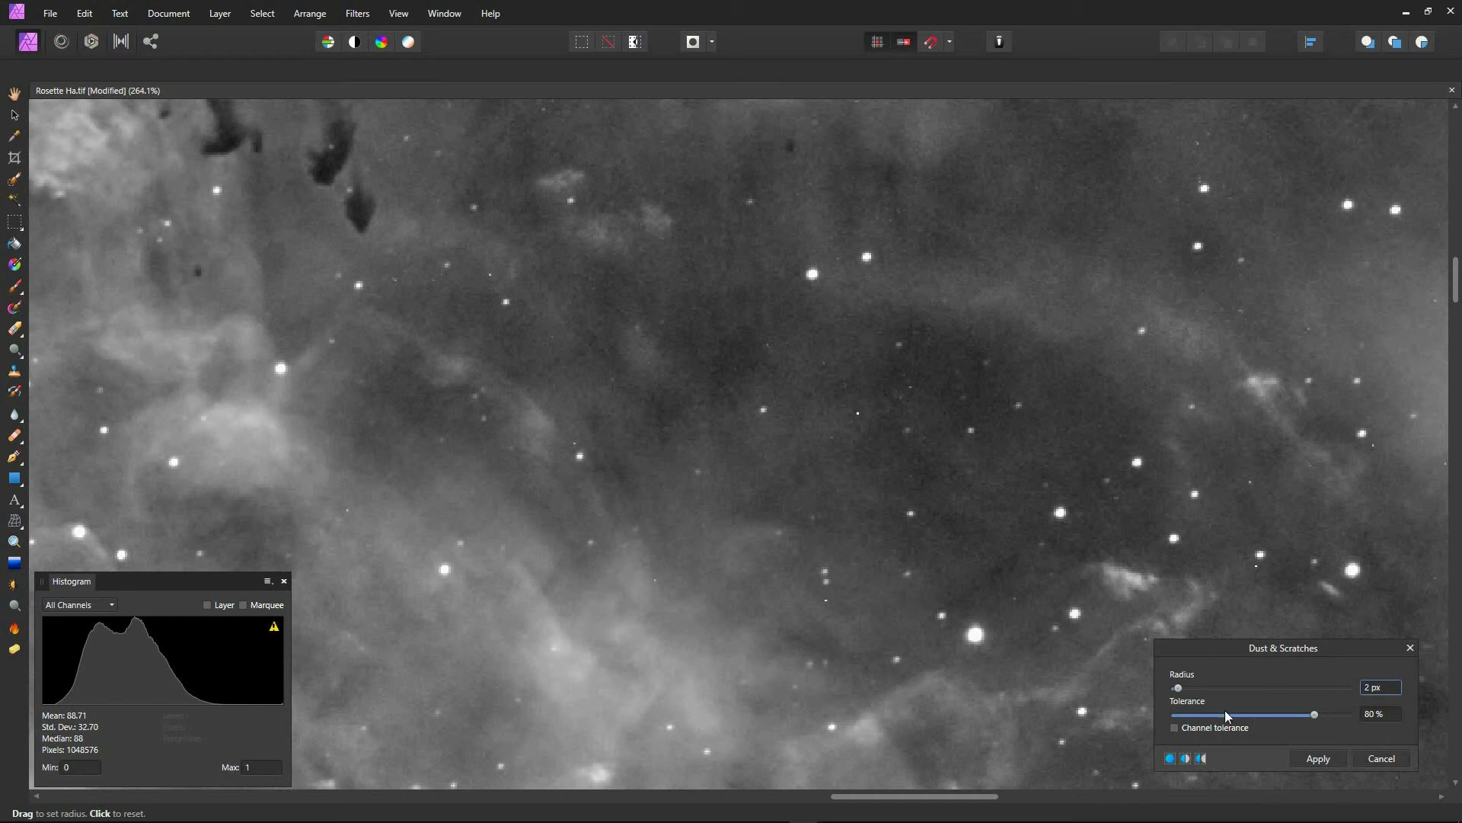
pyautogui.moveTo(1179, 689)
pyautogui.mouseDown()
pyautogui.moveTo(1218, 701)
pyautogui.moveTo(1182, 704)
pyautogui.mouseUp()
pyautogui.click(1367, 690)
pyautogui.write('1')
pyautogui.press('Return')
# Step: Compare Dust & Scratches tolerances, including 0 % and 67 %, and set the tolerance to 21 %
pyautogui.moveTo(1353, 717); pyautogui.dragTo(1226, 732)
pyautogui.moveTo(1211, 715); pyautogui.dragTo(1170, 716)
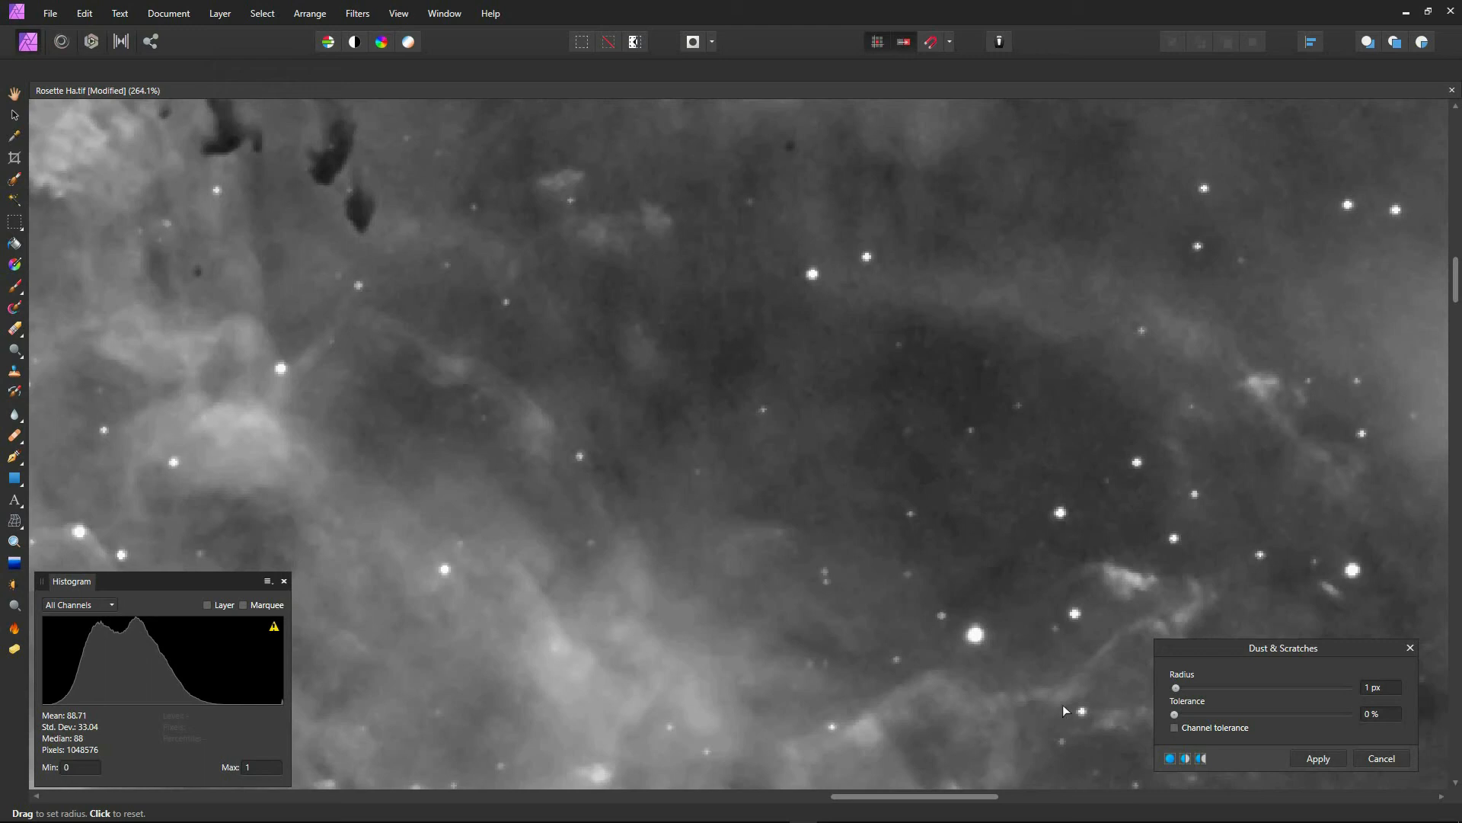
pyautogui.moveTo(1176, 714); pyautogui.dragTo(1239, 717)
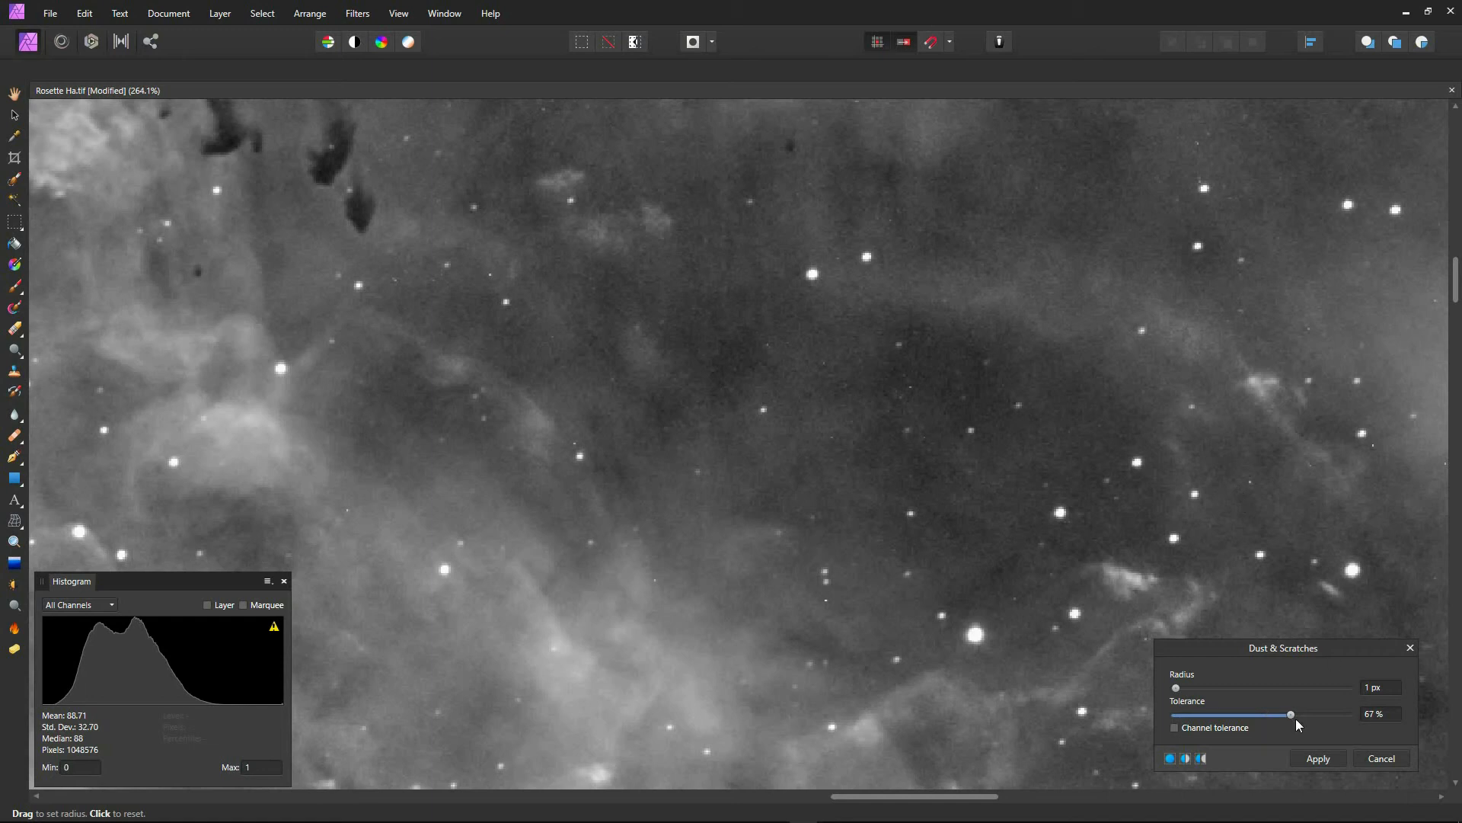
pyautogui.moveTo(1292, 716); pyautogui.dragTo(1255, 720)
pyautogui.moveTo(1218, 722); pyautogui.dragTo(1216, 722)
pyautogui.moveTo(1212, 724); pyautogui.dragTo(1211, 724)
# Step: Inspect the filter preview across the dark lanes and star fields and apply the Dust & Scratches filter
pyautogui.press('space')
pyautogui.moveTo(917, 368); pyautogui.dragTo(777, 749)
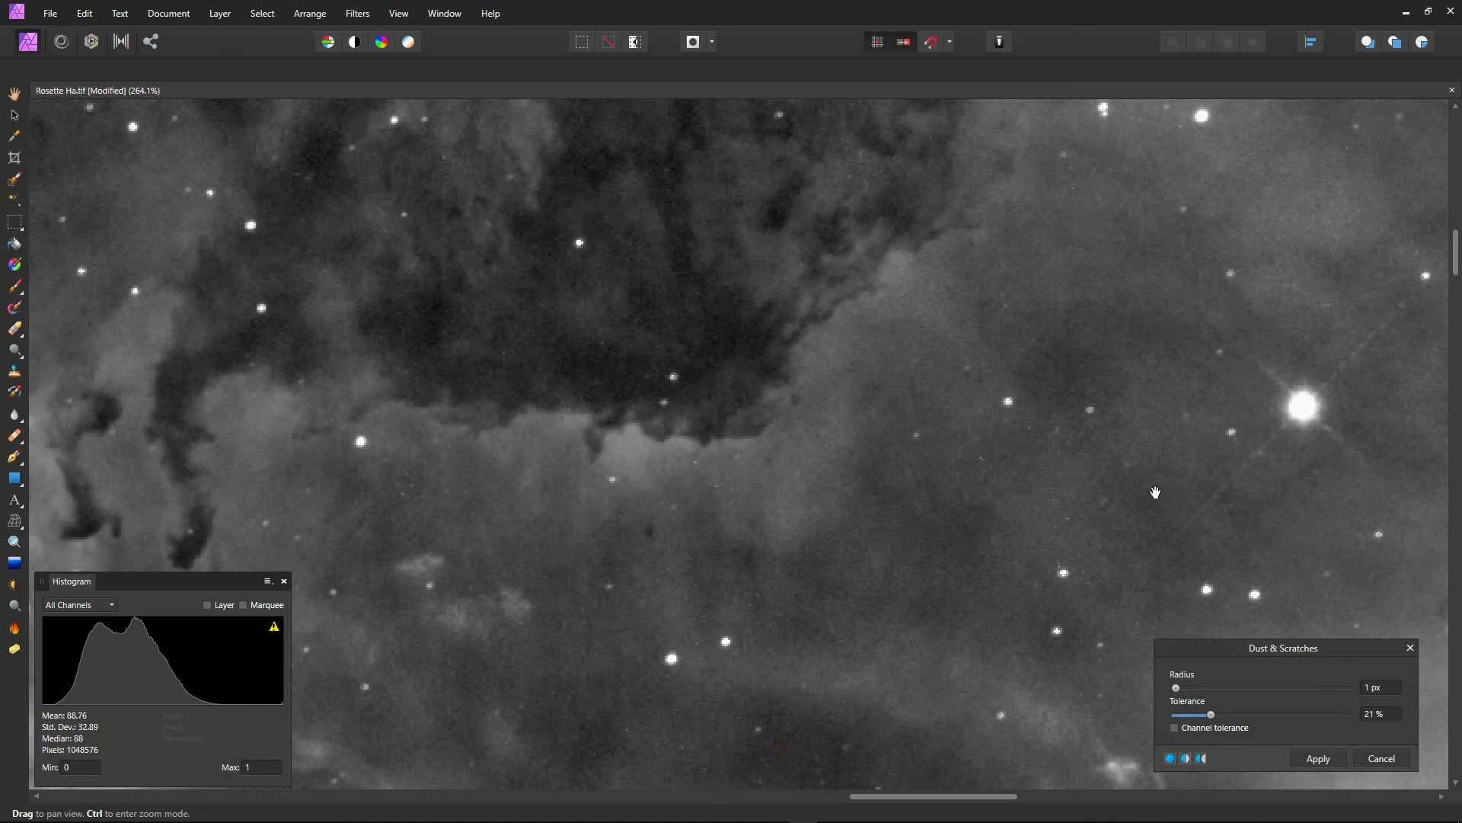
pyautogui.moveTo(1185, 480); pyautogui.dragTo(730, 722)
pyautogui.moveTo(272, 387); pyautogui.dragTo(488, 714)
pyautogui.moveTo(683, 636); pyautogui.dragTo(1168, 495)
pyautogui.moveTo(183, 466); pyautogui.dragTo(867, 309)
pyautogui.moveTo(464, 674); pyautogui.dragTo(905, 315)
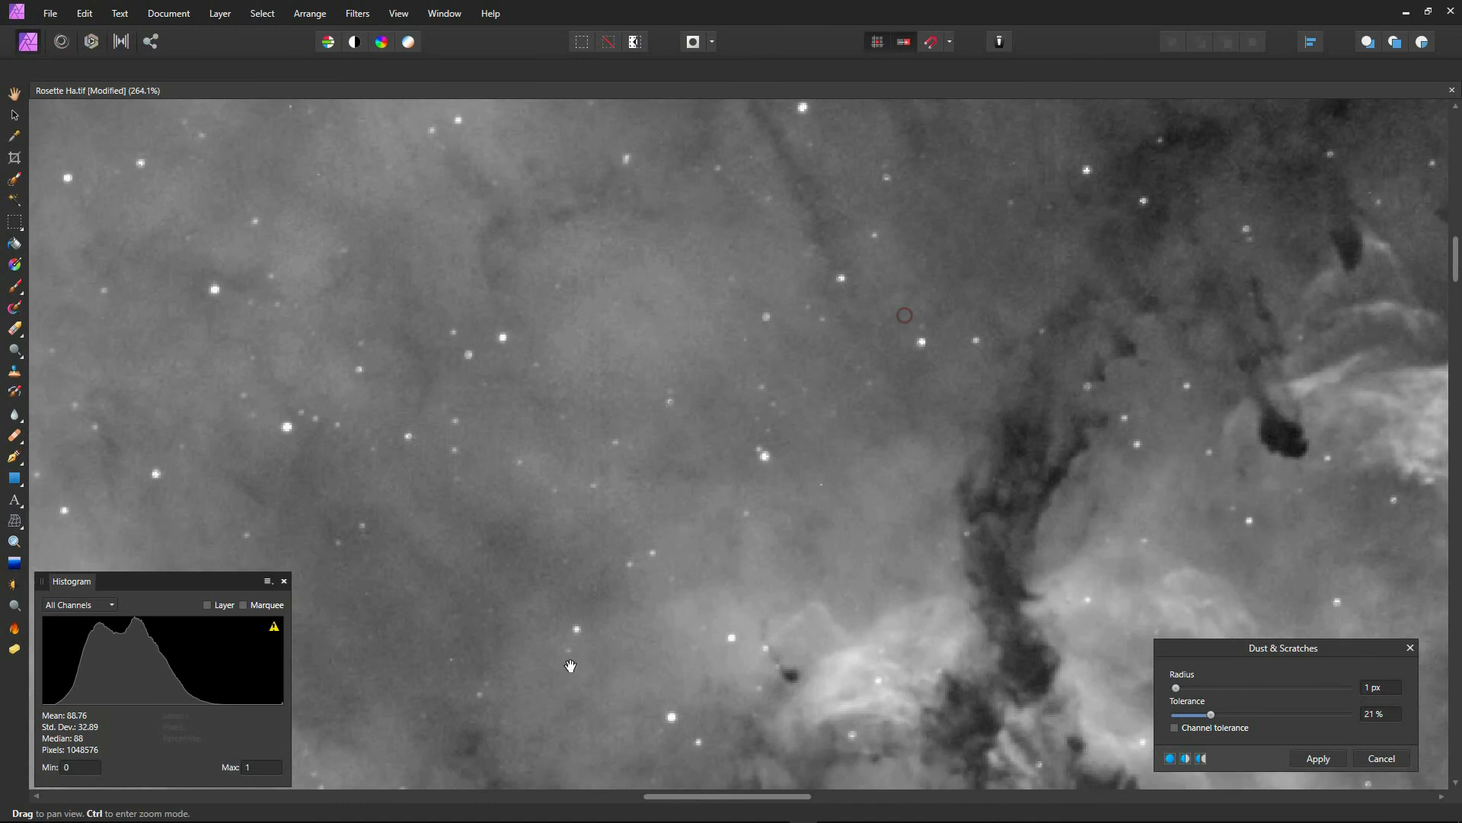
pyautogui.moveTo(564, 667); pyautogui.dragTo(722, 365)
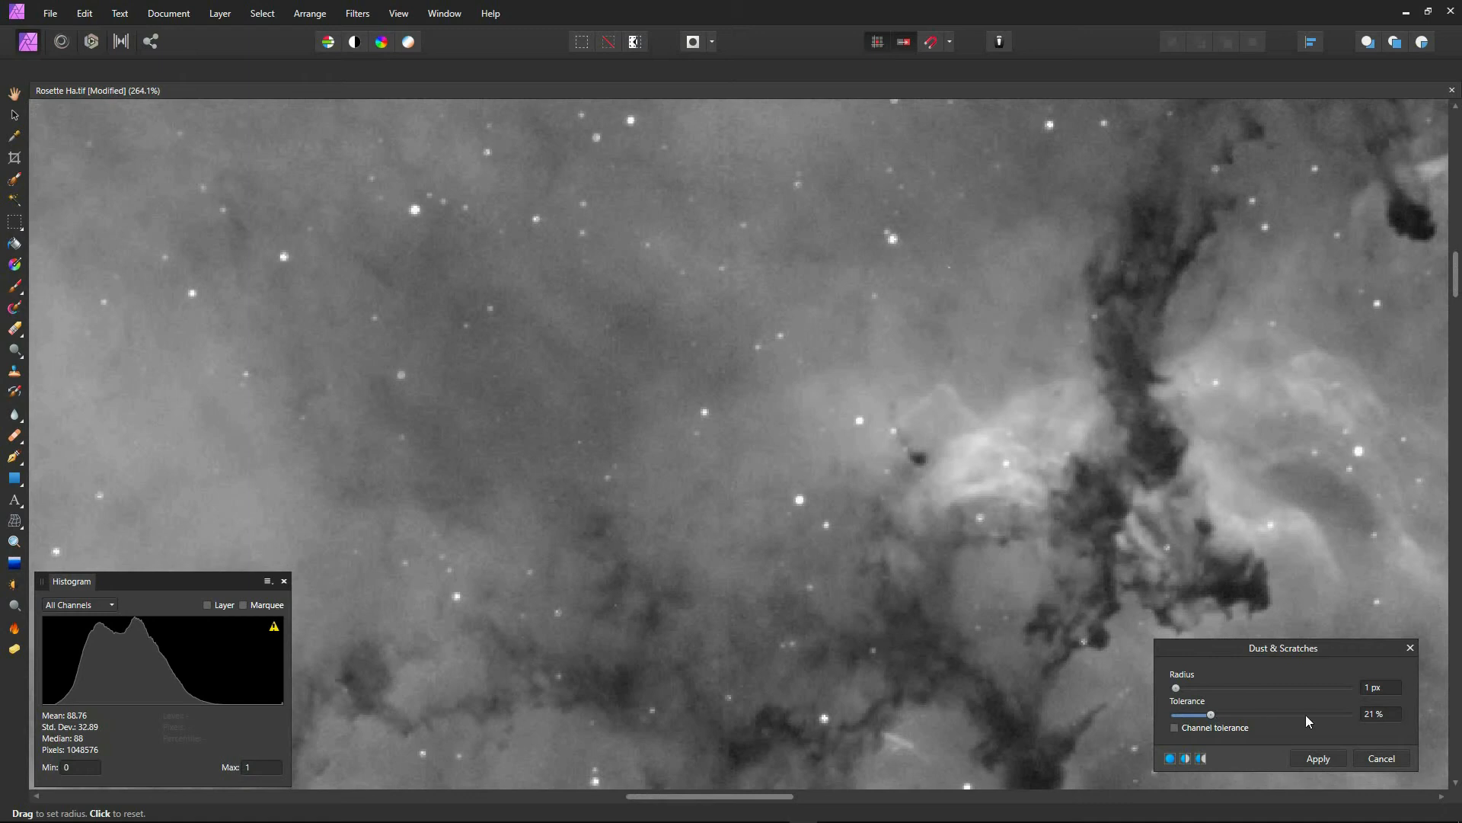
pyautogui.click(1317, 758)
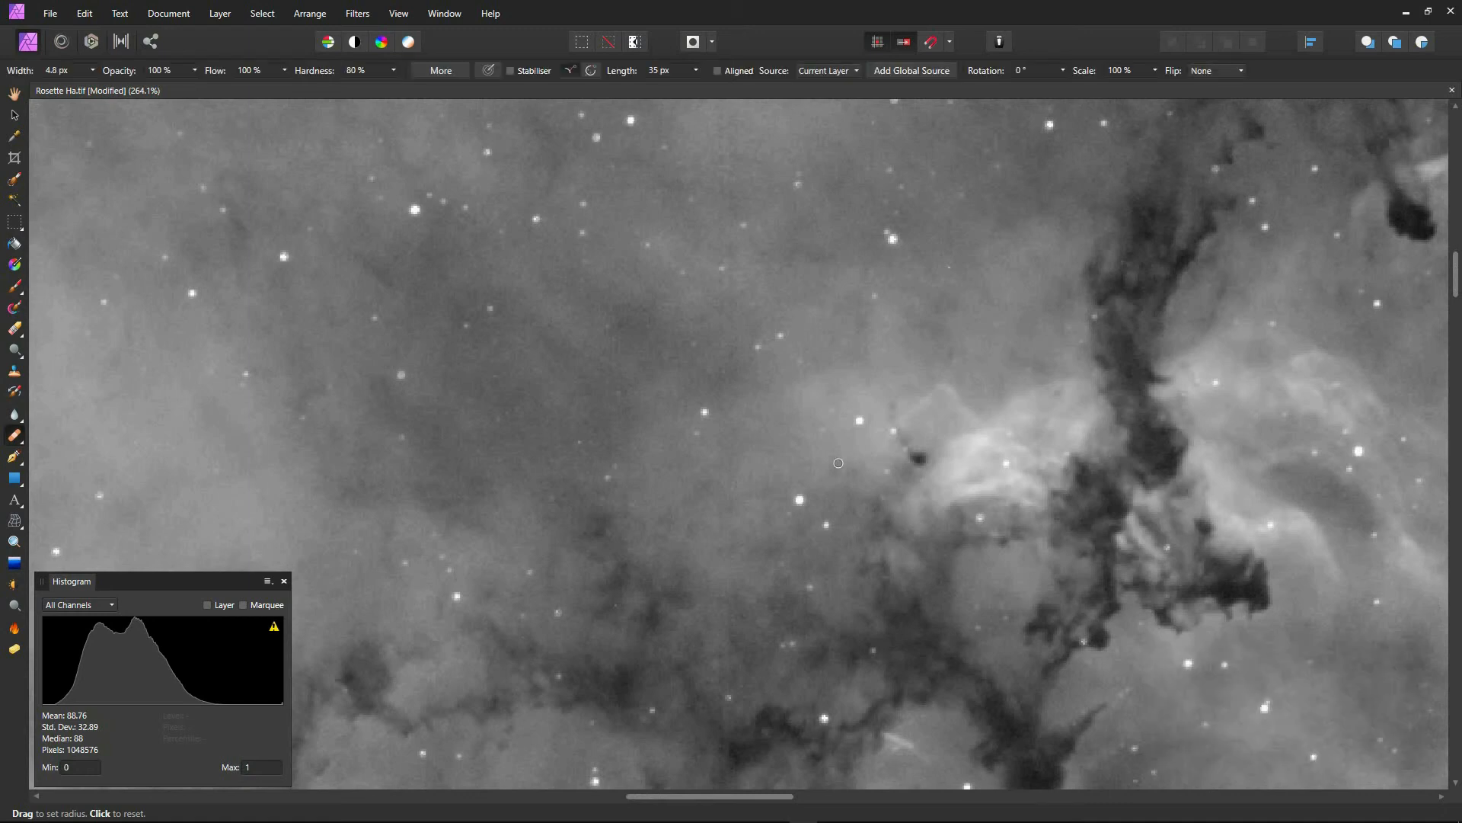
pyautogui.scroll(-3, 838, 462)
pyautogui.scroll(-6, 824, 460)
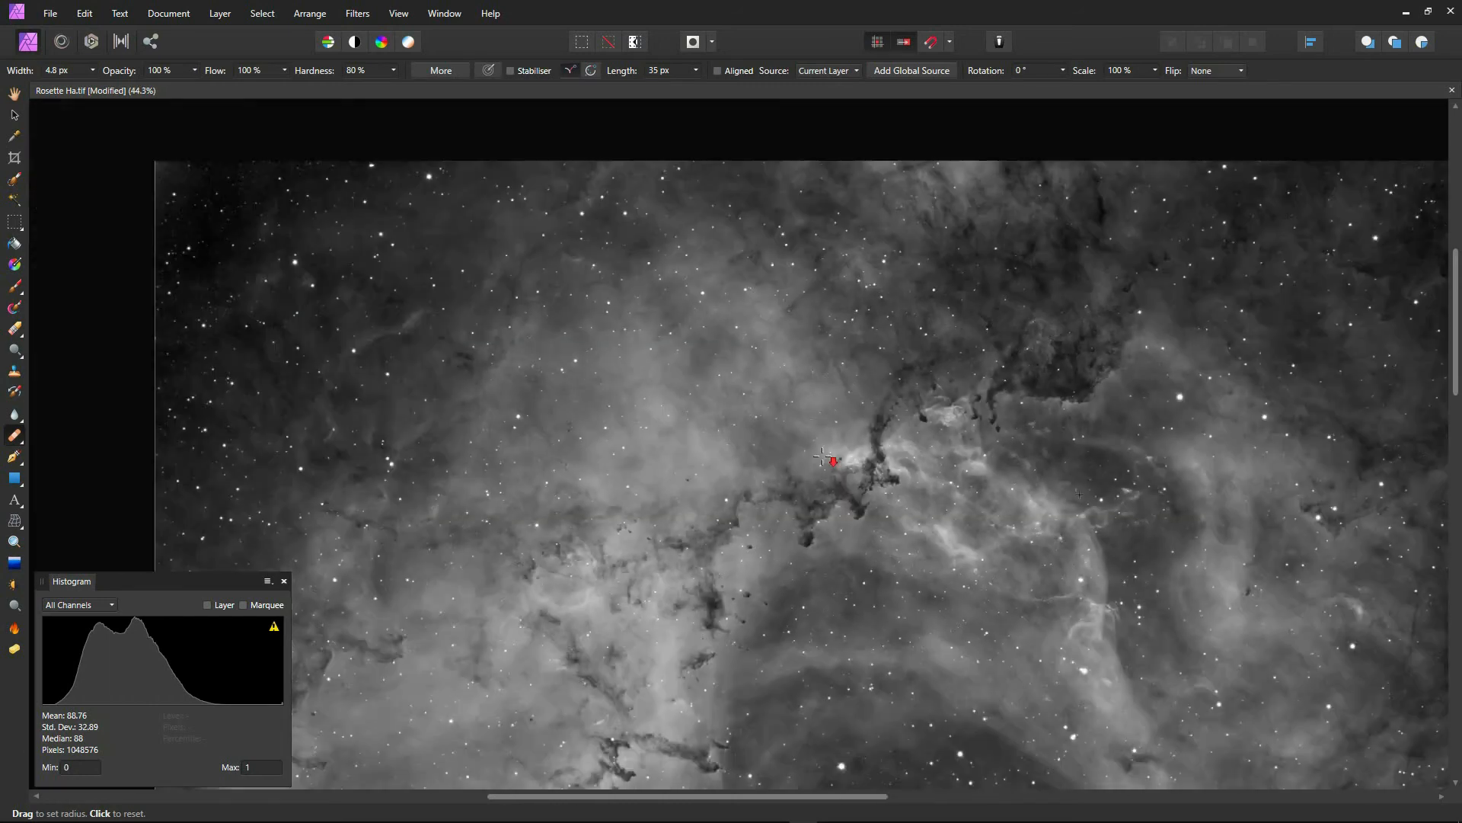
pyautogui.moveTo(881, 587); pyautogui.dragTo(820, 412)
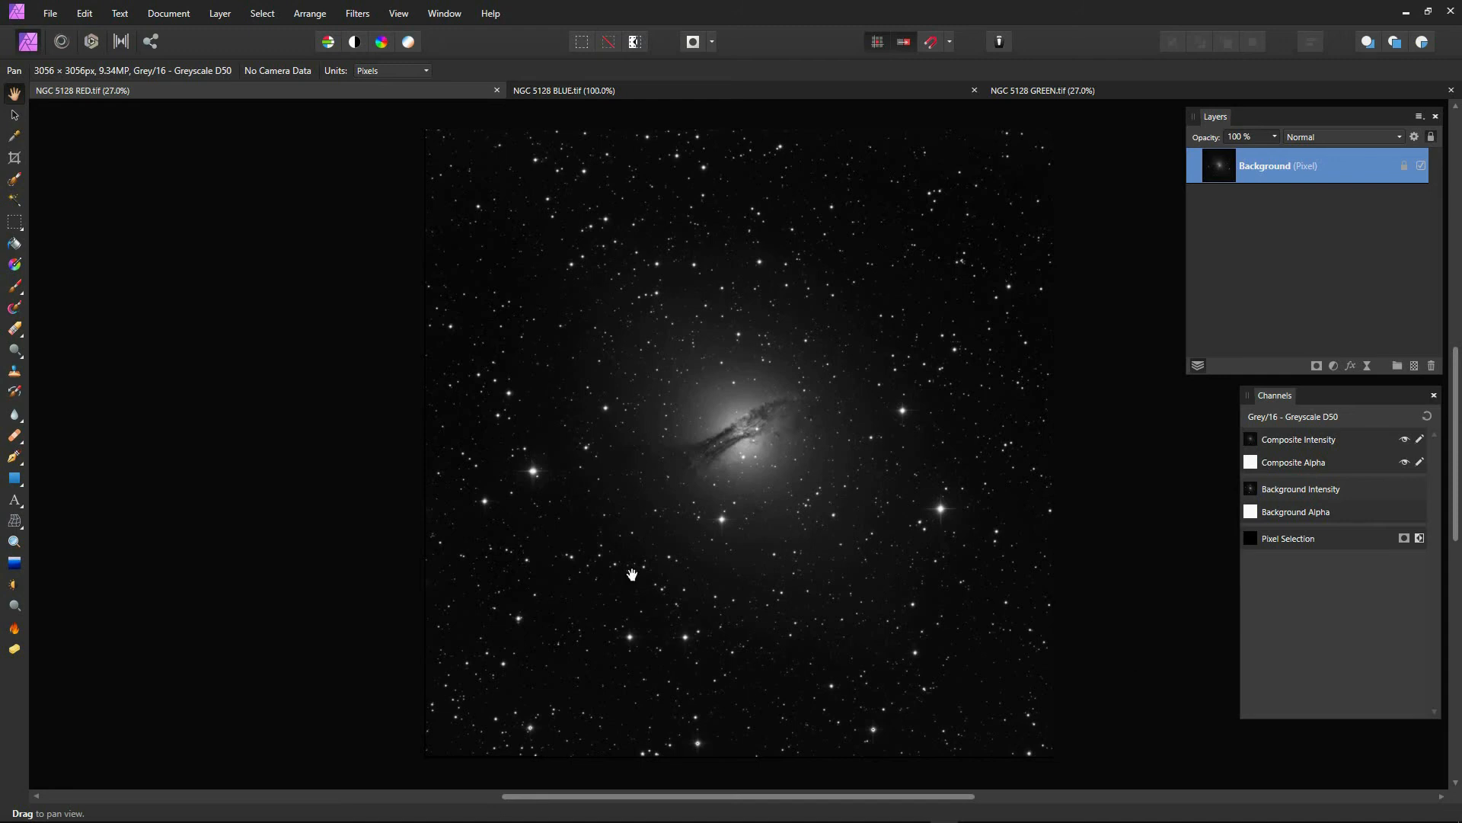
pyautogui.scroll(4, 718, 478)
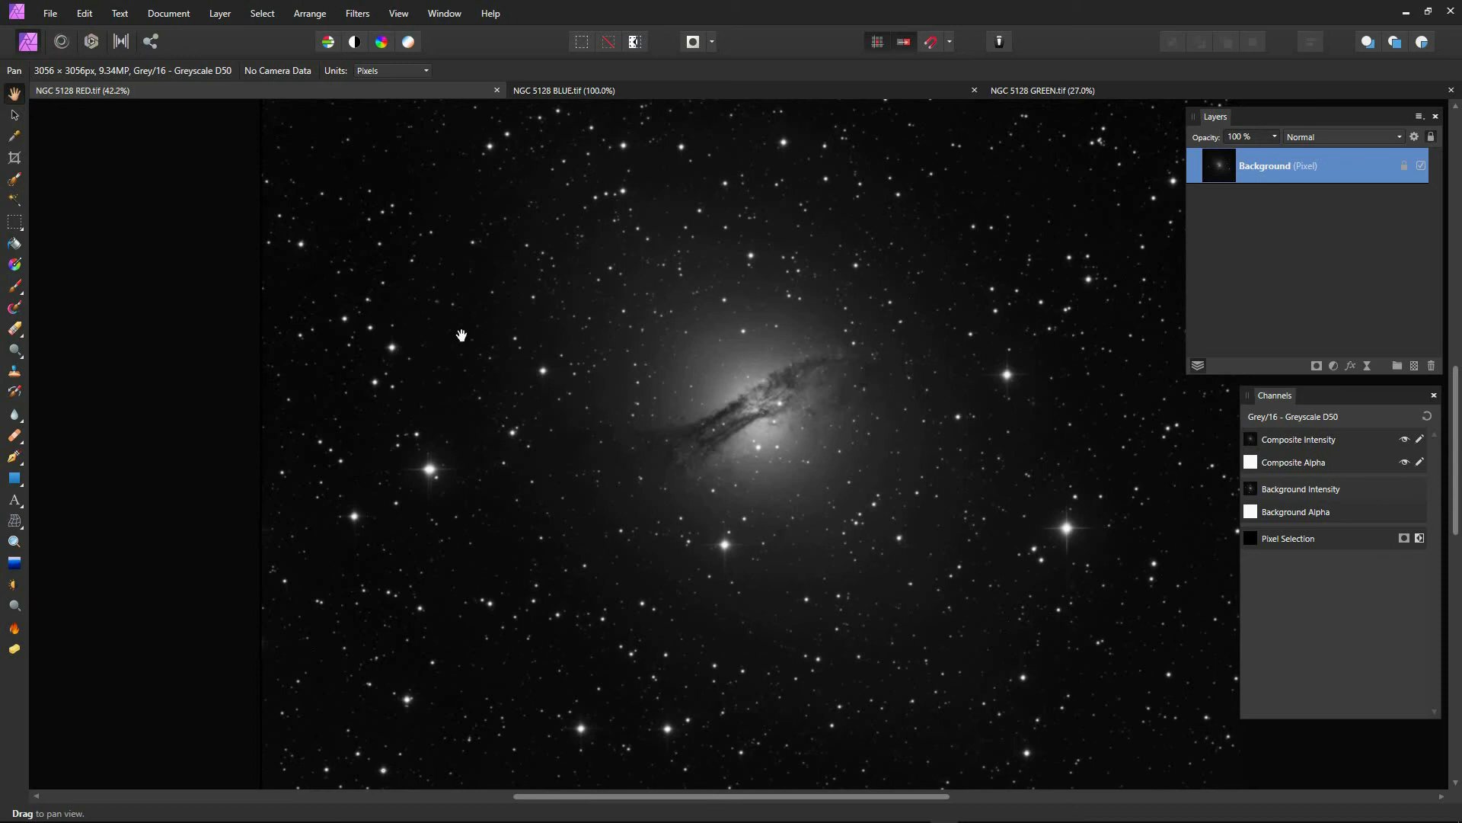
pyautogui.click(399, 14)
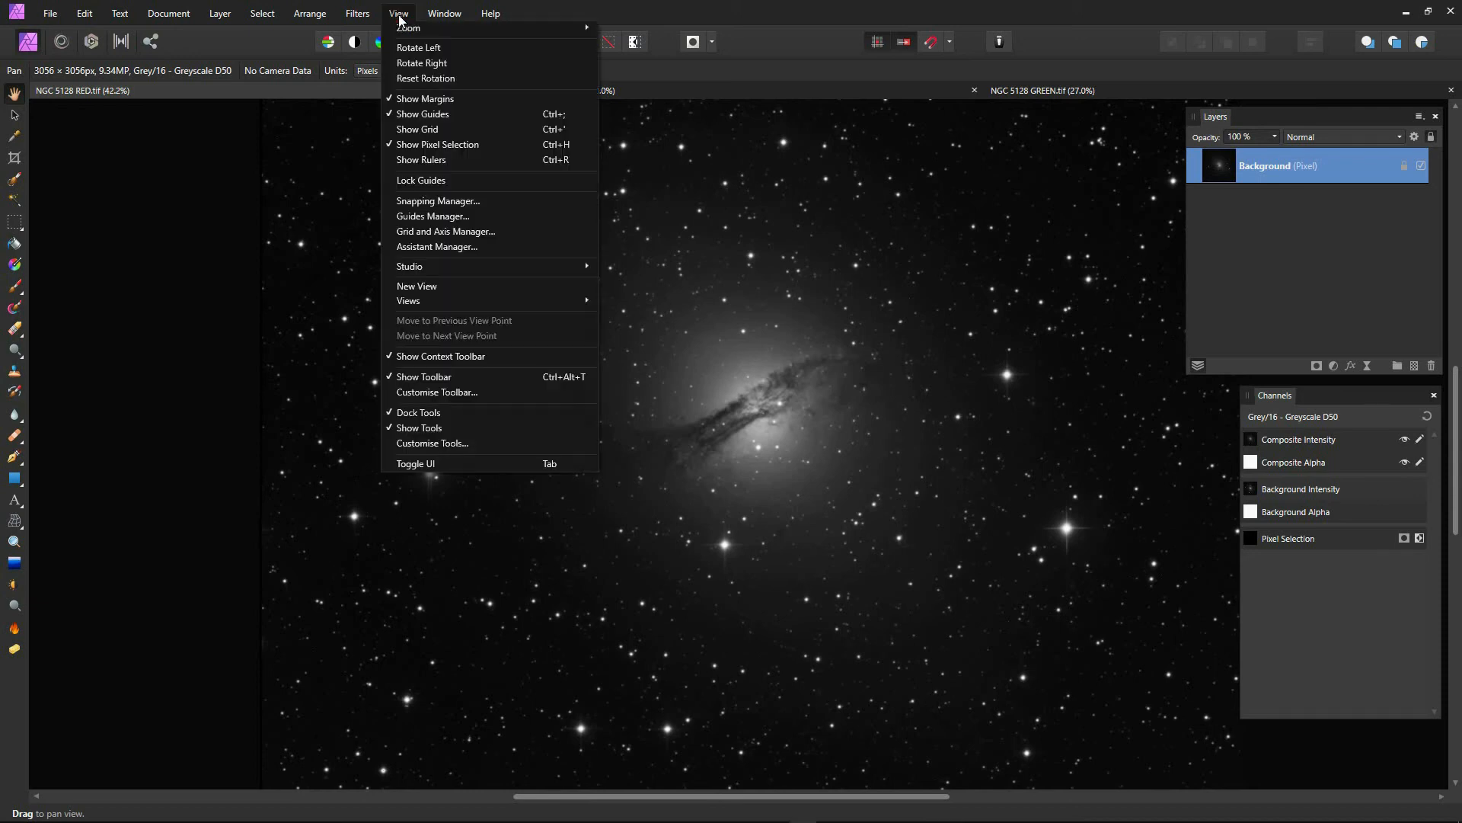
pyautogui.moveTo(427, 263)
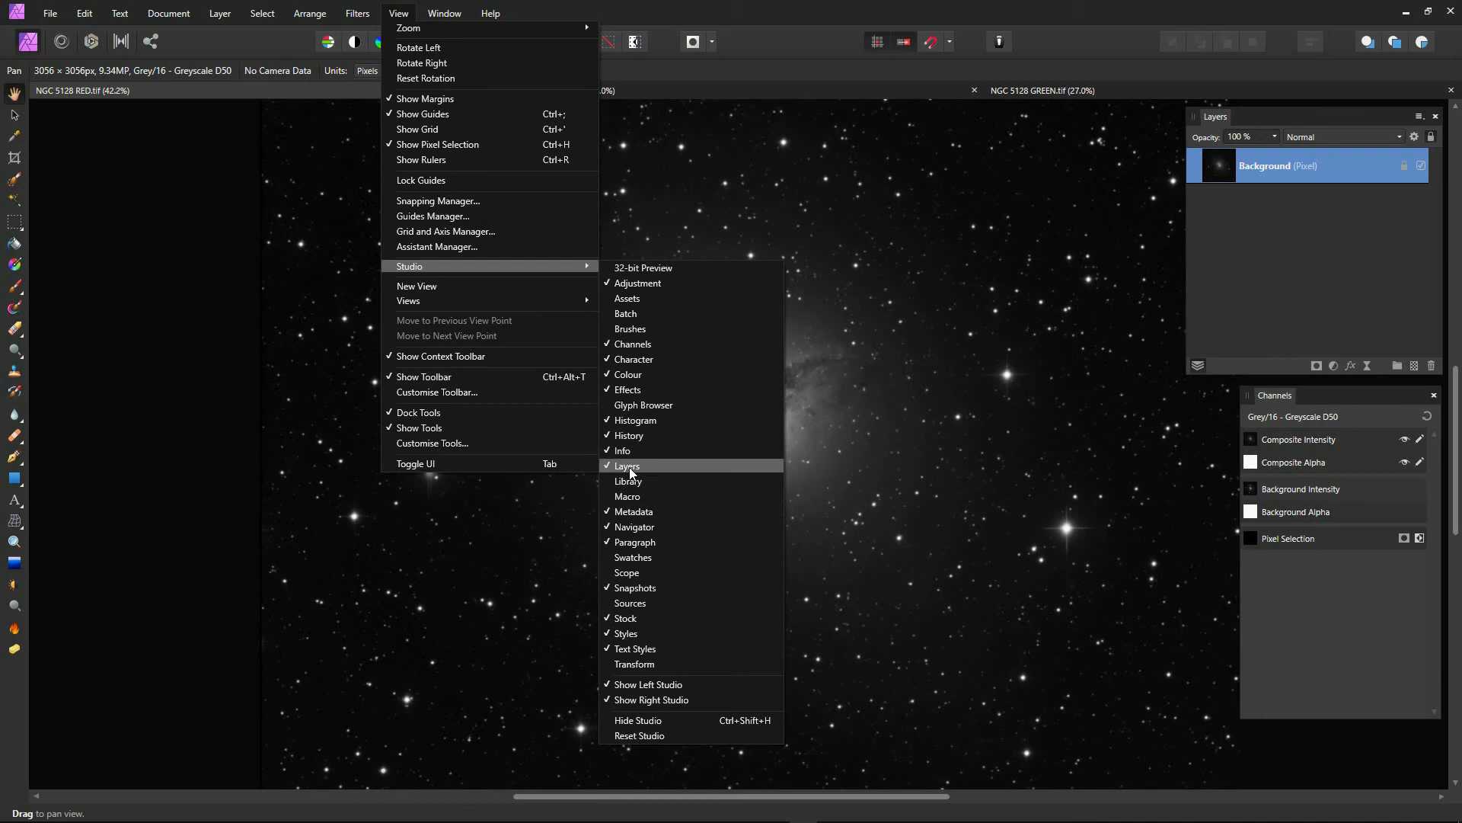
pyautogui.click(194, 431)
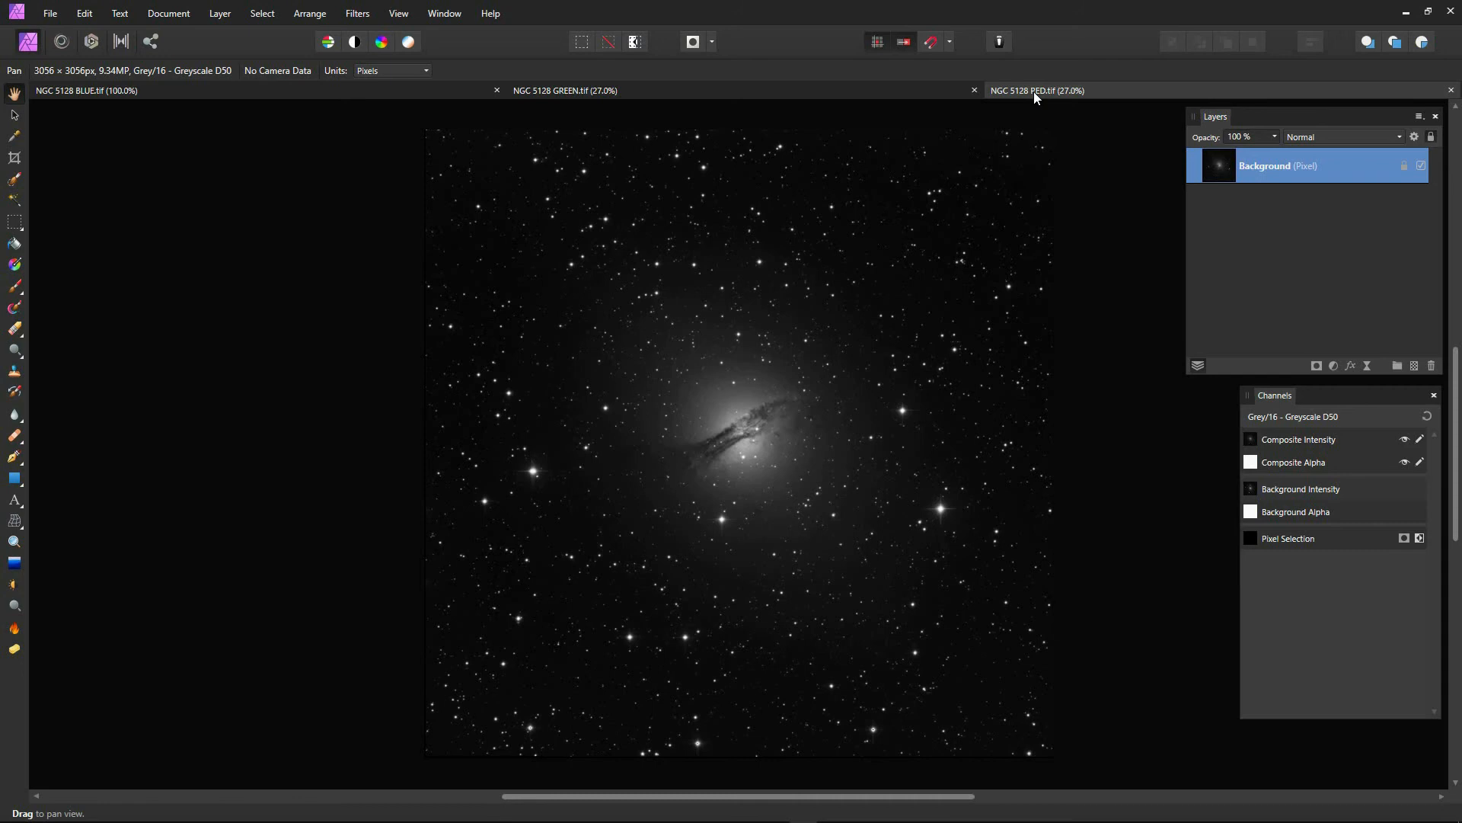
# Step: Copy the NGC 5128 RED.tif image and create a new document from the clipboard
pyautogui.click(84, 16)
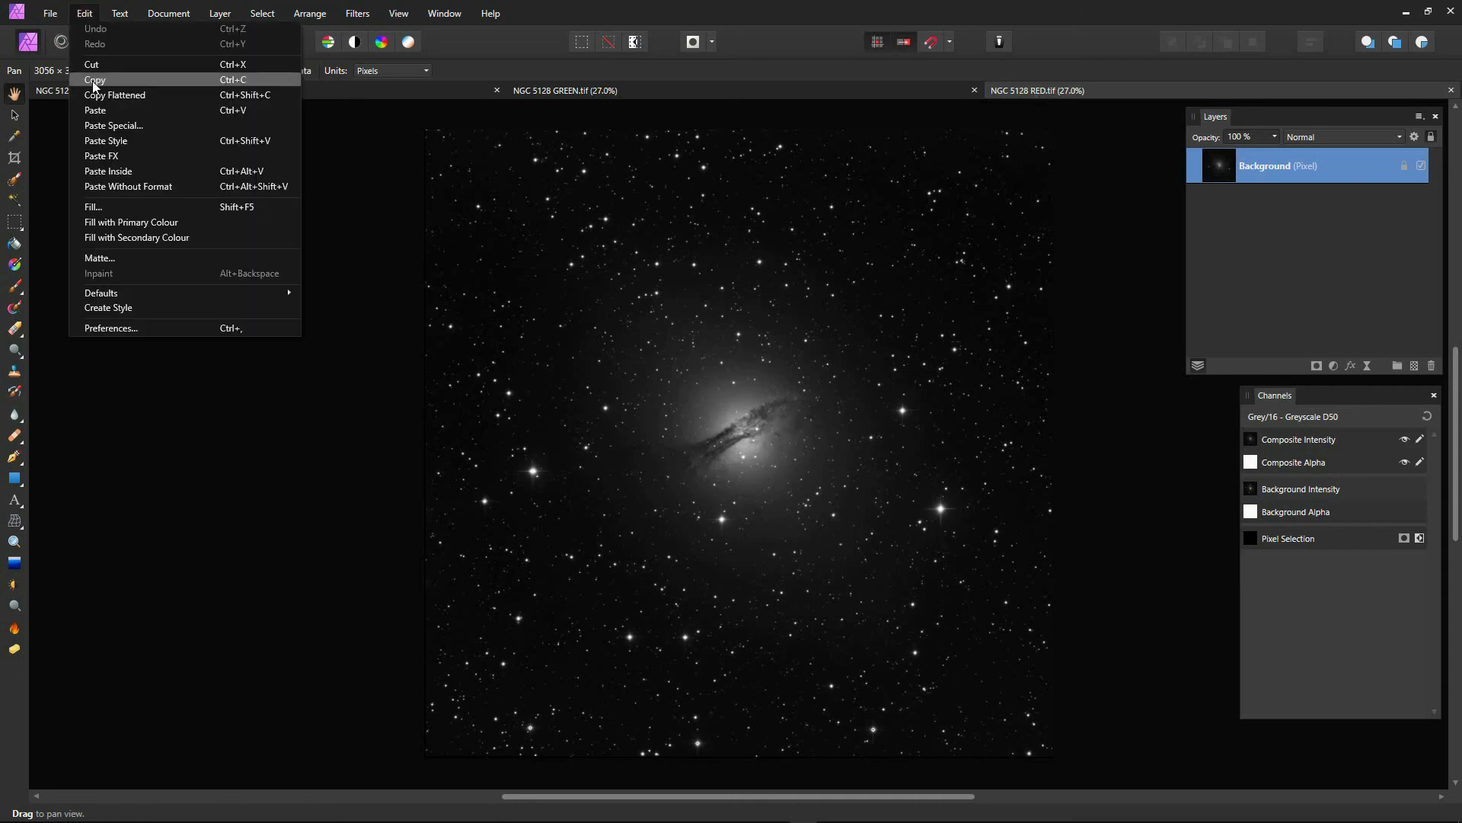
pyautogui.click(93, 81)
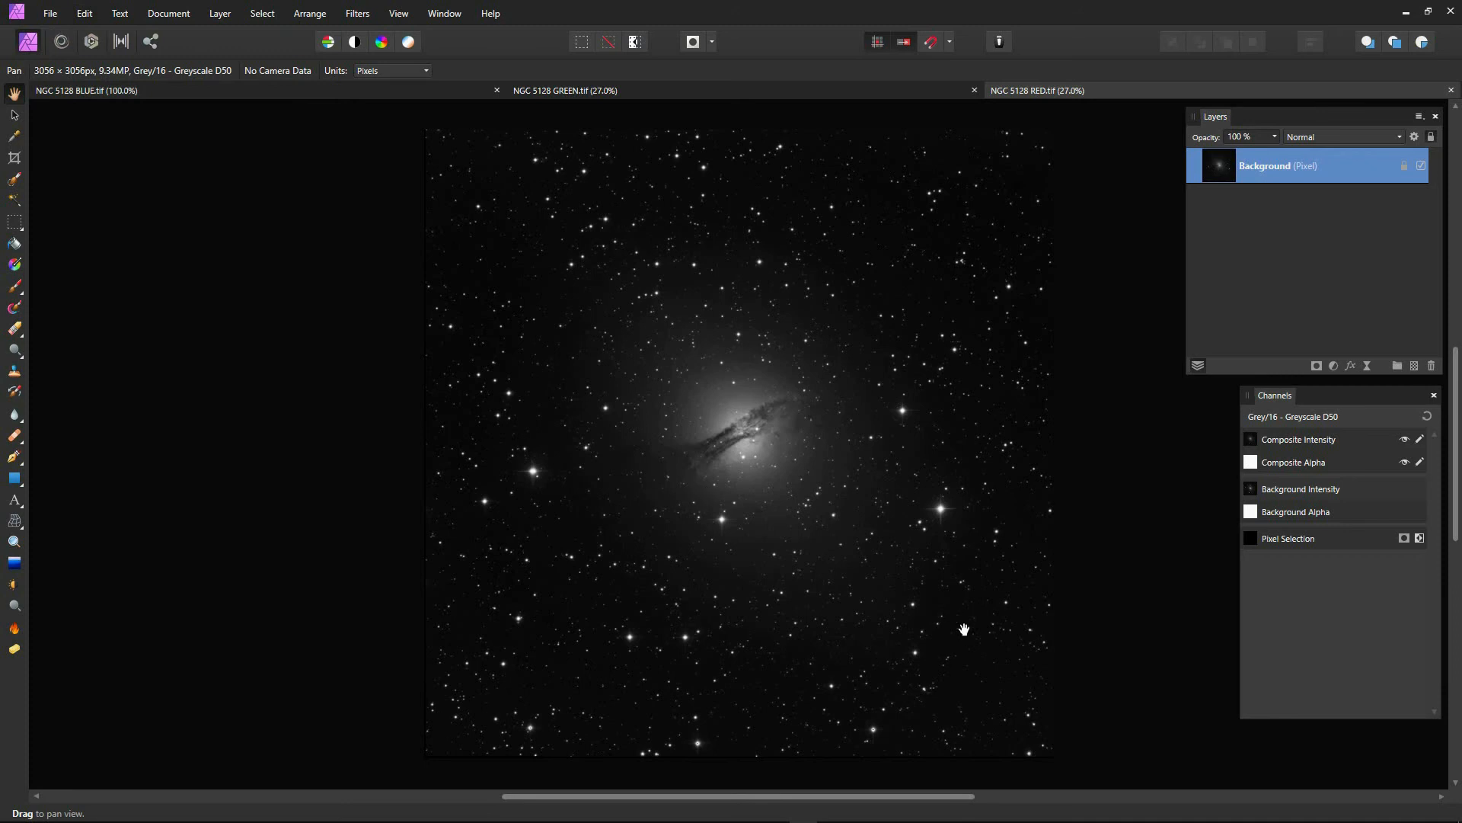
pyautogui.click(47, 16)
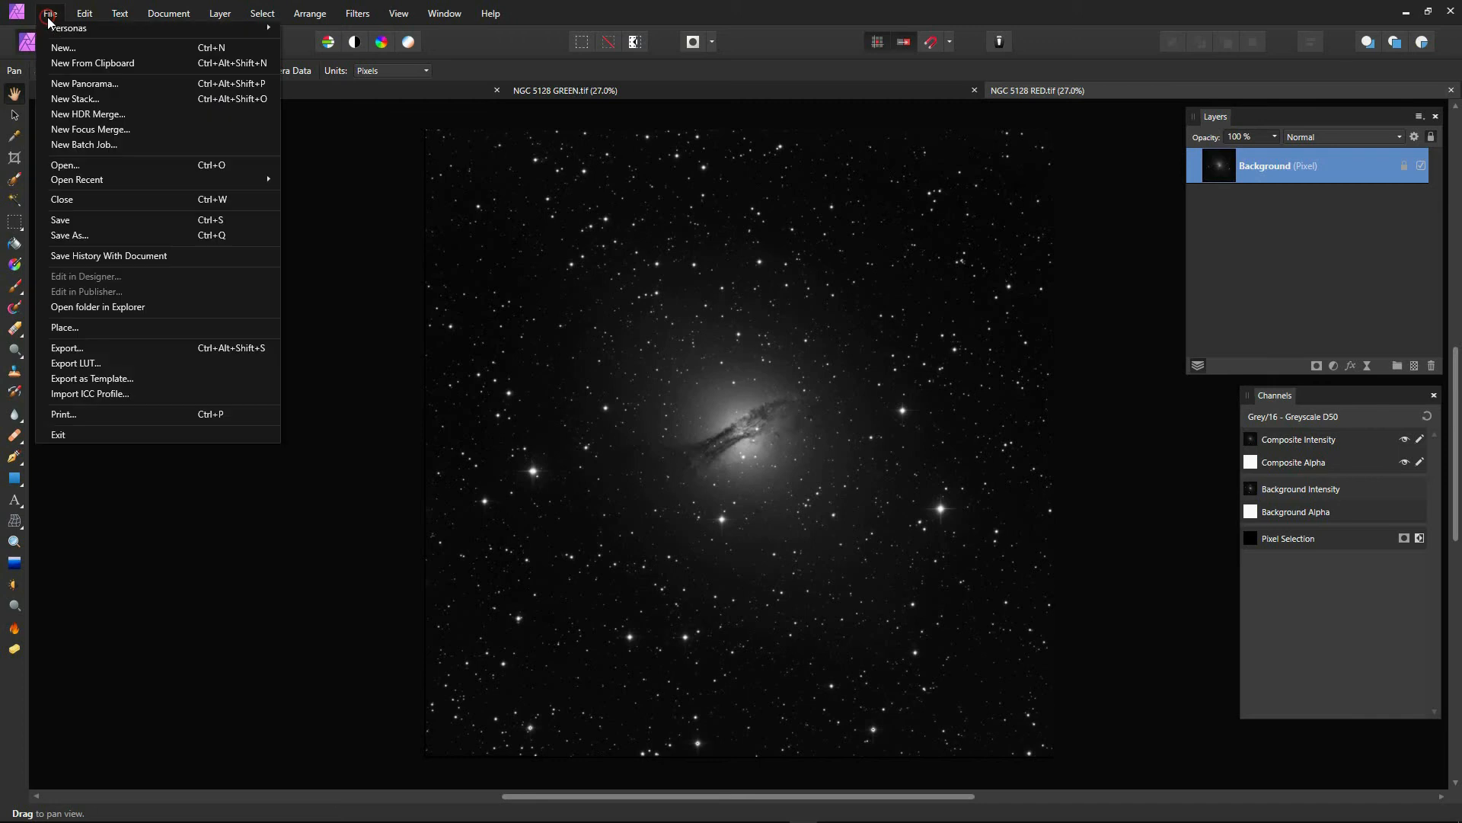
pyautogui.click(81, 64)
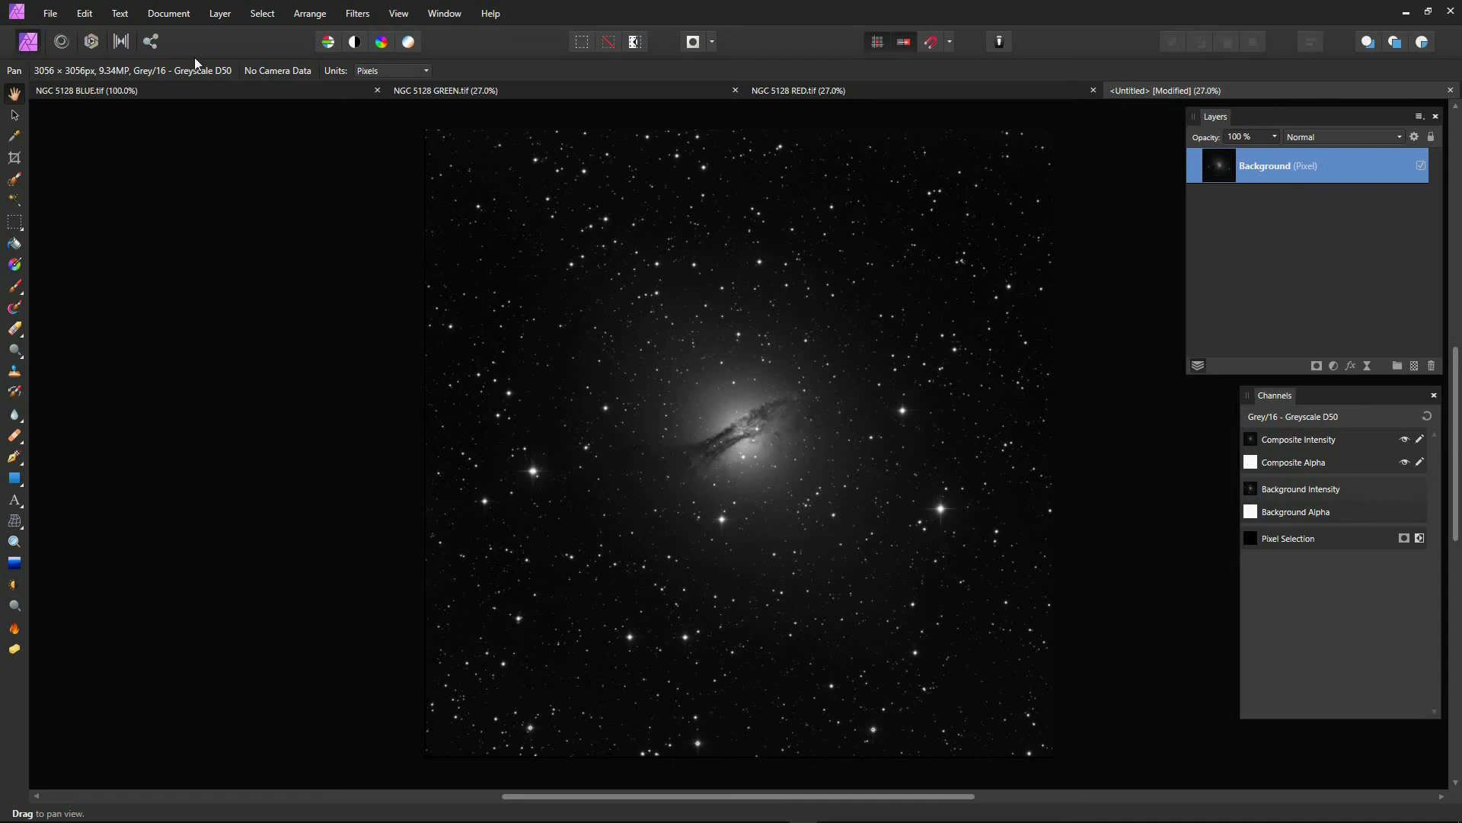
# Step: Convert the new document's format to RGB/16 with the sRGB IEC61966-2.1 profile
pyautogui.click(180, 17)
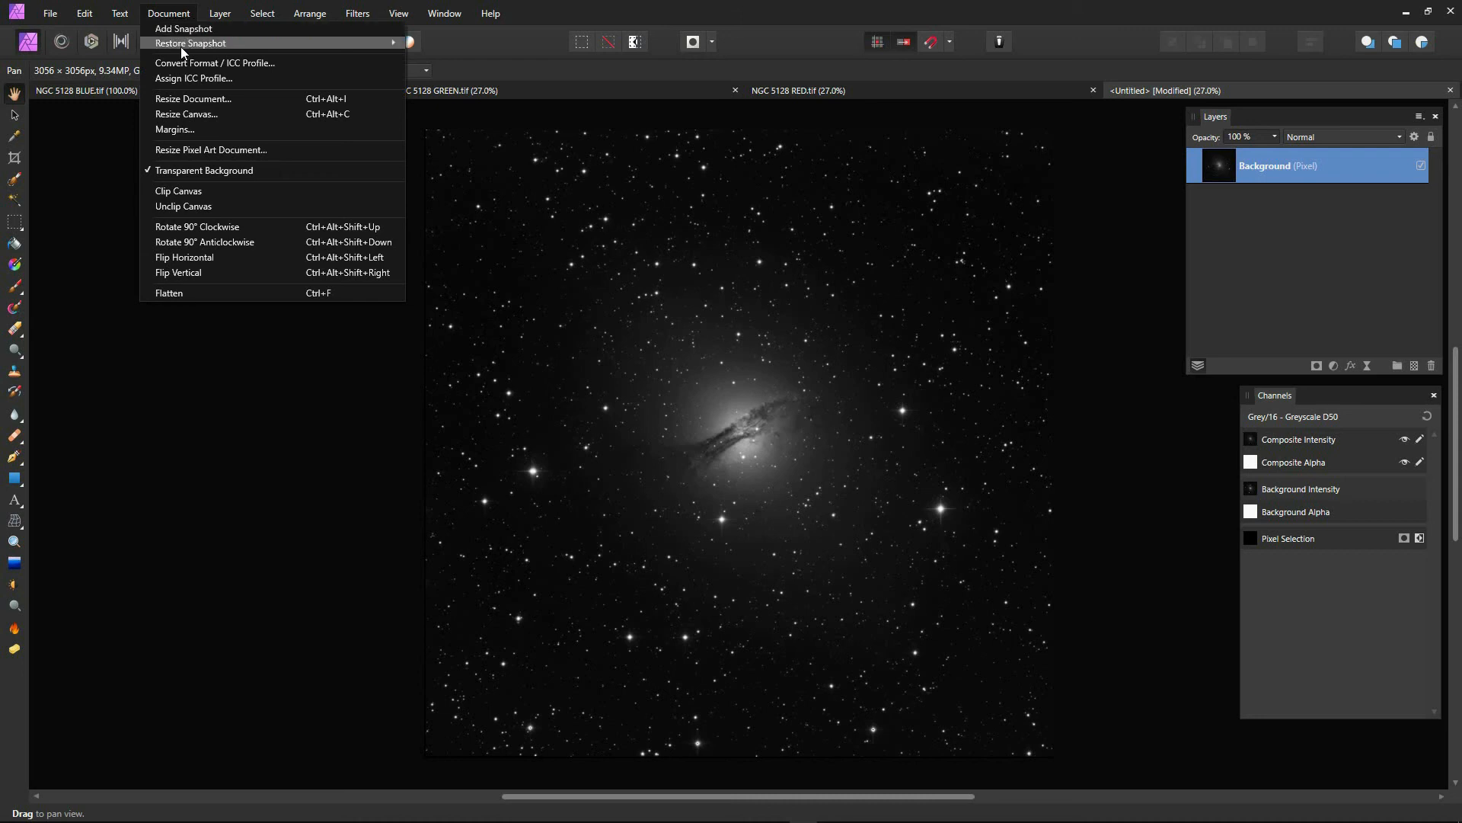
pyautogui.click(186, 65)
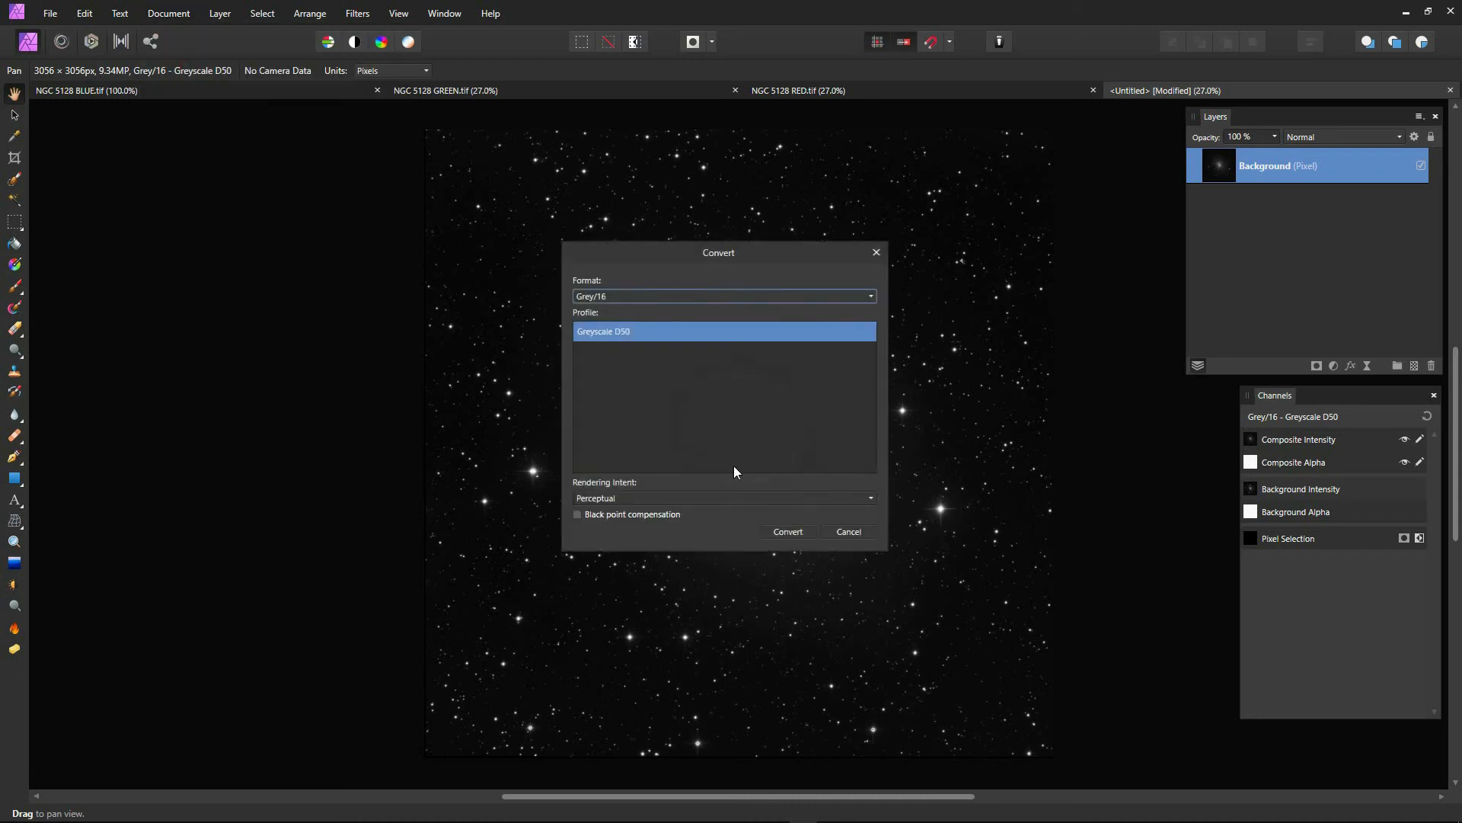
pyautogui.click(871, 297)
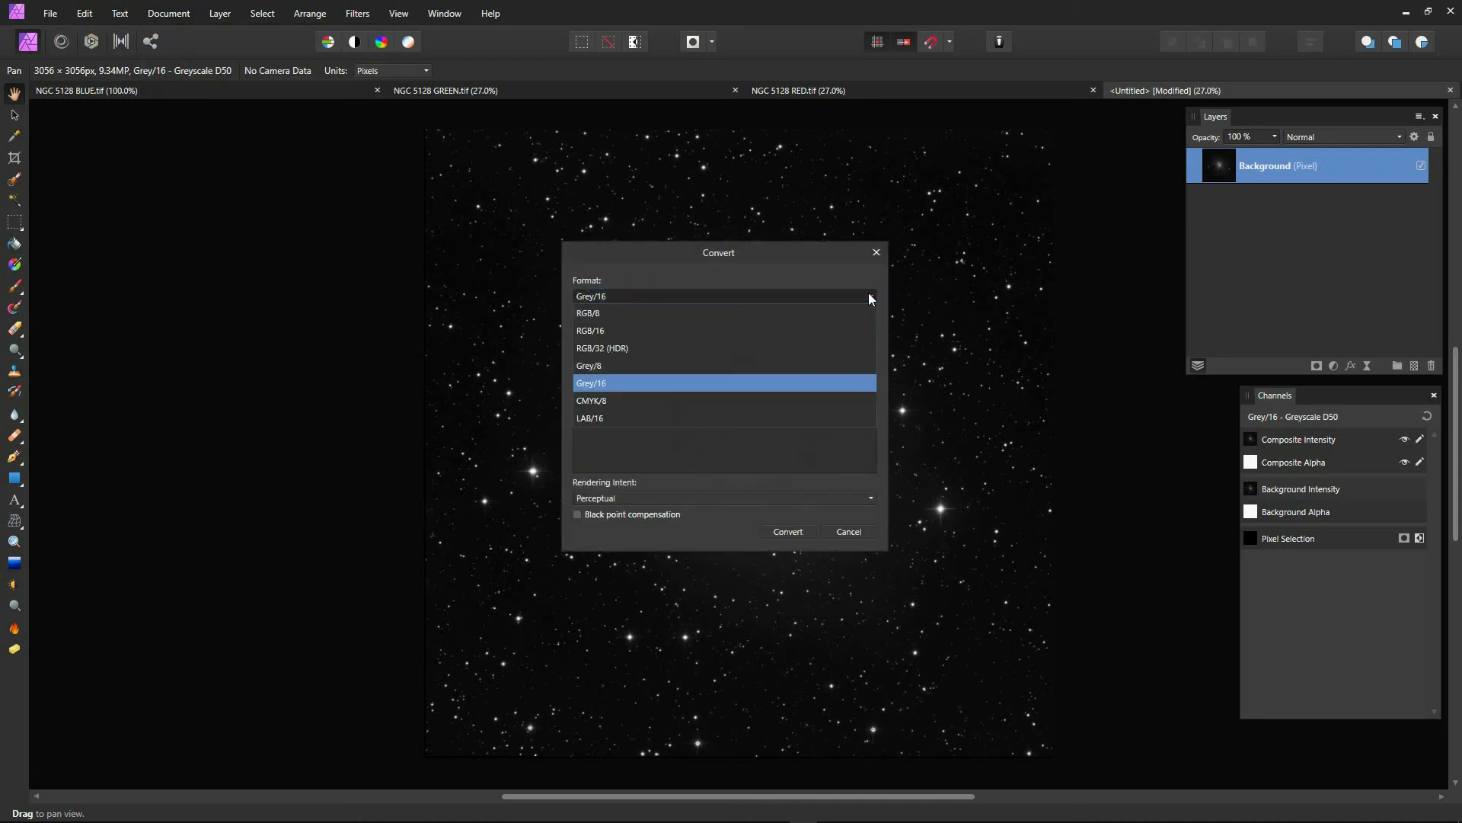
pyautogui.click(623, 330)
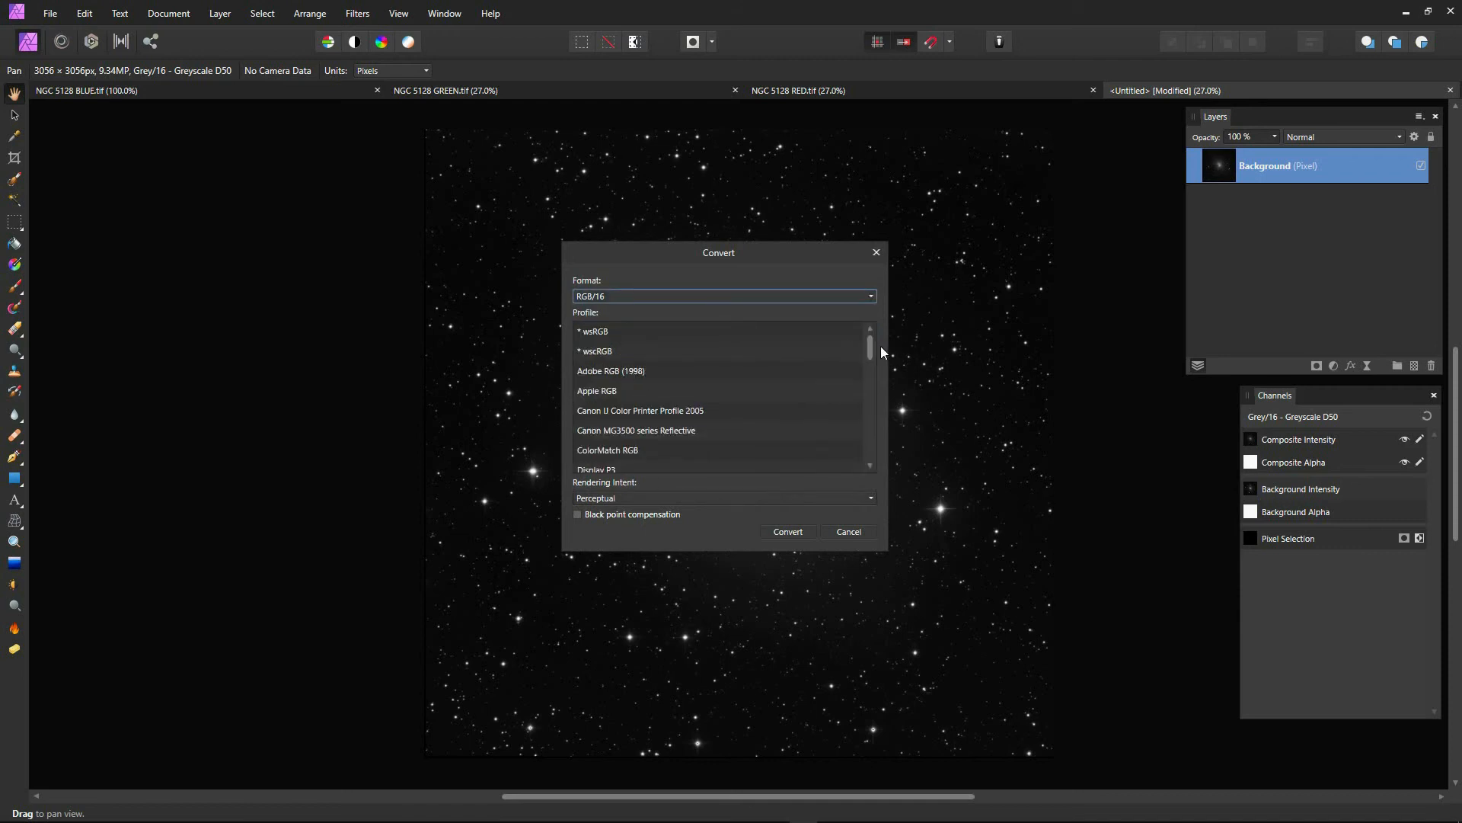
pyautogui.moveTo(870, 347); pyautogui.dragTo(884, 456)
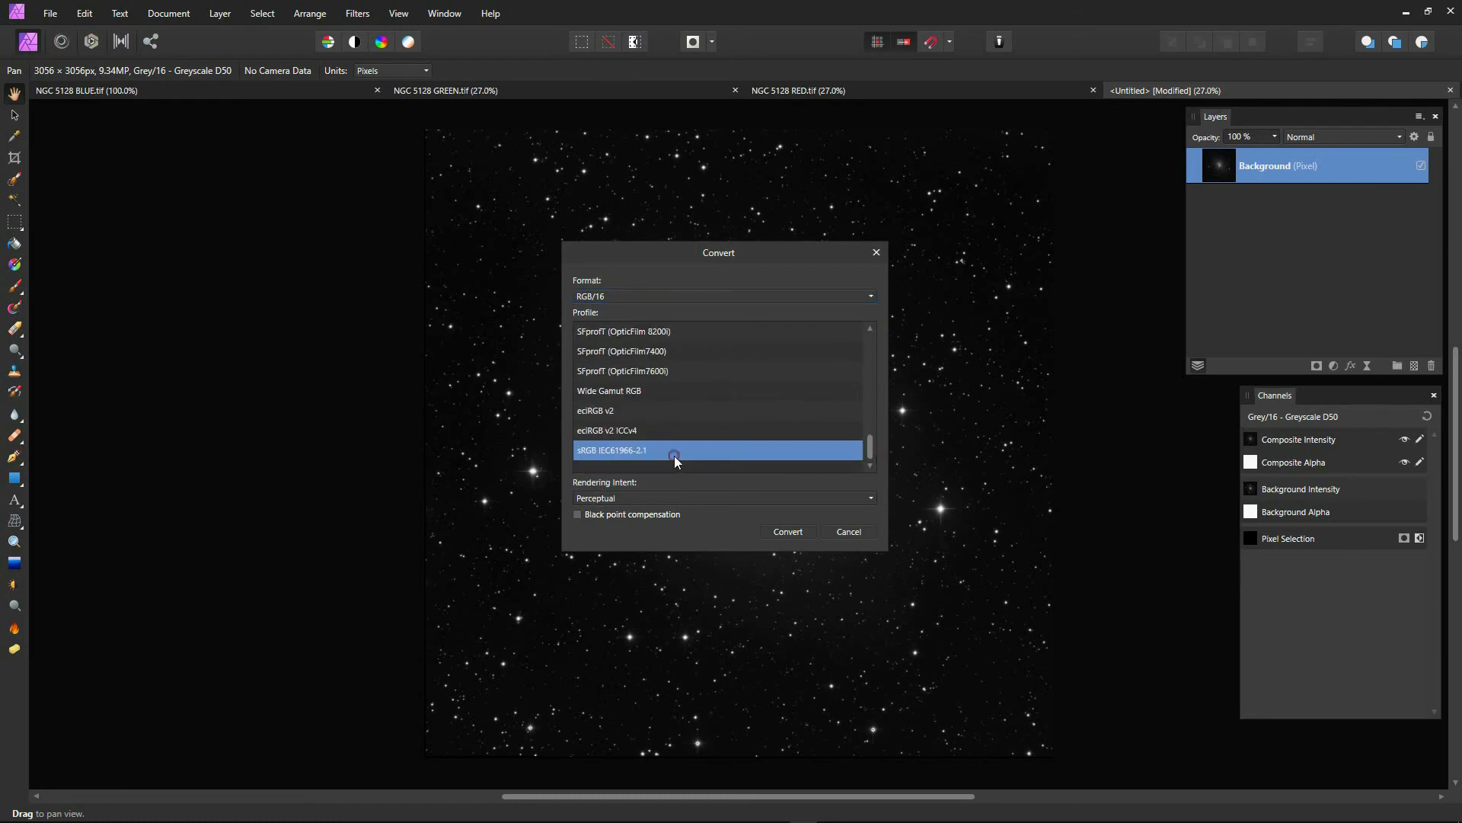
pyautogui.click(776, 531)
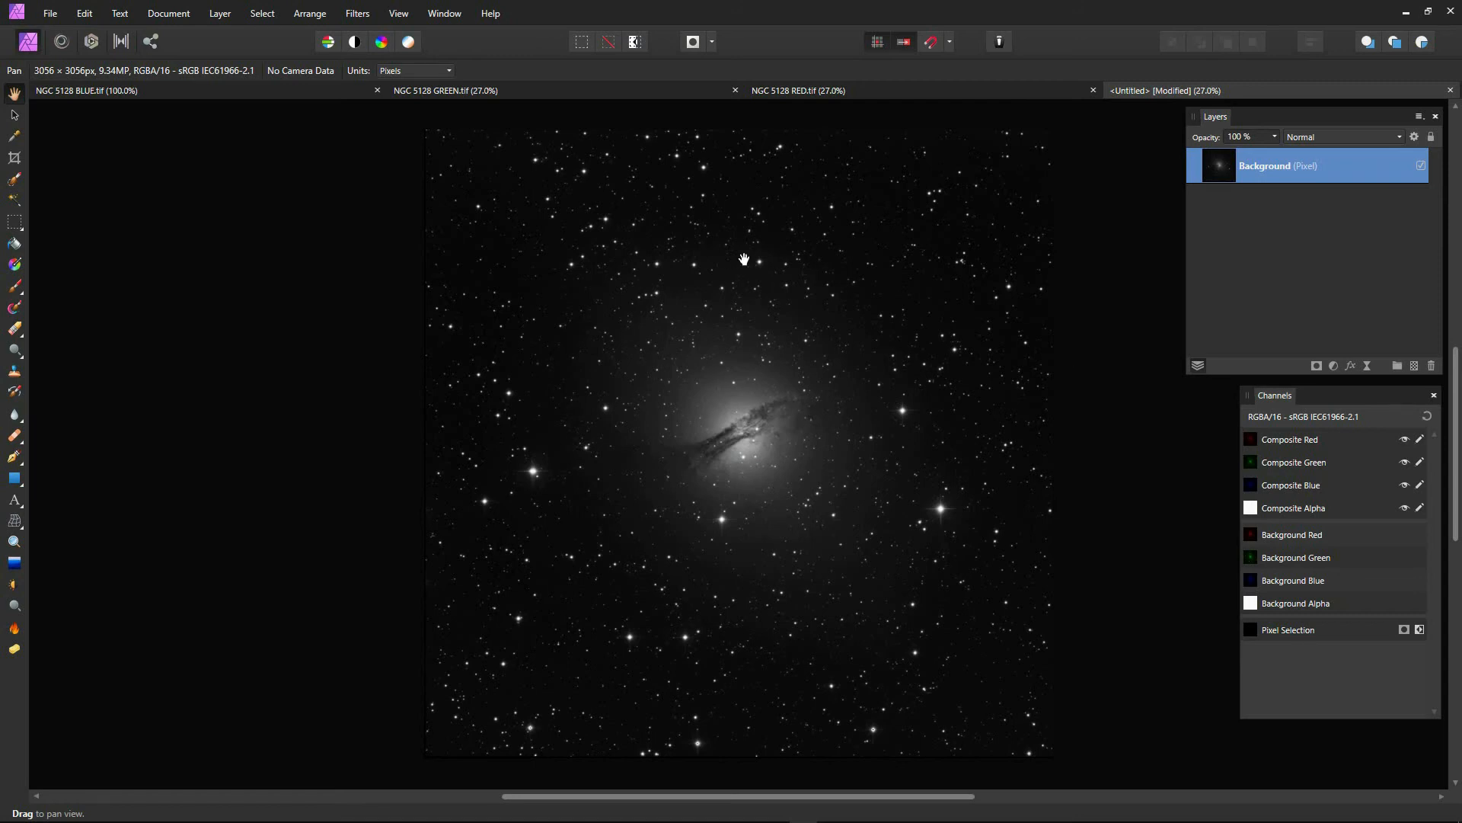
# Step: Close NGC 5128 RED.tif and rename the Background layer of the untitled document to R
pyautogui.click(1094, 90)
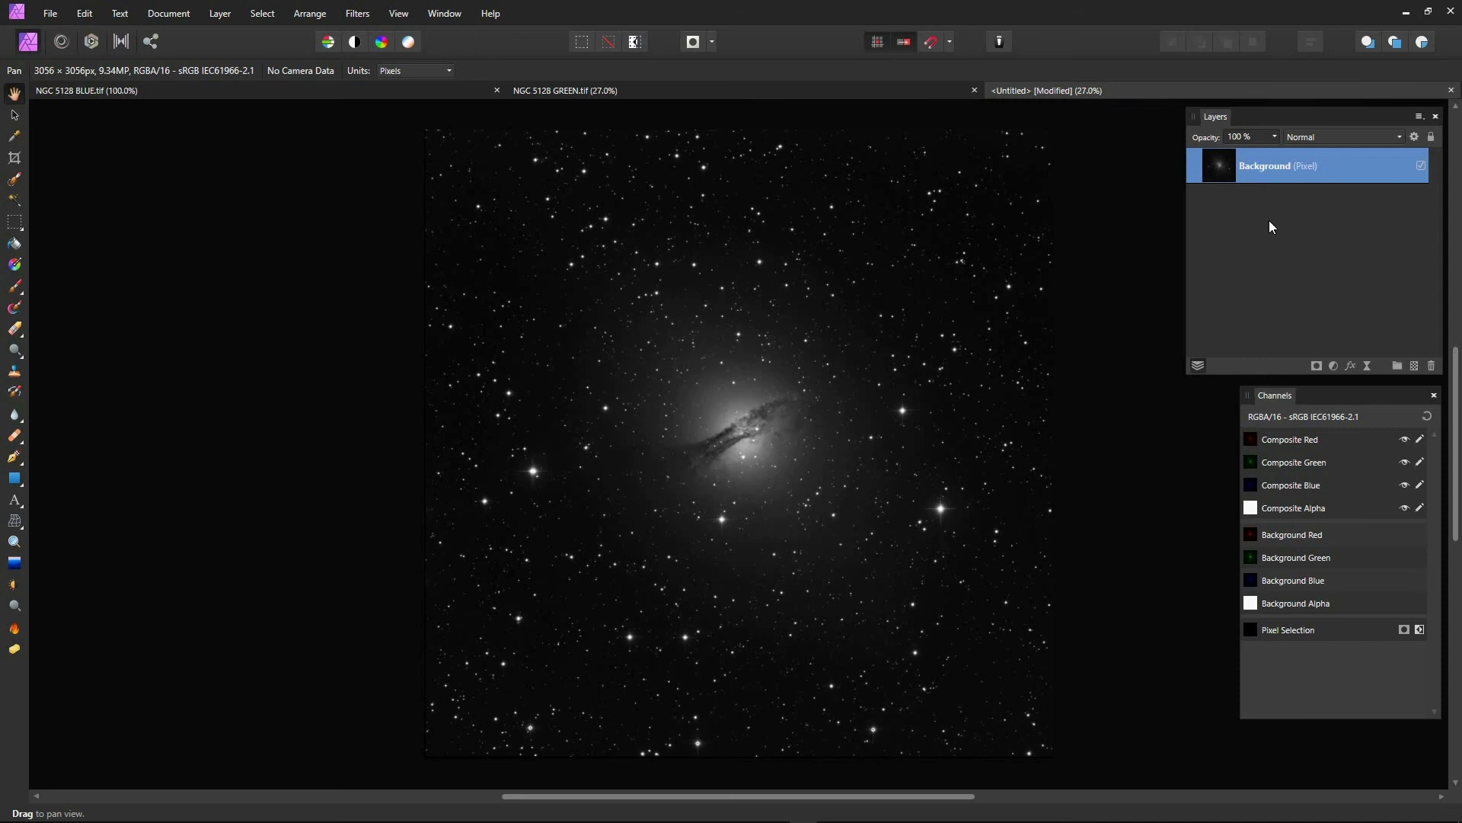
pyautogui.doubleClick(1255, 168)
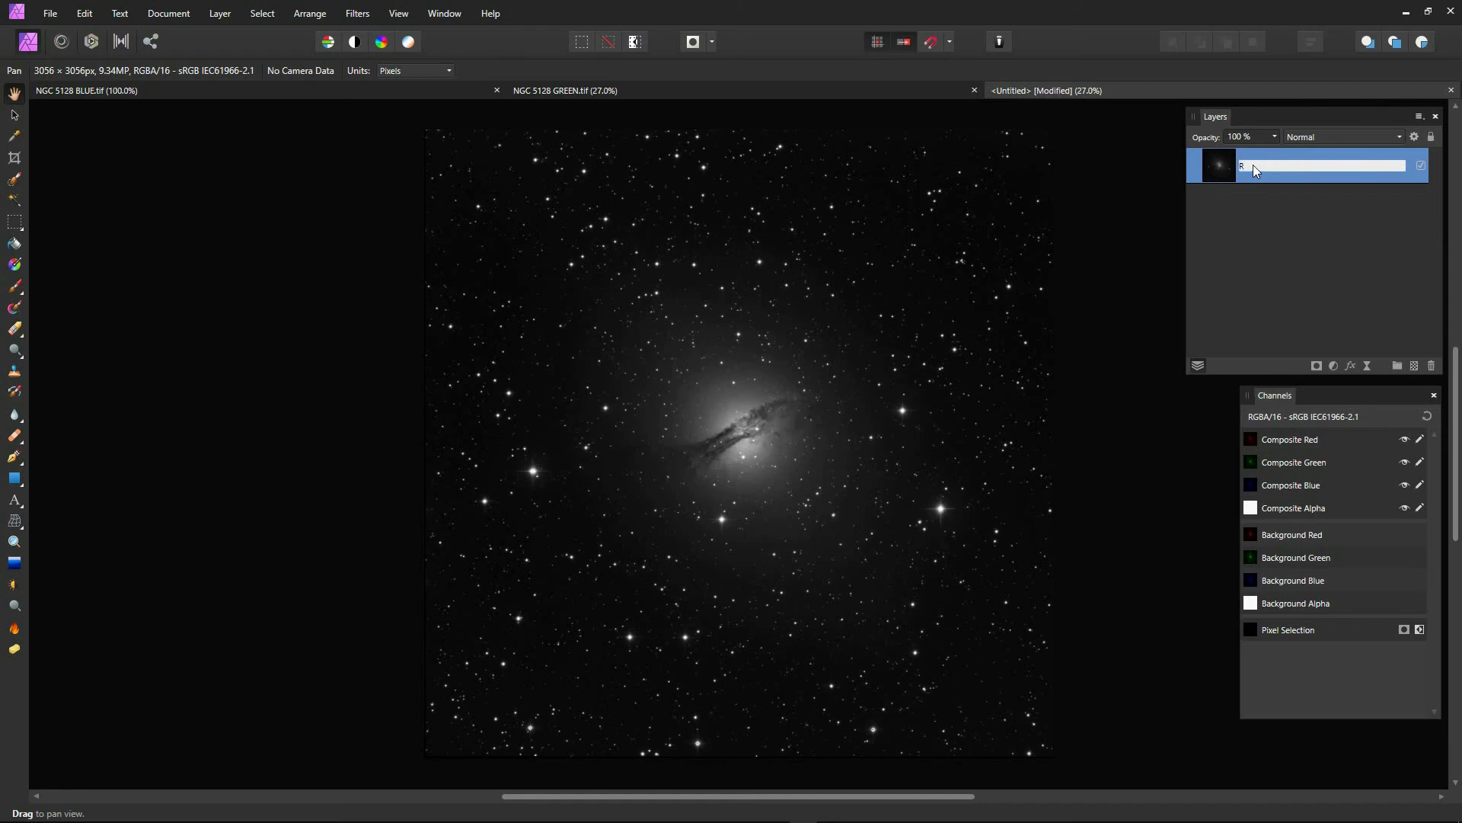
pyautogui.write('R')
pyautogui.press('Return')
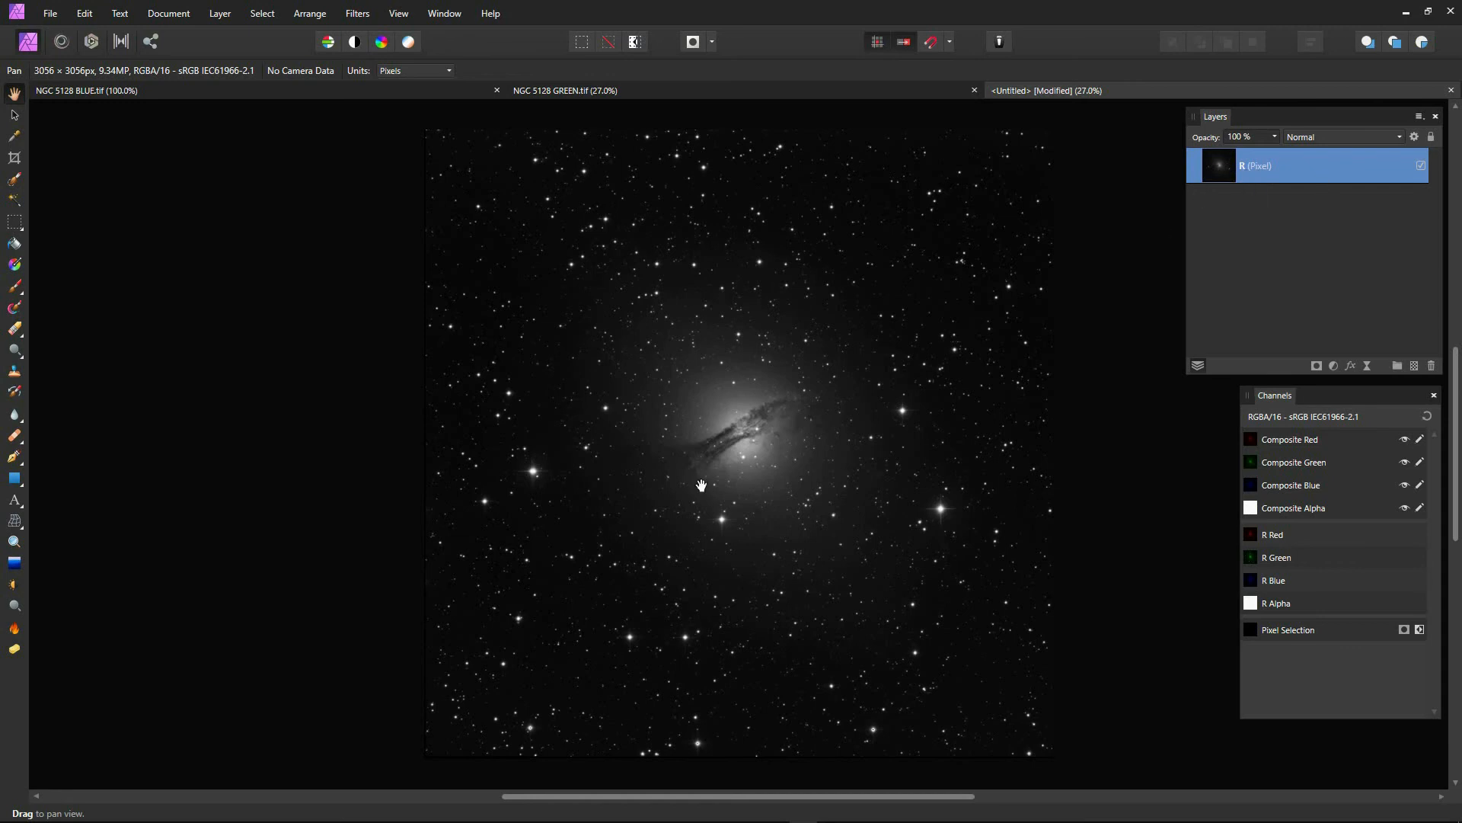
# Step: Copy the NGC 5128 GREEN.tif image into the untitled document as a layer named G and close the green file
pyautogui.click(638, 91)
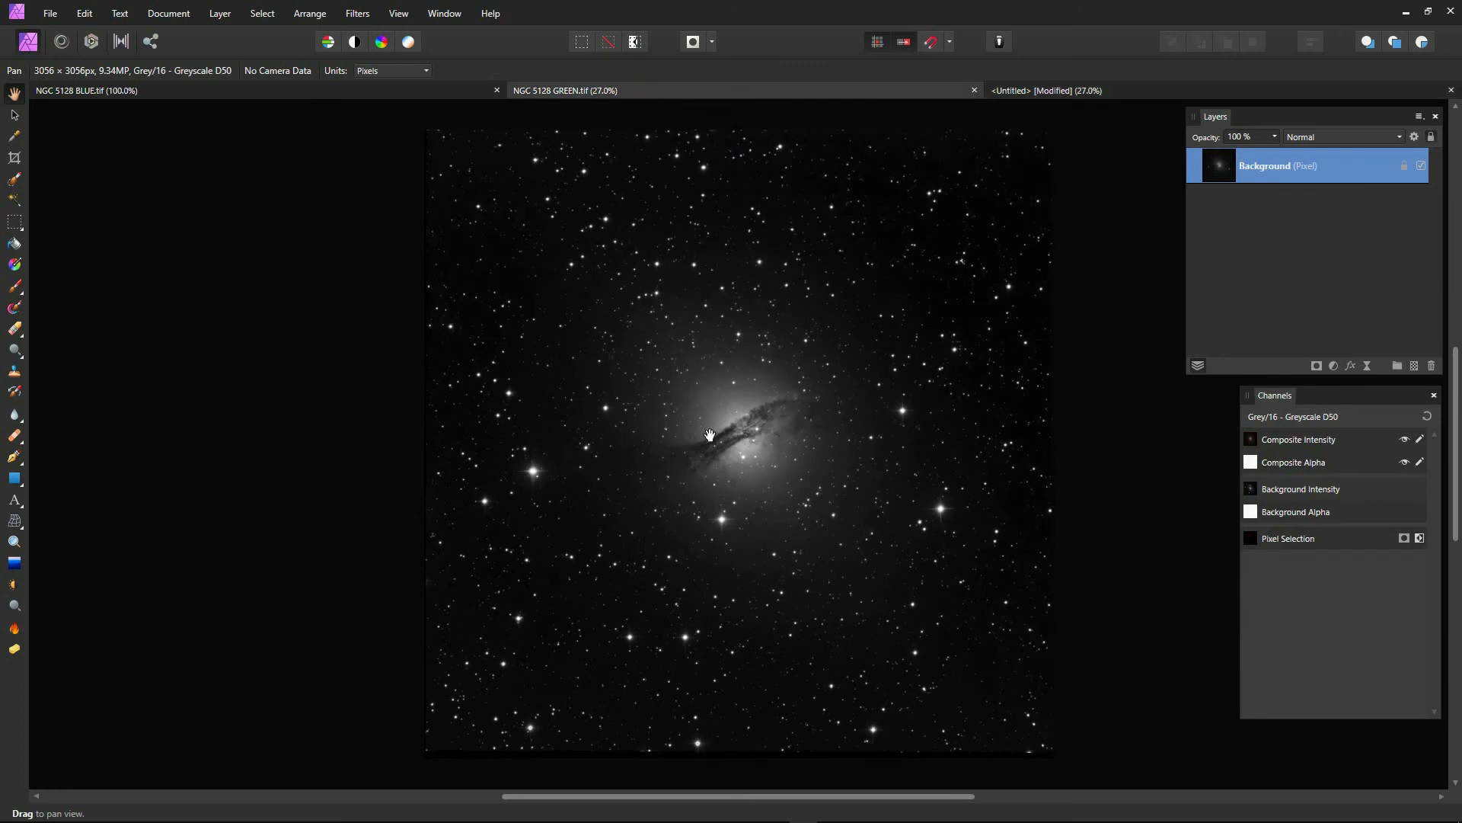
pyautogui.click(1026, 94)
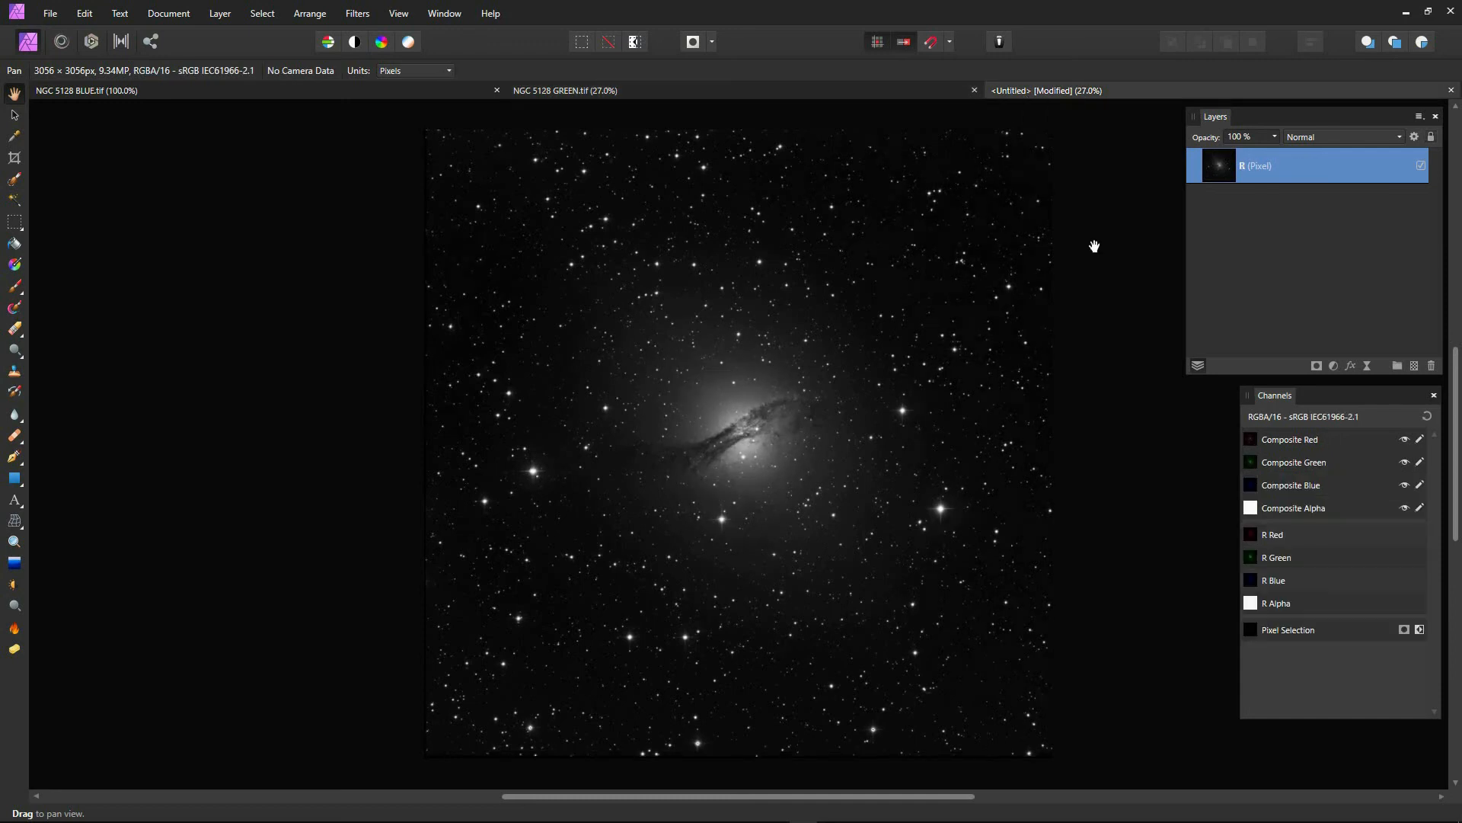
pyautogui.hotkey('ctrl', 'v')
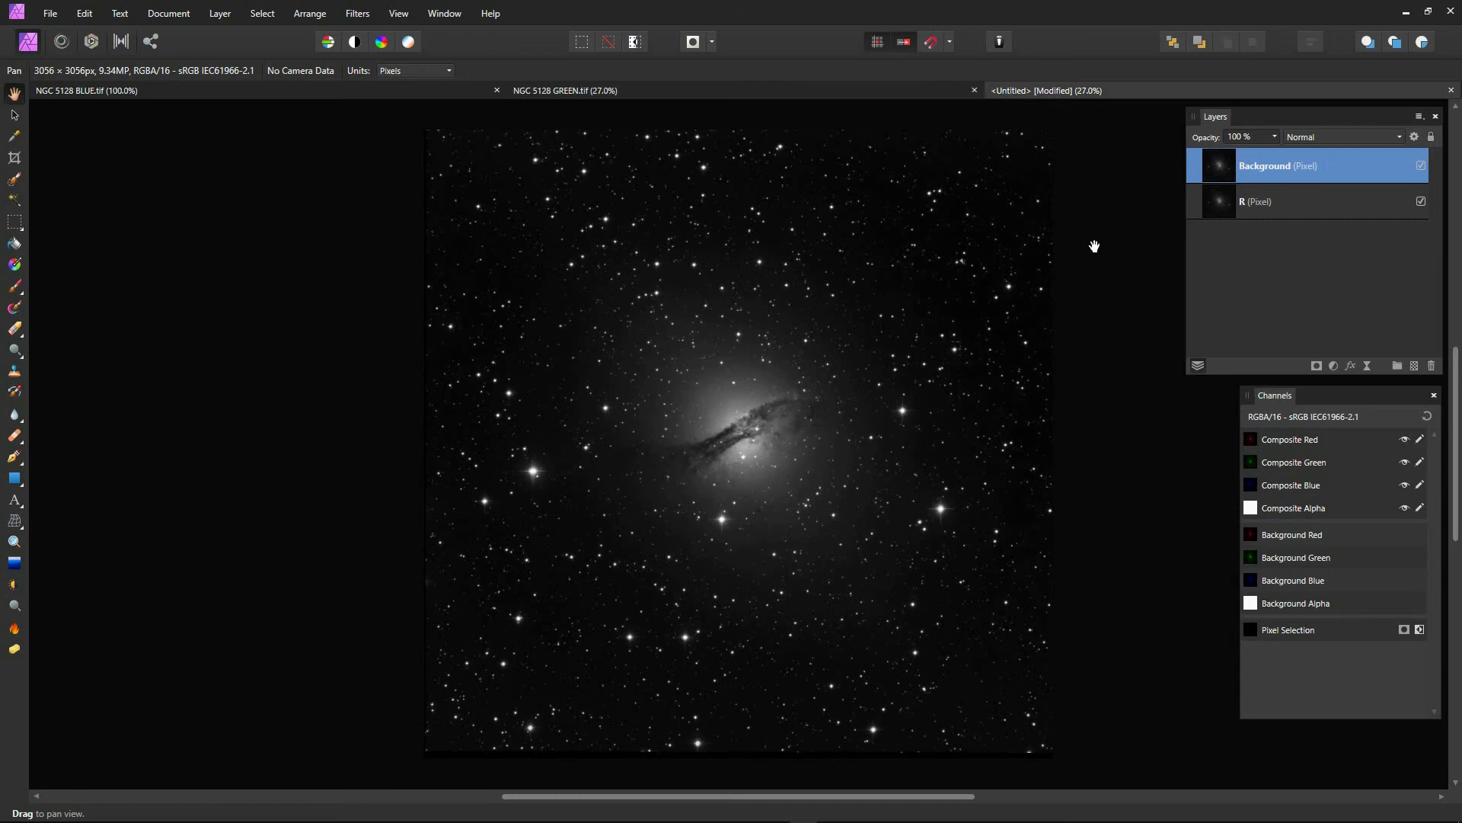
pyautogui.click(1256, 169)
pyautogui.doubleClick(1256, 169)
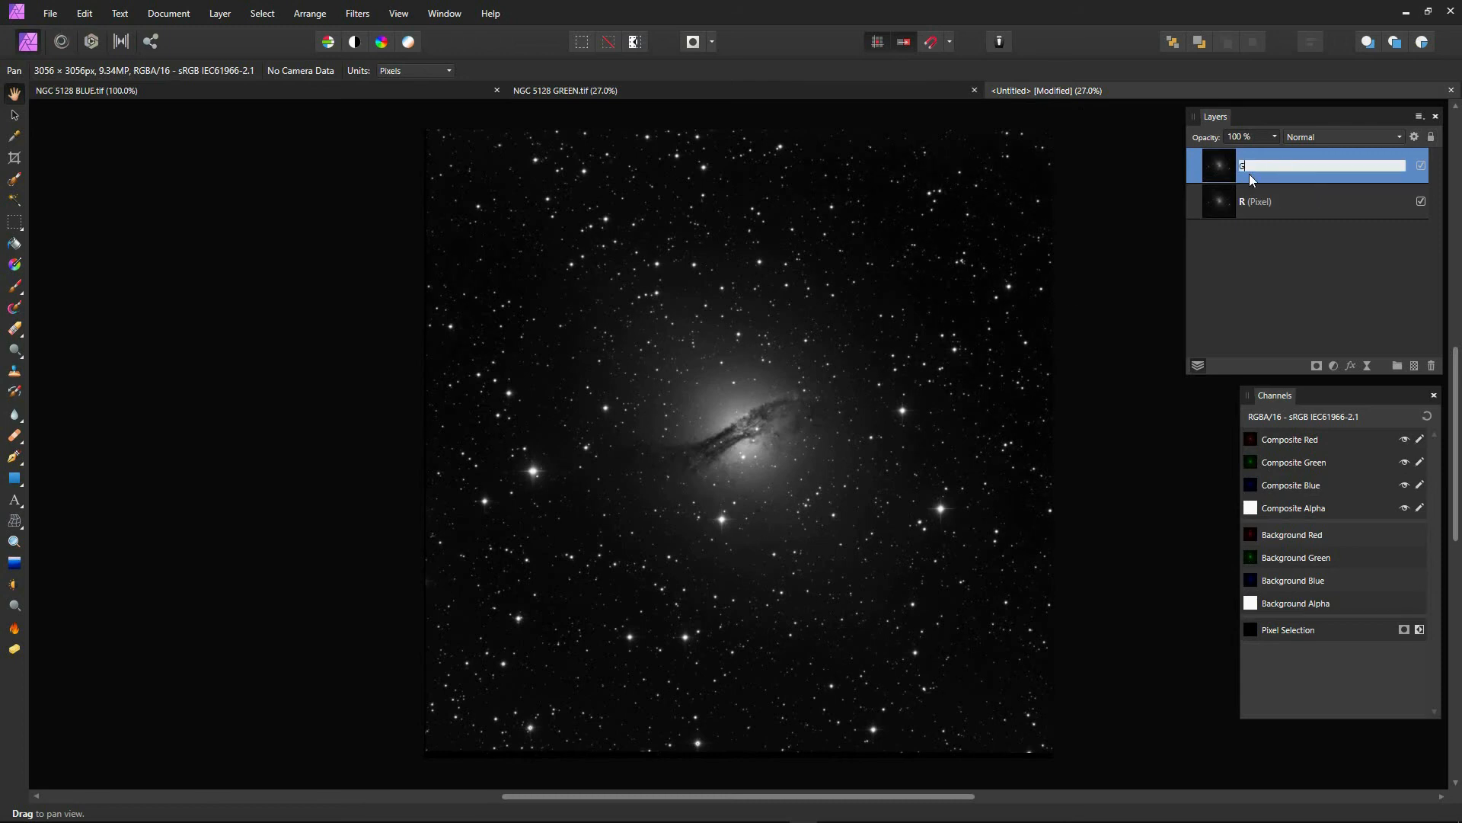
pyautogui.write('G')
pyautogui.press('Return')
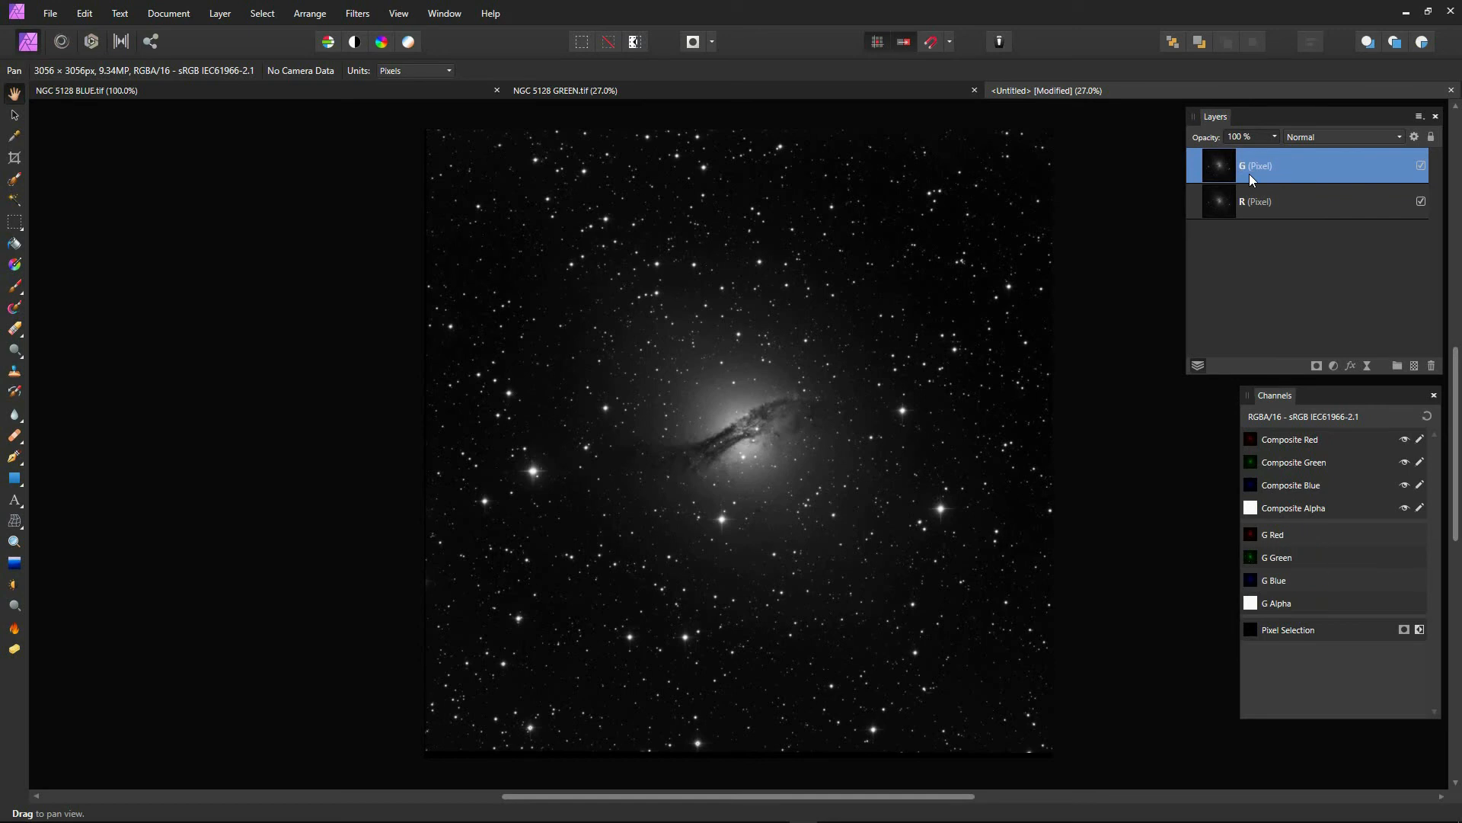
pyautogui.click(974, 90)
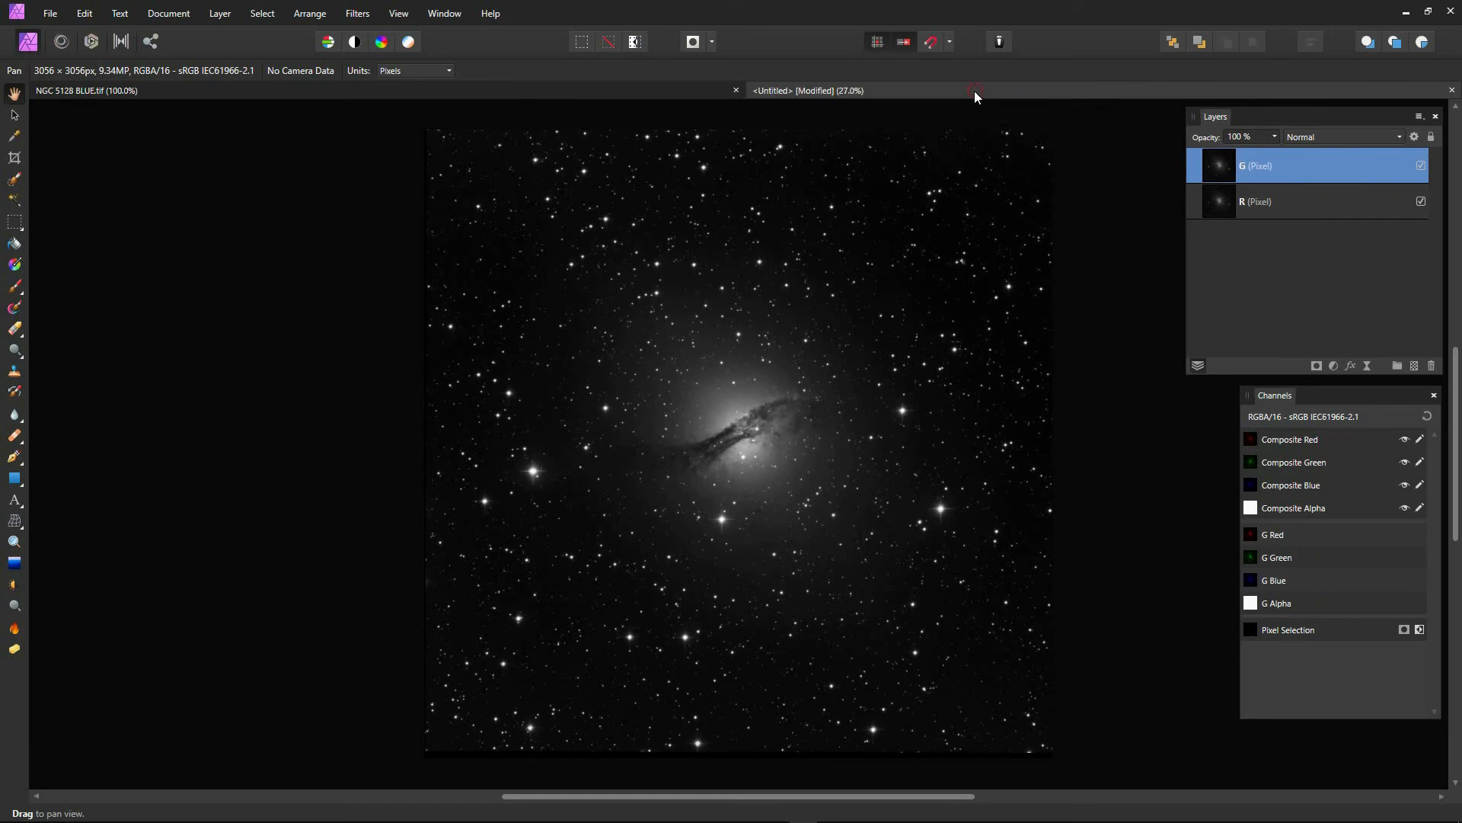
# Step: Copy the NGC 5128 BLUE.tif image into the untitled document as a layer named B and close the blue file
pyautogui.click(436, 93)
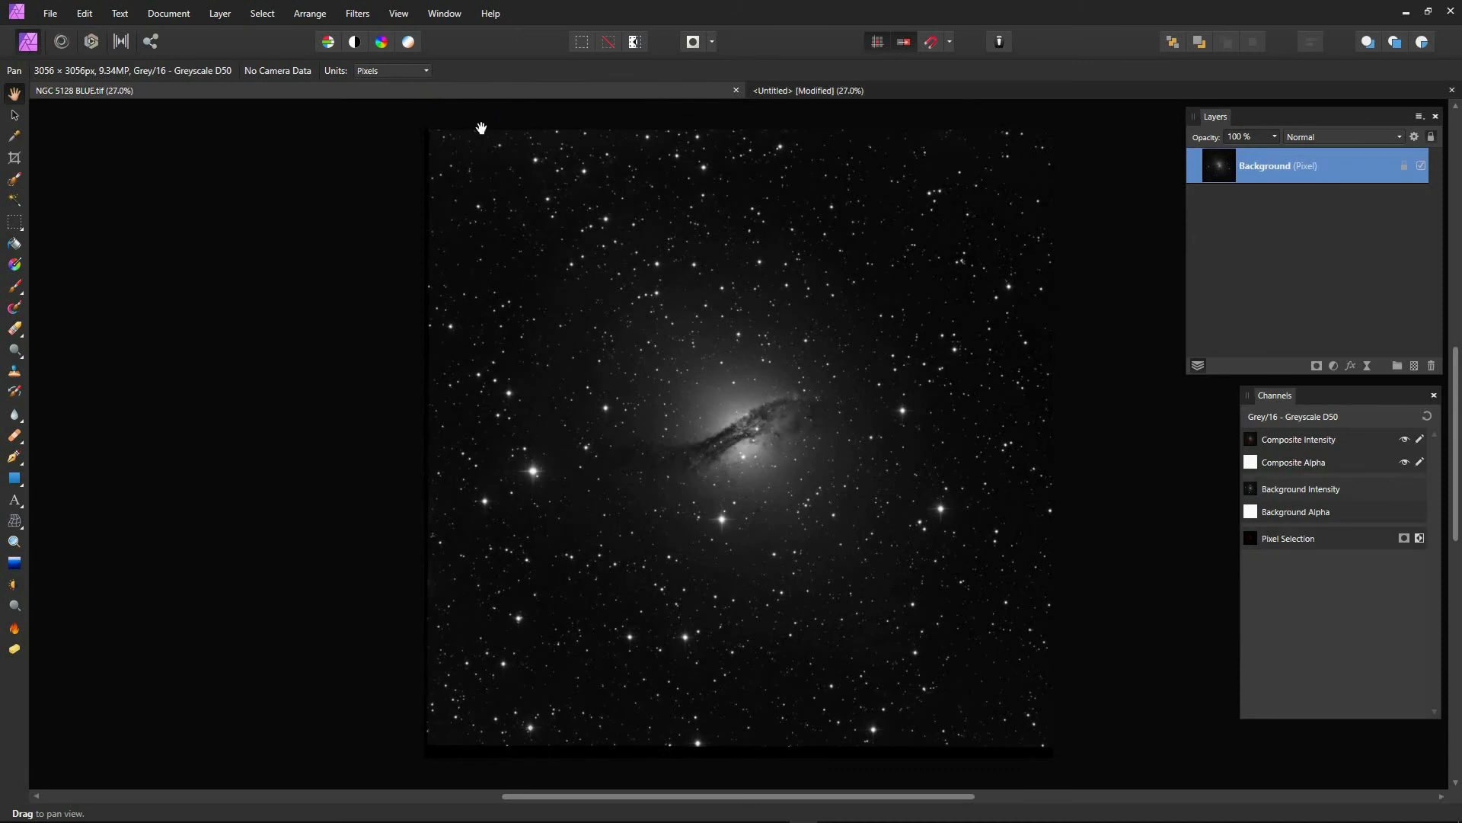
pyautogui.click(809, 97)
pyautogui.hotkey('ctrl', 'v')
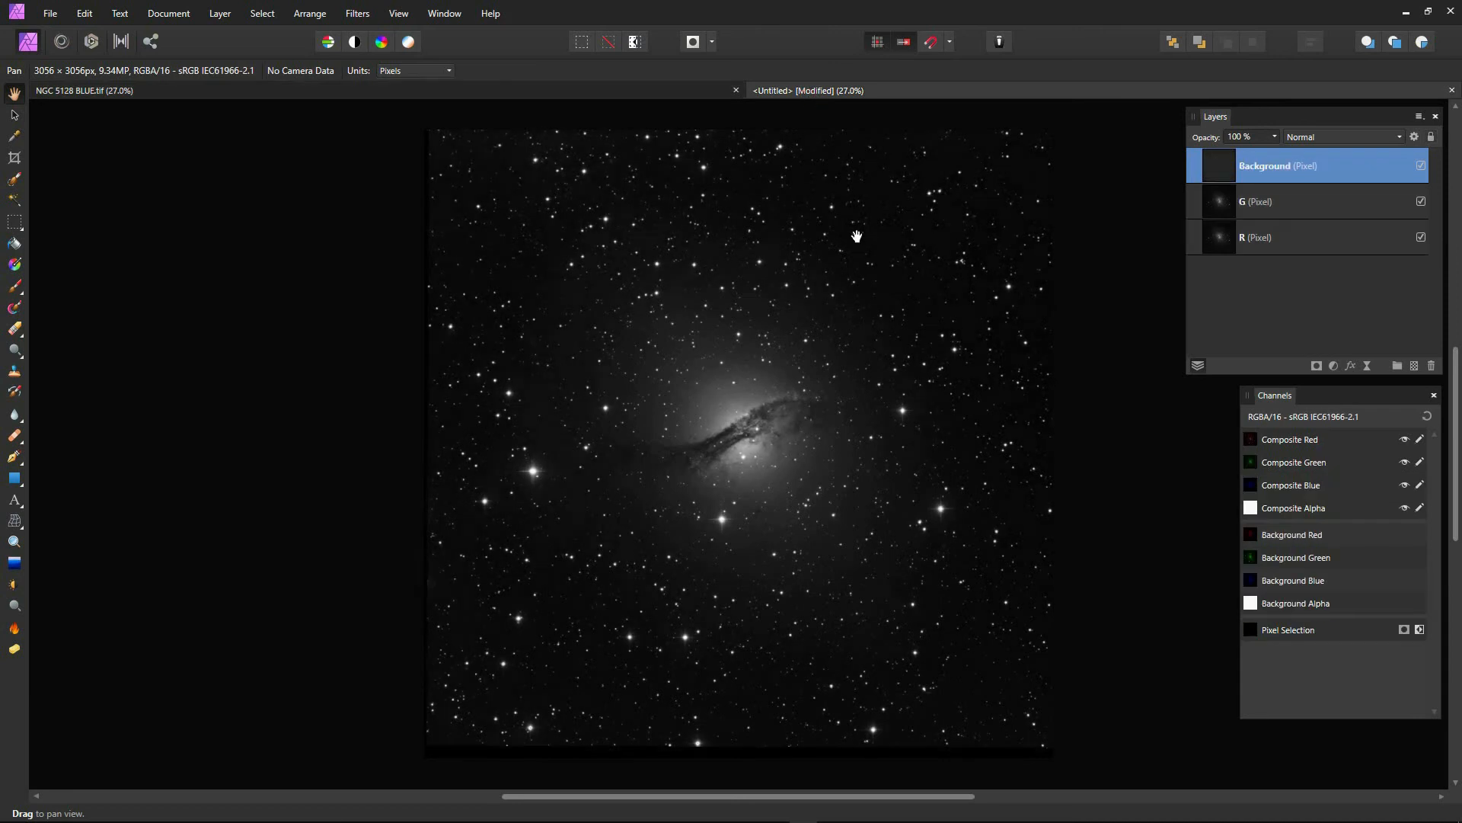
pyautogui.doubleClick(1270, 169)
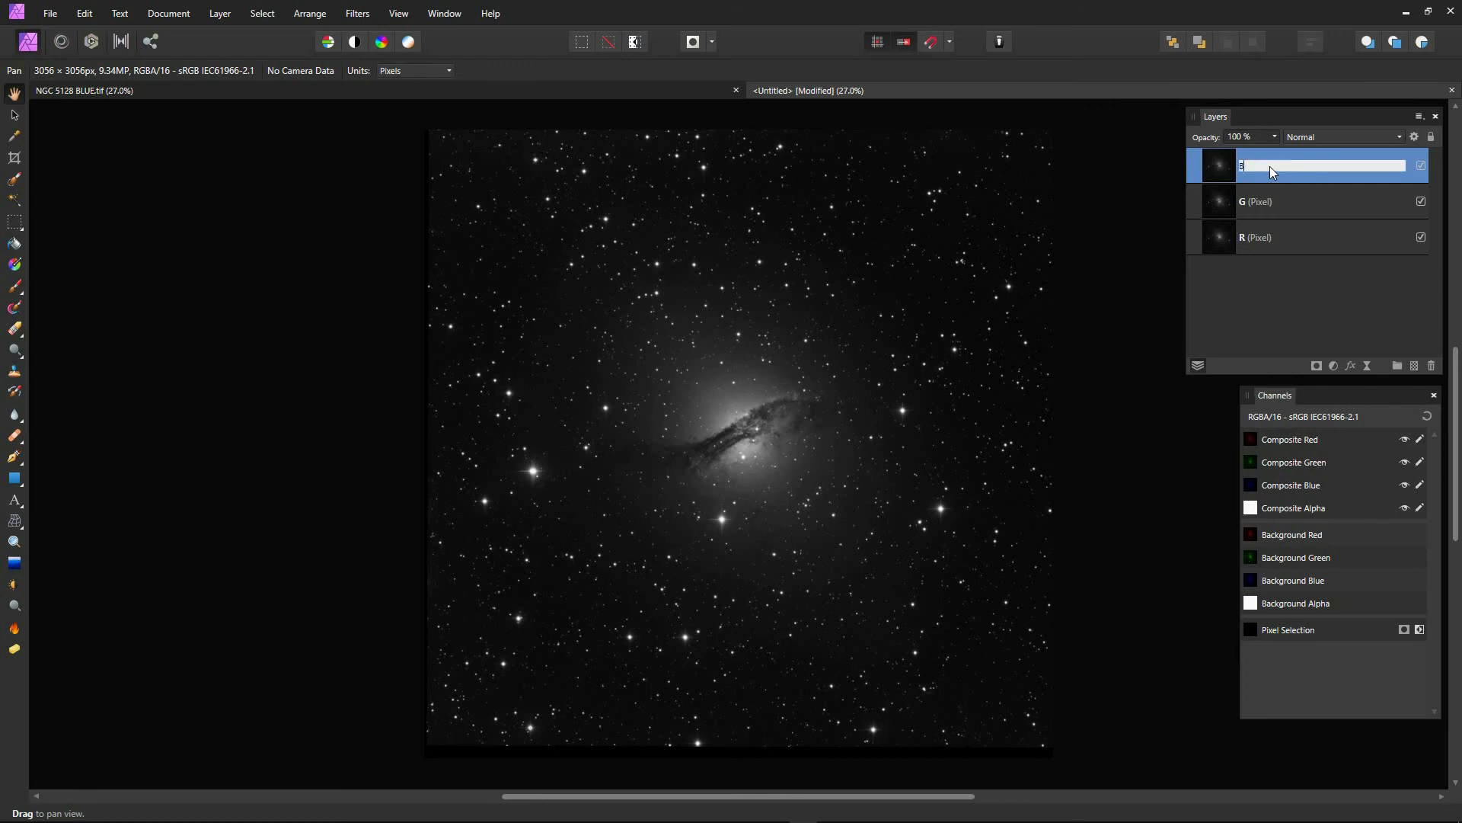
pyautogui.press('Return')
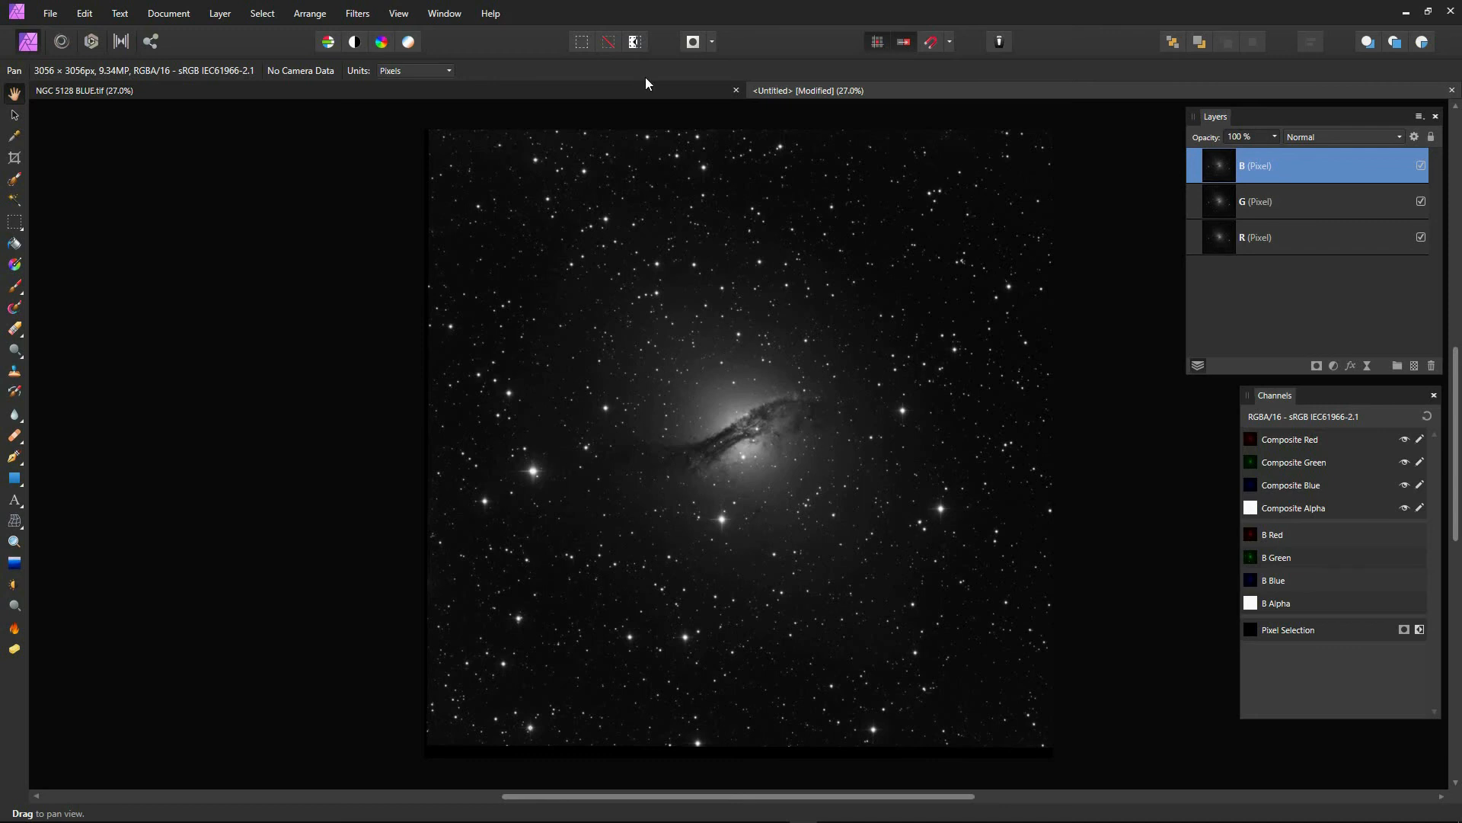
pyautogui.click(735, 90)
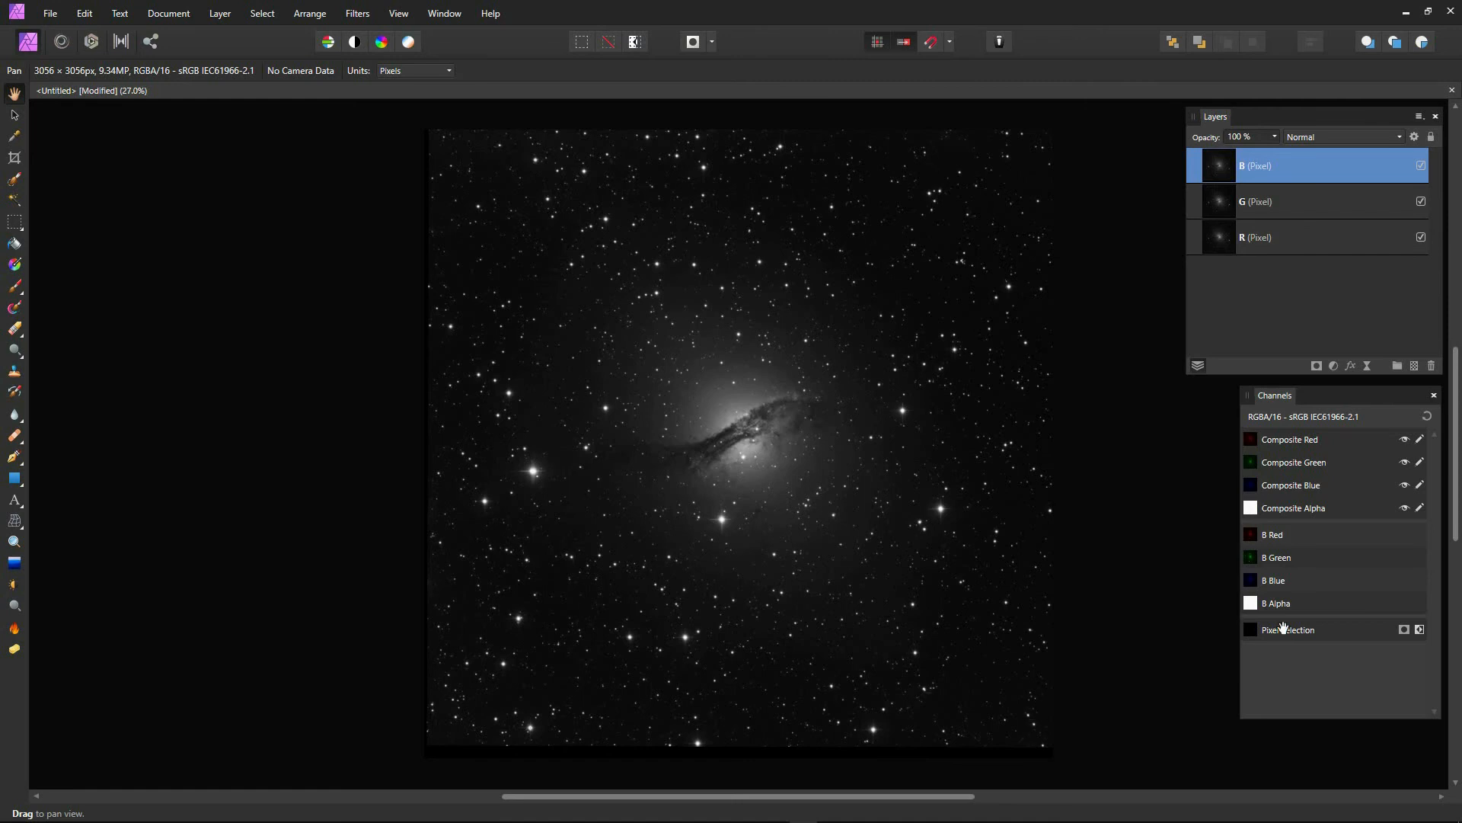
# Step: Create a spare channel from the R layer's red channel and name it RED
pyautogui.click(1280, 238)
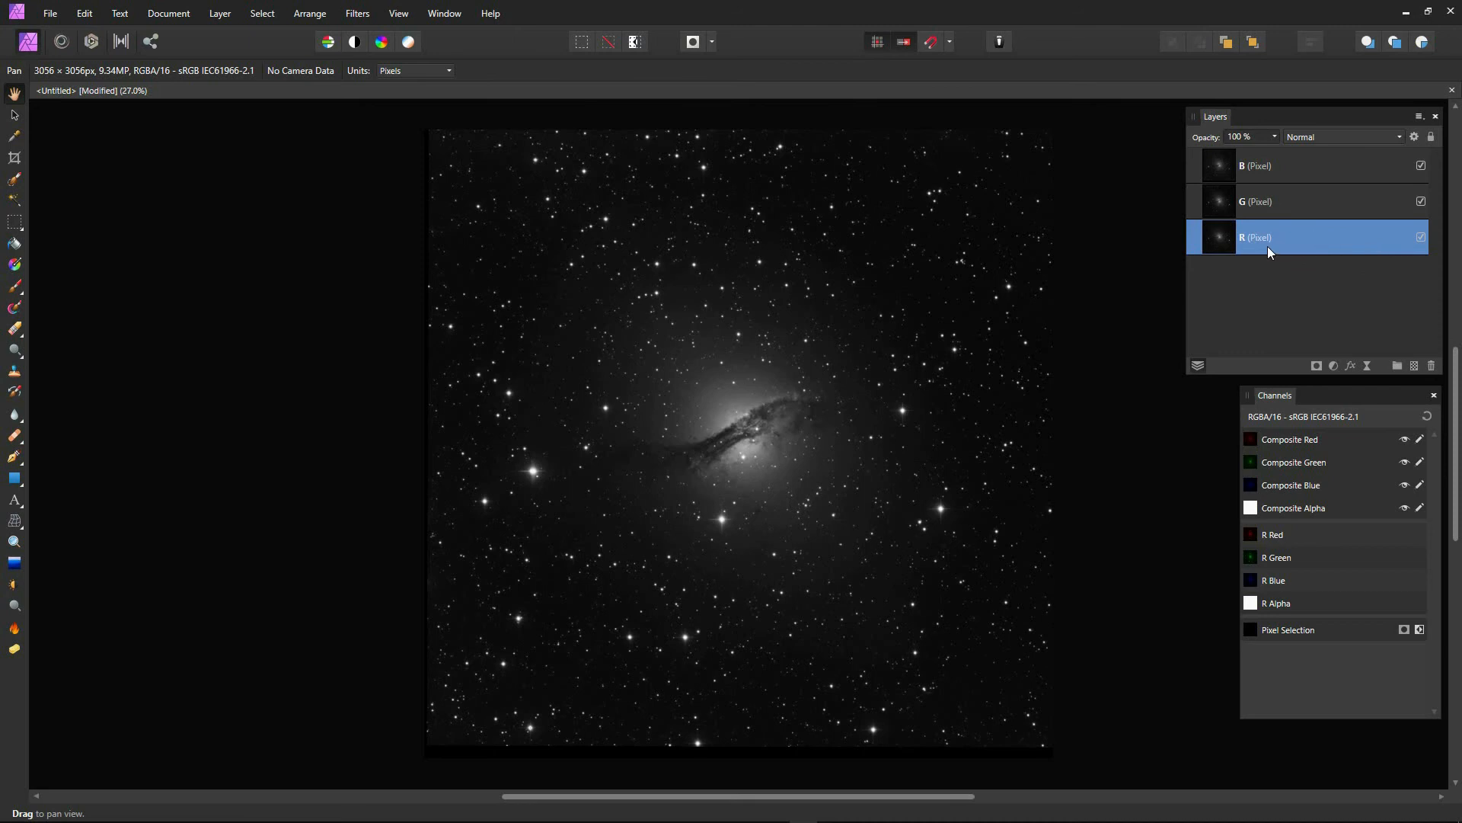
pyautogui.rightClick(1286, 535)
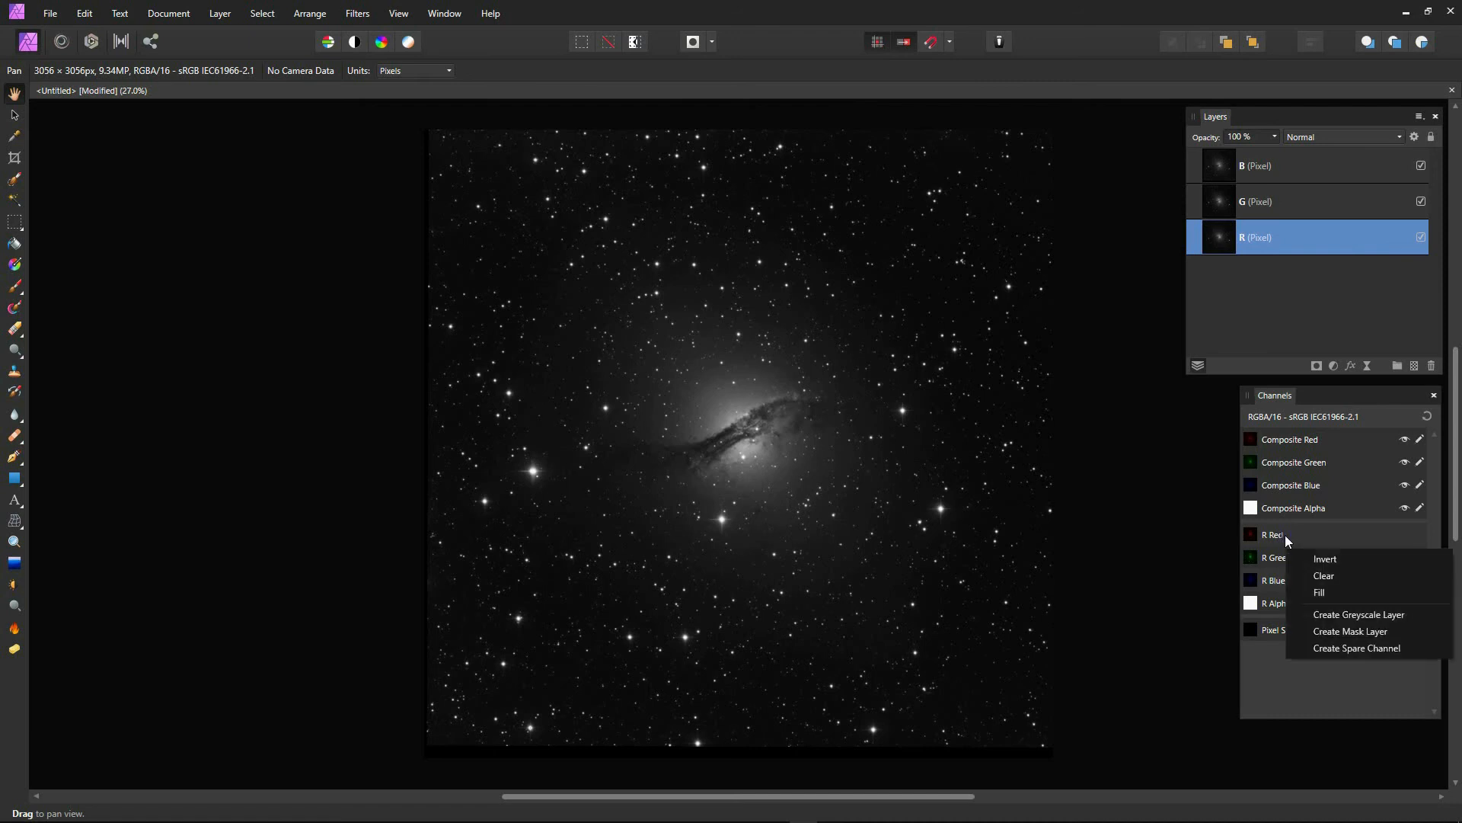
pyautogui.click(1342, 649)
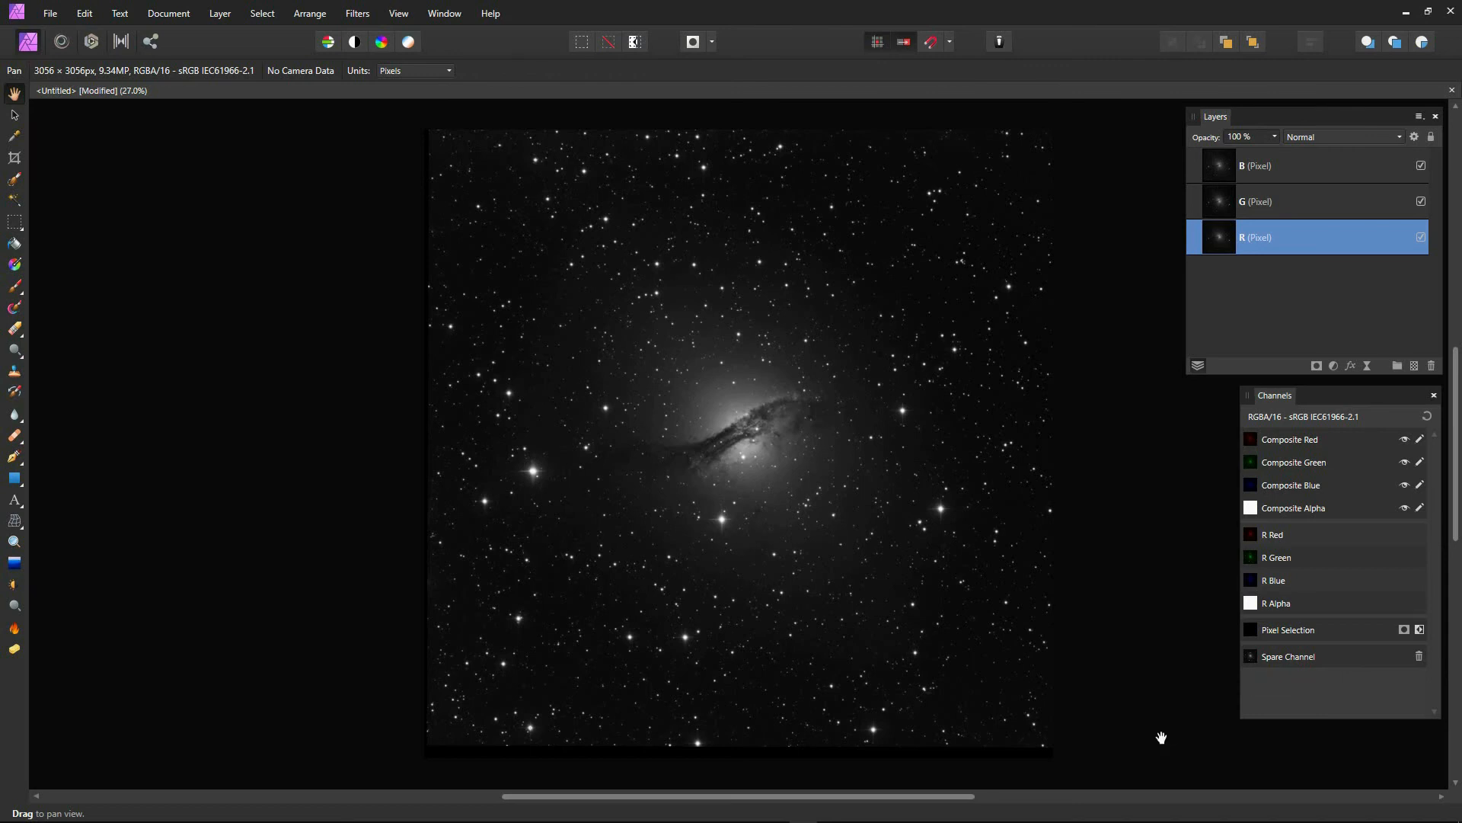
pyautogui.rightClick(1296, 657)
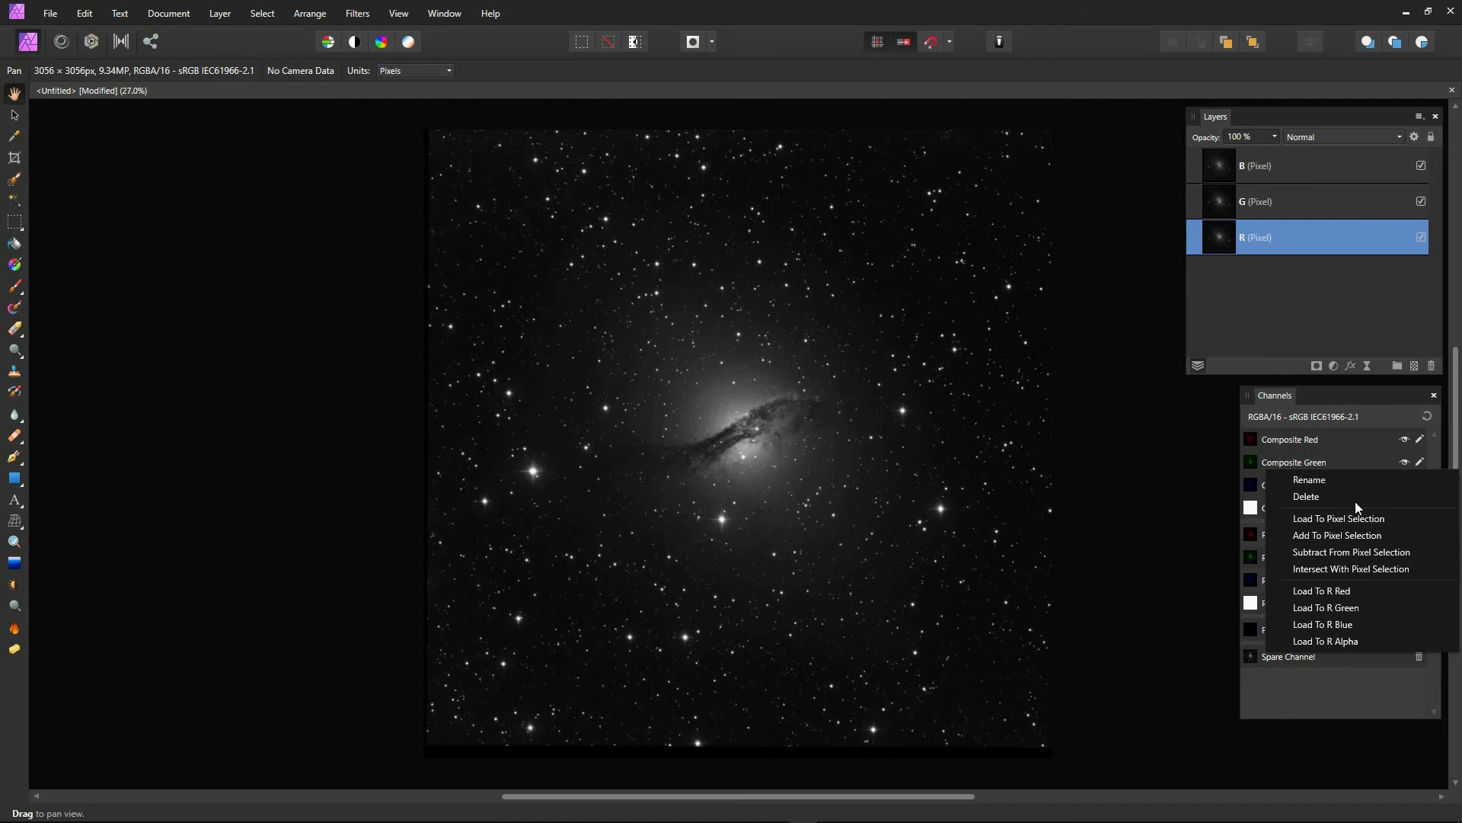
pyautogui.click(1335, 480)
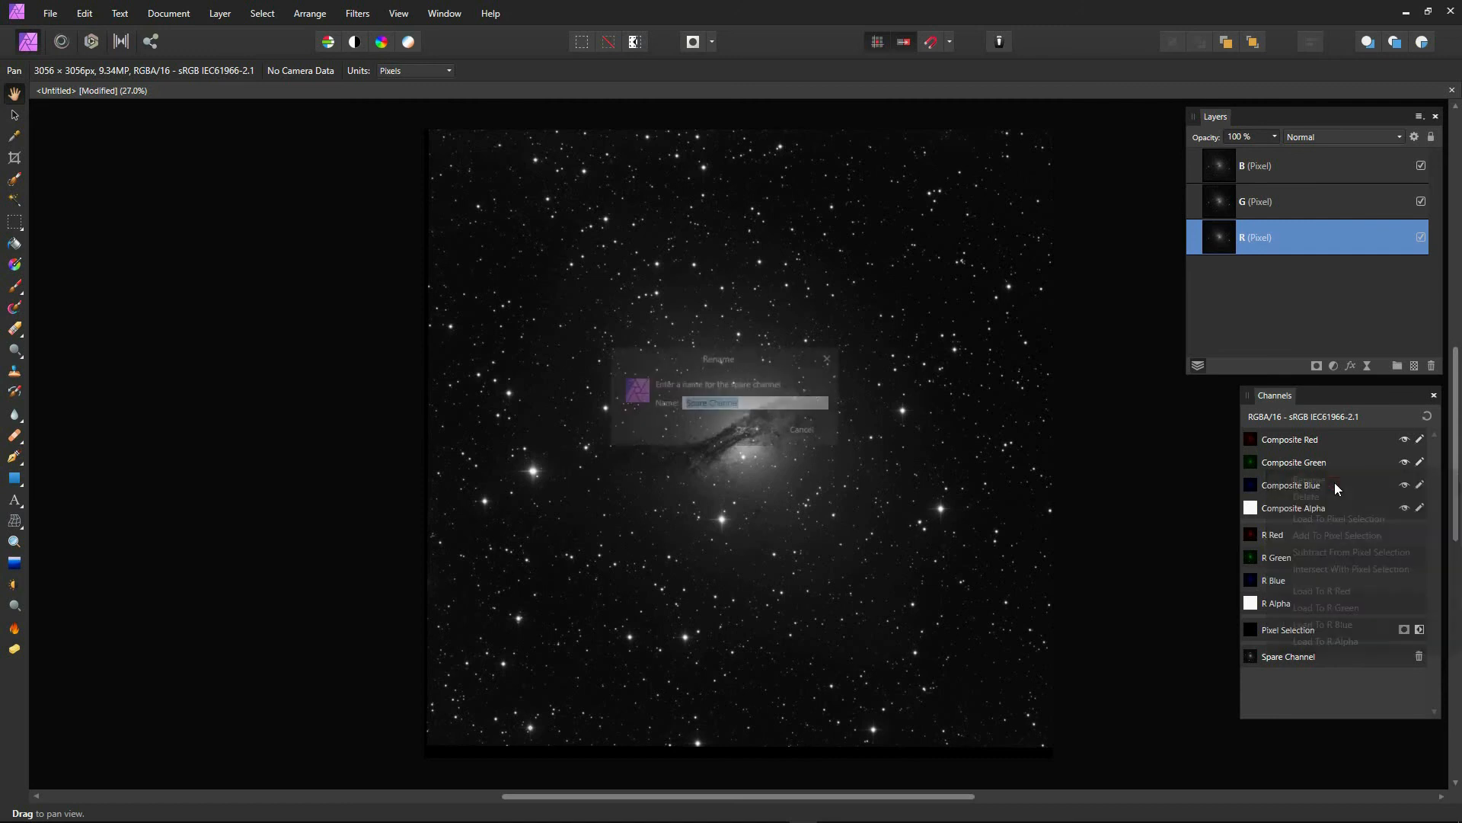
pyautogui.write('RED')
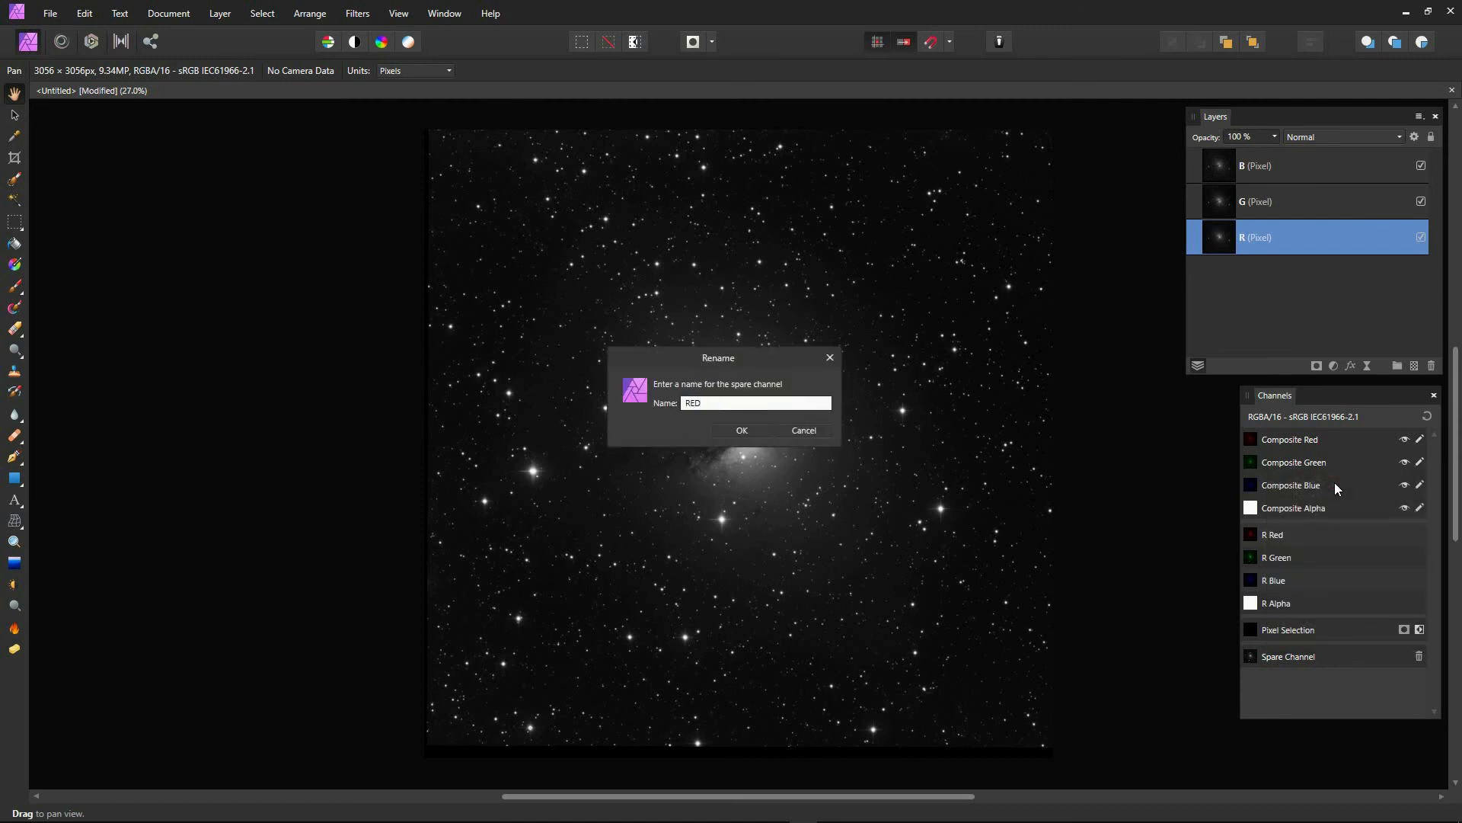
pyautogui.press('Return')
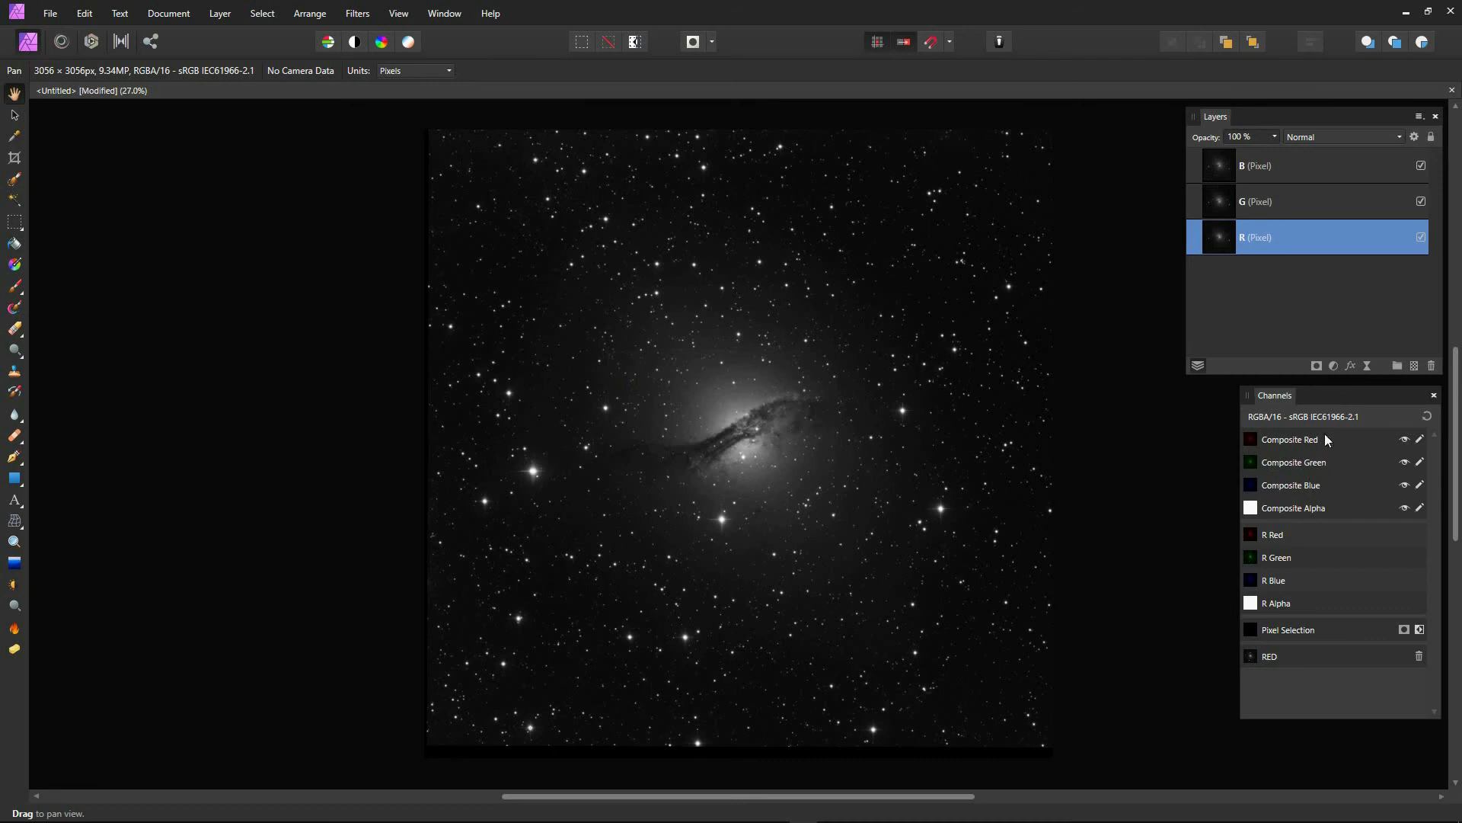
# Step: Create a spare channel from the G layer's green channel and name it GREEN
pyautogui.click(1299, 203)
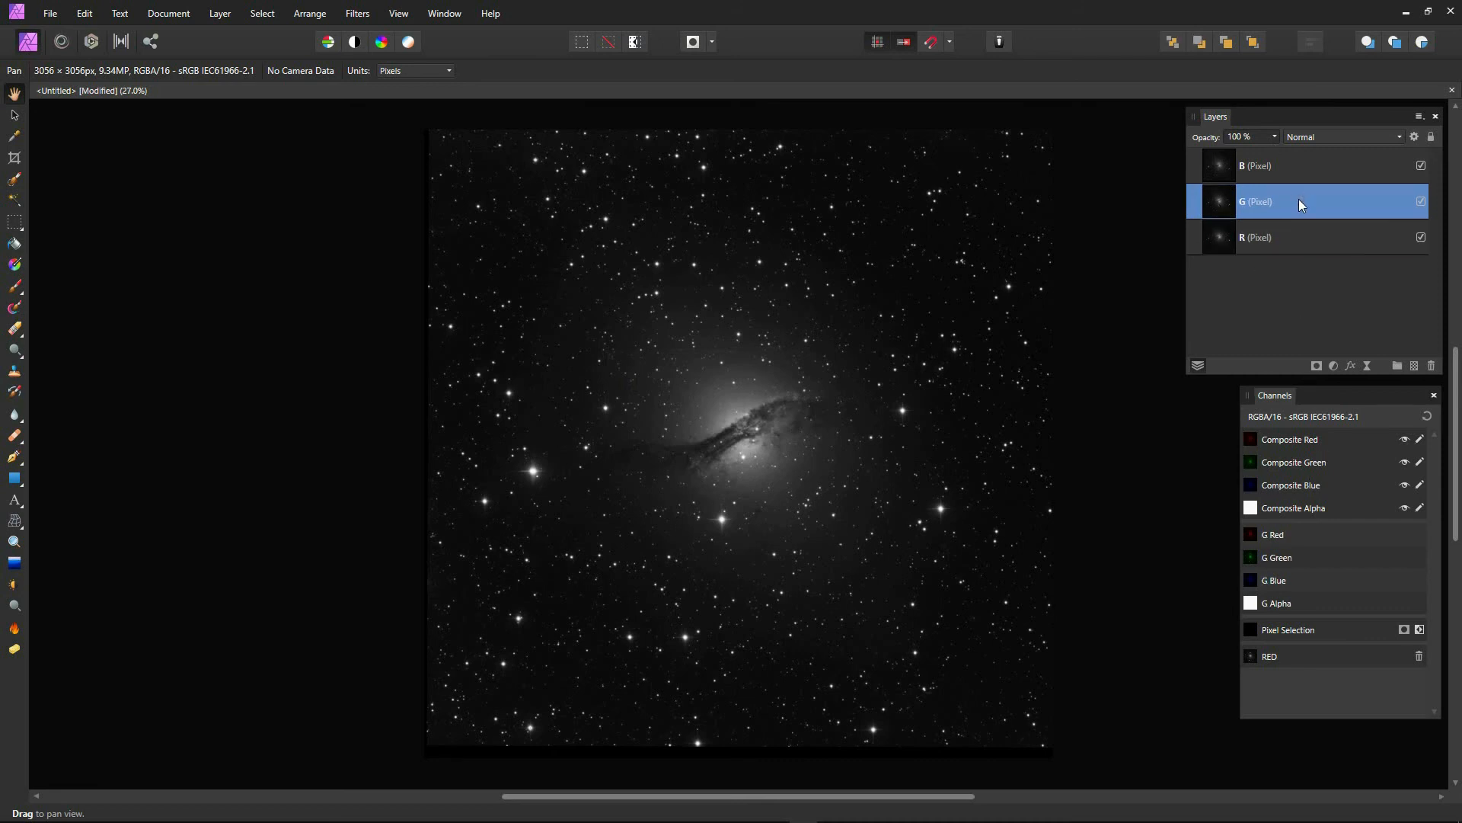
pyautogui.rightClick(1280, 560)
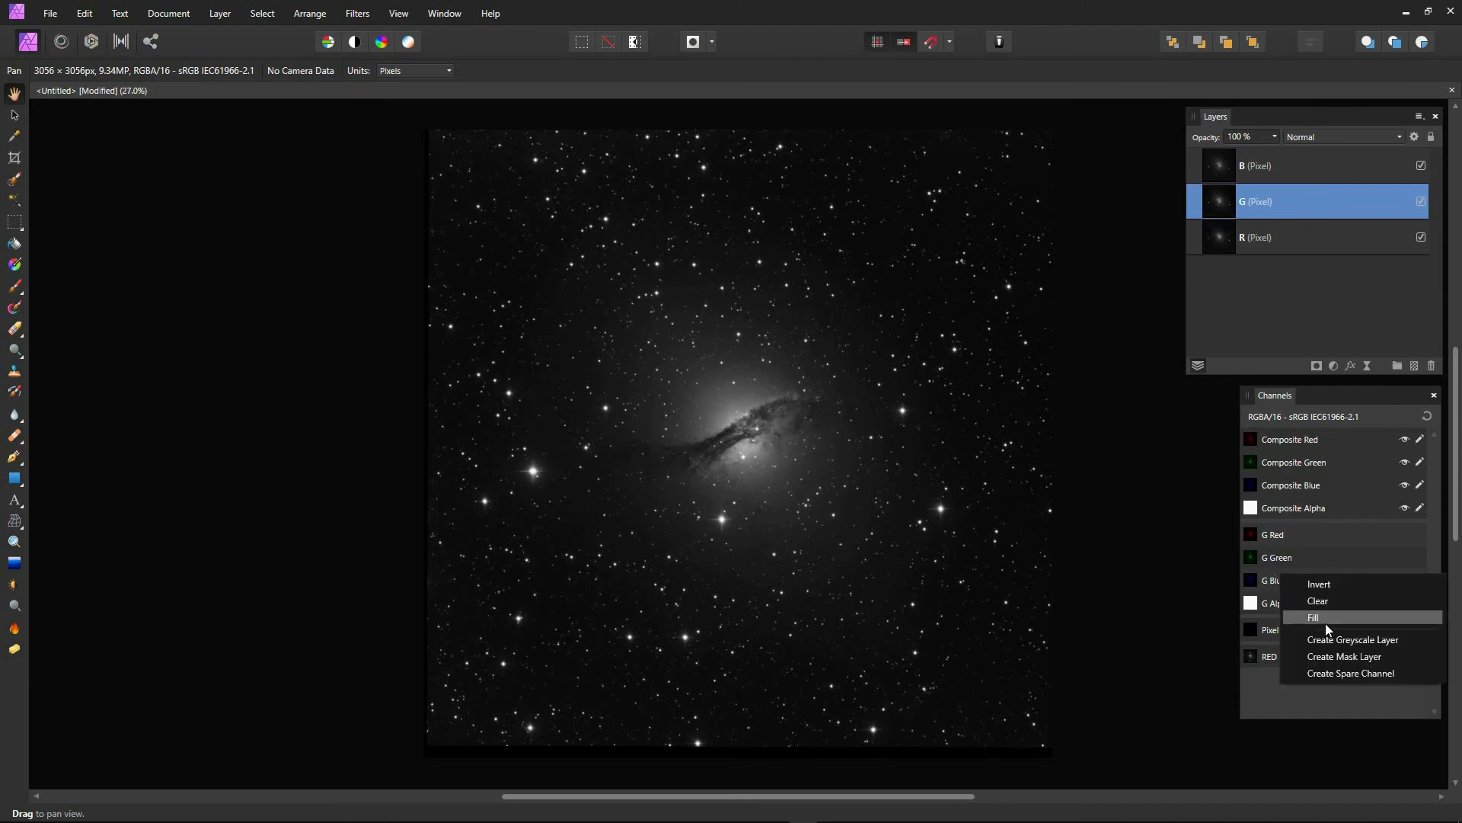
pyautogui.click(1342, 672)
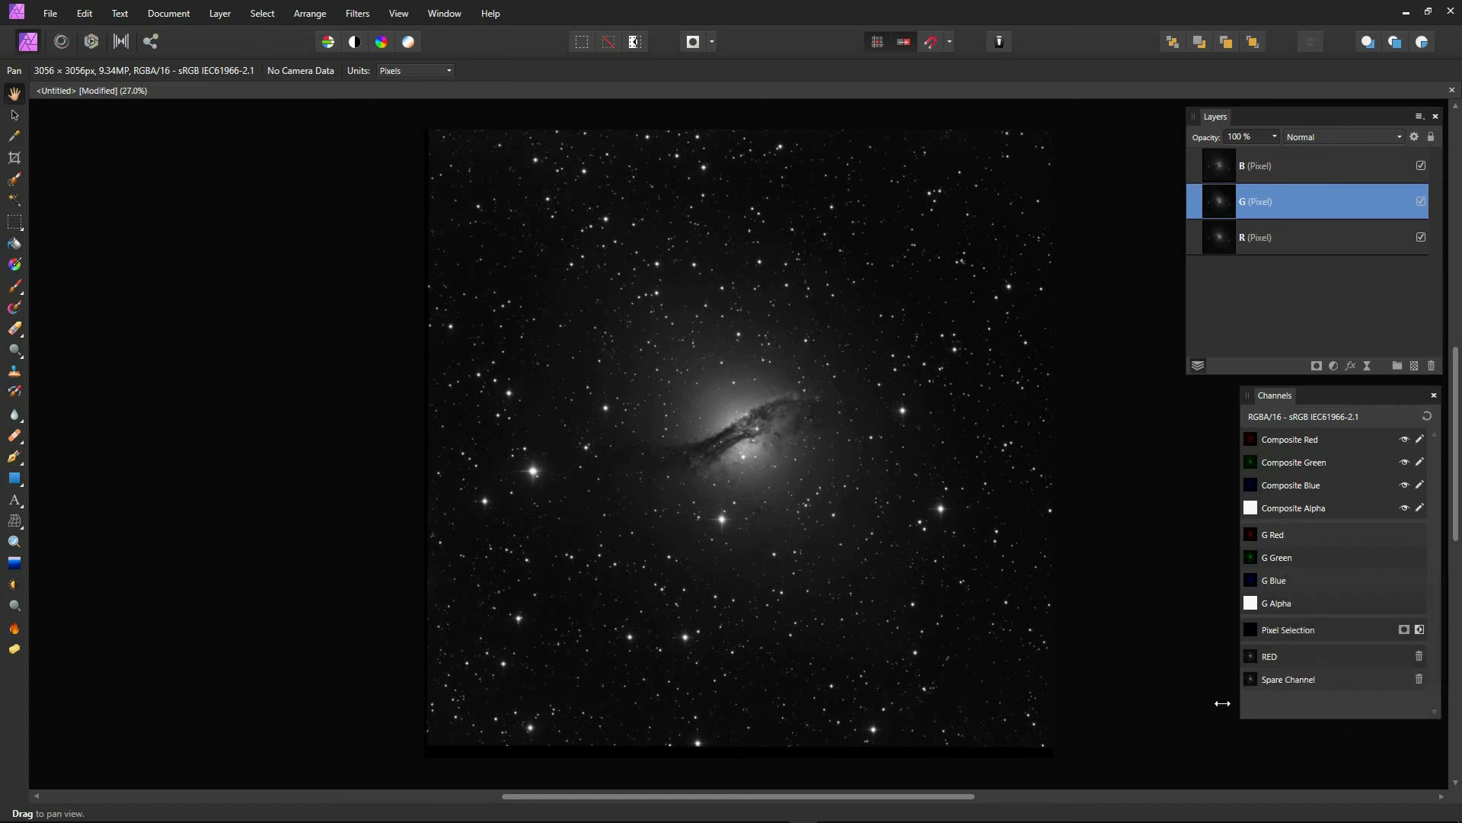
pyautogui.rightClick(1295, 679)
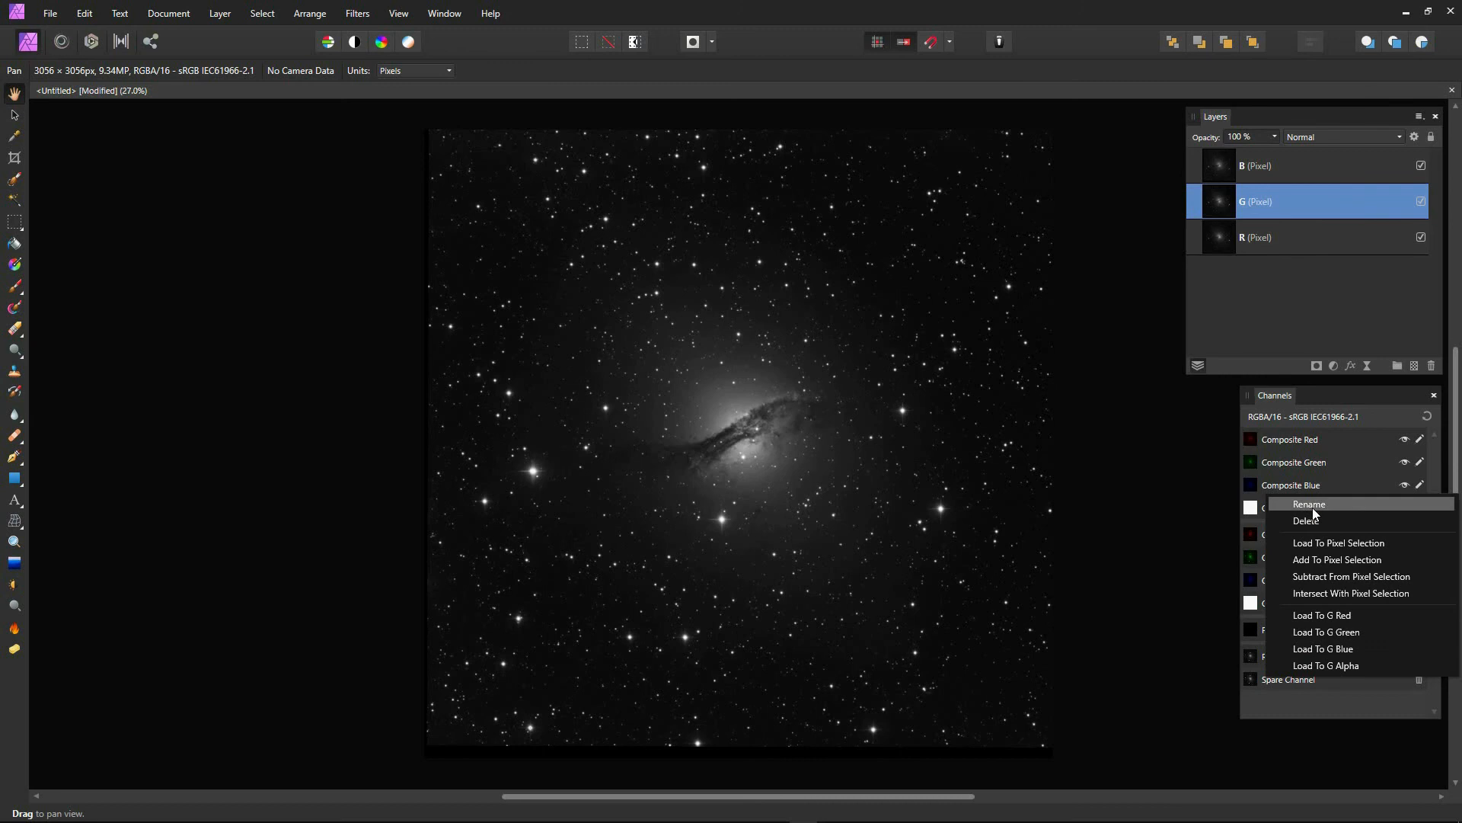
pyautogui.click(1313, 505)
pyautogui.write('GREEN')
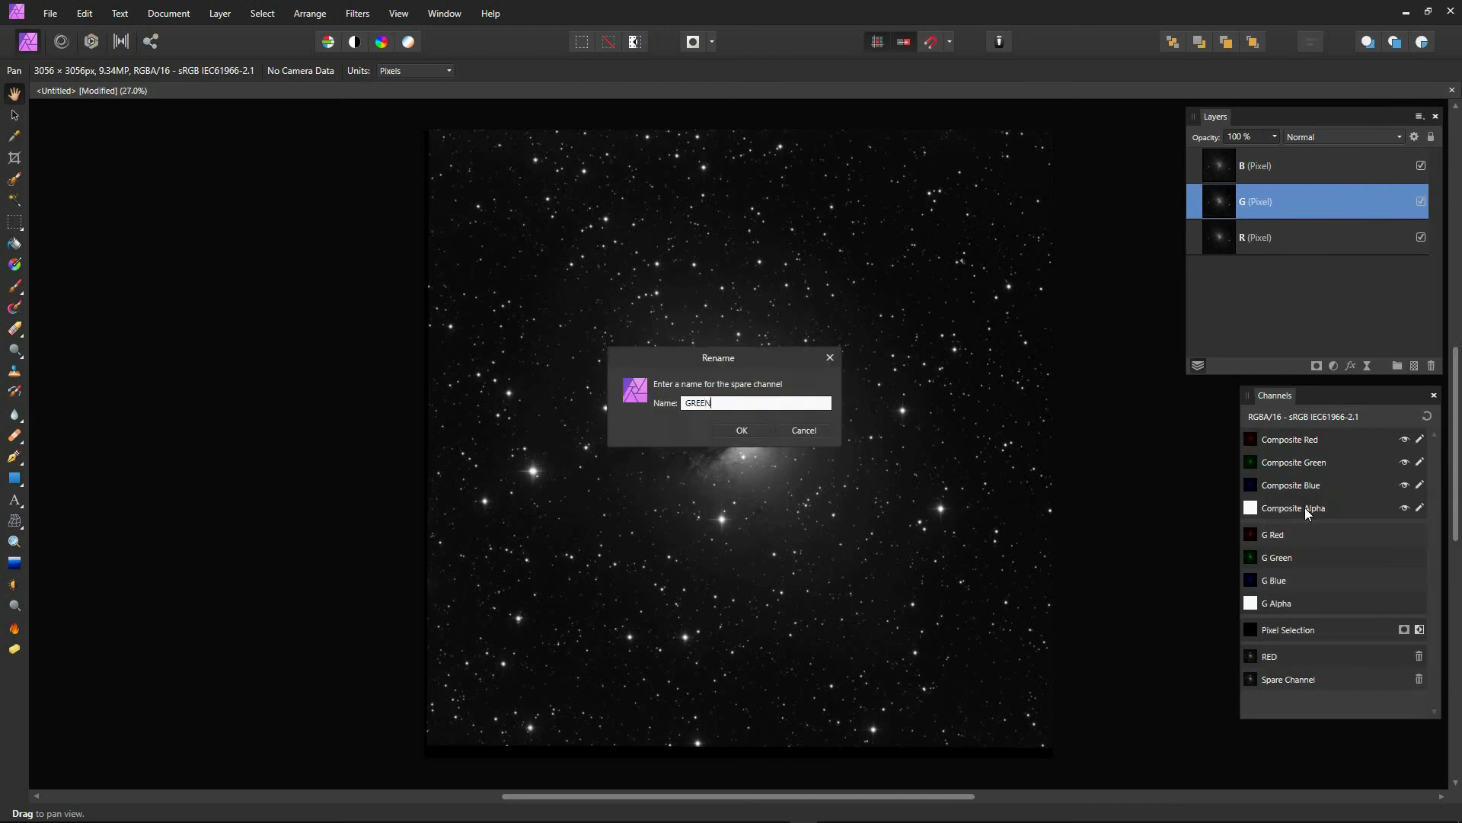
pyautogui.press('Return')
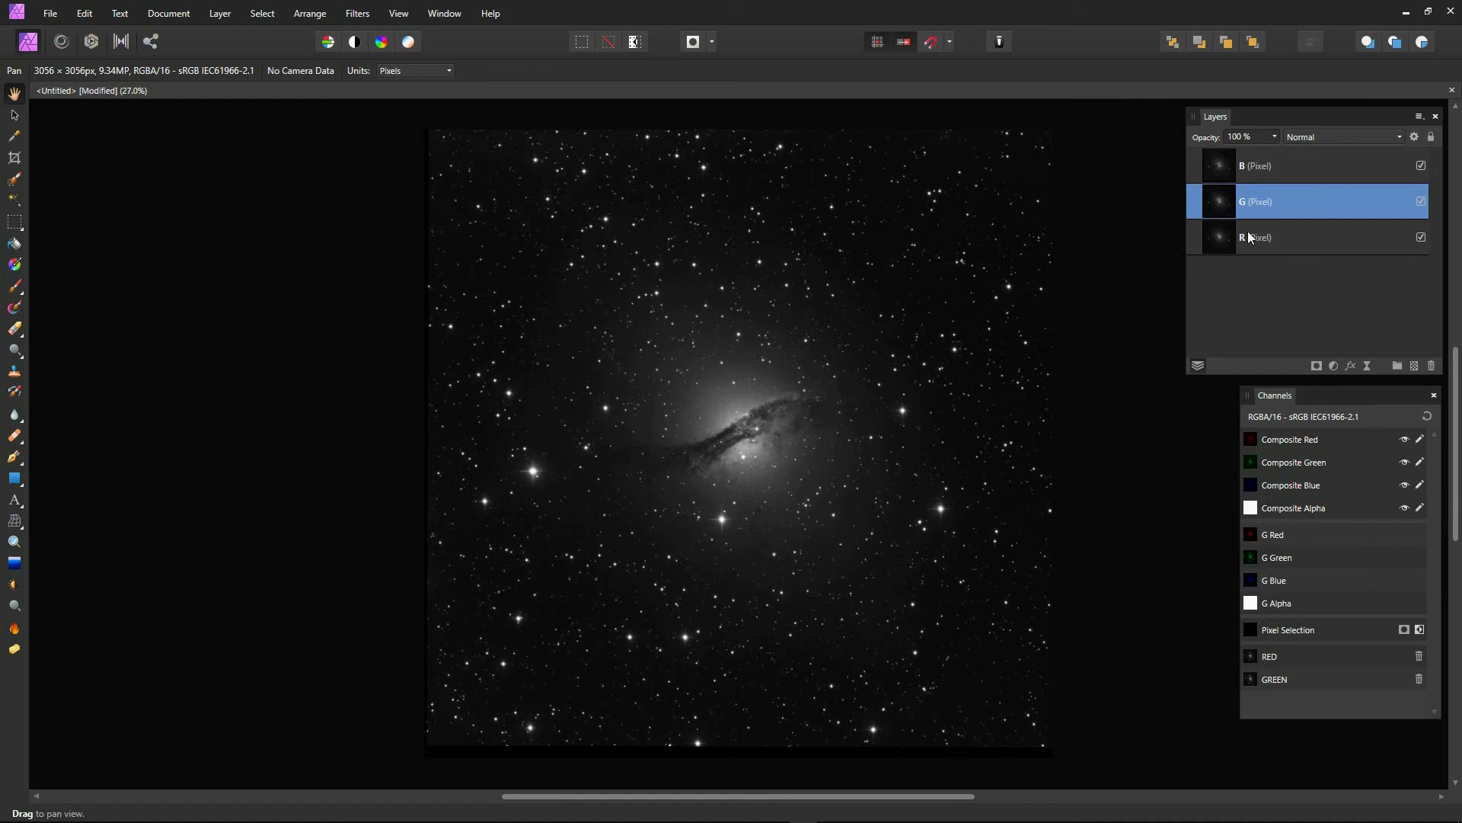
# Step: Create a spare channel from the B layer's blue channel and name it BLUE
pyautogui.click(1263, 166)
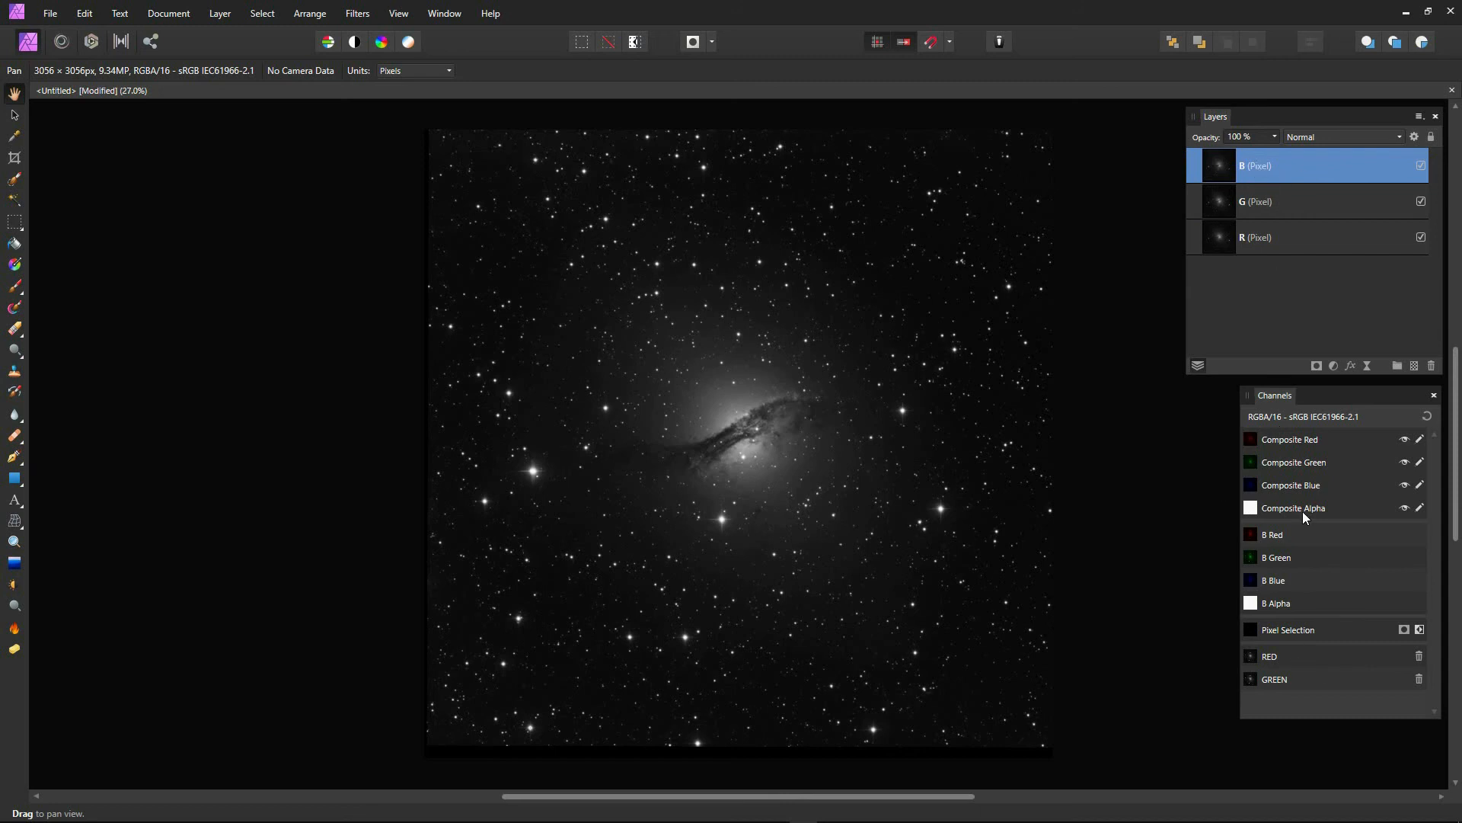
pyautogui.rightClick(1287, 579)
pyautogui.click(1342, 693)
pyautogui.rightClick(1296, 703)
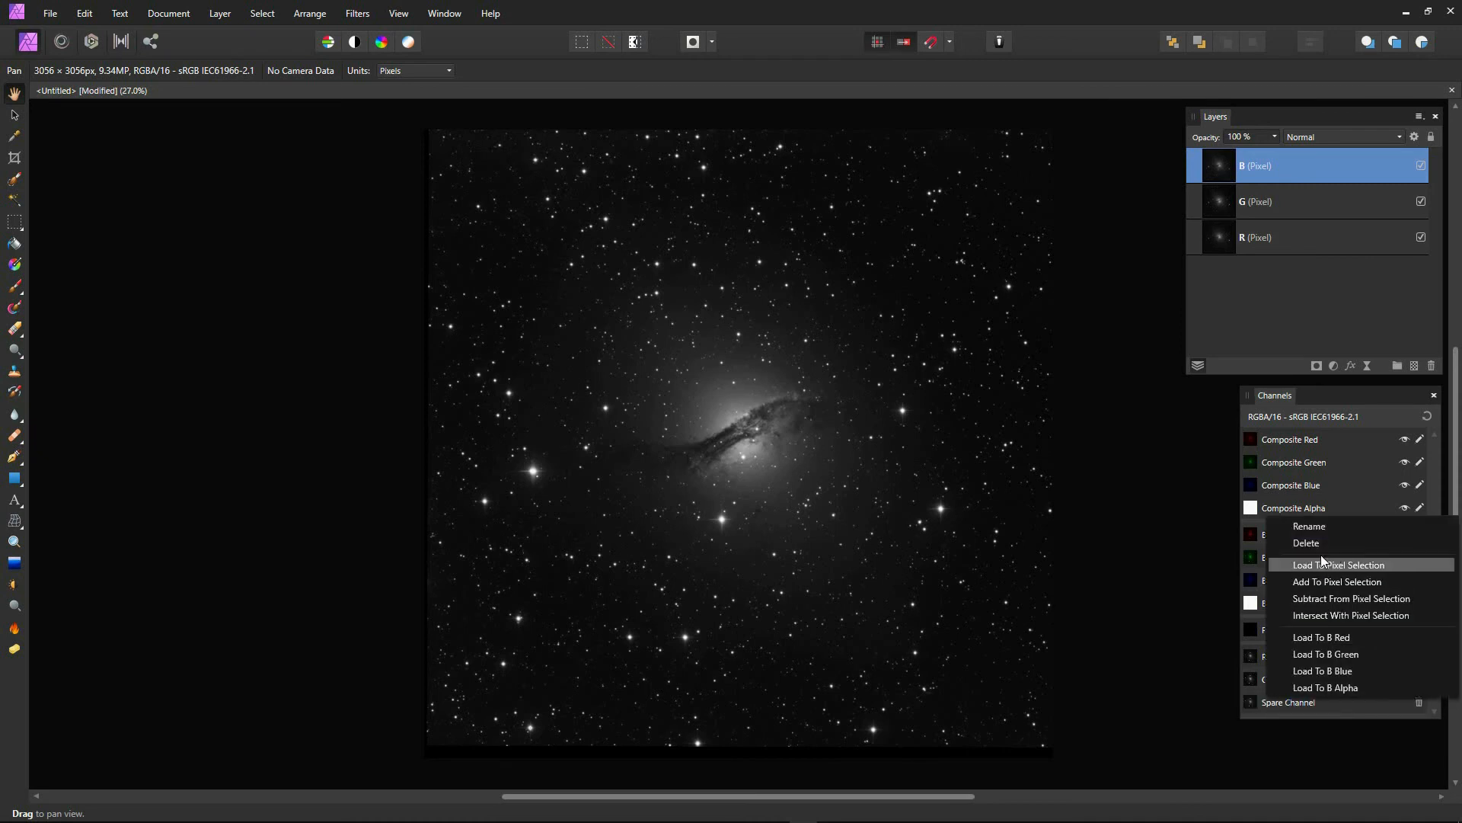
pyautogui.click(1309, 527)
pyautogui.write('BLUE')
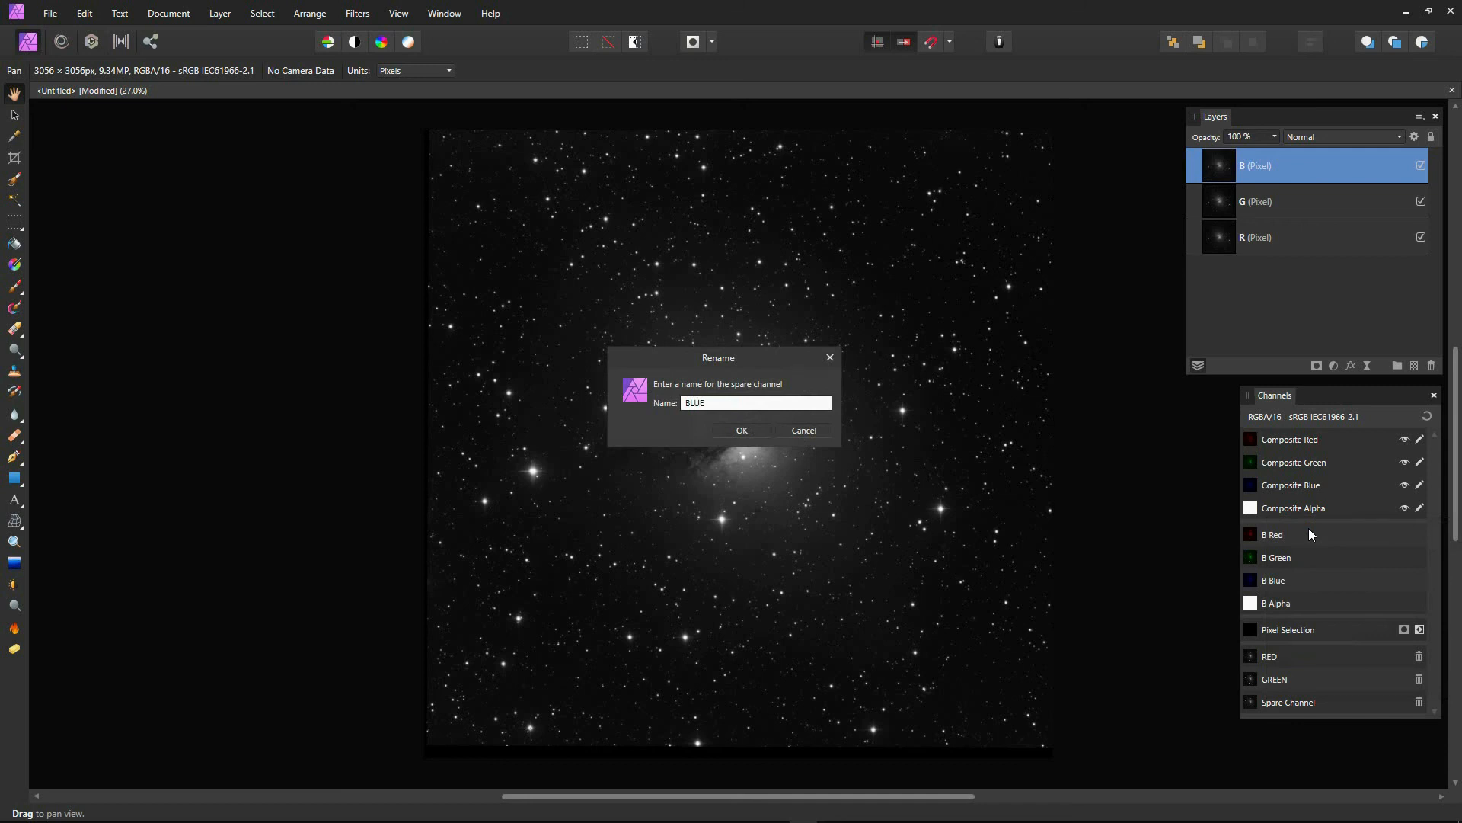
pyautogui.press('Return')
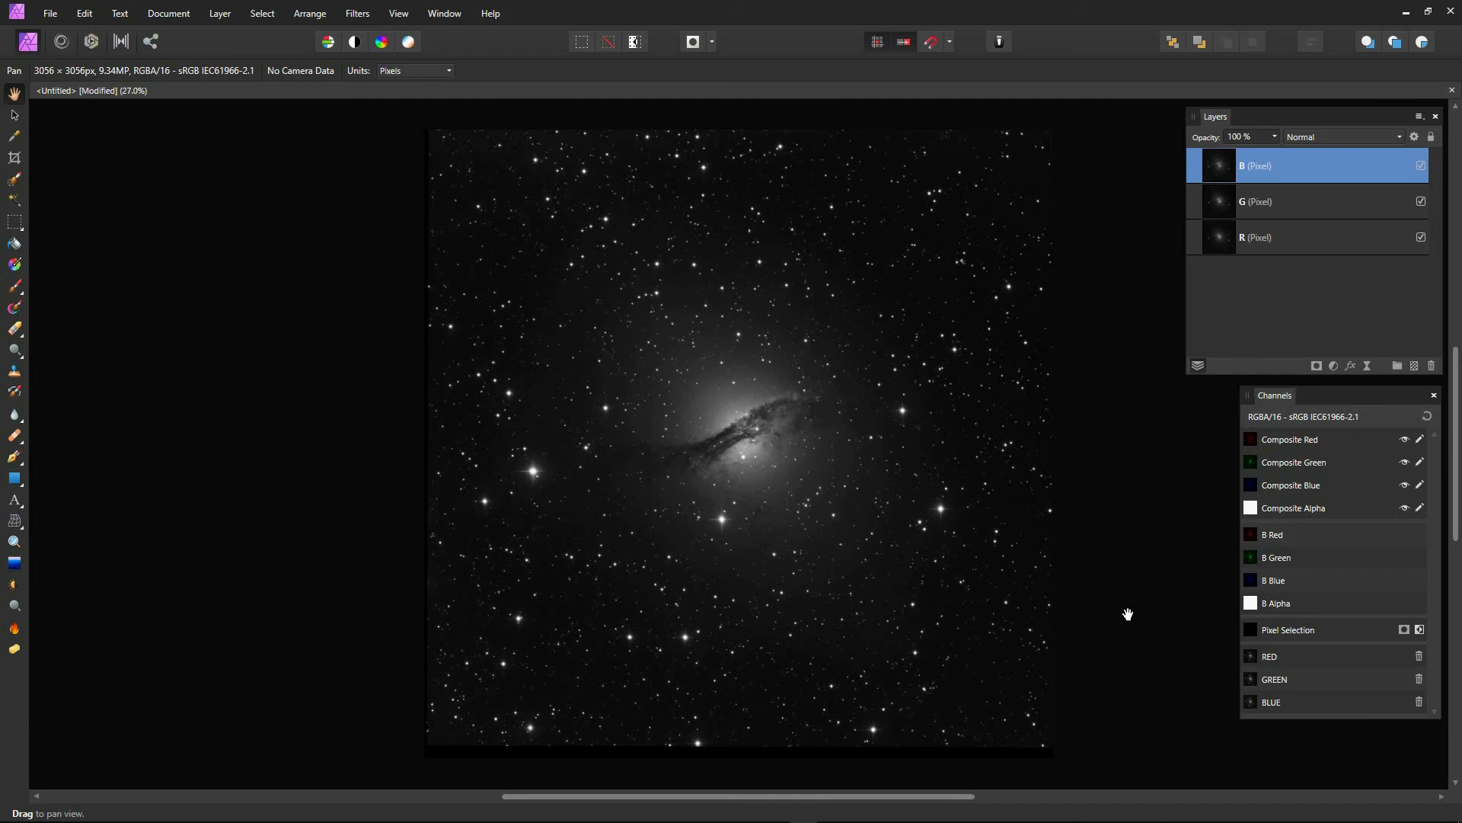
# Step: Add a new empty pixel layer above the B layer and name it RGB
pyautogui.click(223, 15)
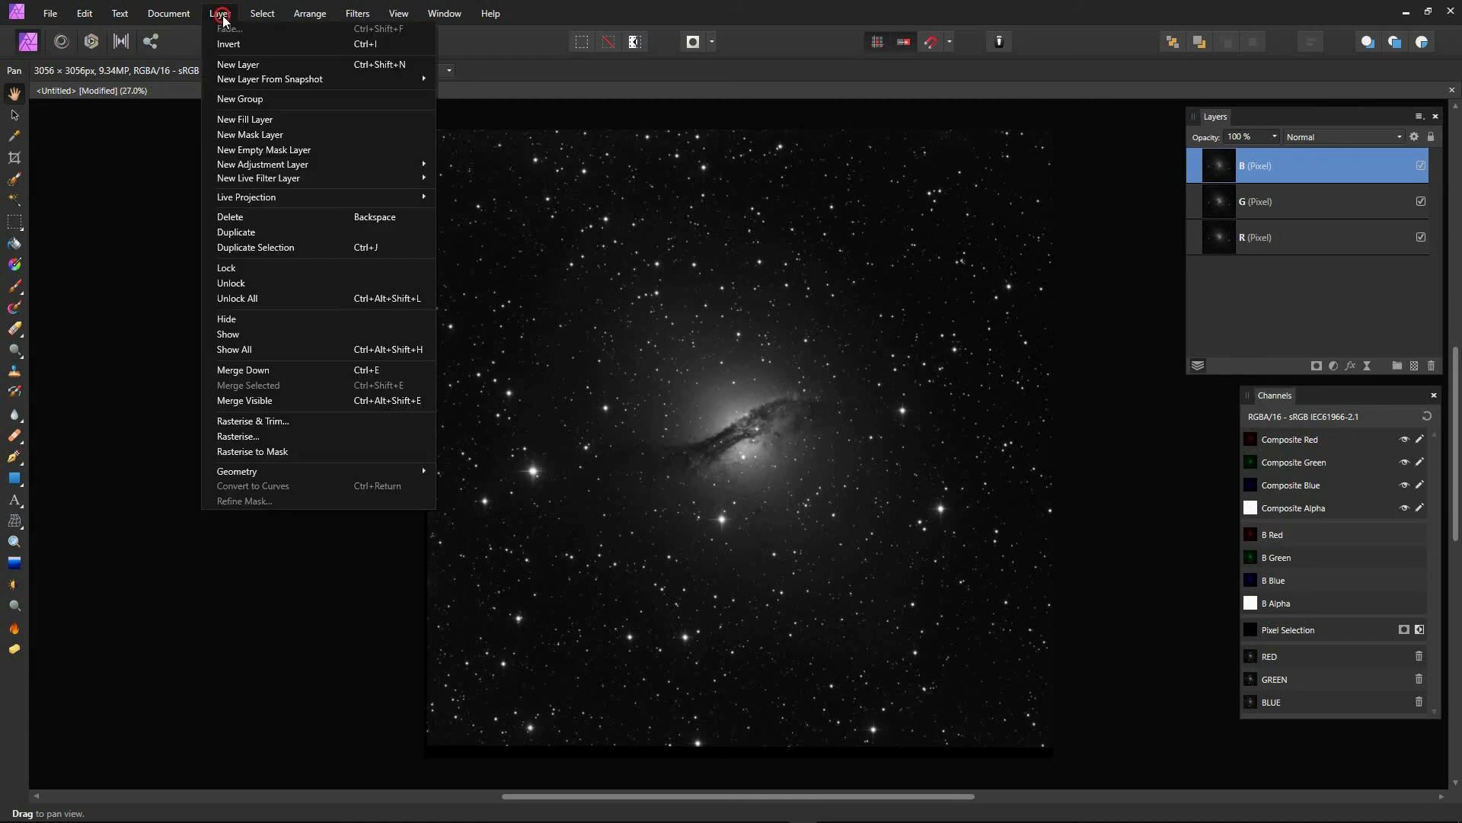
pyautogui.click(232, 63)
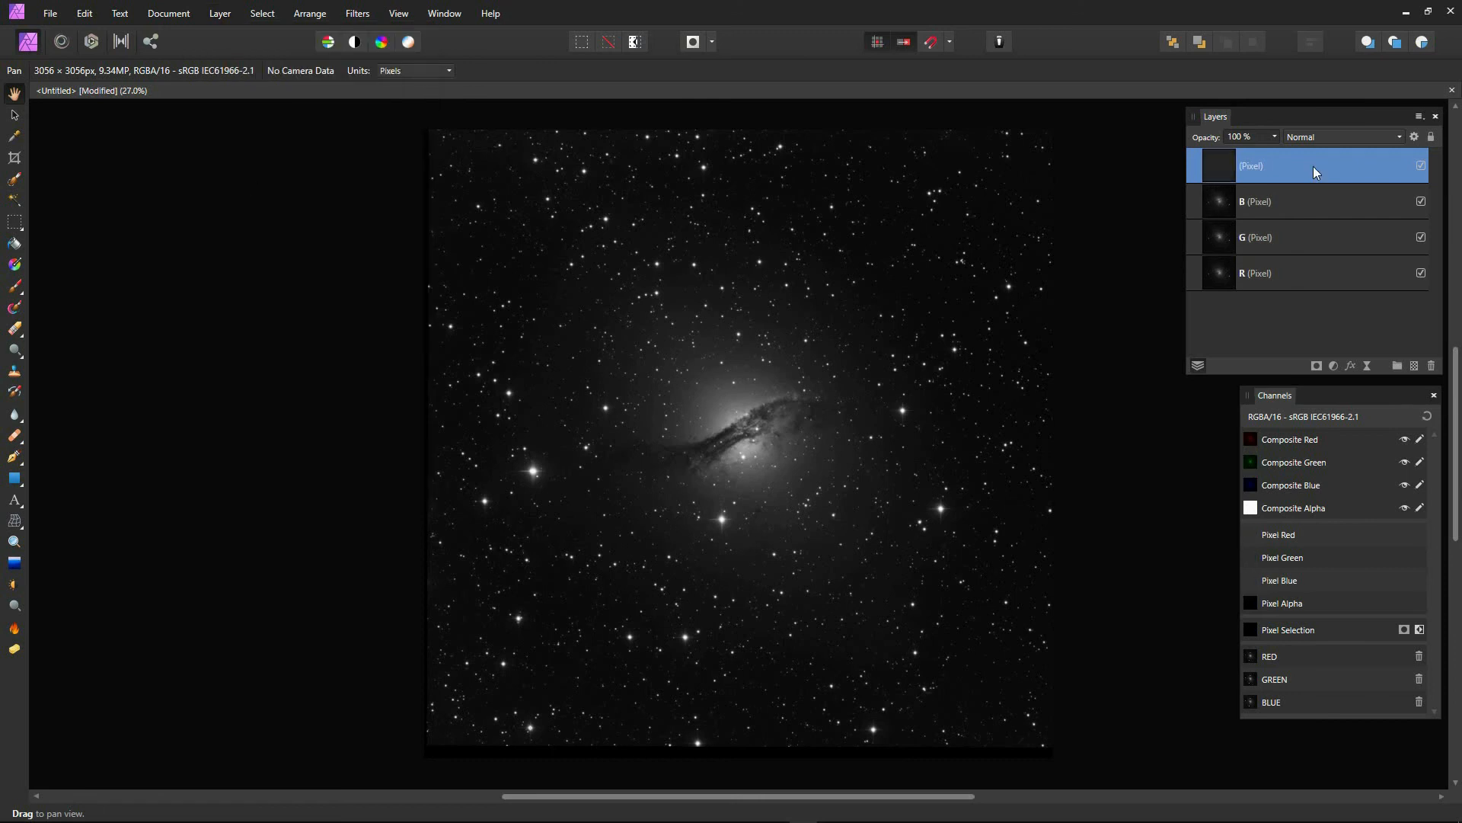
pyautogui.doubleClick(1251, 166)
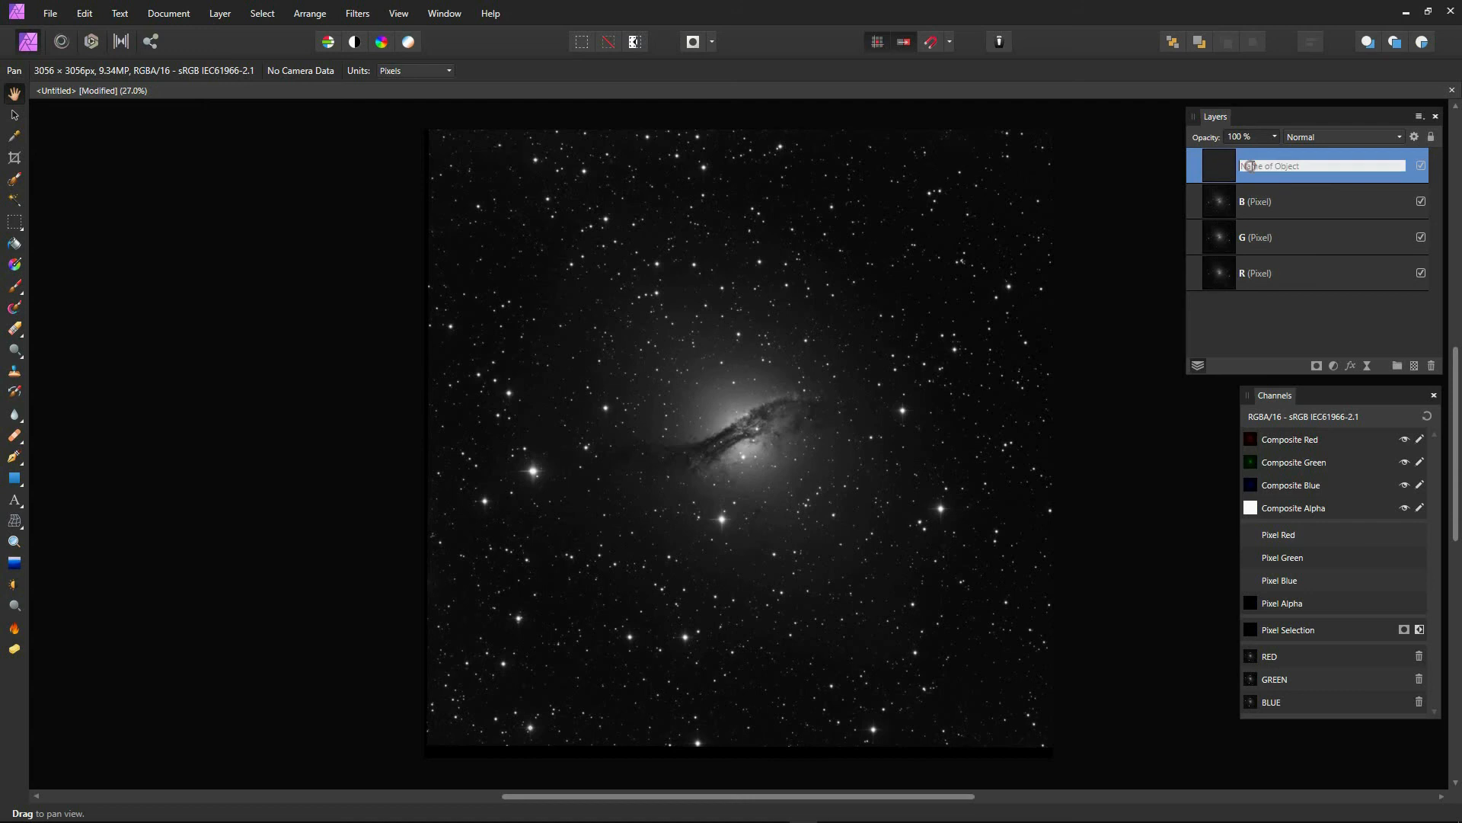
pyautogui.write('RGB')
pyautogui.press('Return')
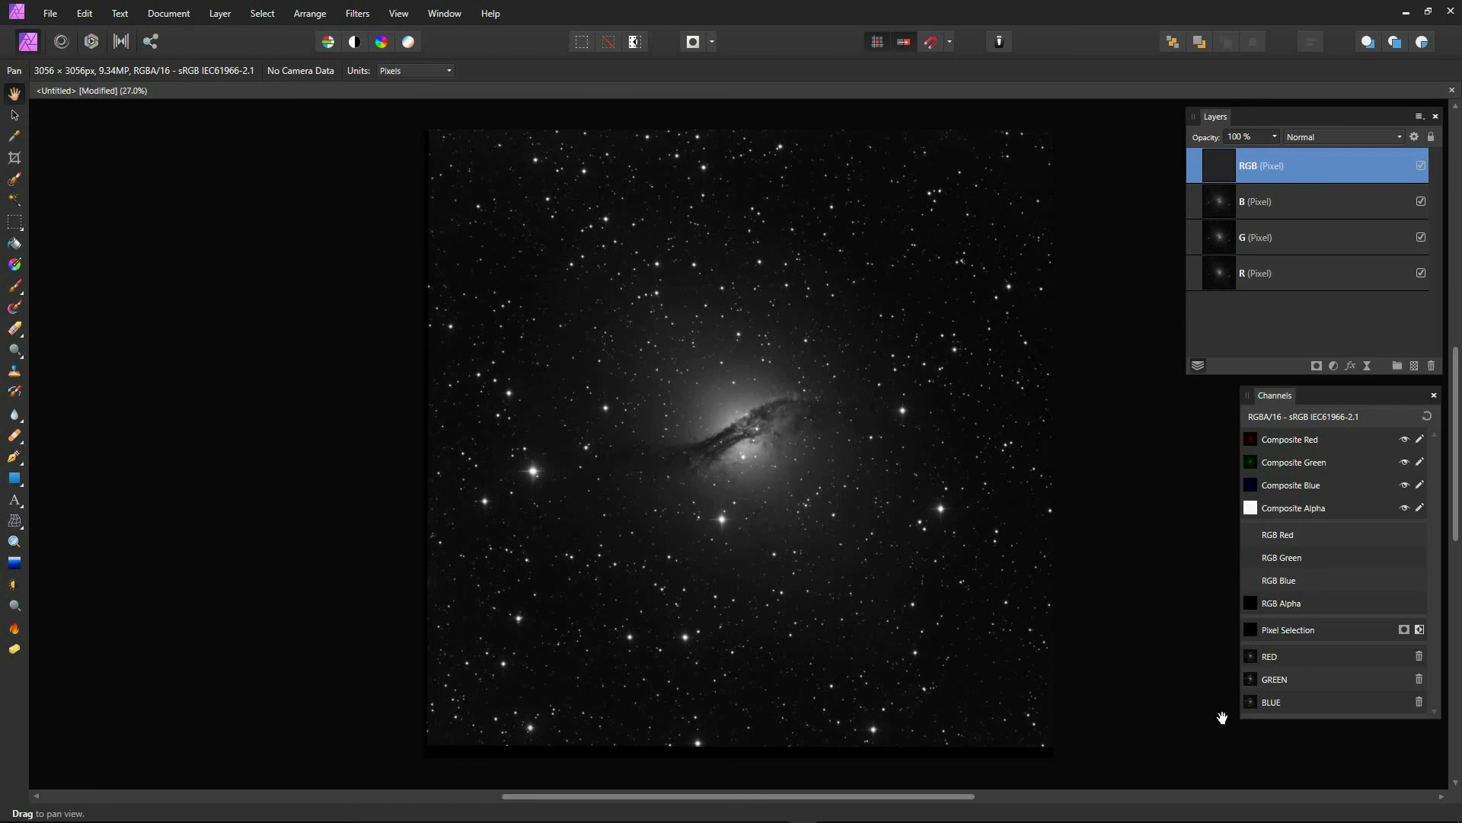
# Step: Load the RED, GREEN and BLUE spare channels into the RGB layer's matching colour channels and invert its alpha channel
pyautogui.rightClick(1267, 655)
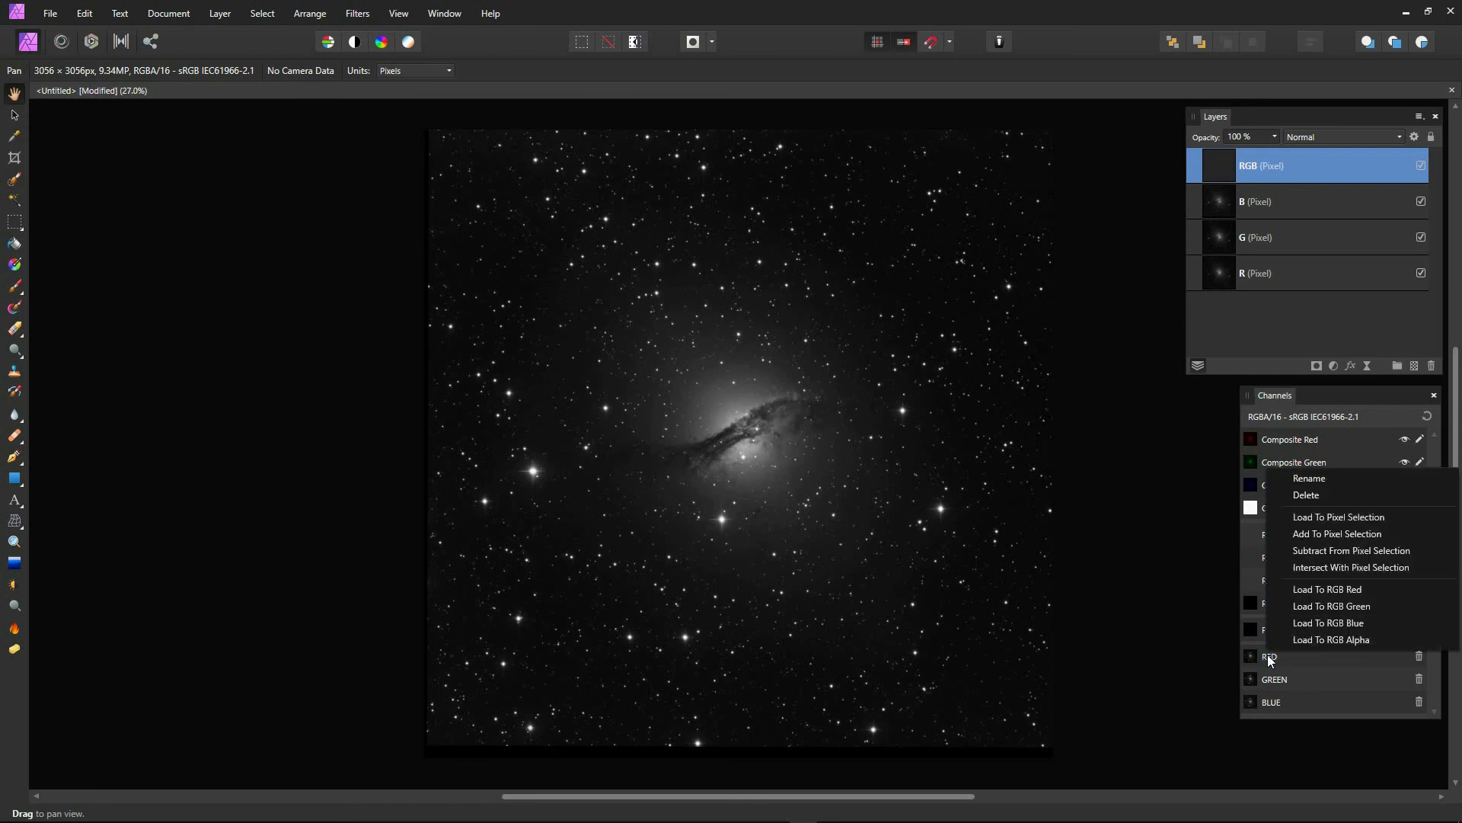
pyautogui.click(1338, 593)
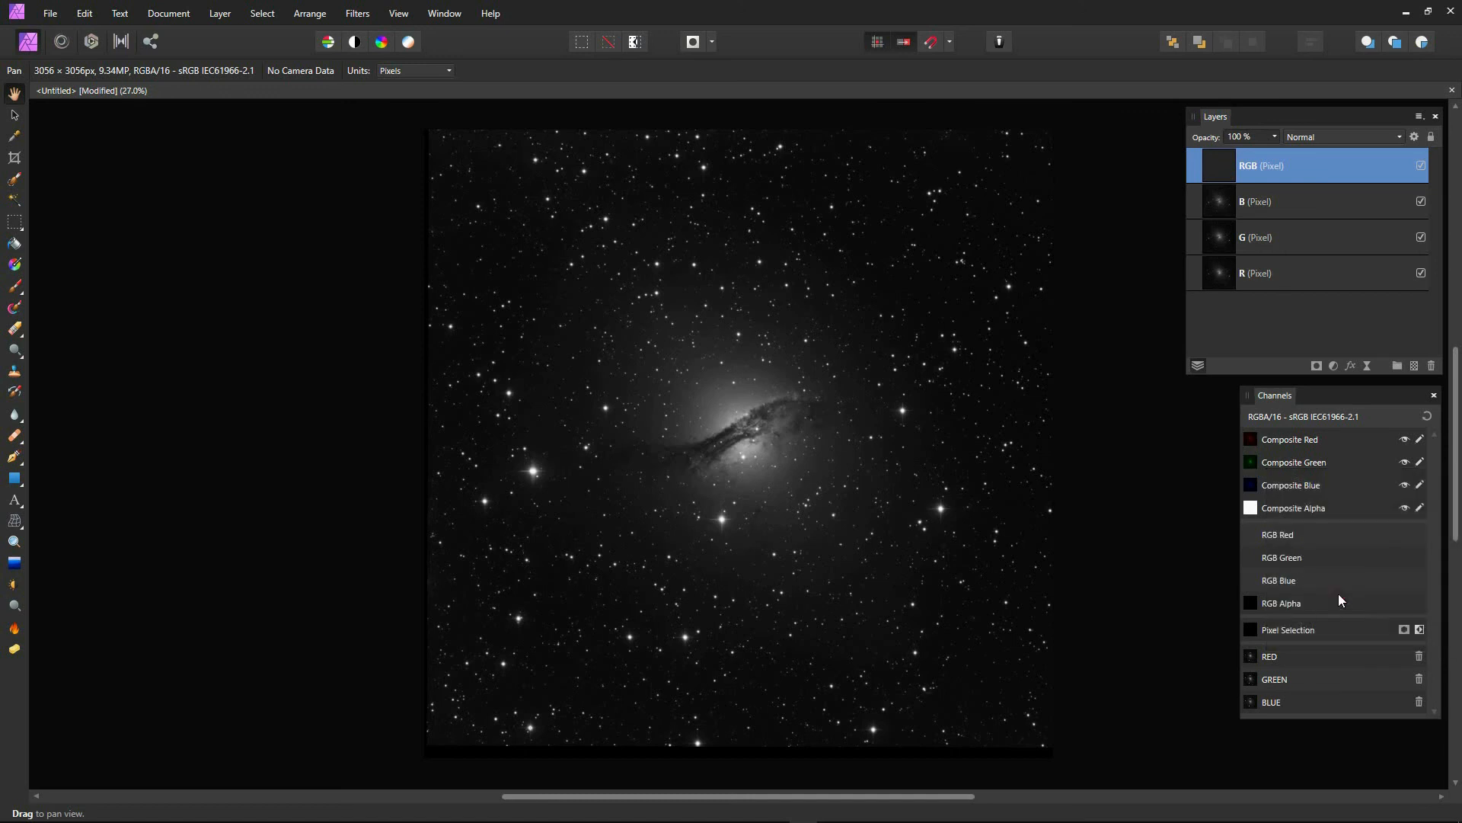
pyautogui.rightClick(1293, 680)
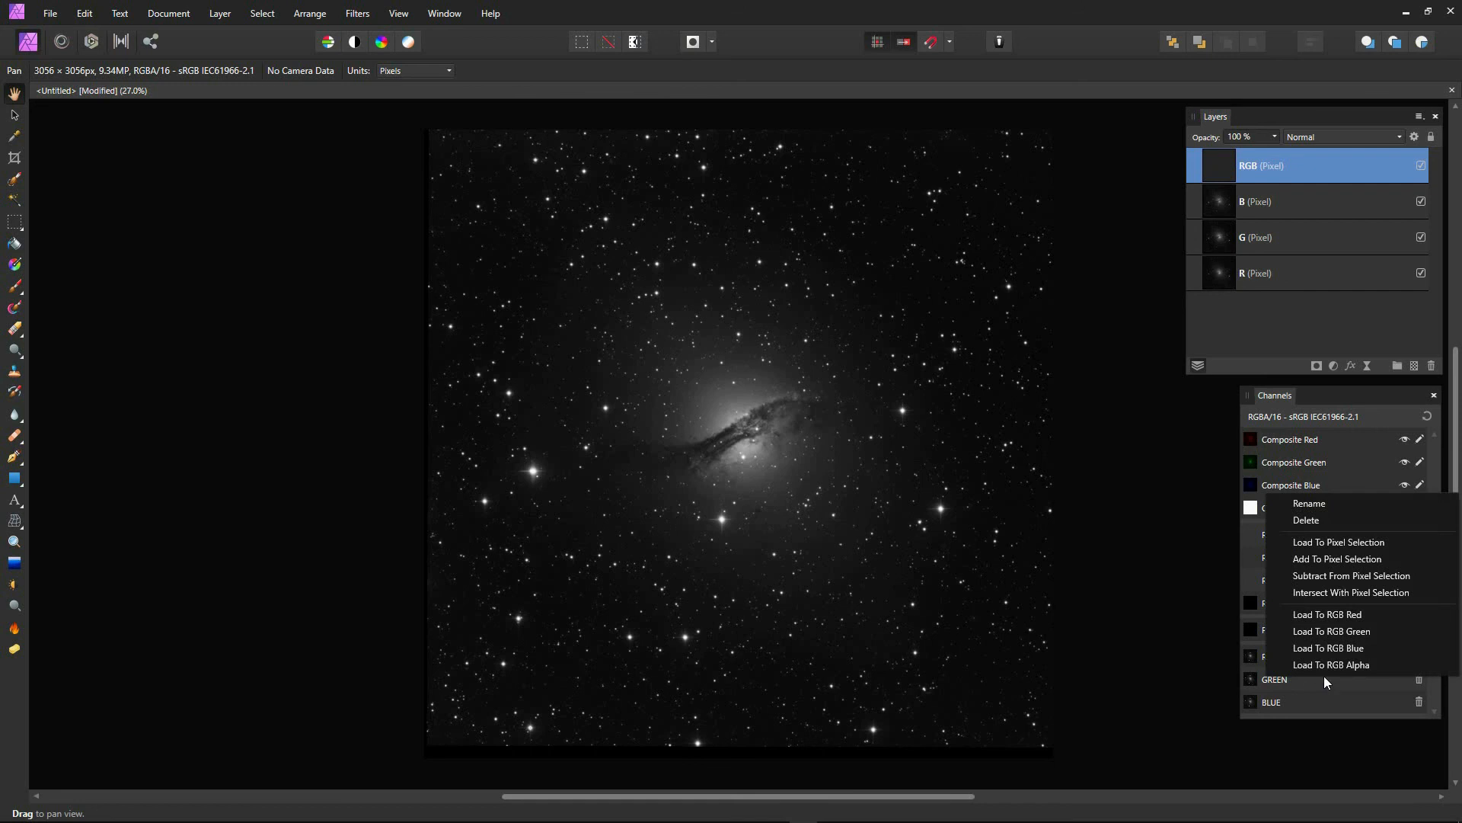
pyautogui.click(1328, 632)
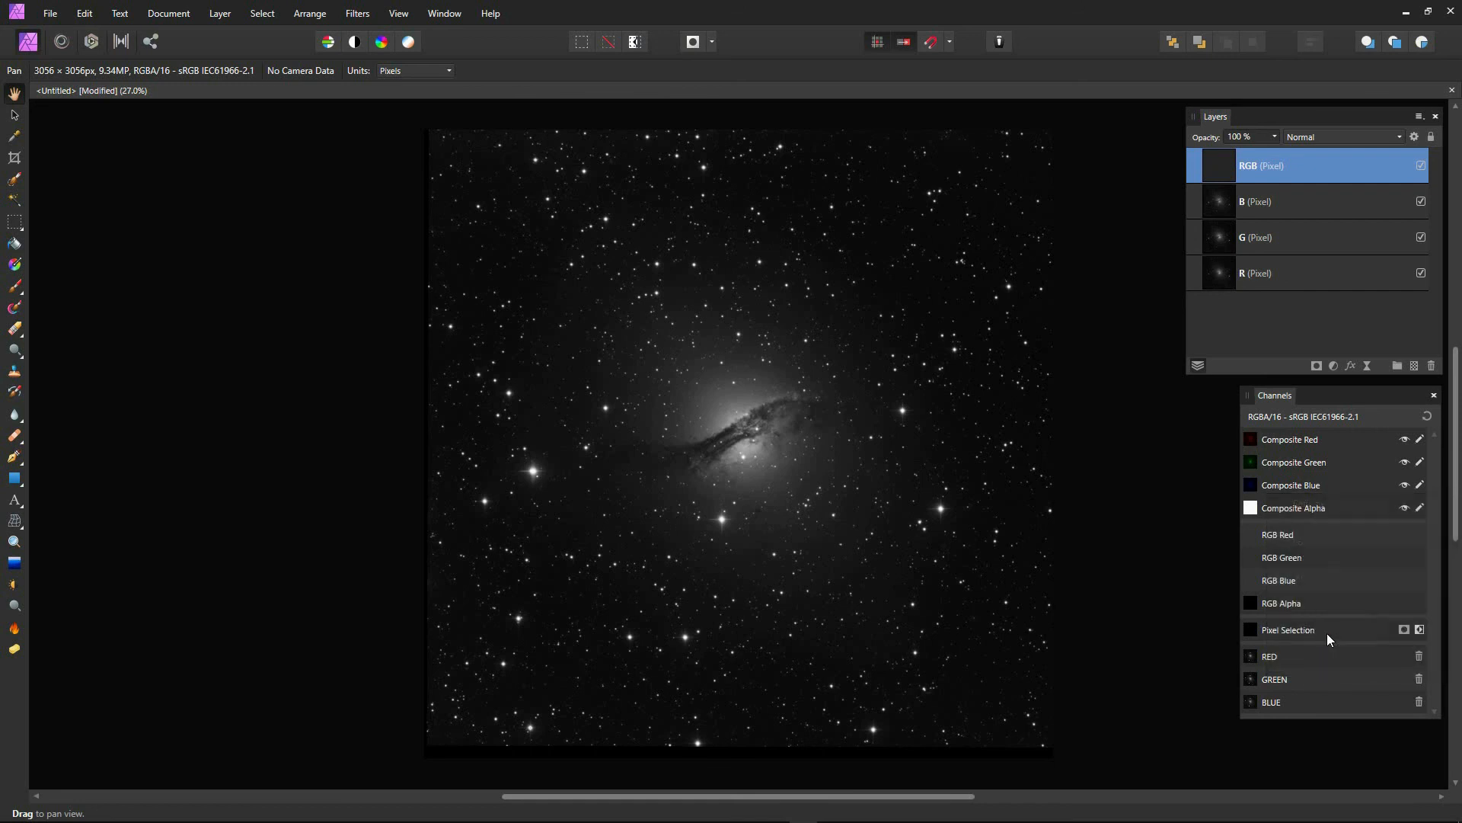
pyautogui.rightClick(1298, 701)
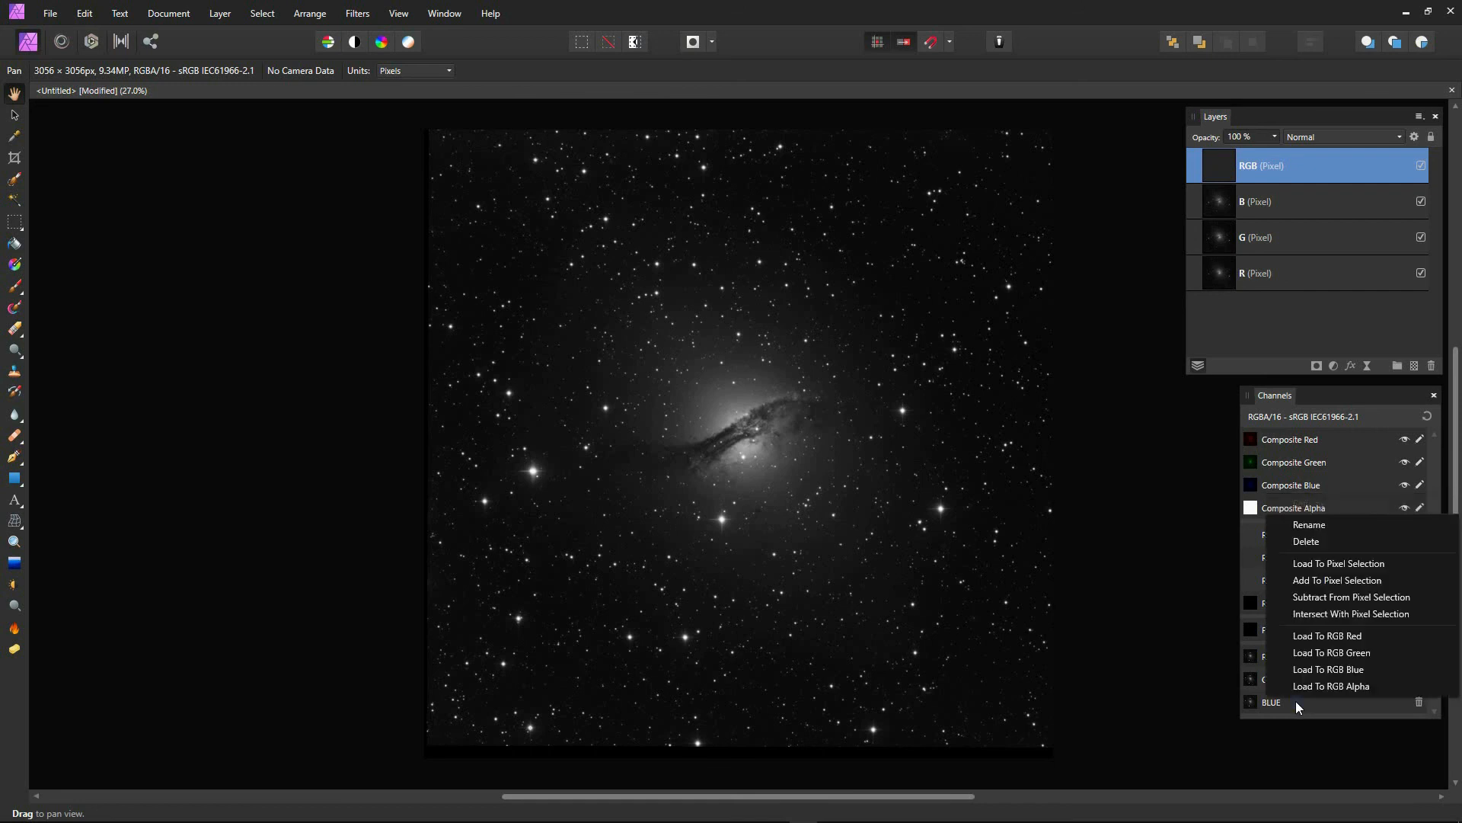
pyautogui.click(1331, 669)
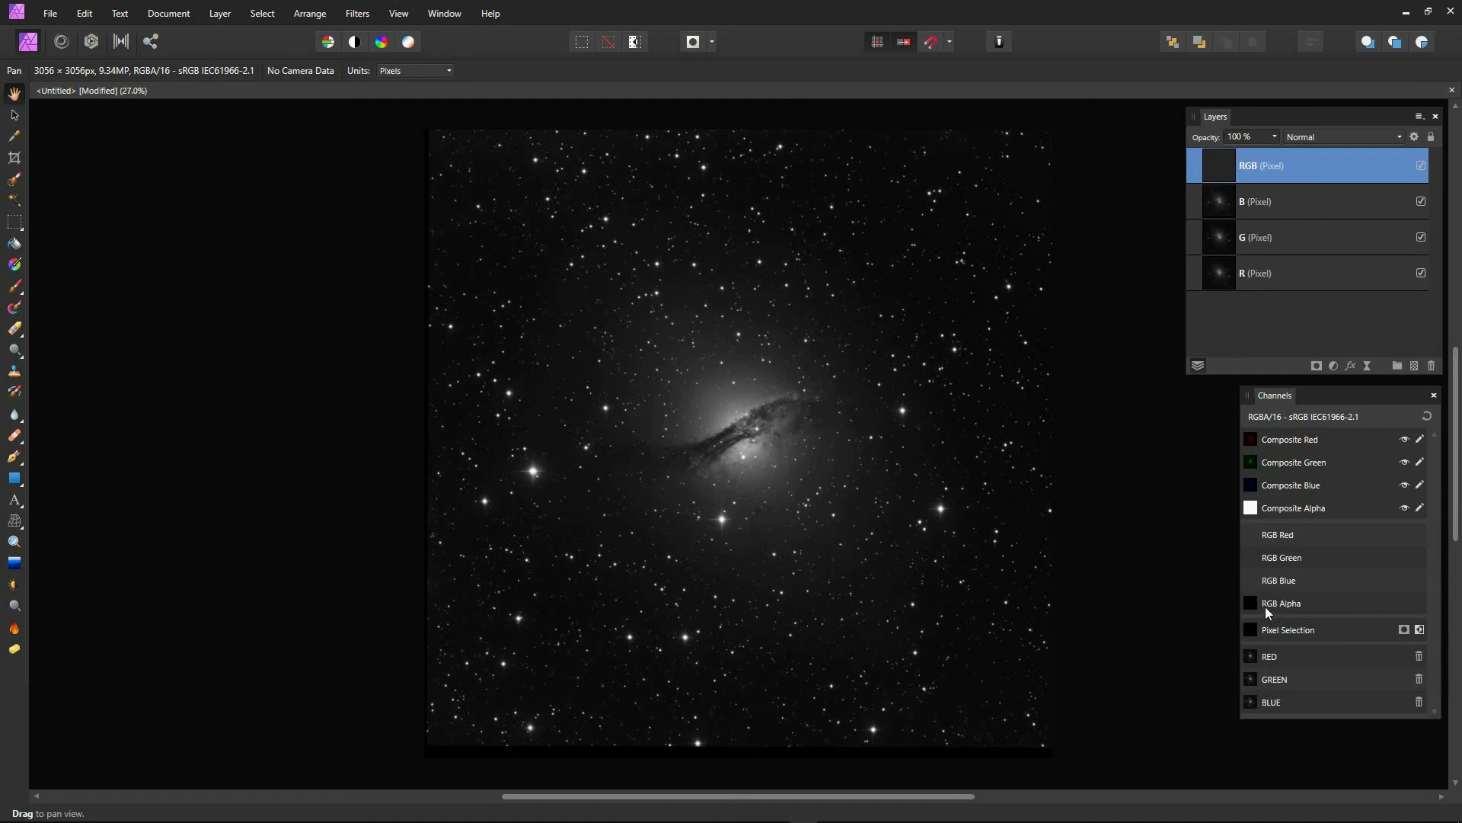
pyautogui.rightClick(1296, 605)
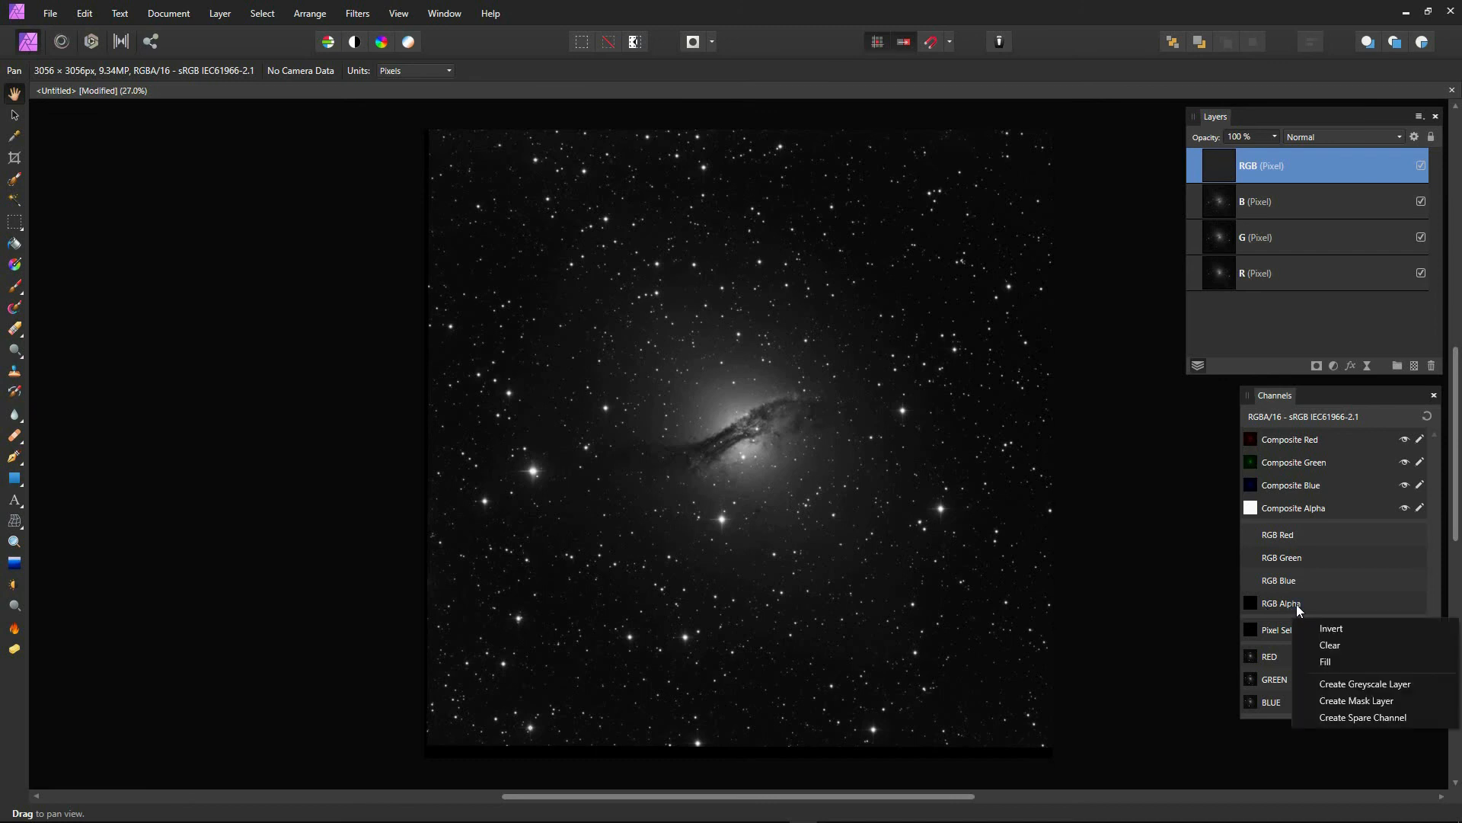
pyautogui.click(1329, 629)
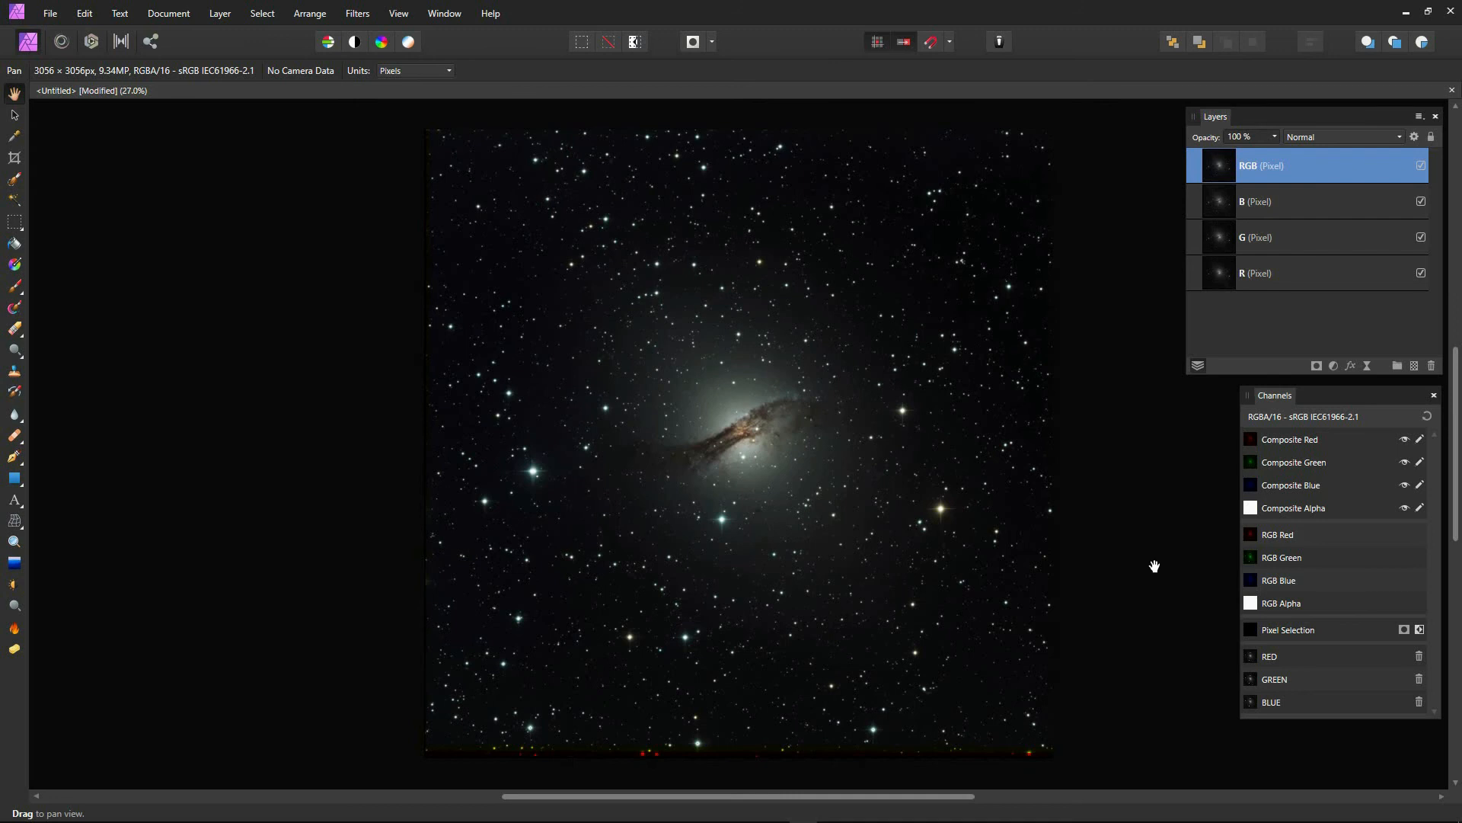
# Step: Flatten the document's RGB, B, G and R layers into a single pixel layer
pyautogui.scroll(2, 718, 446)
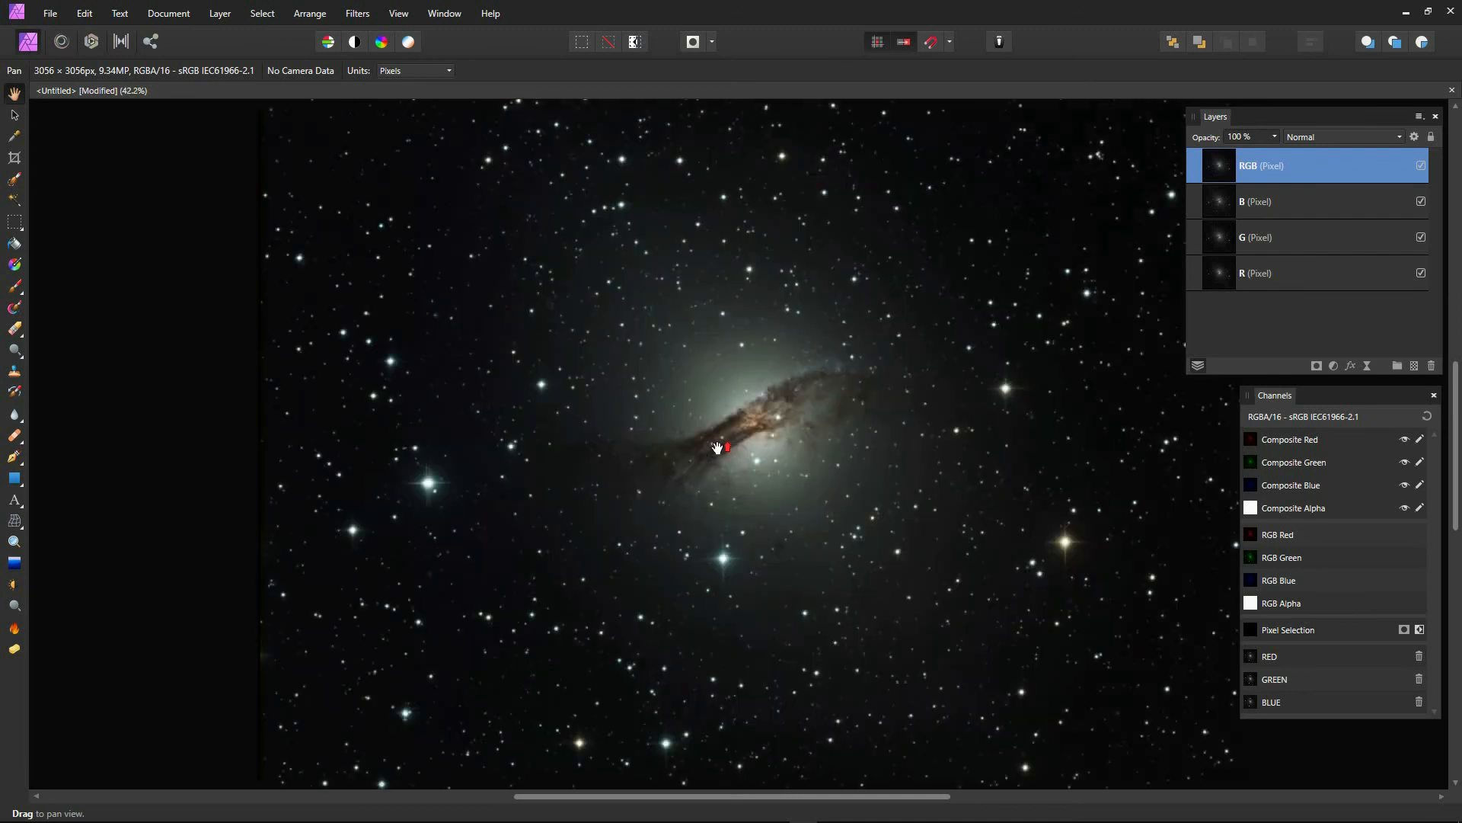
pyautogui.scroll(-4, 780, 449)
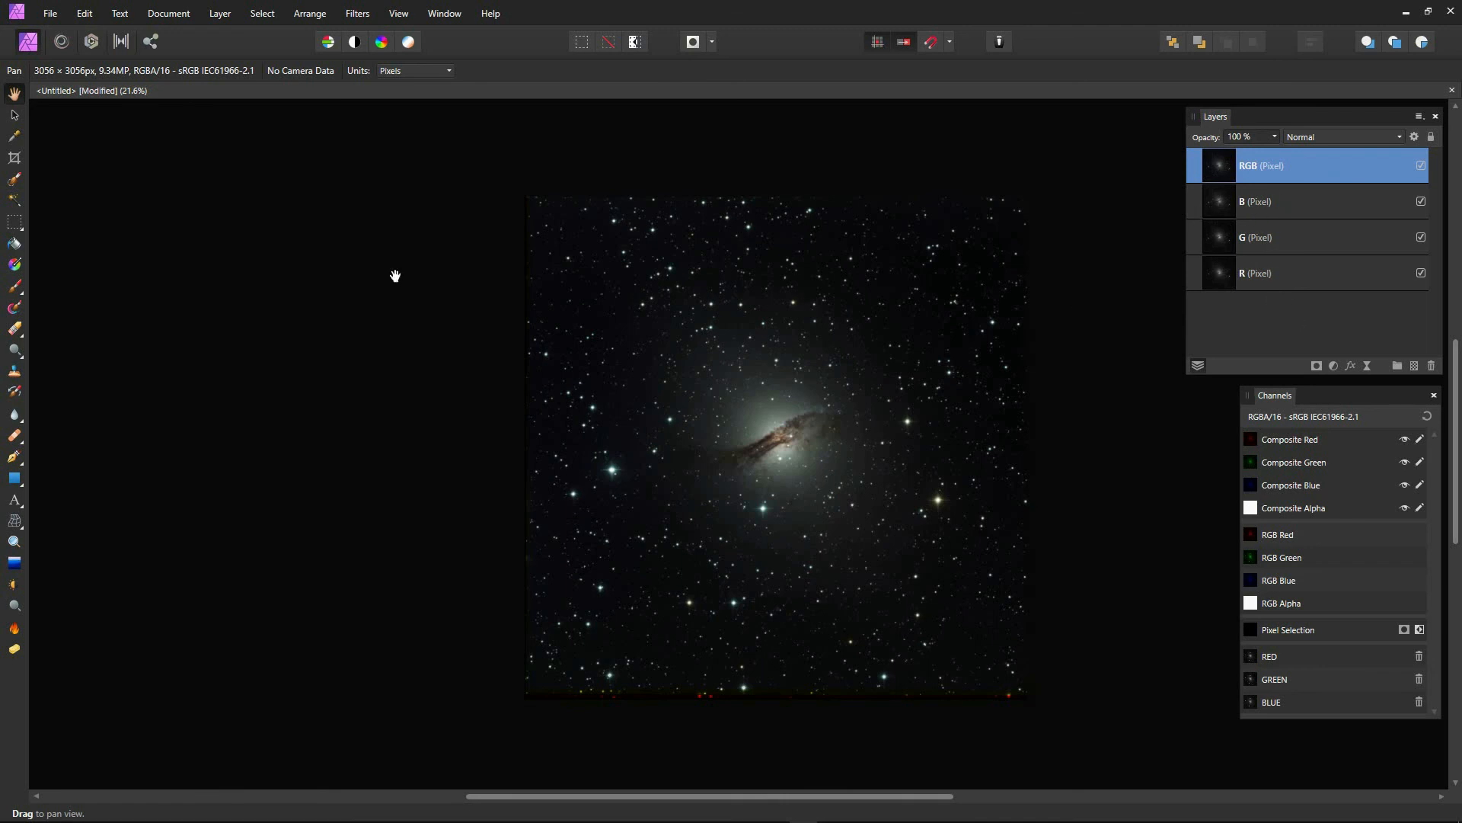
pyautogui.click(169, 16)
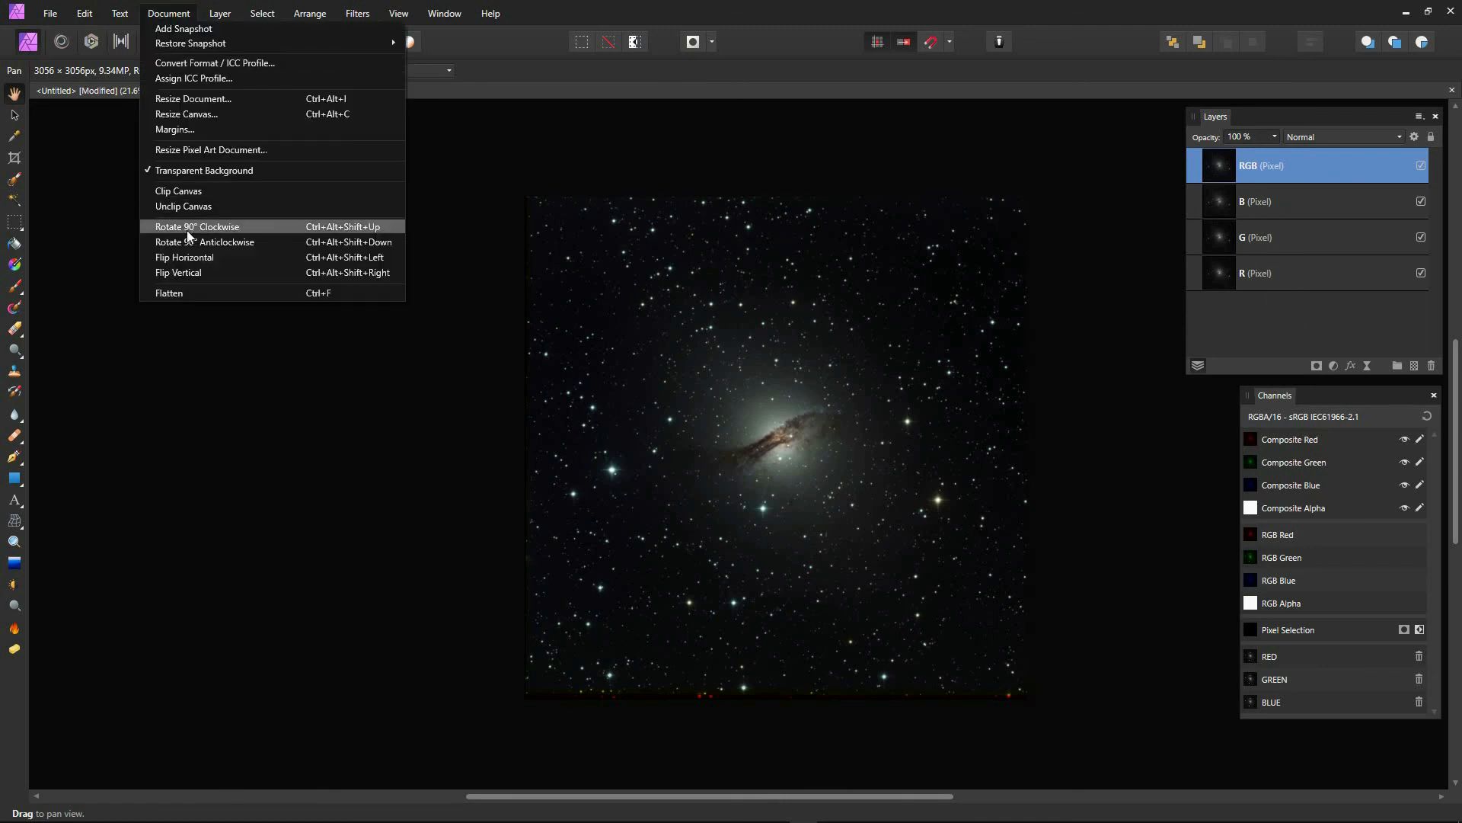
pyautogui.click(192, 294)
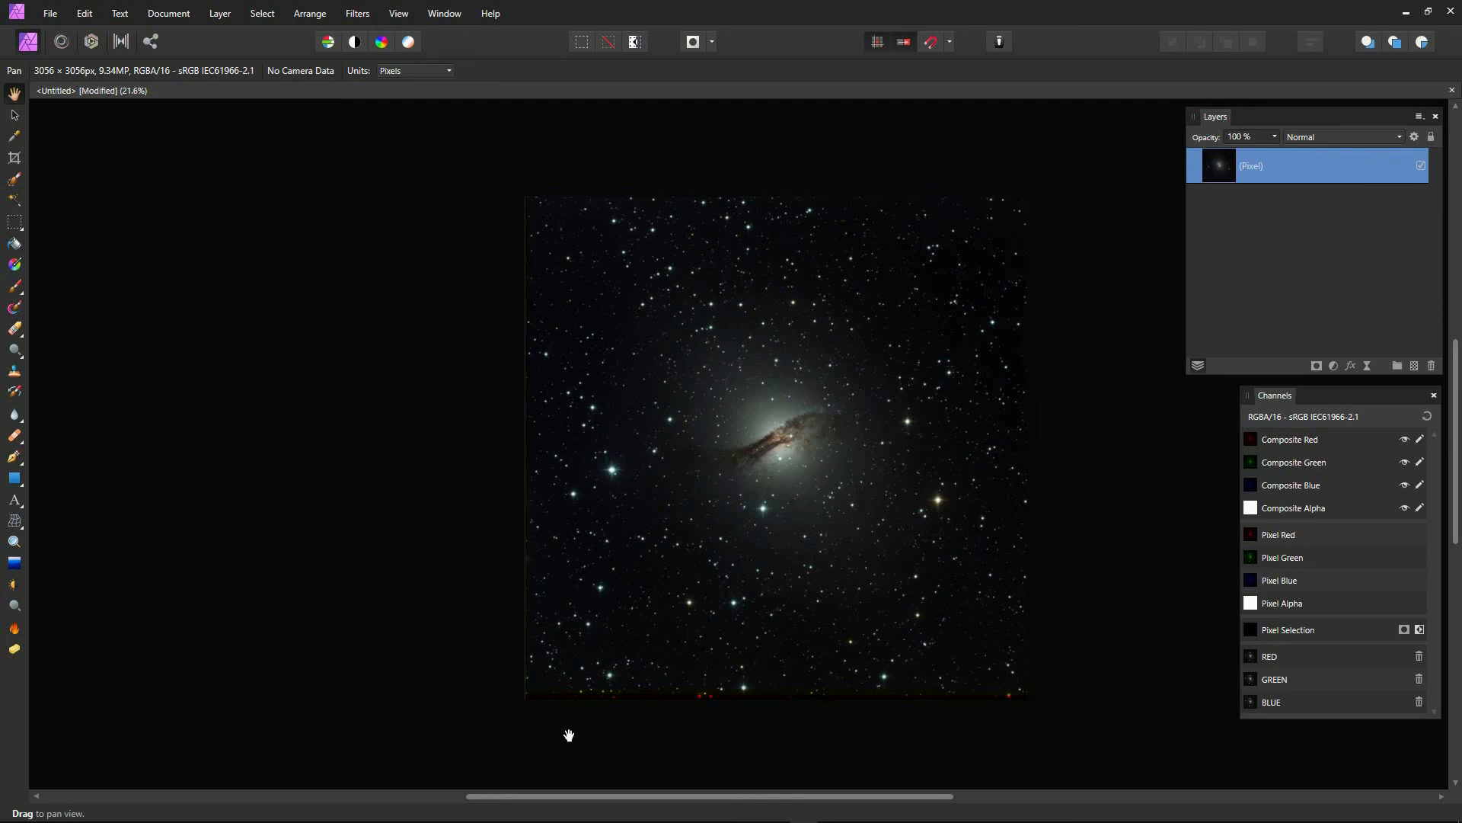
# Step: Export the whole flattened image as a 16-bit RGB TIFF named Cen A RGB in the Pro folder
pyautogui.scroll(5, 990, 432)
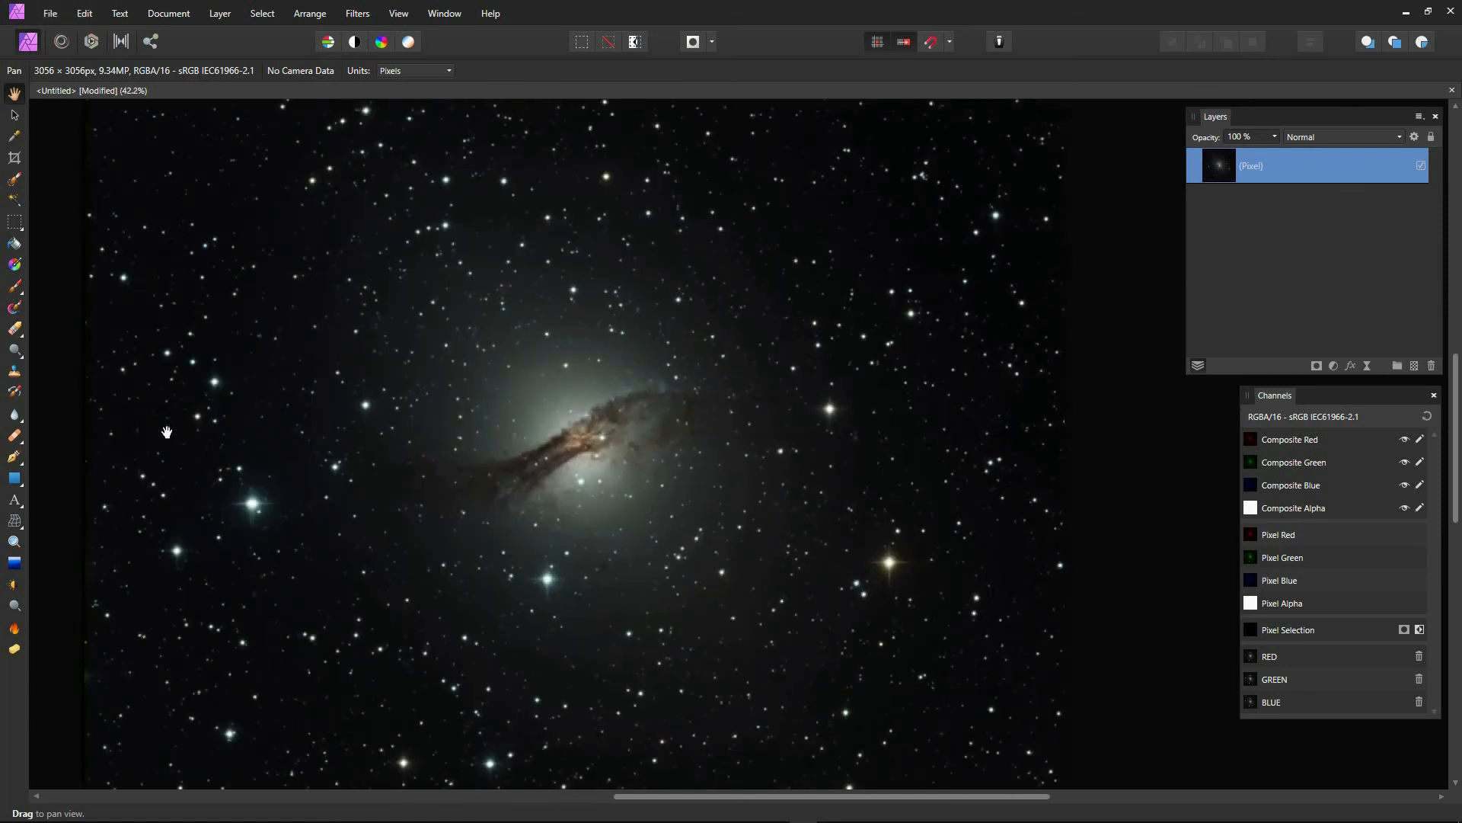
pyautogui.click(48, 14)
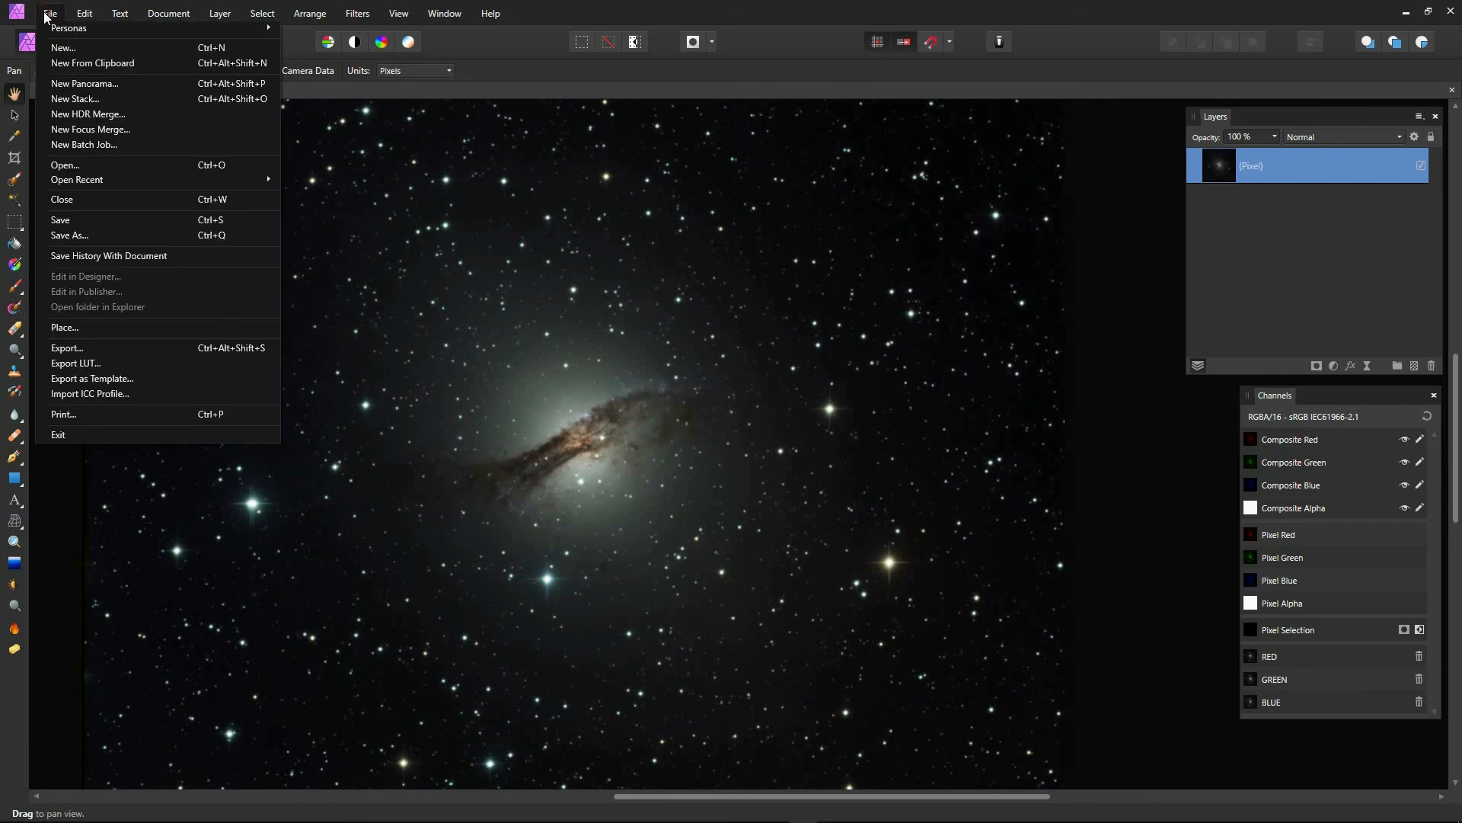
pyautogui.click(70, 348)
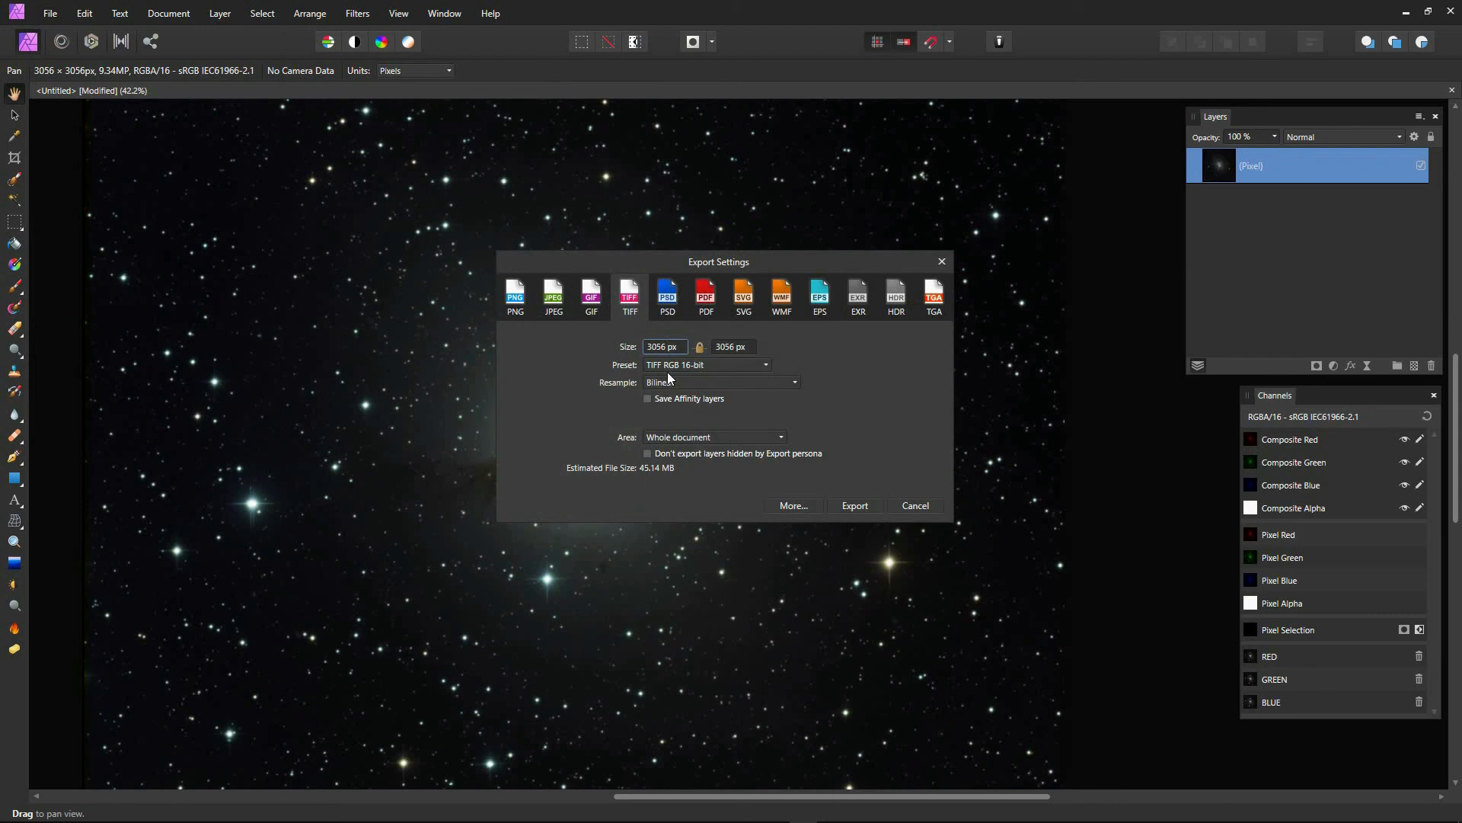
pyautogui.click(857, 506)
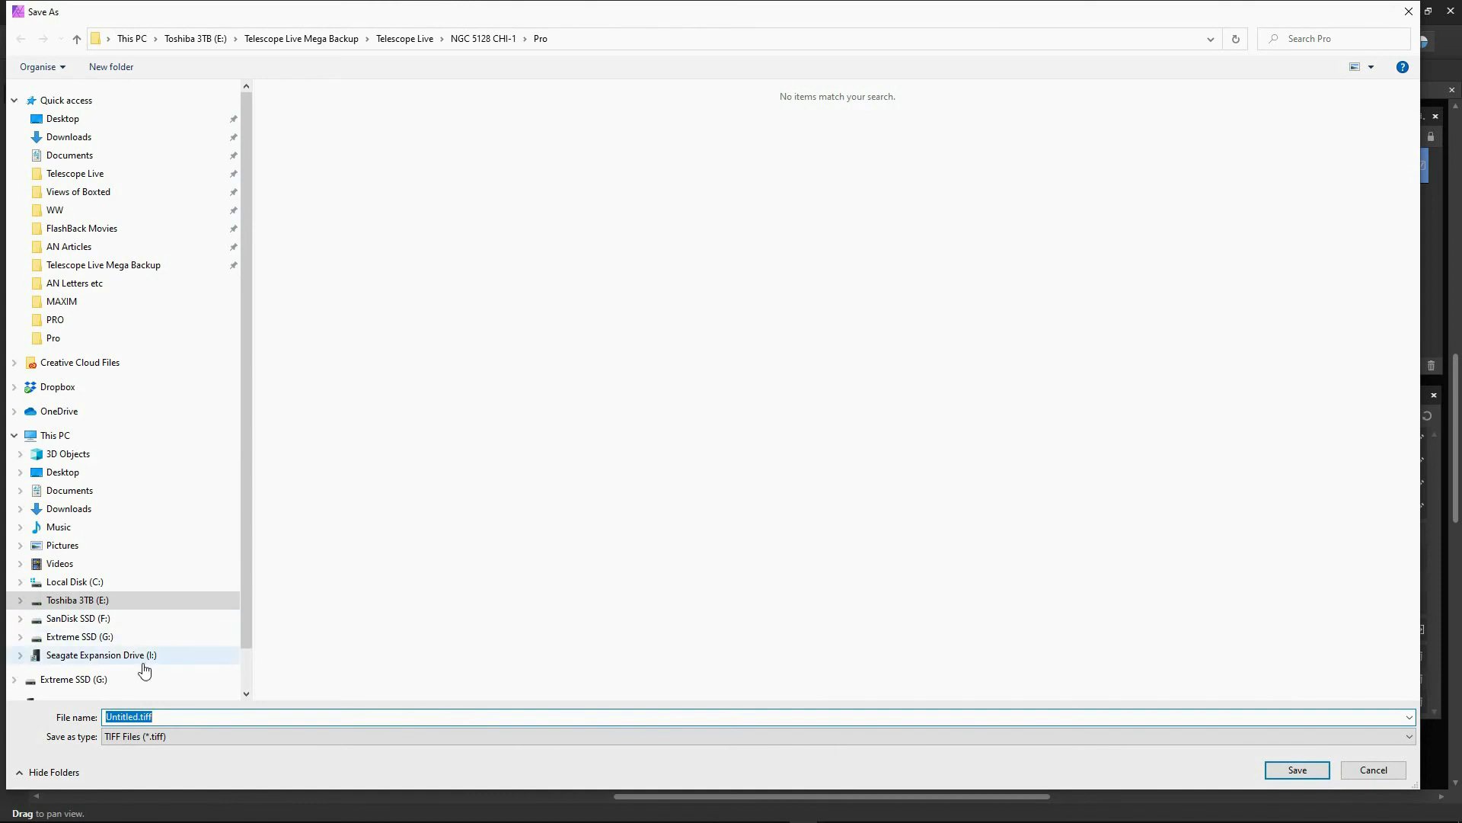
pyautogui.write('Cen A RGB')
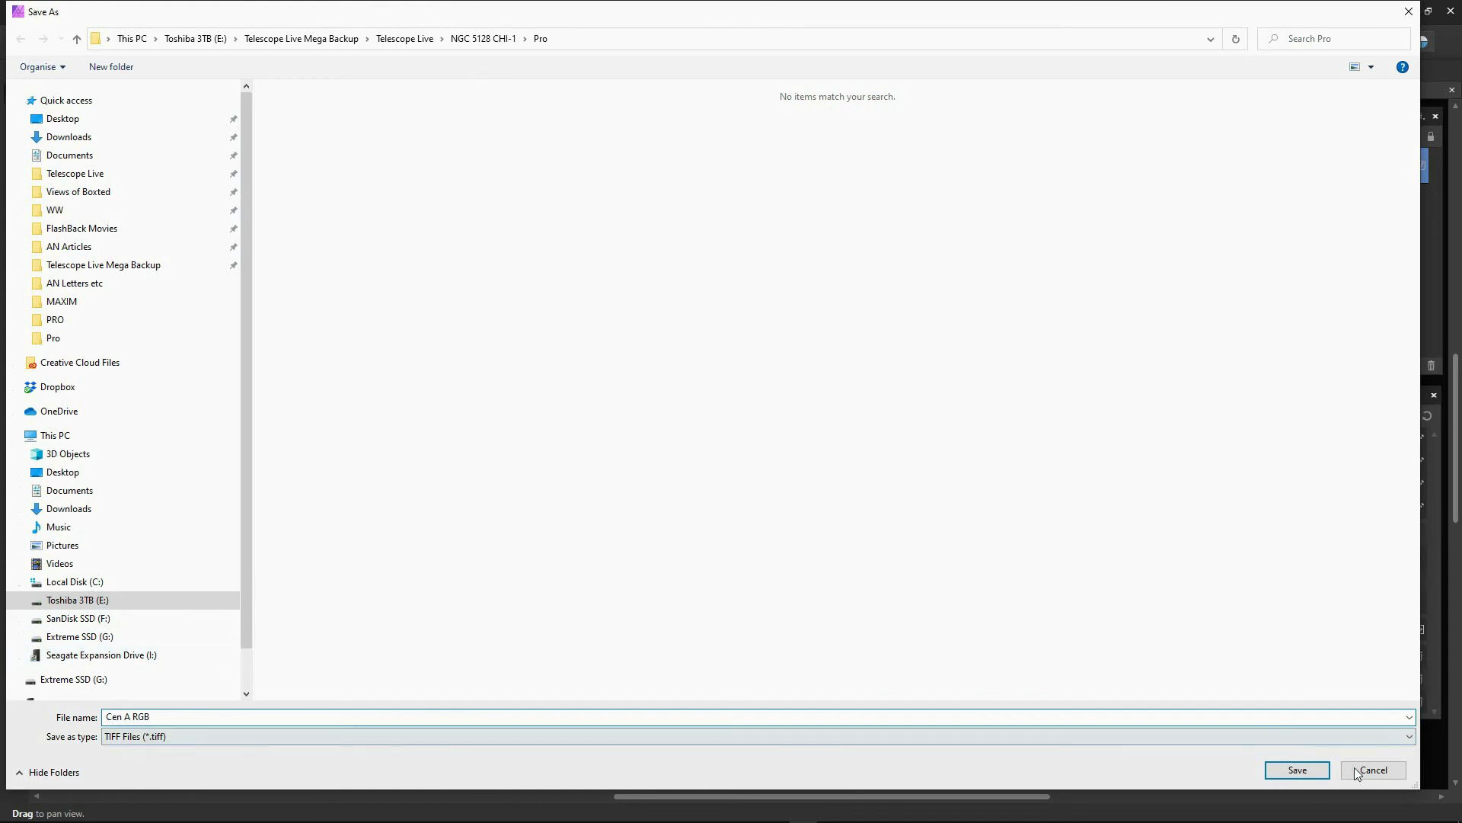
pyautogui.click(1307, 770)
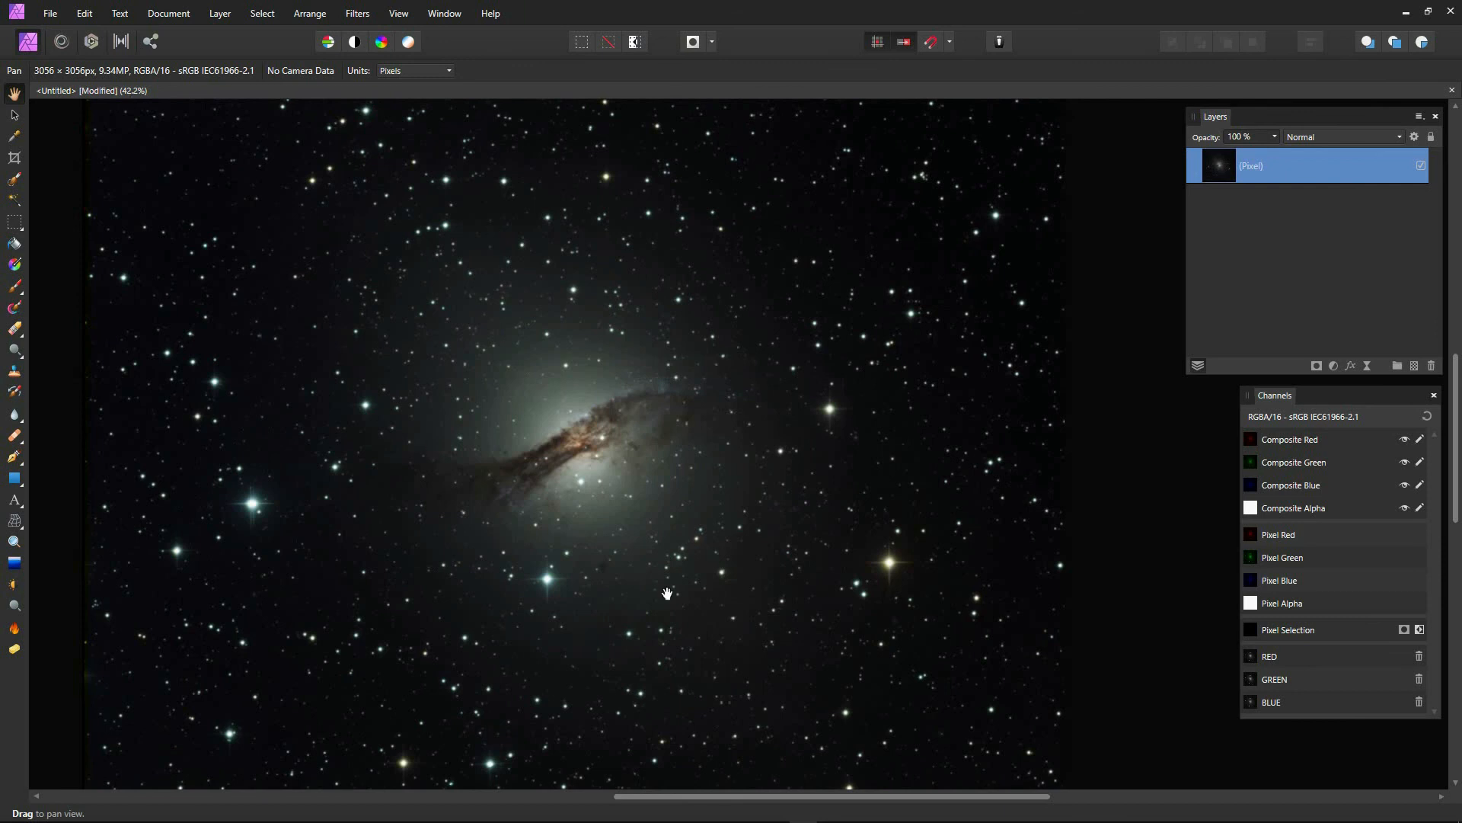
# Step: Close the untitled document without saving its changes
pyautogui.moveTo(595, 475); pyautogui.dragTo(663, 475)
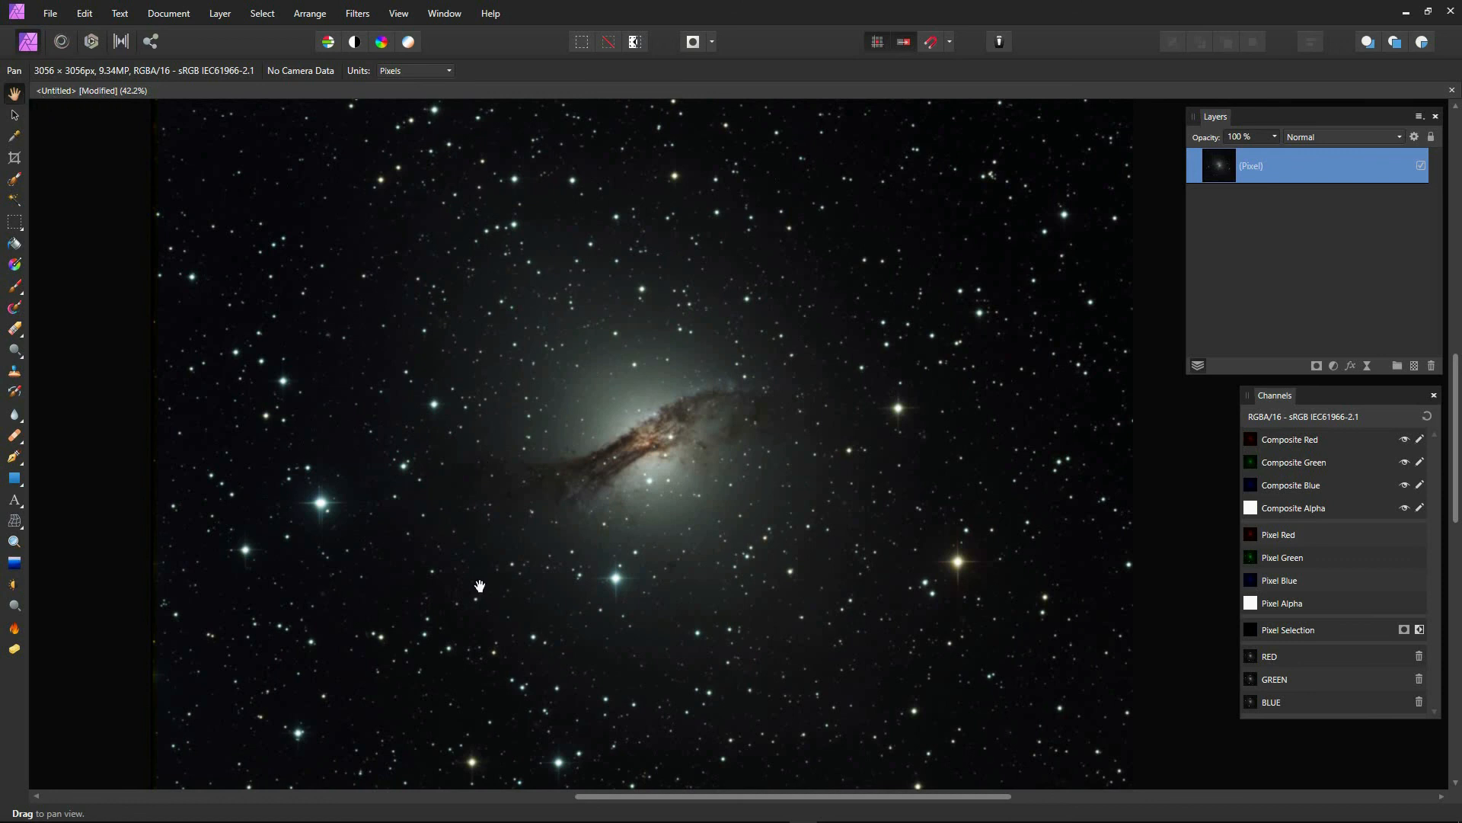
pyautogui.click(1451, 90)
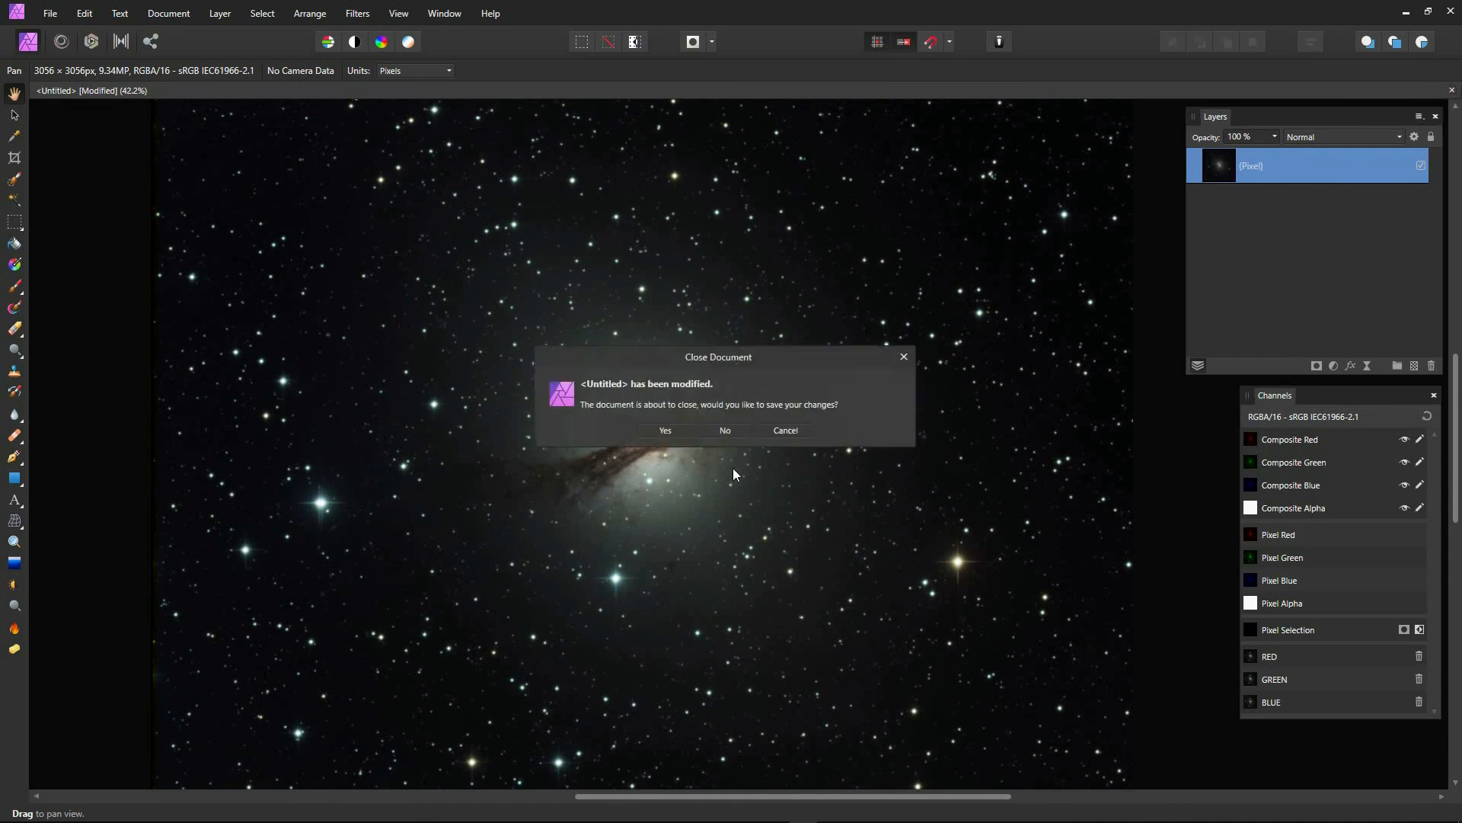
pyautogui.click(720, 431)
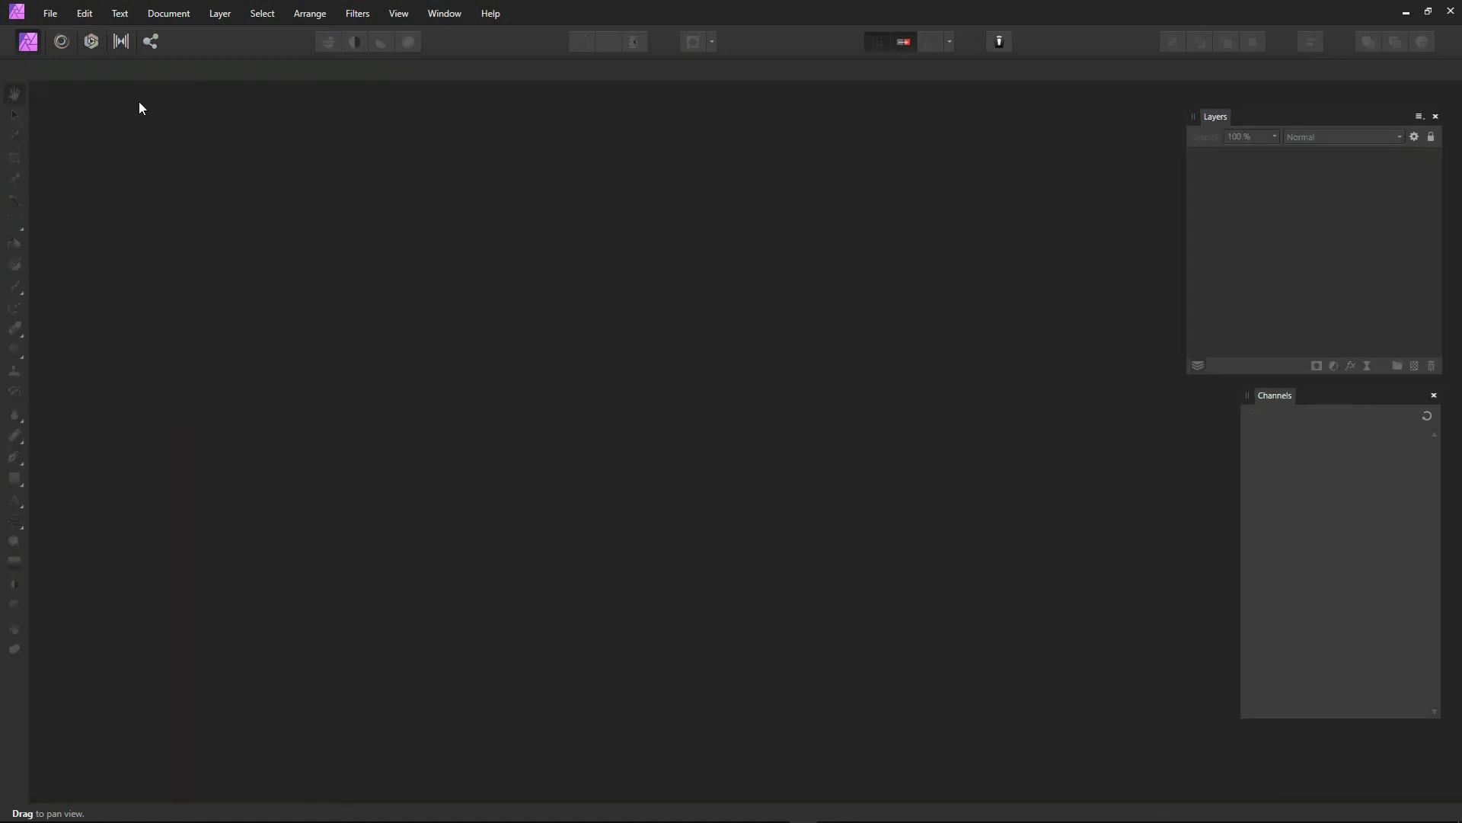
# Step: Open the exported Cen A RGB.tiff image from the Pro folder
pyautogui.click(49, 14)
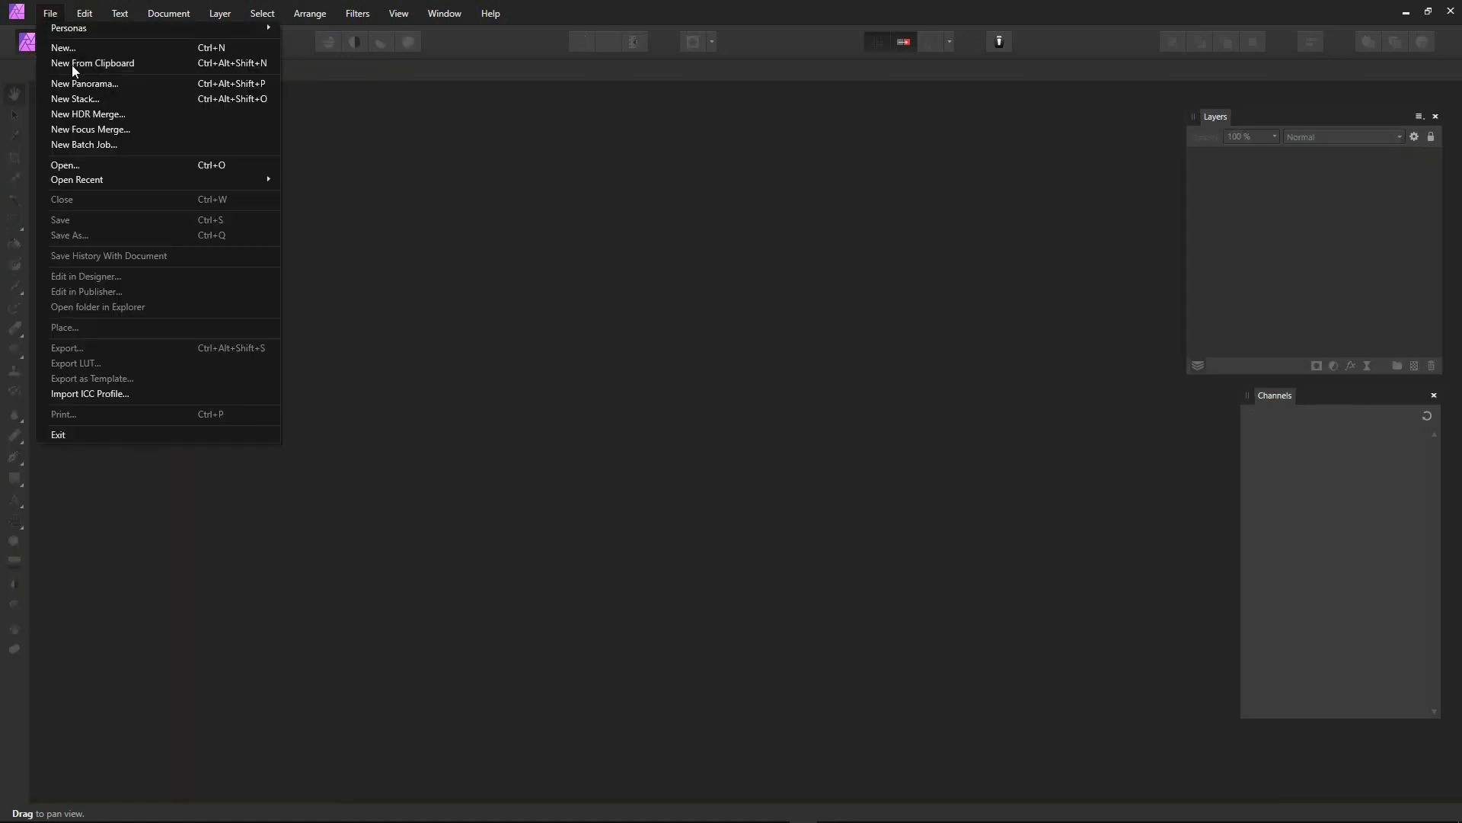
pyautogui.click(85, 164)
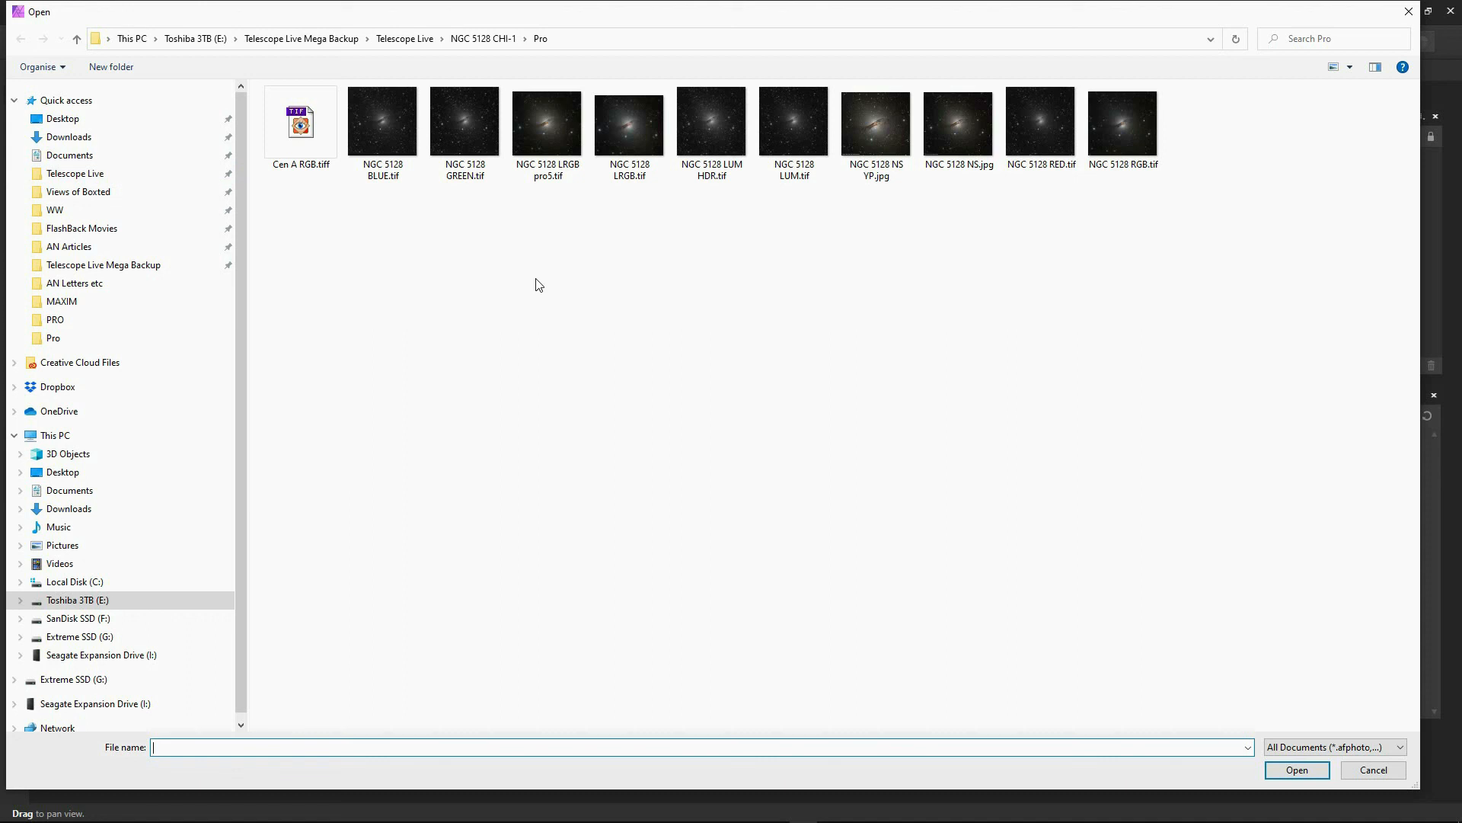
pyautogui.doubleClick(290, 118)
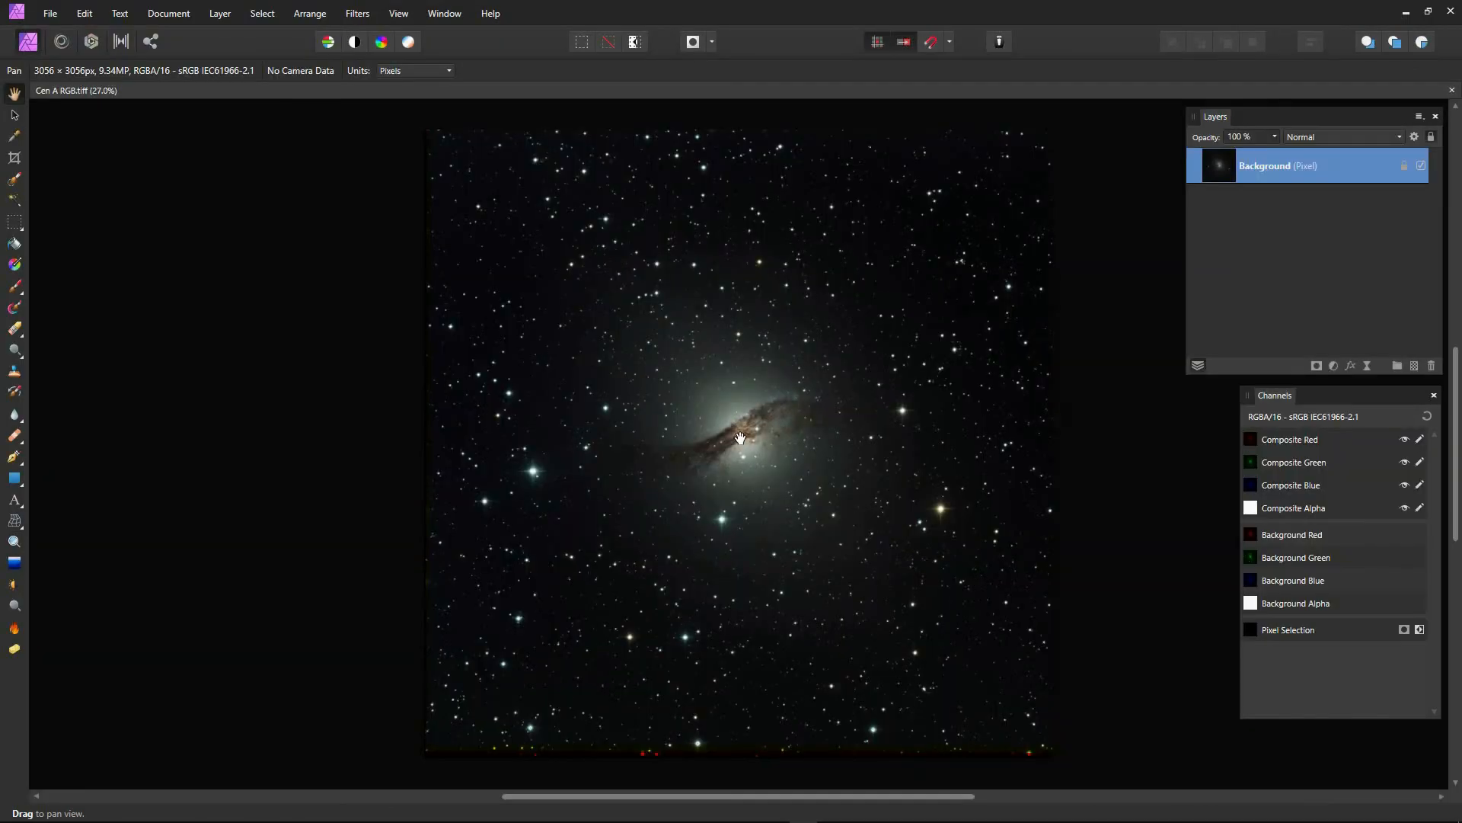
# Step: Open the luminance image NGC 5128 LUM.tif from the Pro folder alongside the colour image
pyautogui.scroll(5, 740, 438)
pyautogui.scroll(-5, 766, 421)
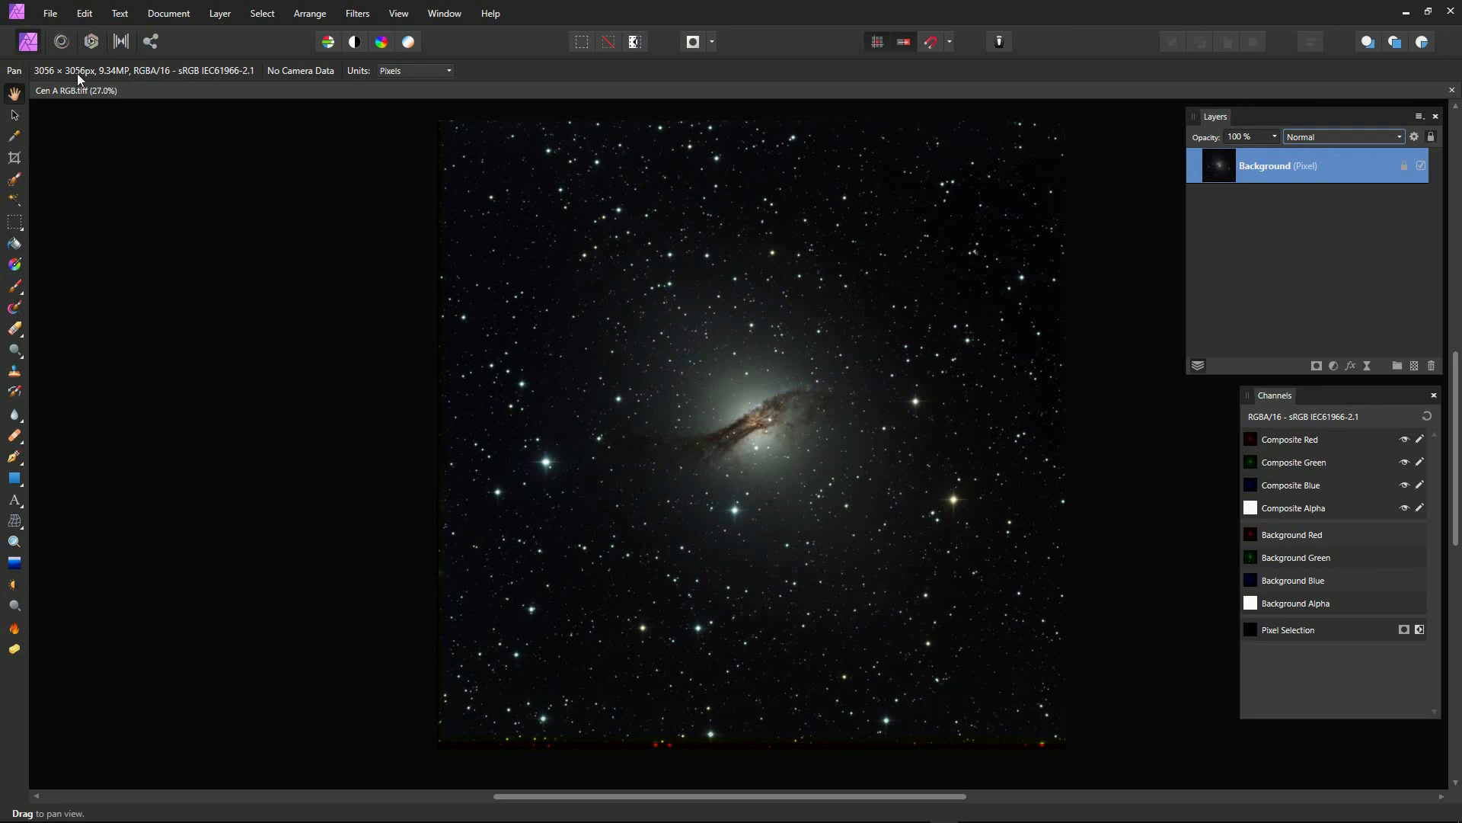
pyautogui.click(42, 16)
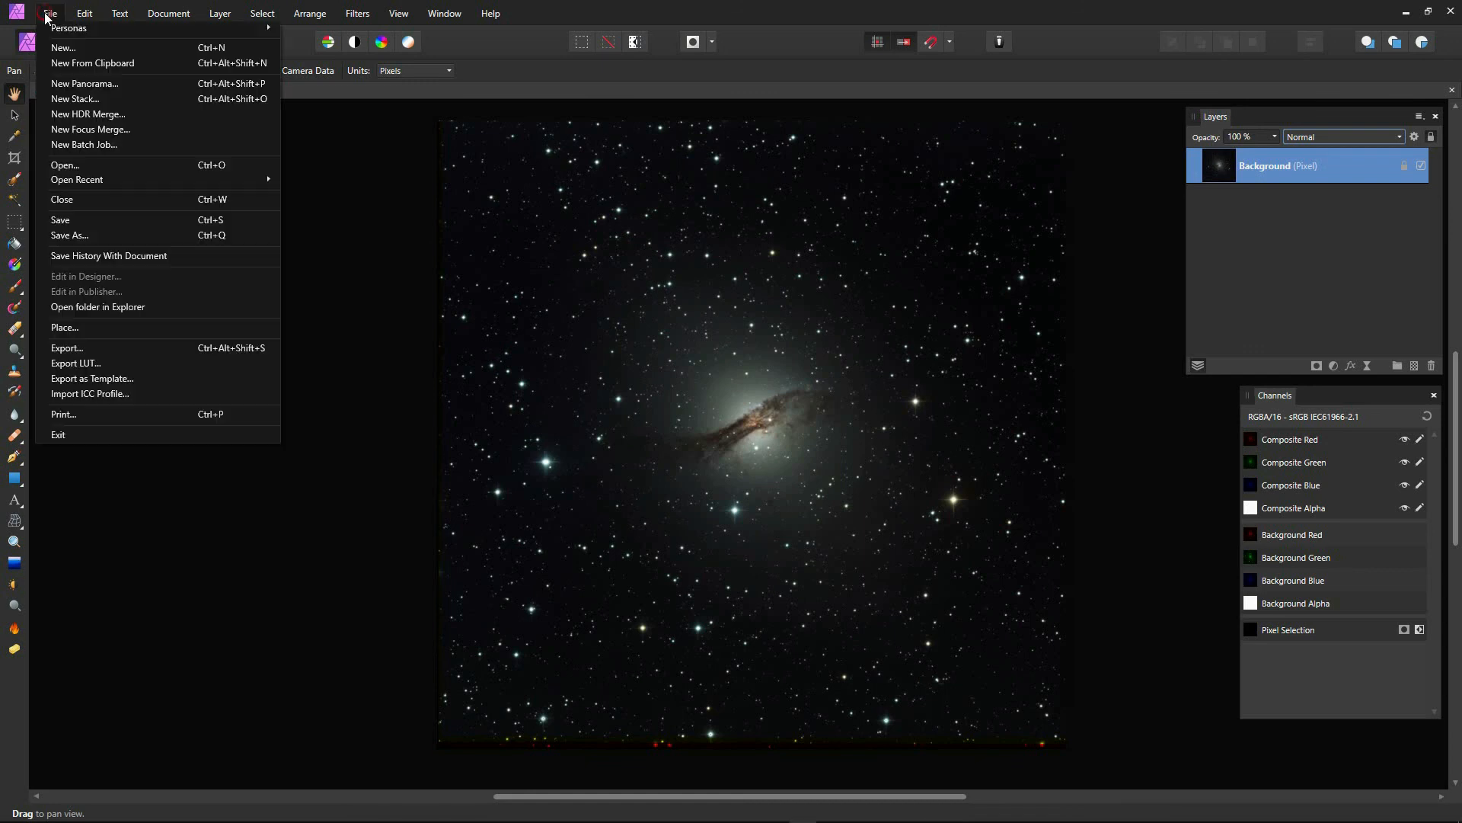
pyautogui.click(80, 162)
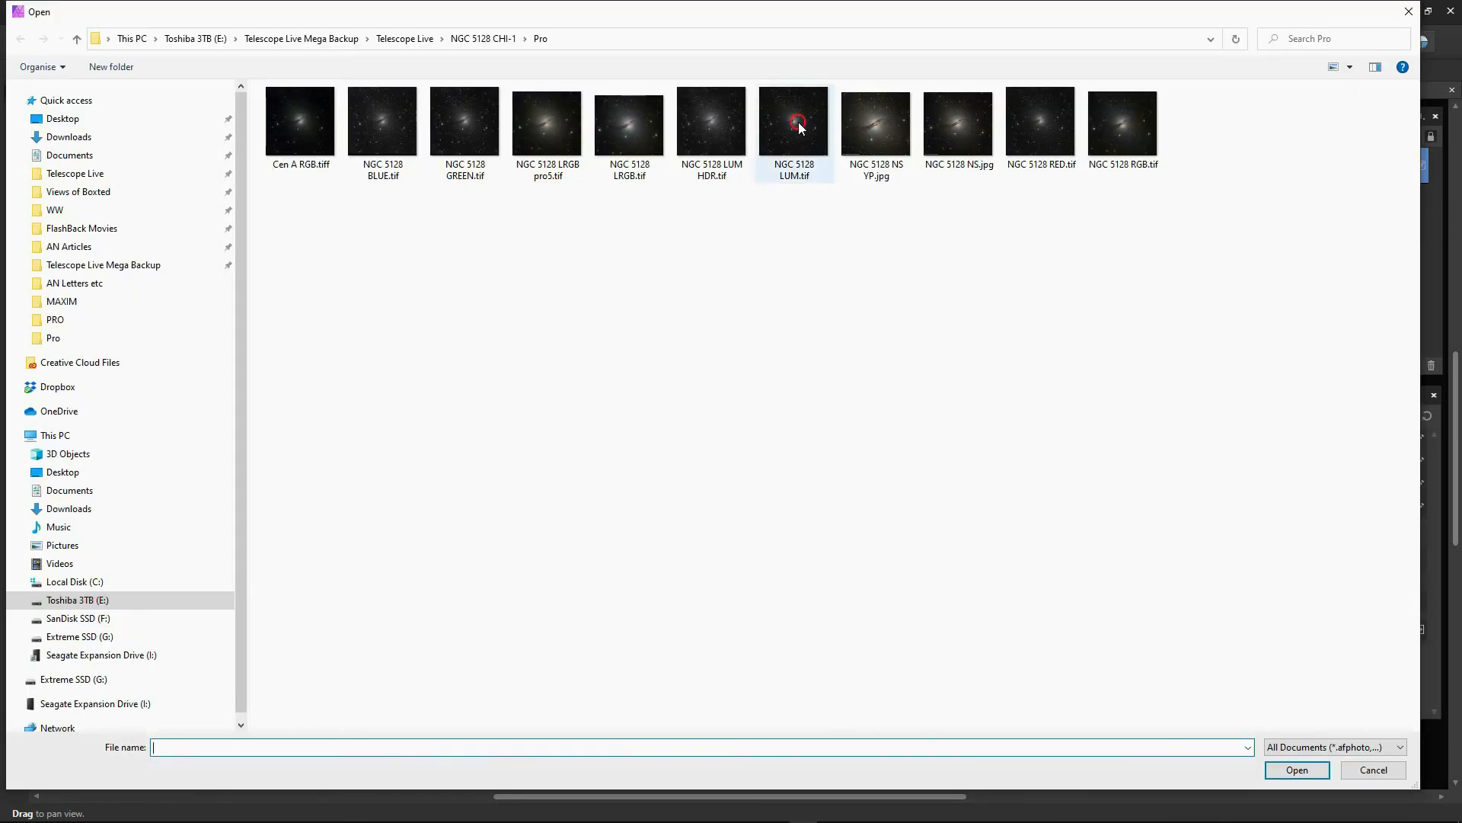
pyautogui.doubleClick(795, 123)
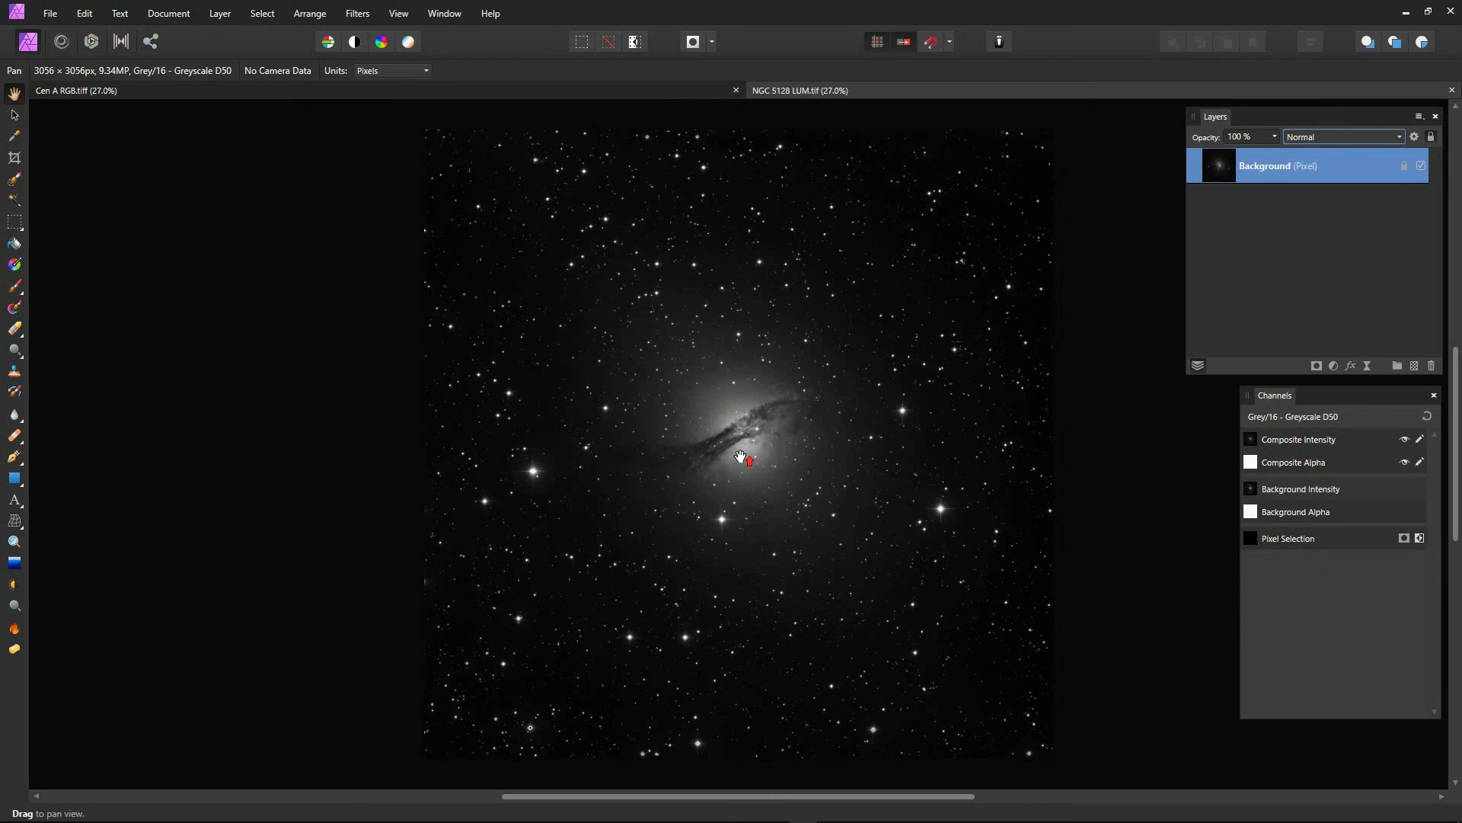
pyautogui.scroll(2, 740, 456)
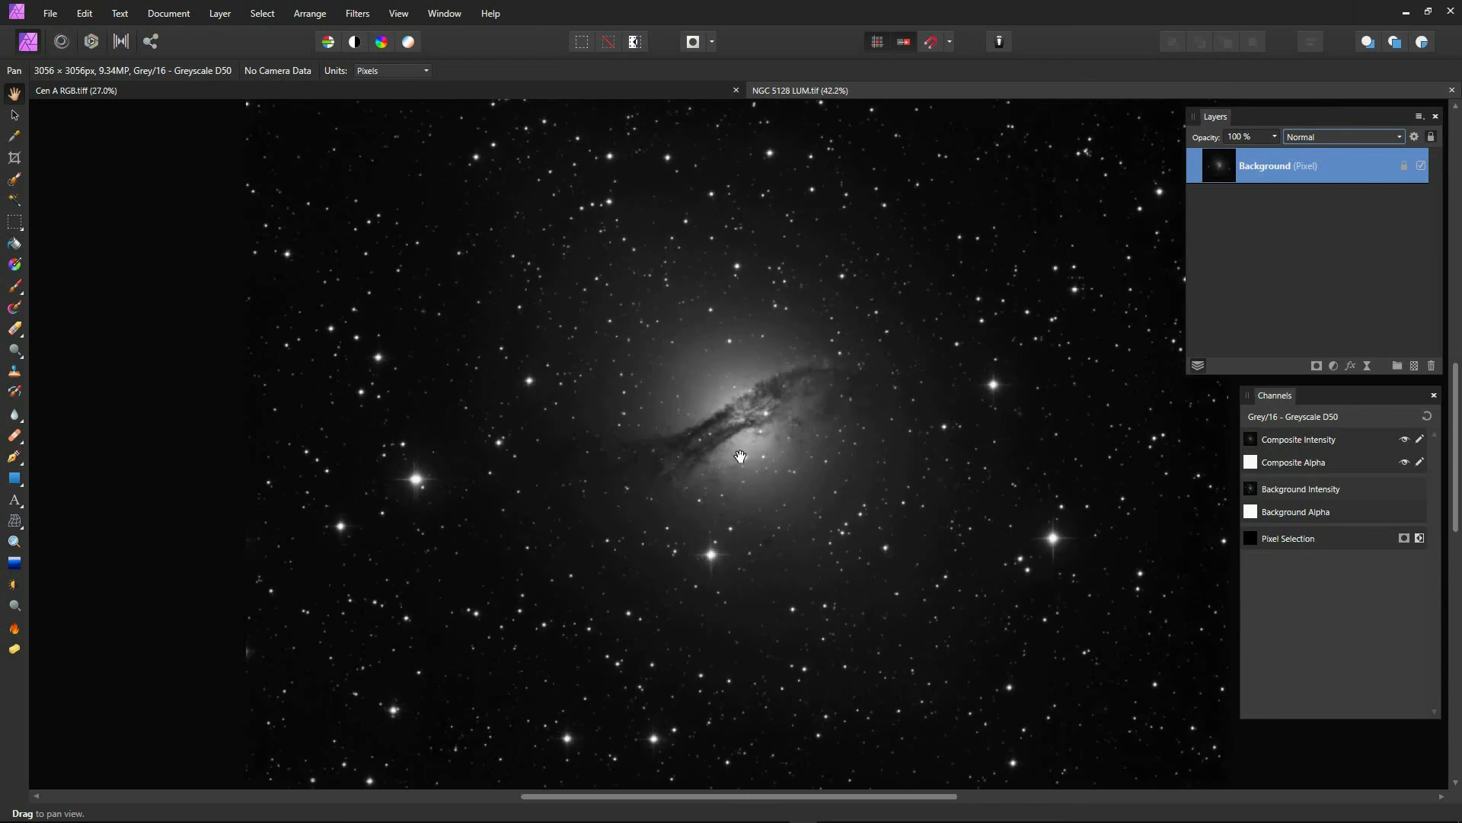
pyautogui.scroll(1, 740, 456)
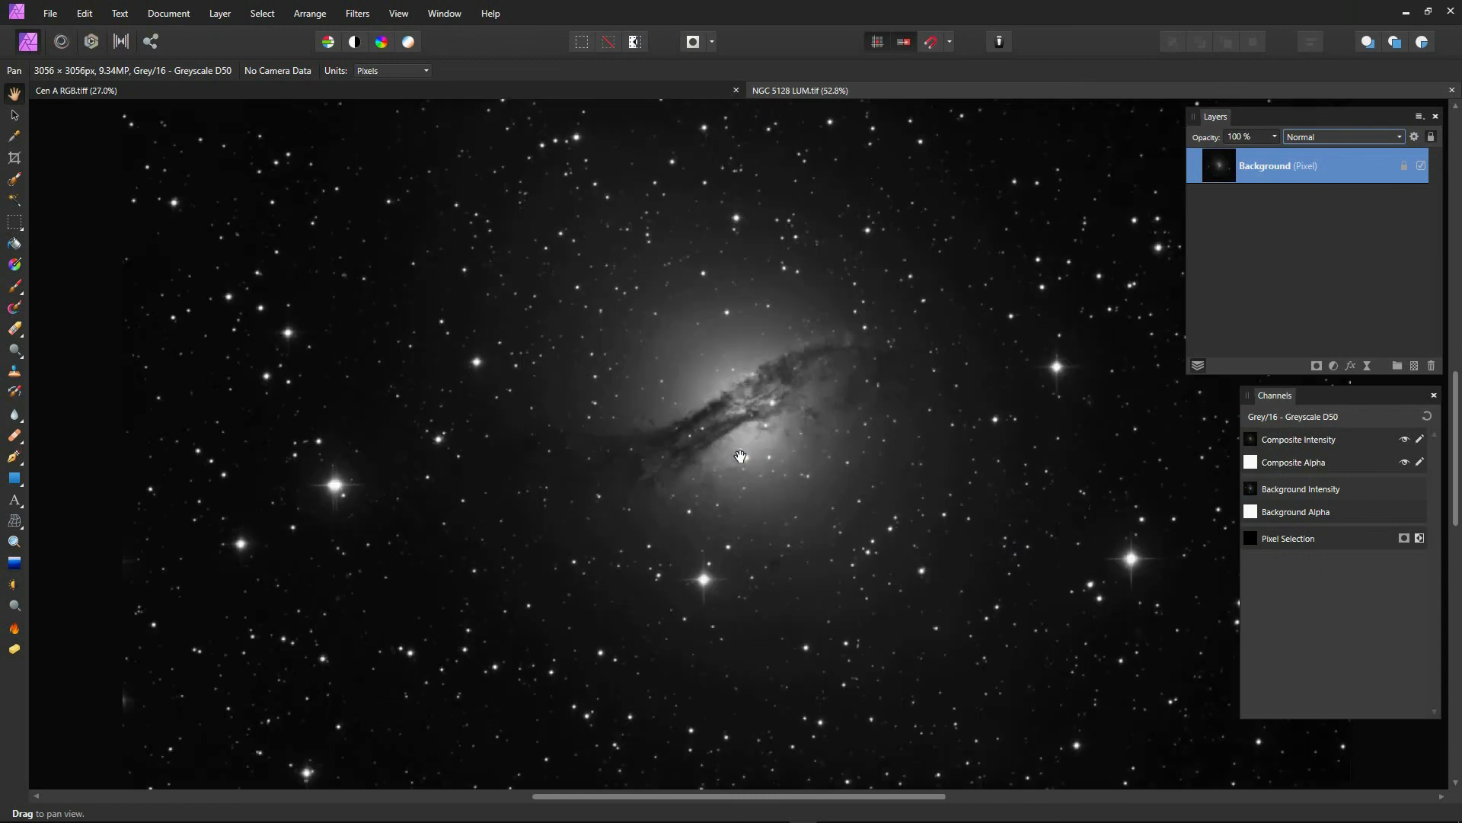
pyautogui.scroll(-2, 740, 456)
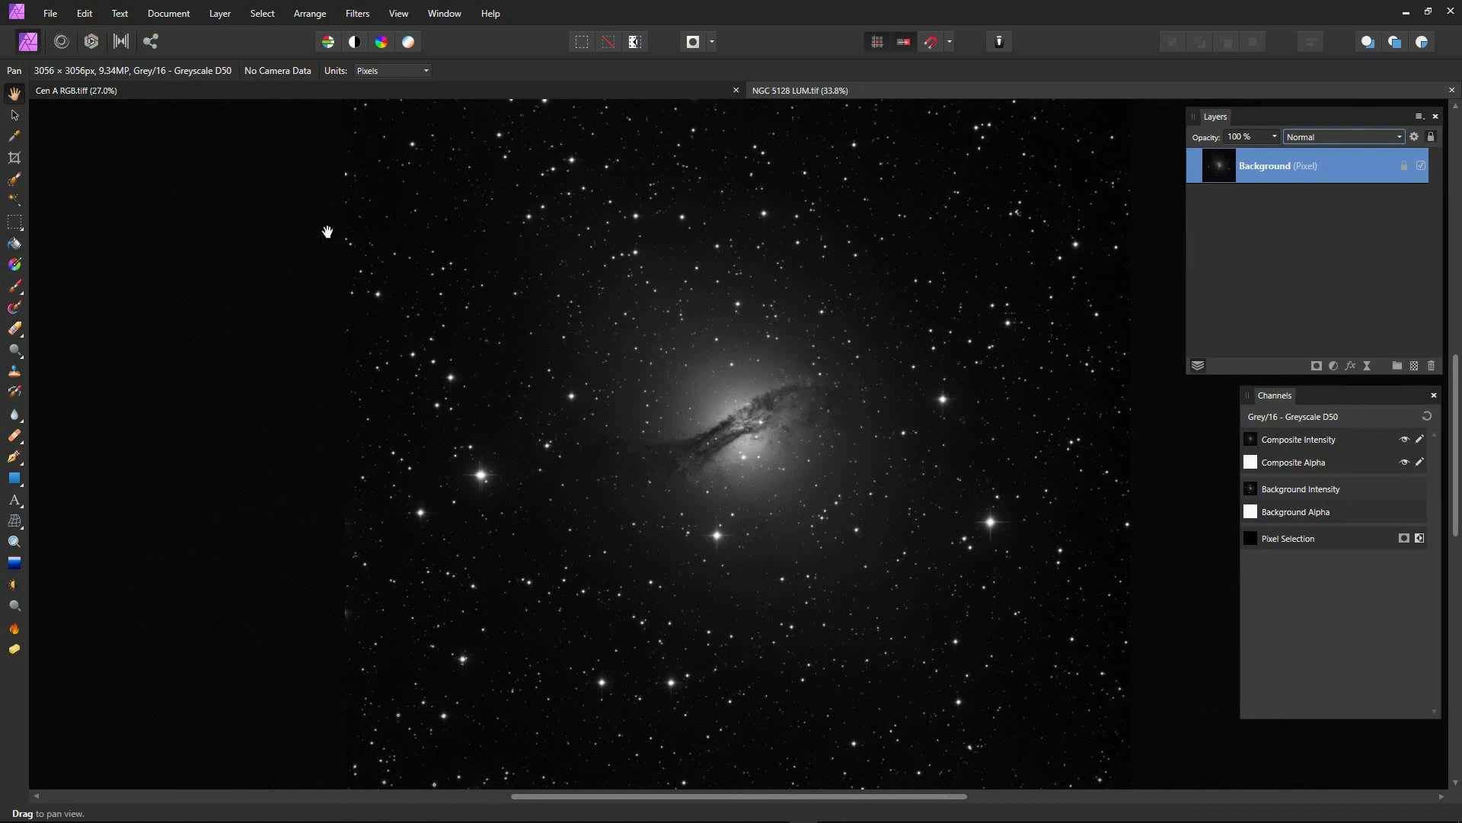
# Step: Convert the greyscale luminance document to RGB/16 format with perceptual rendering intent
pyautogui.click(180, 14)
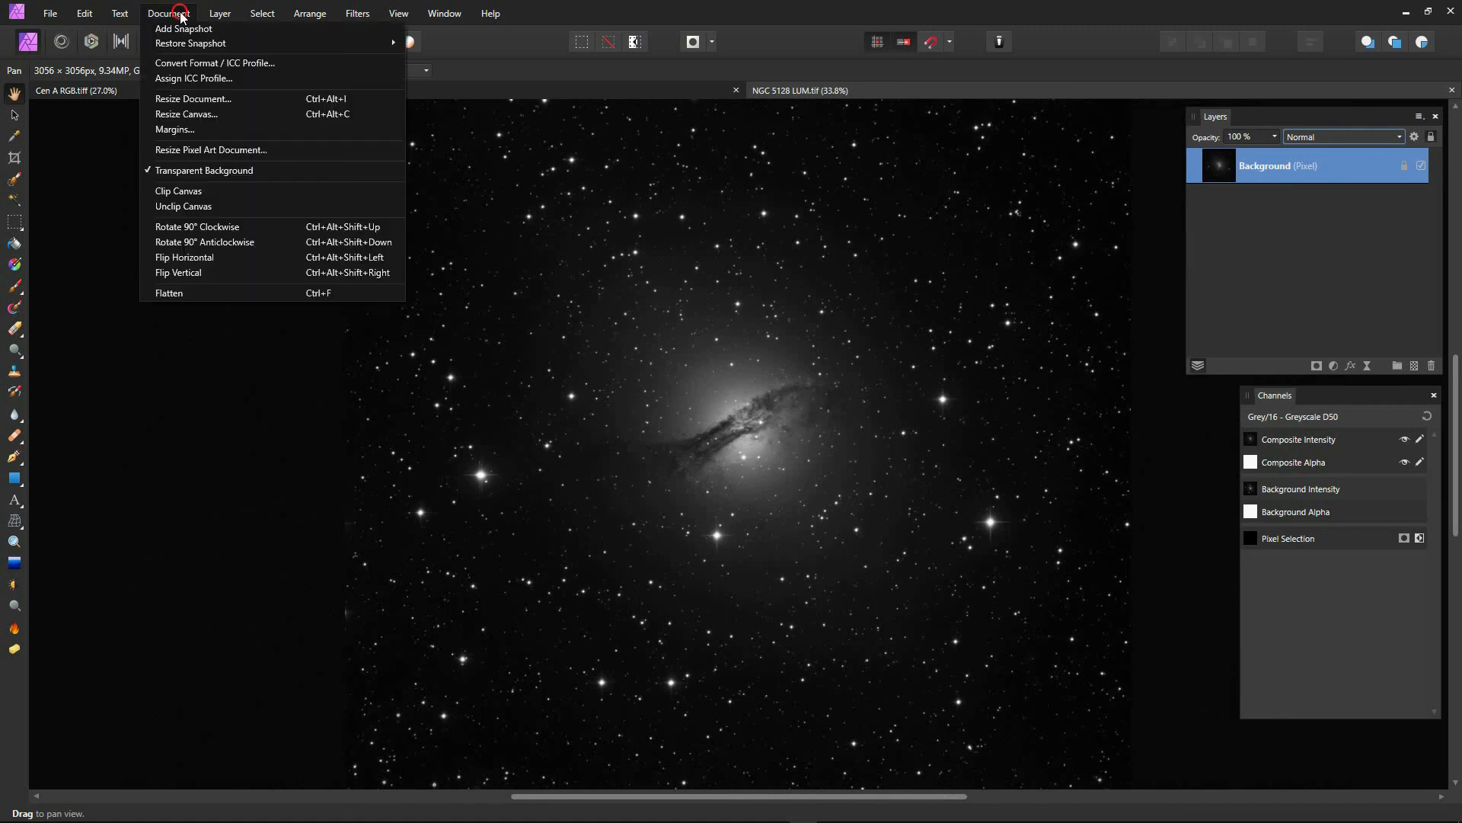
pyautogui.click(186, 60)
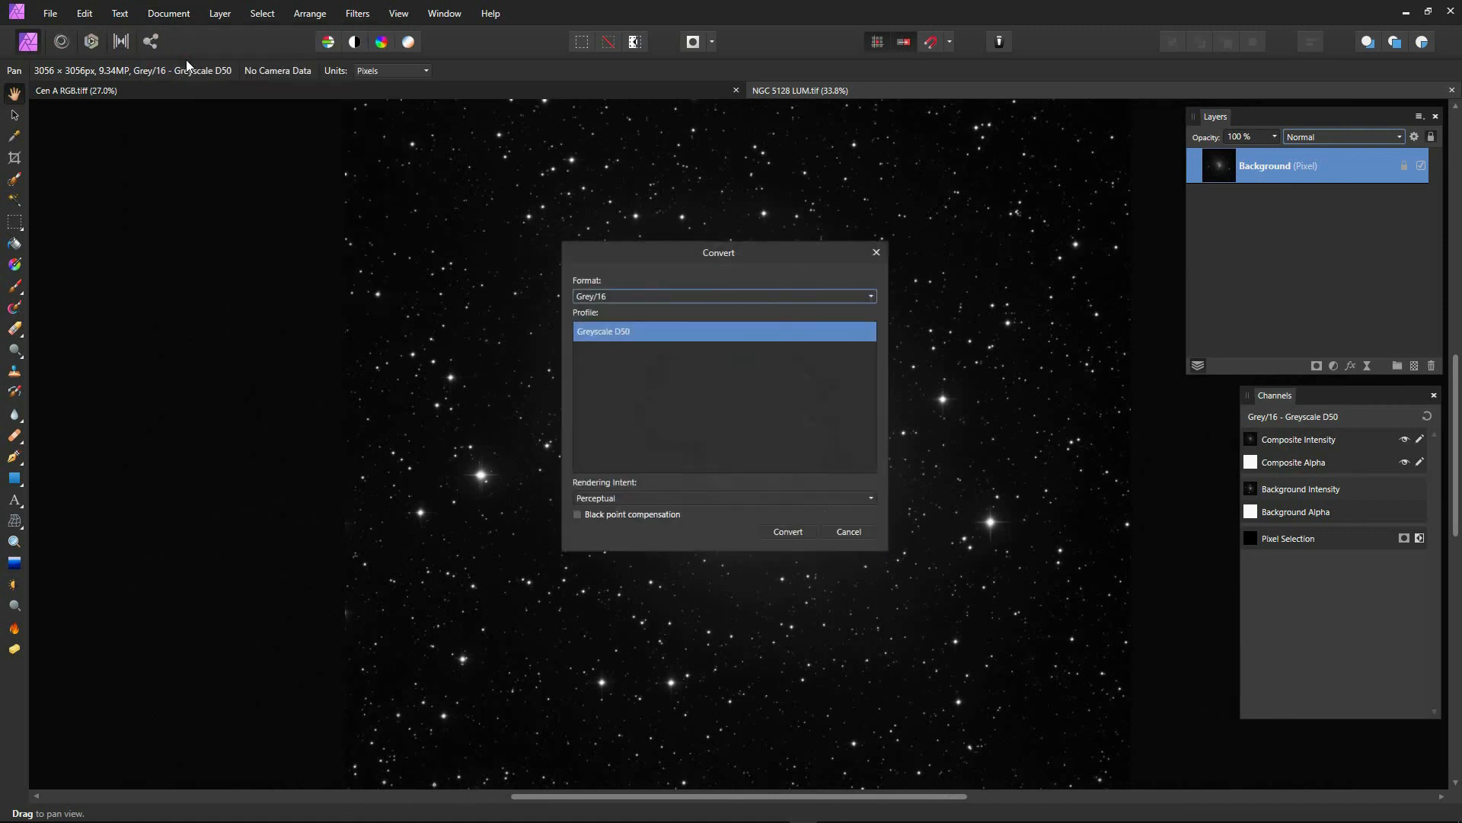
pyautogui.click(870, 296)
pyautogui.click(614, 332)
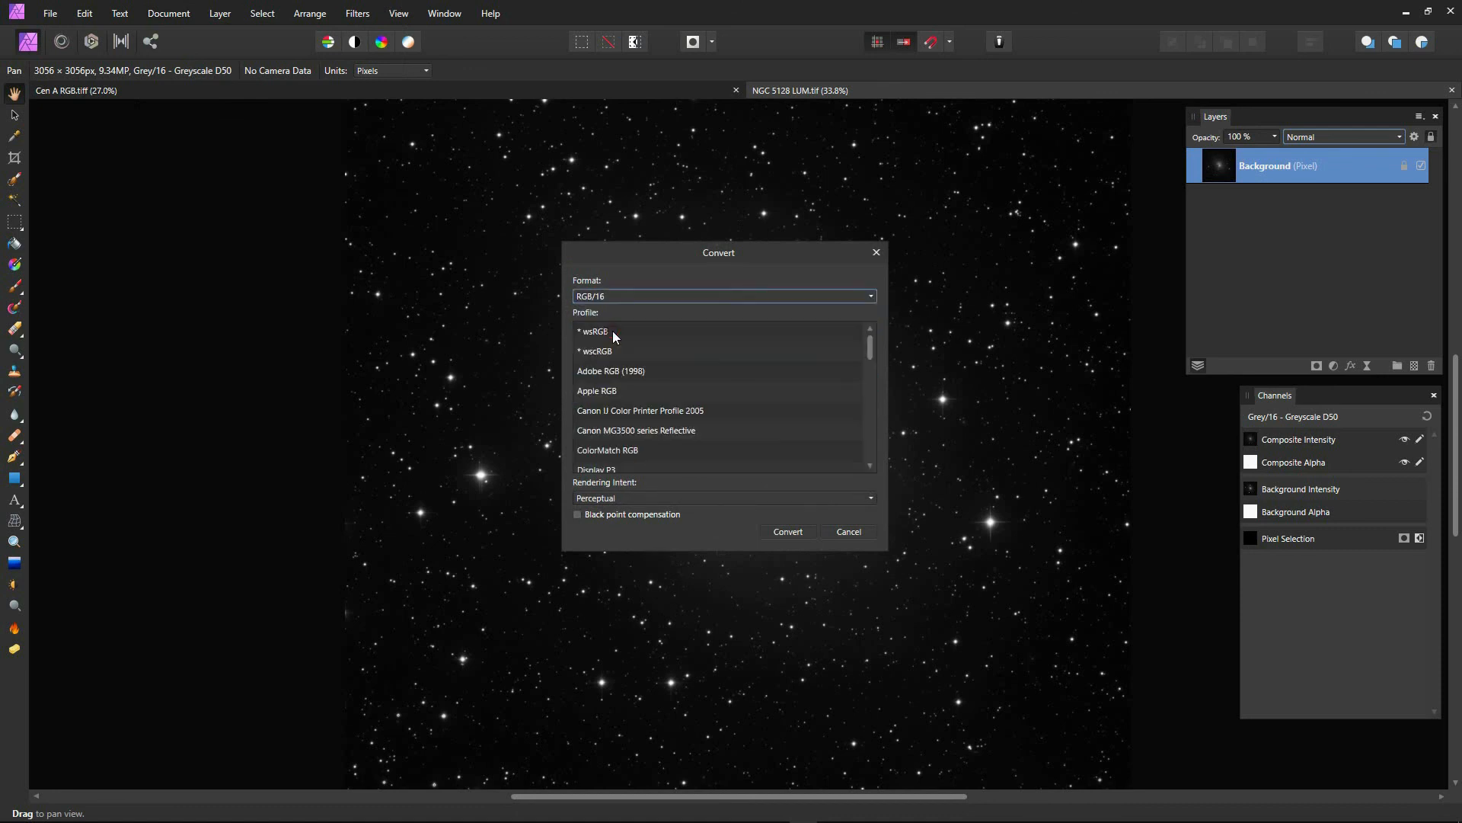
pyautogui.click(786, 531)
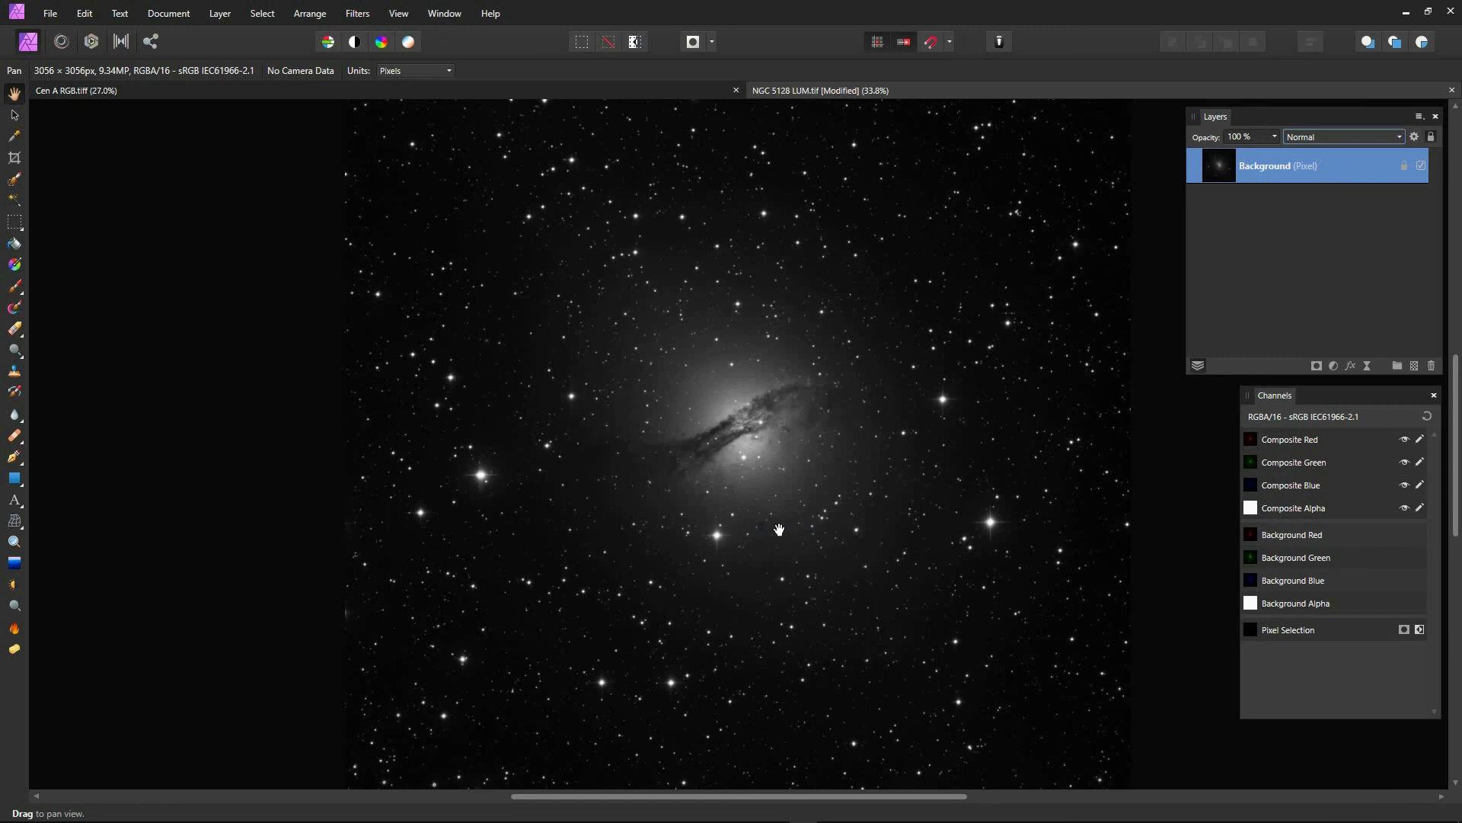
# Step: Copy the Cen A RGB colour image and paste it as a new layer above the background of NGC 5128 LUM.tif
pyautogui.click(194, 96)
pyautogui.scroll(3, 721, 440)
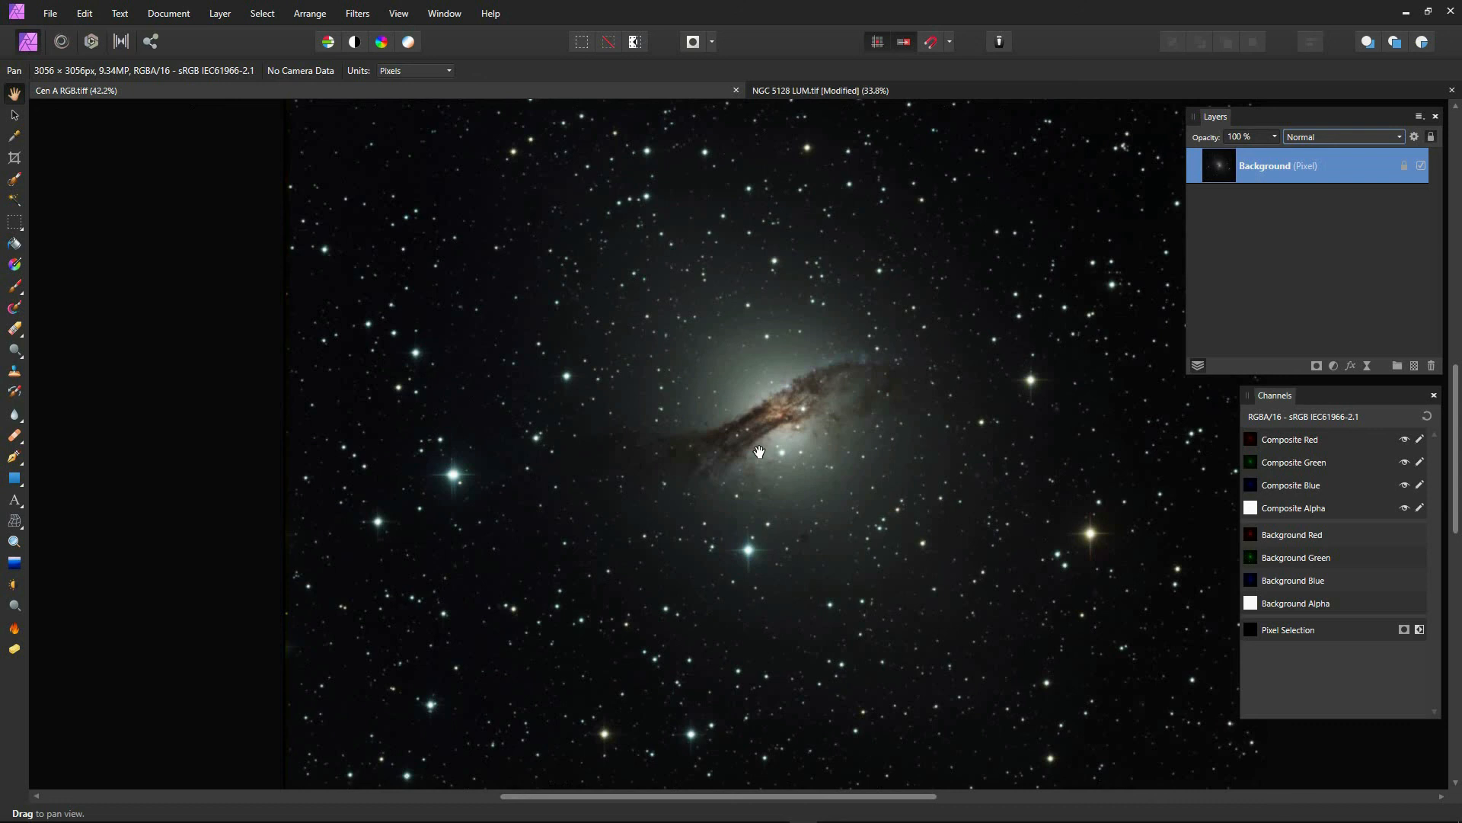
pyautogui.click(962, 93)
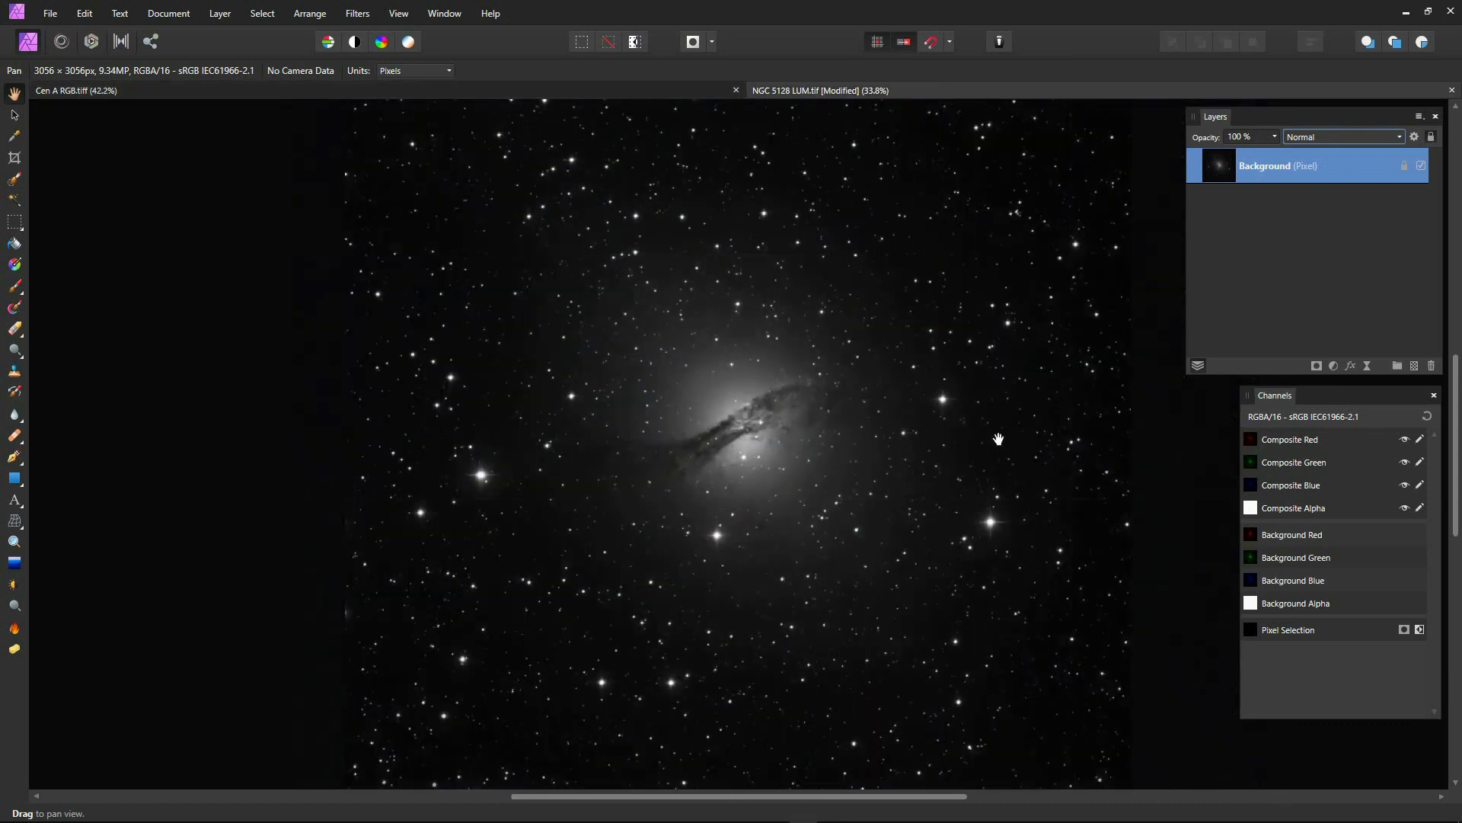
pyautogui.hotkey('ctrl', 'v')
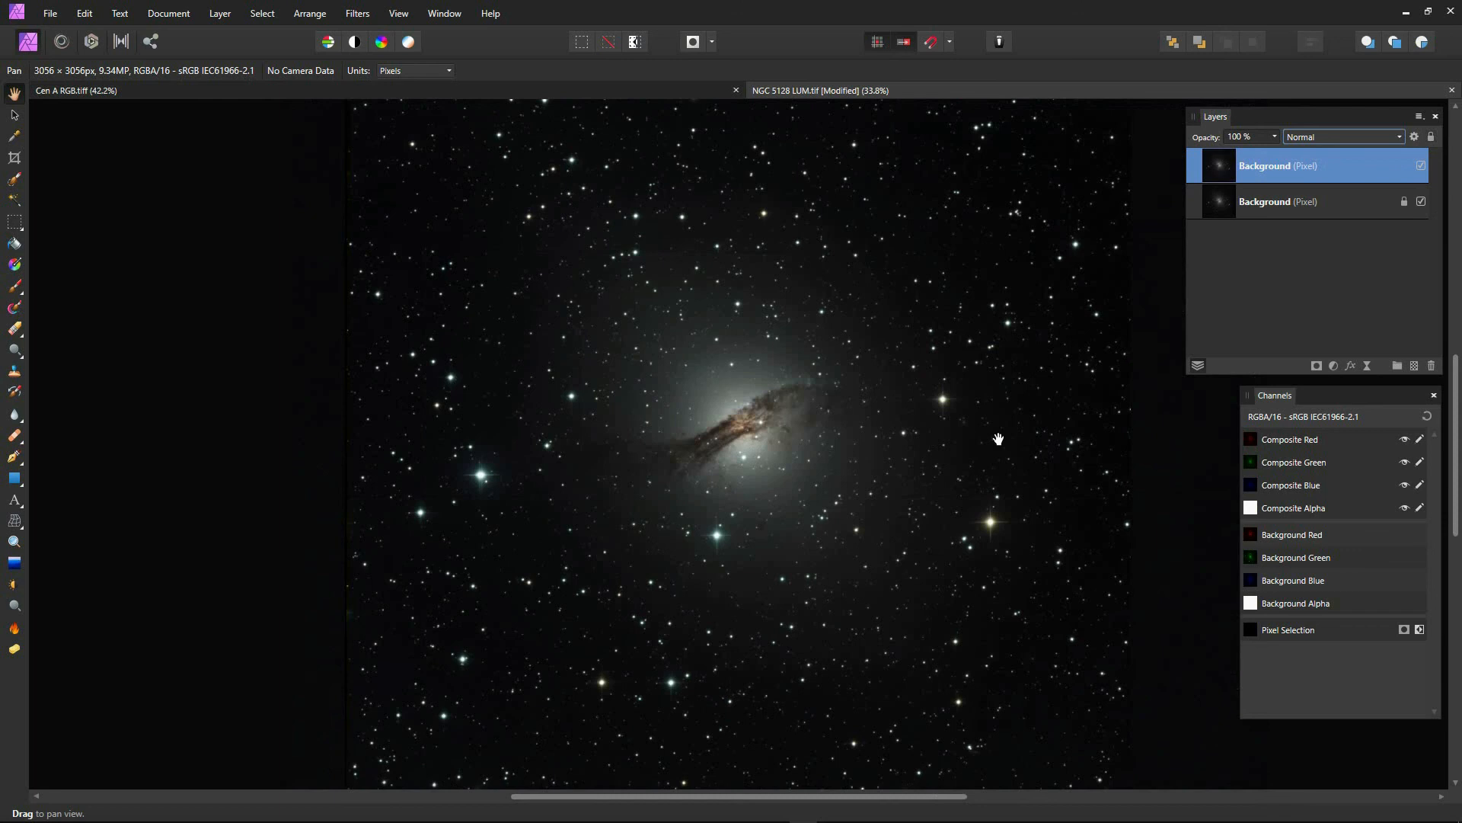
# Step: Rename the pasted colour layer as RGB and the luminance background layer as Lum
pyautogui.doubleClick(1286, 166)
pyautogui.write('RGB')
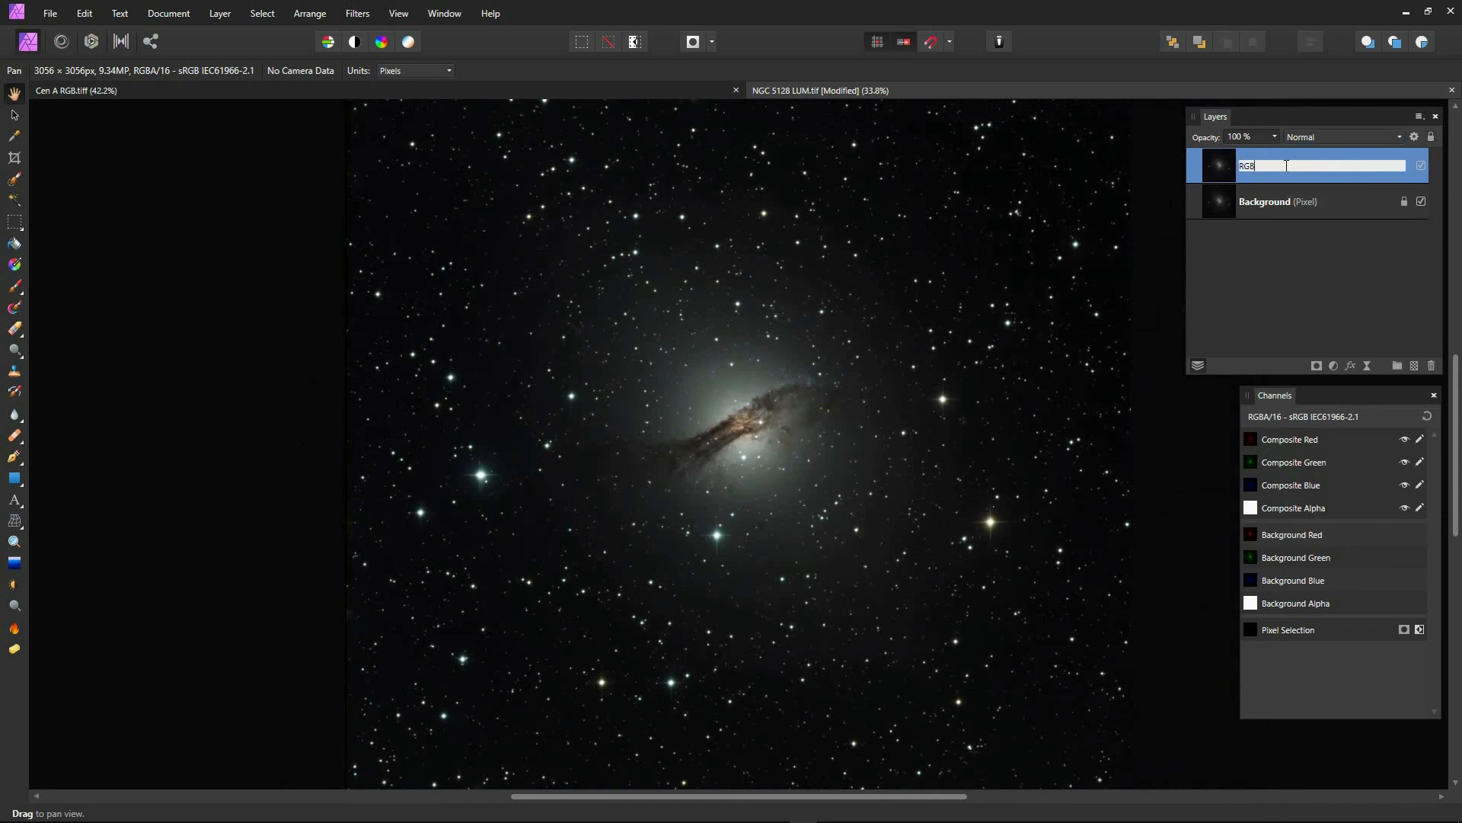
pyautogui.click(1252, 208)
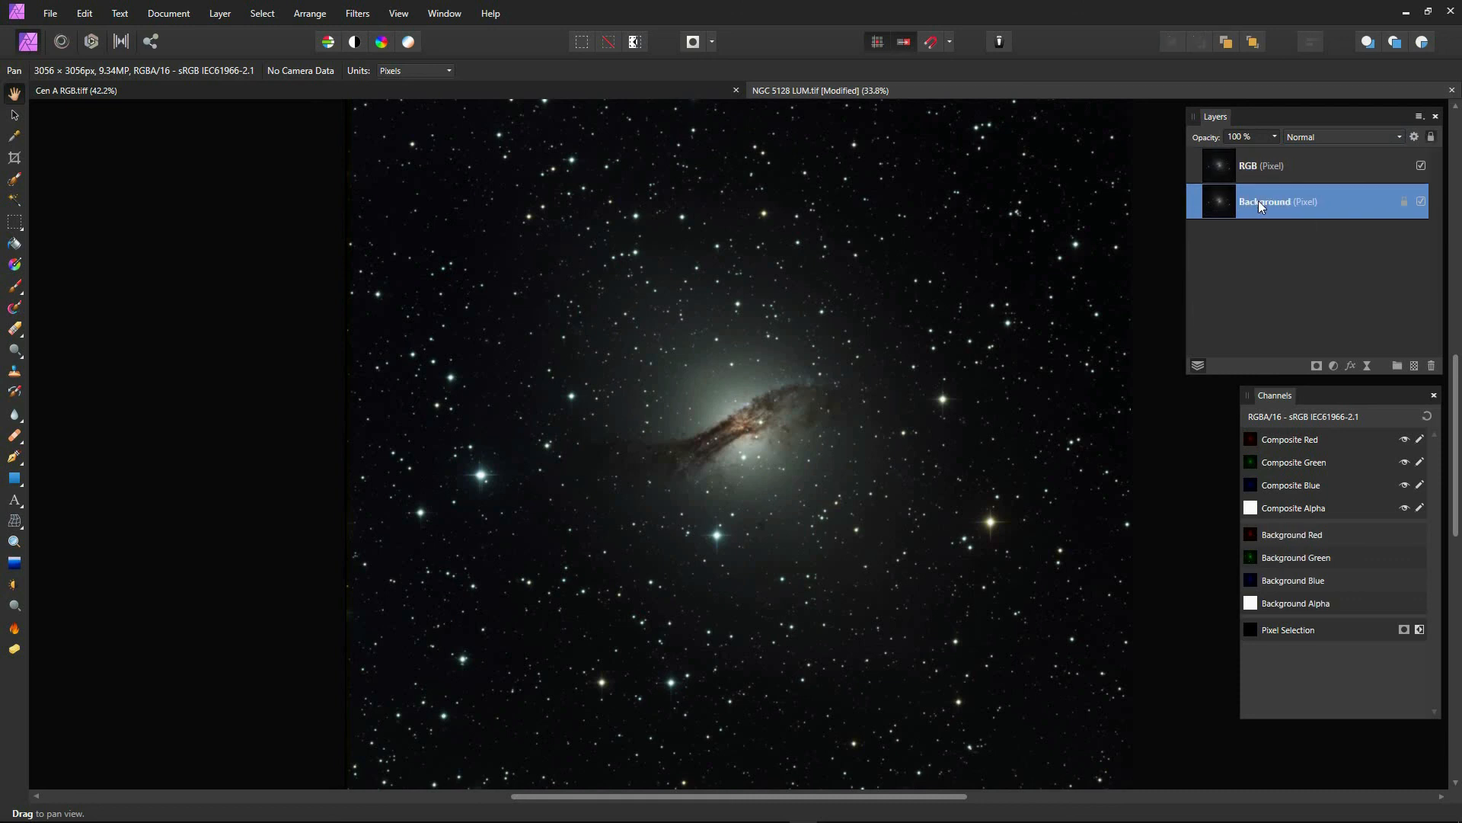
pyautogui.doubleClick(1258, 199)
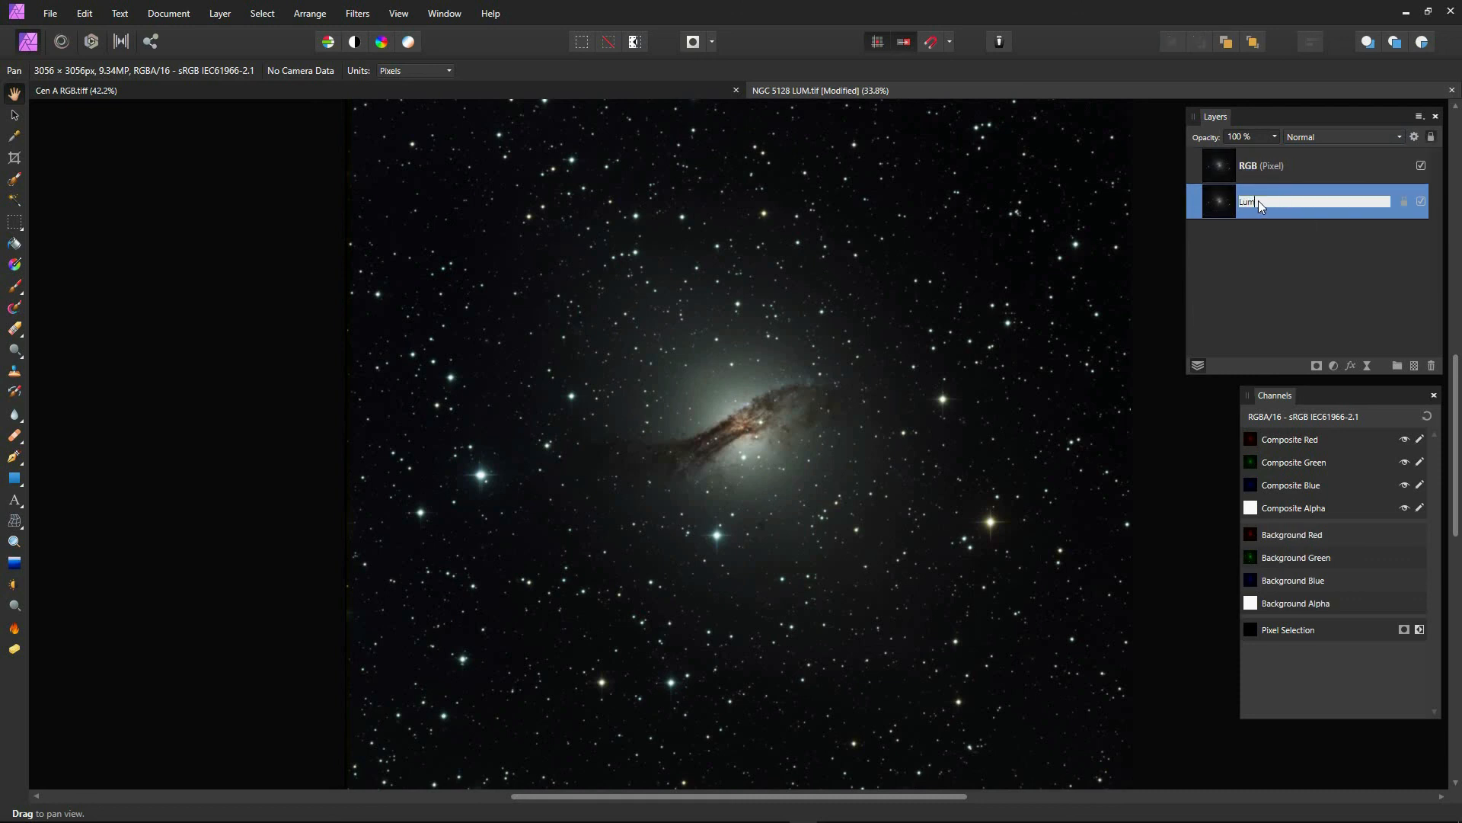
pyautogui.write('Lum')
pyautogui.press('Return')
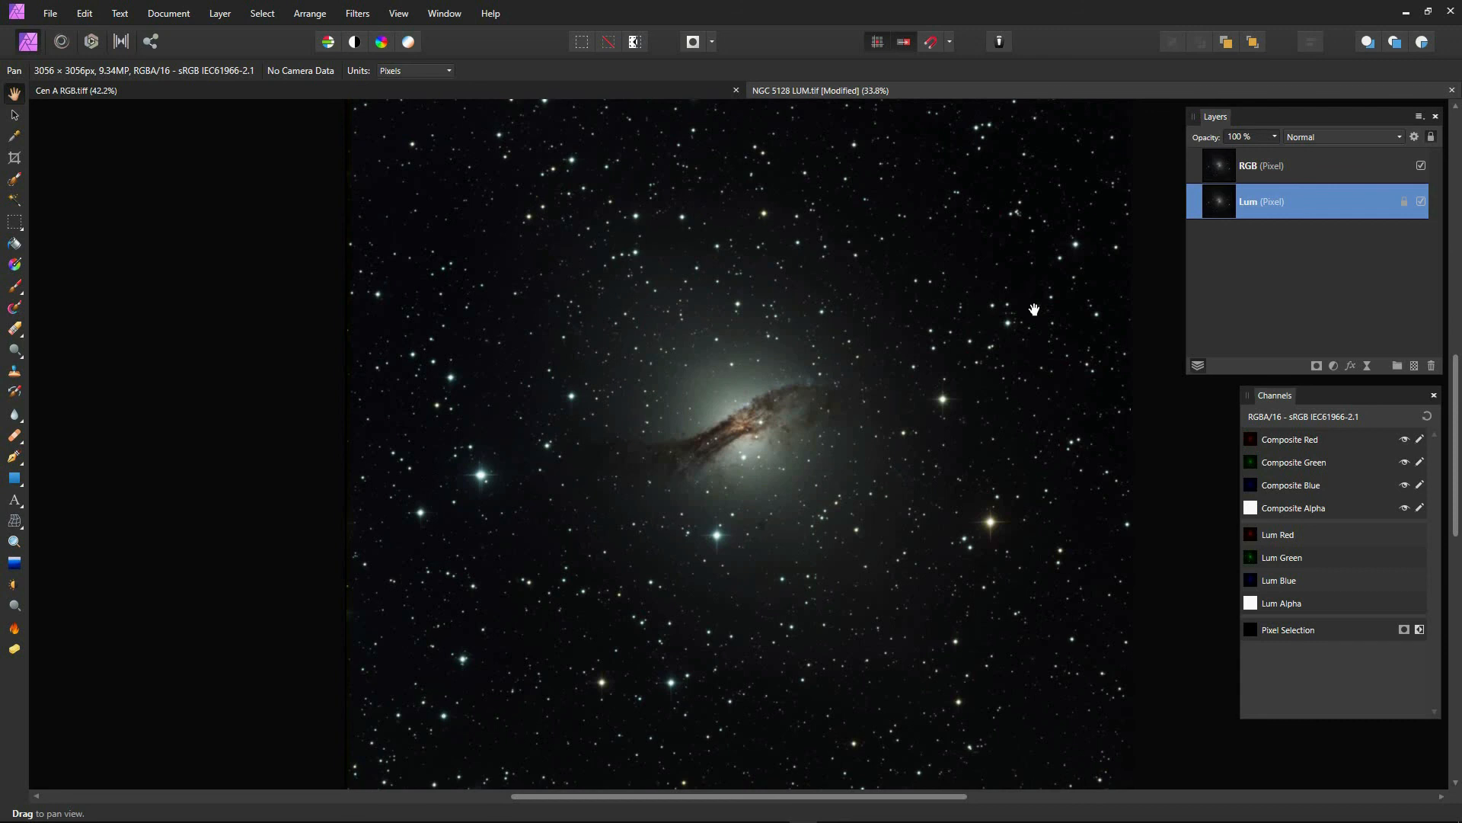
# Step: Set the RGB layer's blend mode to Colour over the Lum layer and inspect the galaxy up close
pyautogui.click(1290, 158)
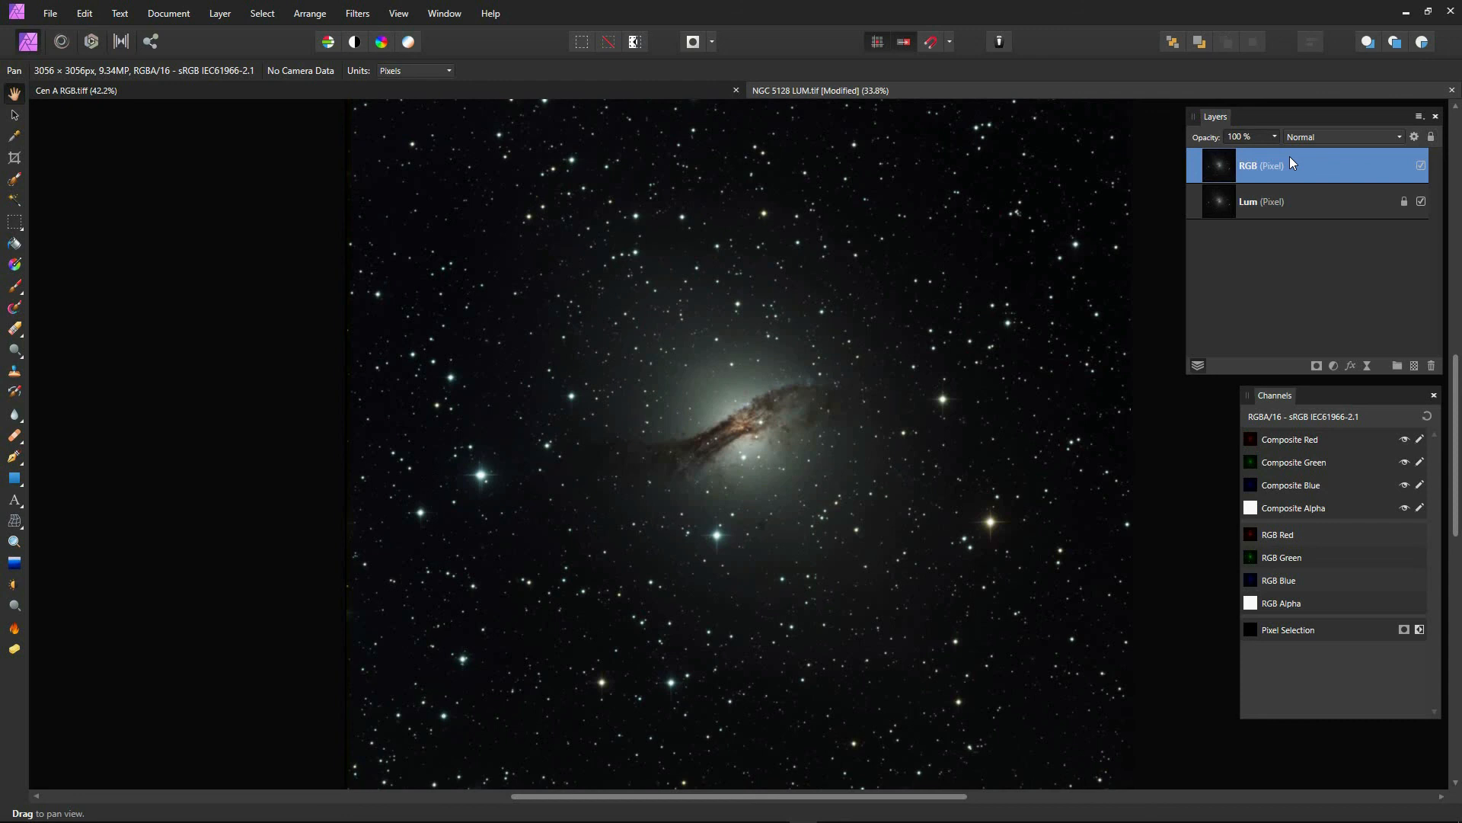
pyautogui.click(1399, 137)
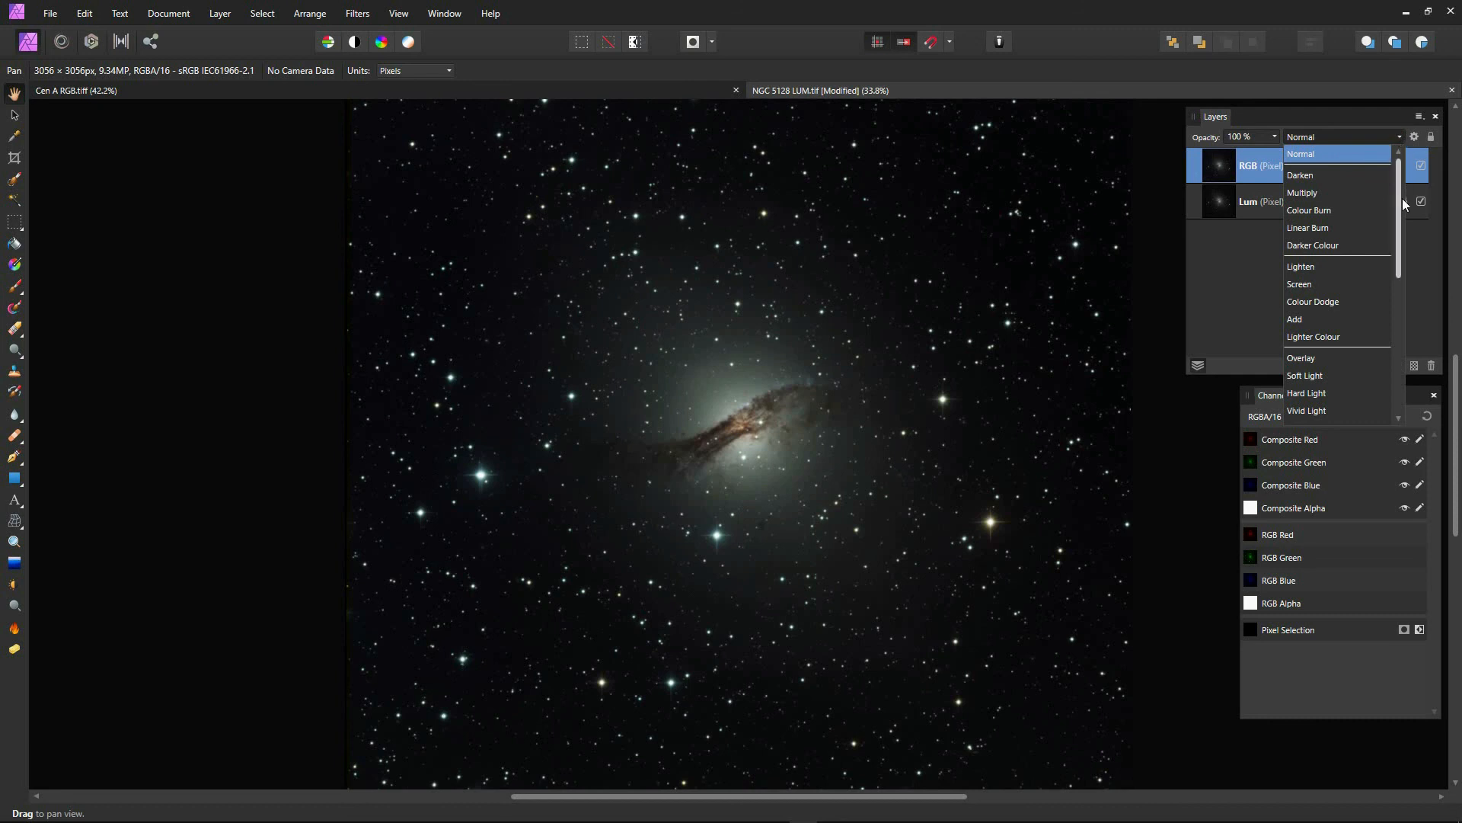
pyautogui.moveTo(1398, 198); pyautogui.dragTo(1396, 295)
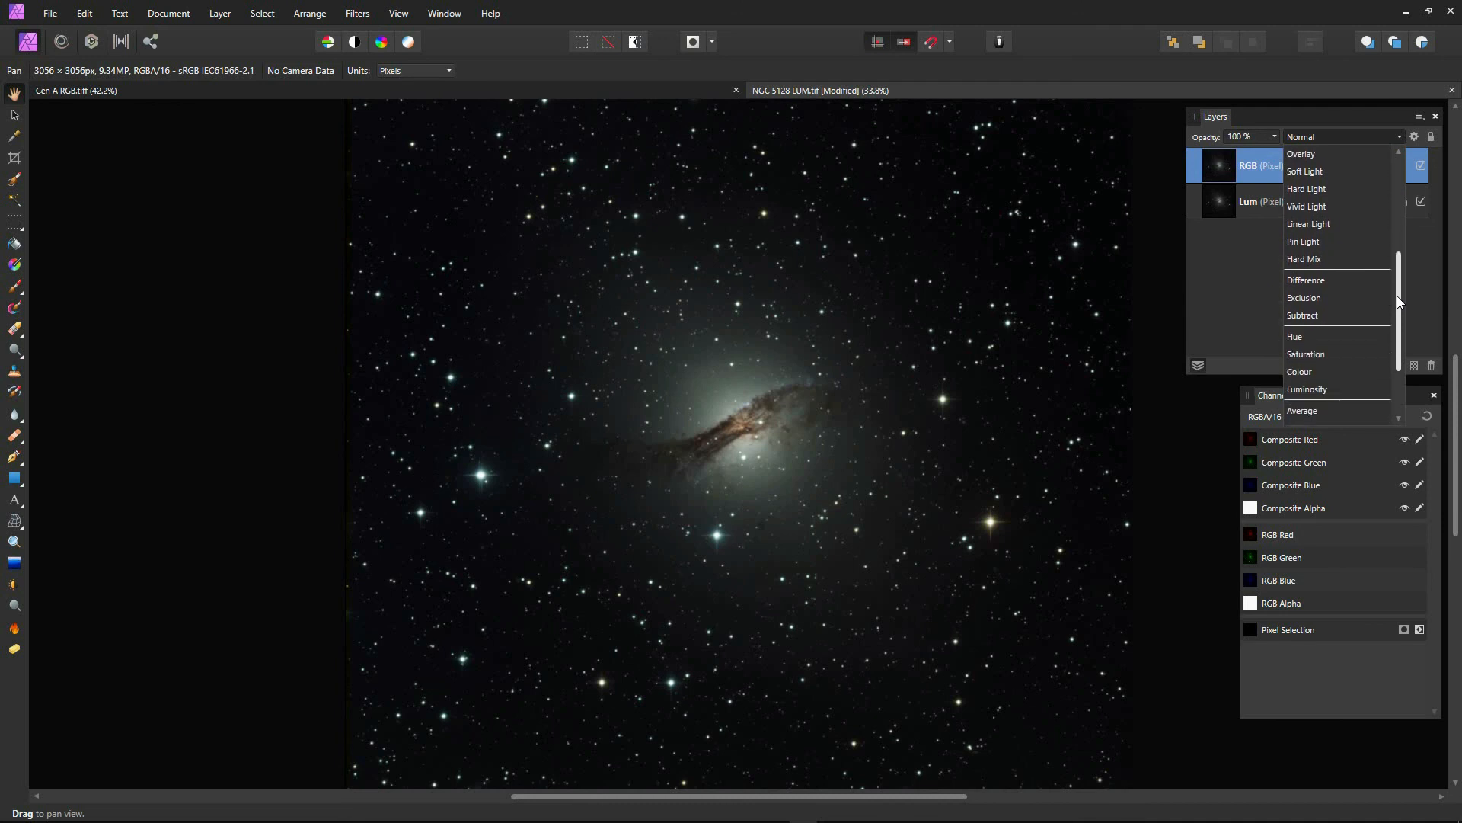
pyautogui.click(1305, 371)
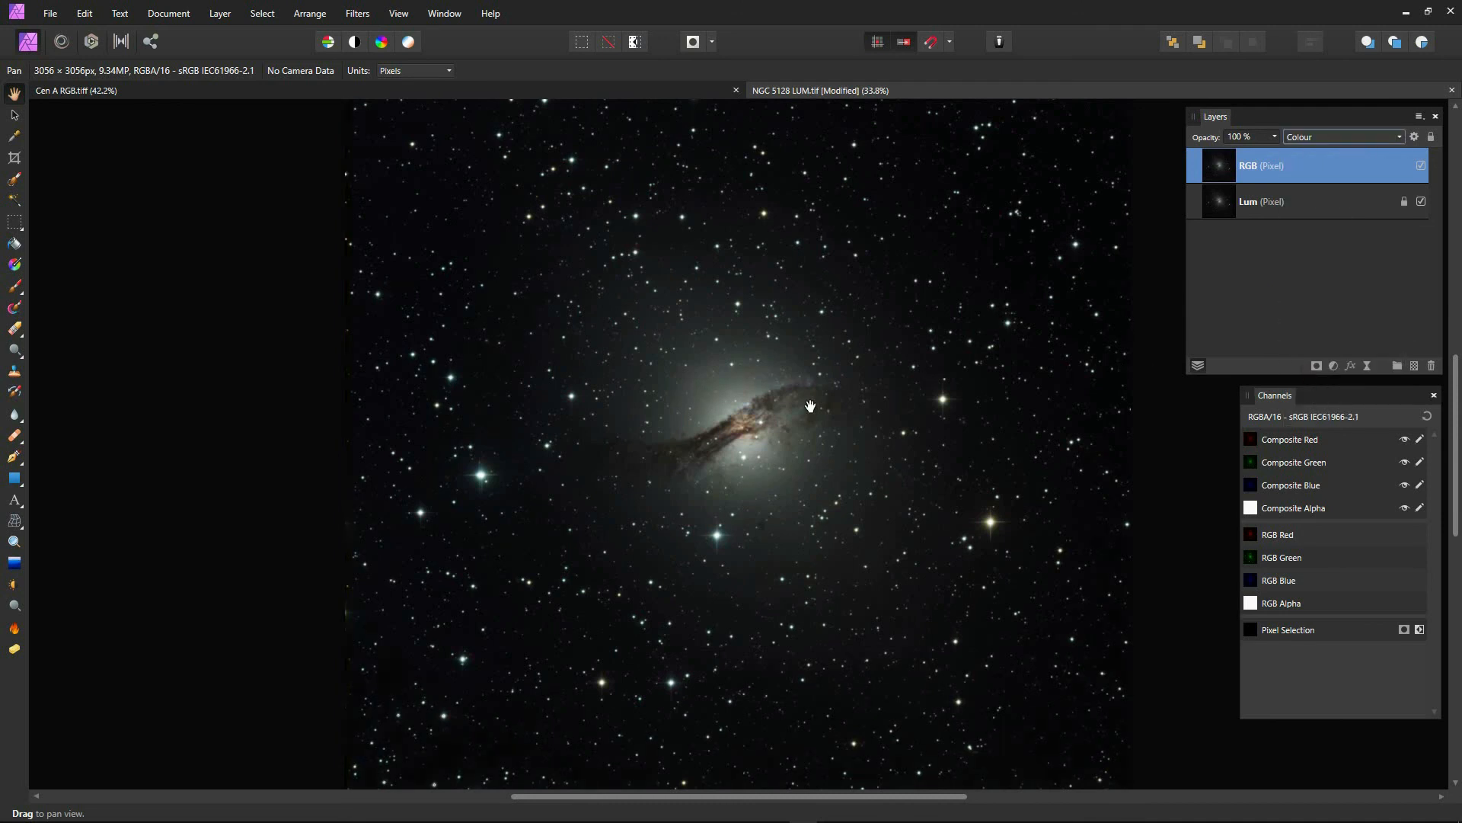
pyautogui.scroll(5, 766, 423)
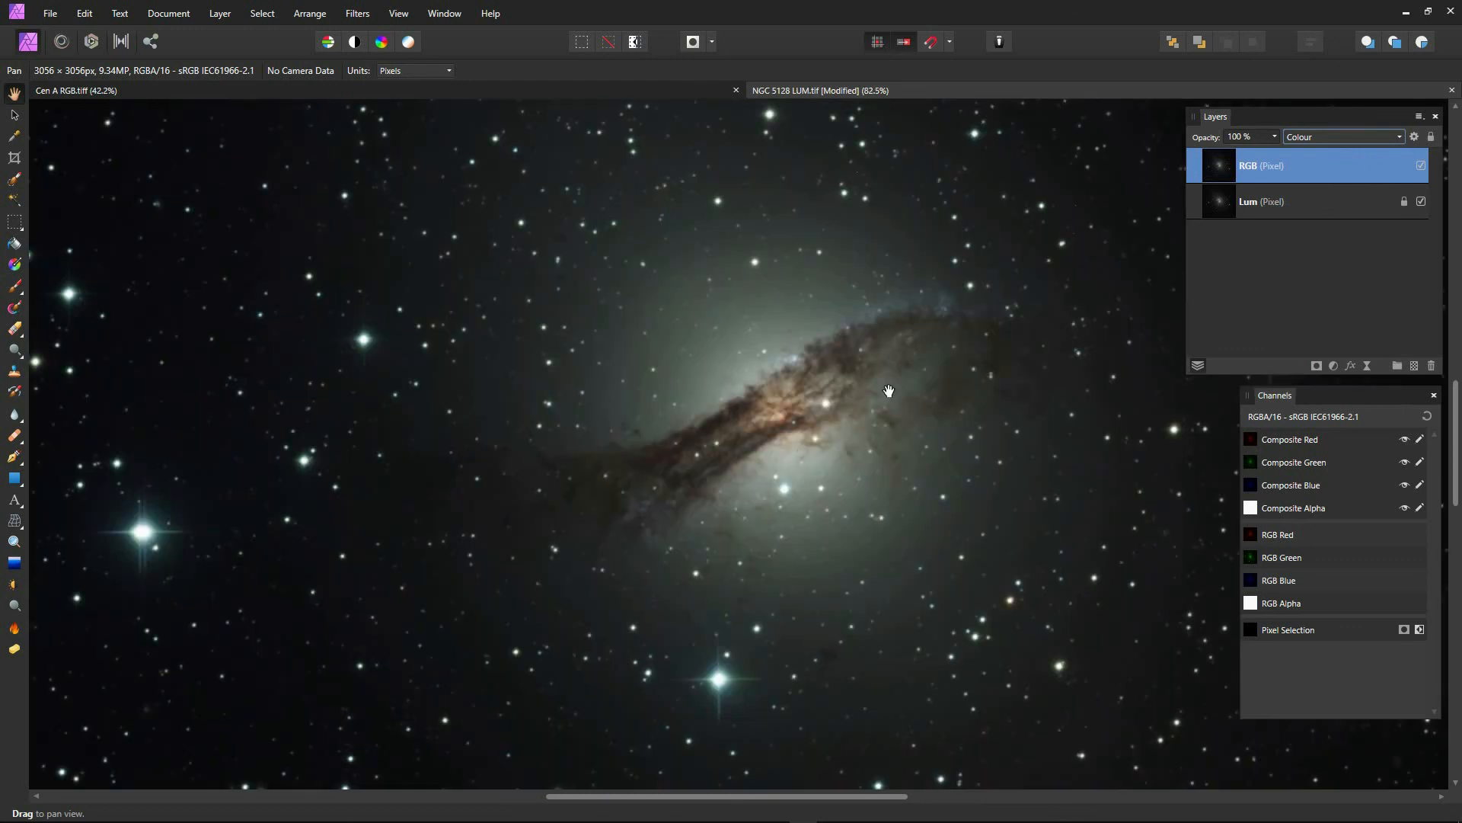
pyautogui.scroll(-3, 888, 391)
pyautogui.scroll(-1, 889, 391)
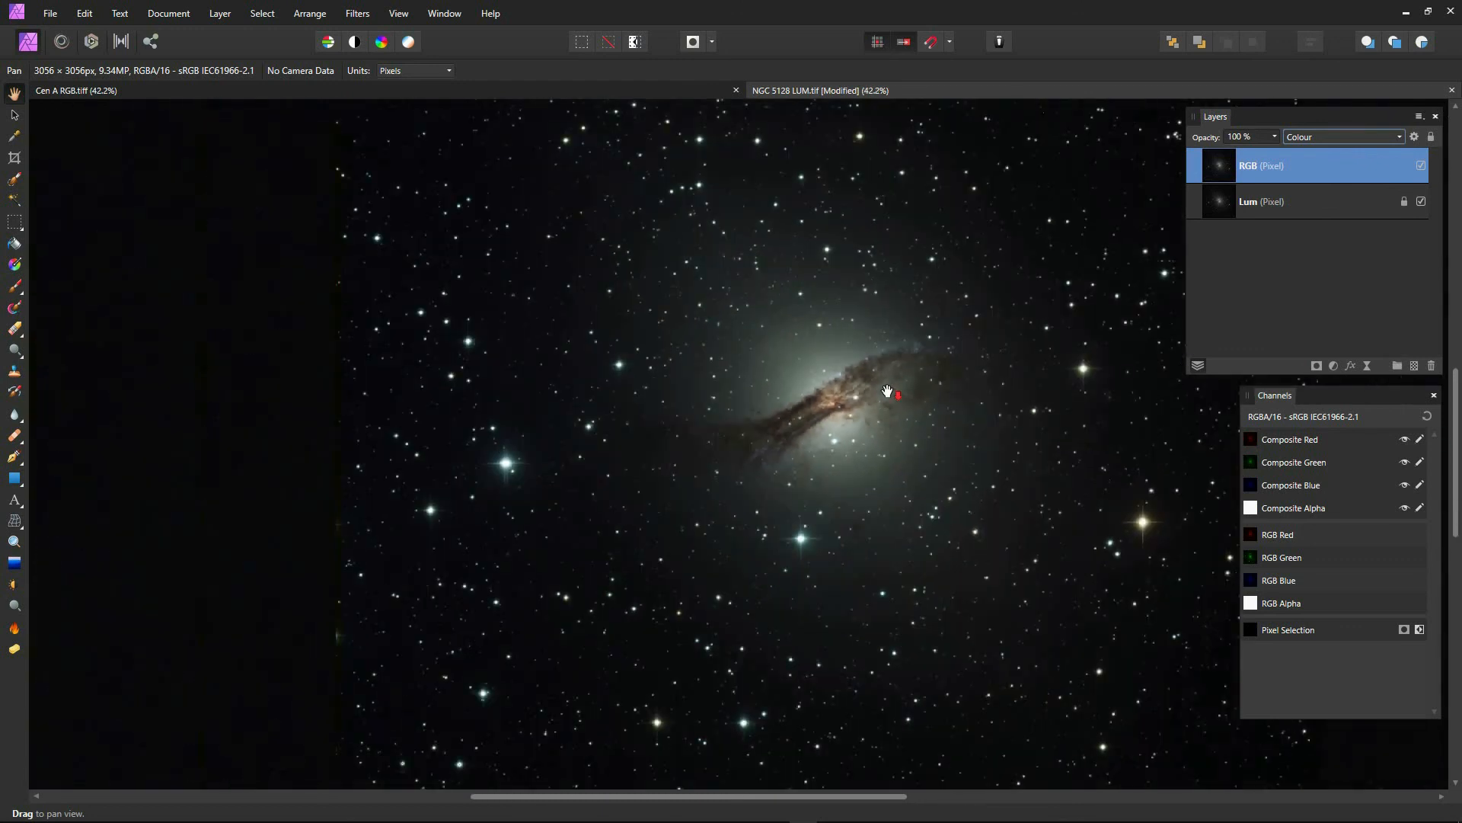
pyautogui.scroll(-1, 888, 391)
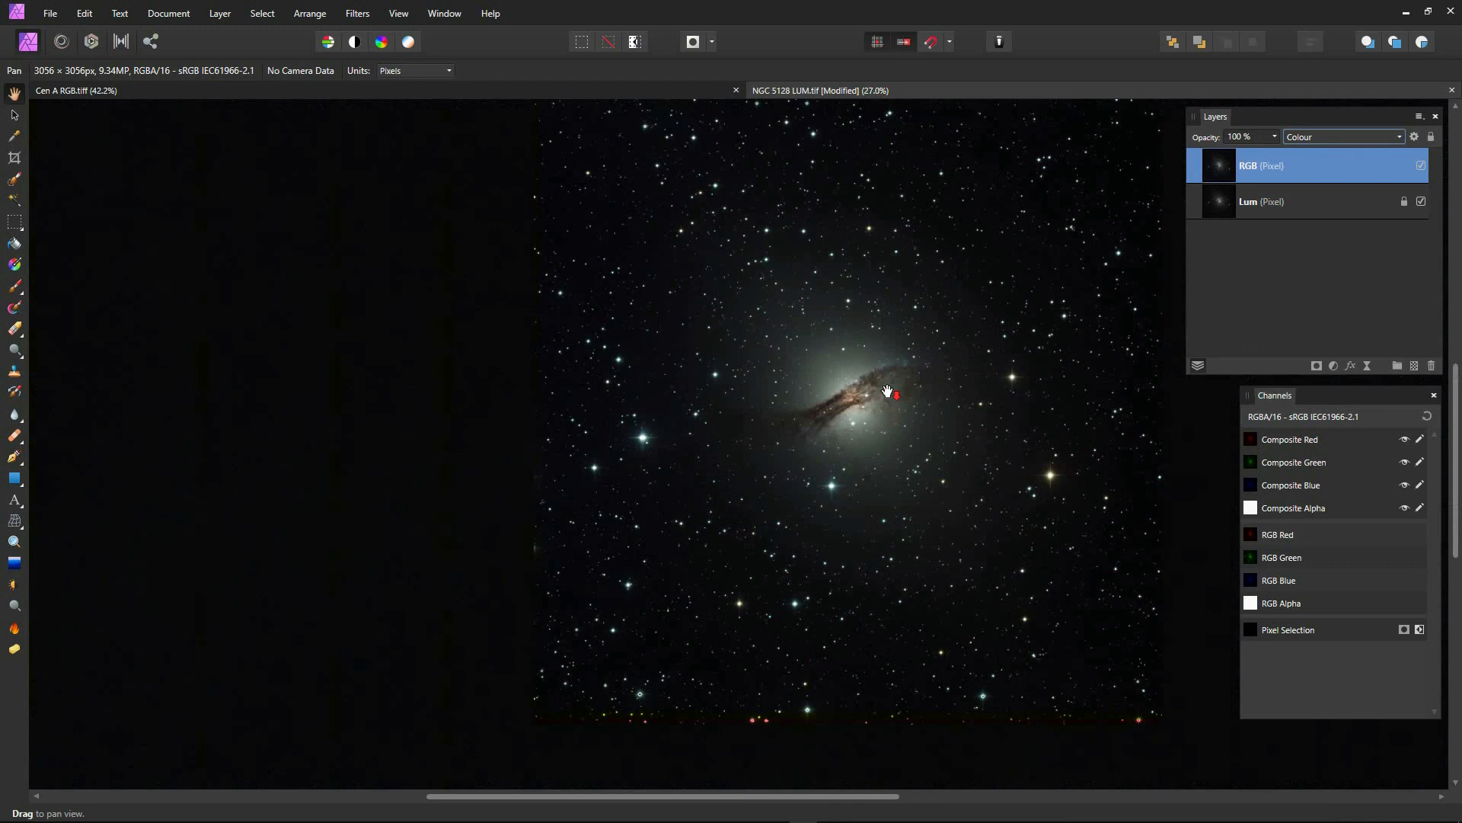
pyautogui.scroll(-1, 803, 433)
# Step: Crop all four edges to trim the uneven borders, leaving an image of about 2975 × 2871 px
pyautogui.moveTo(803, 433); pyautogui.dragTo(749, 445)
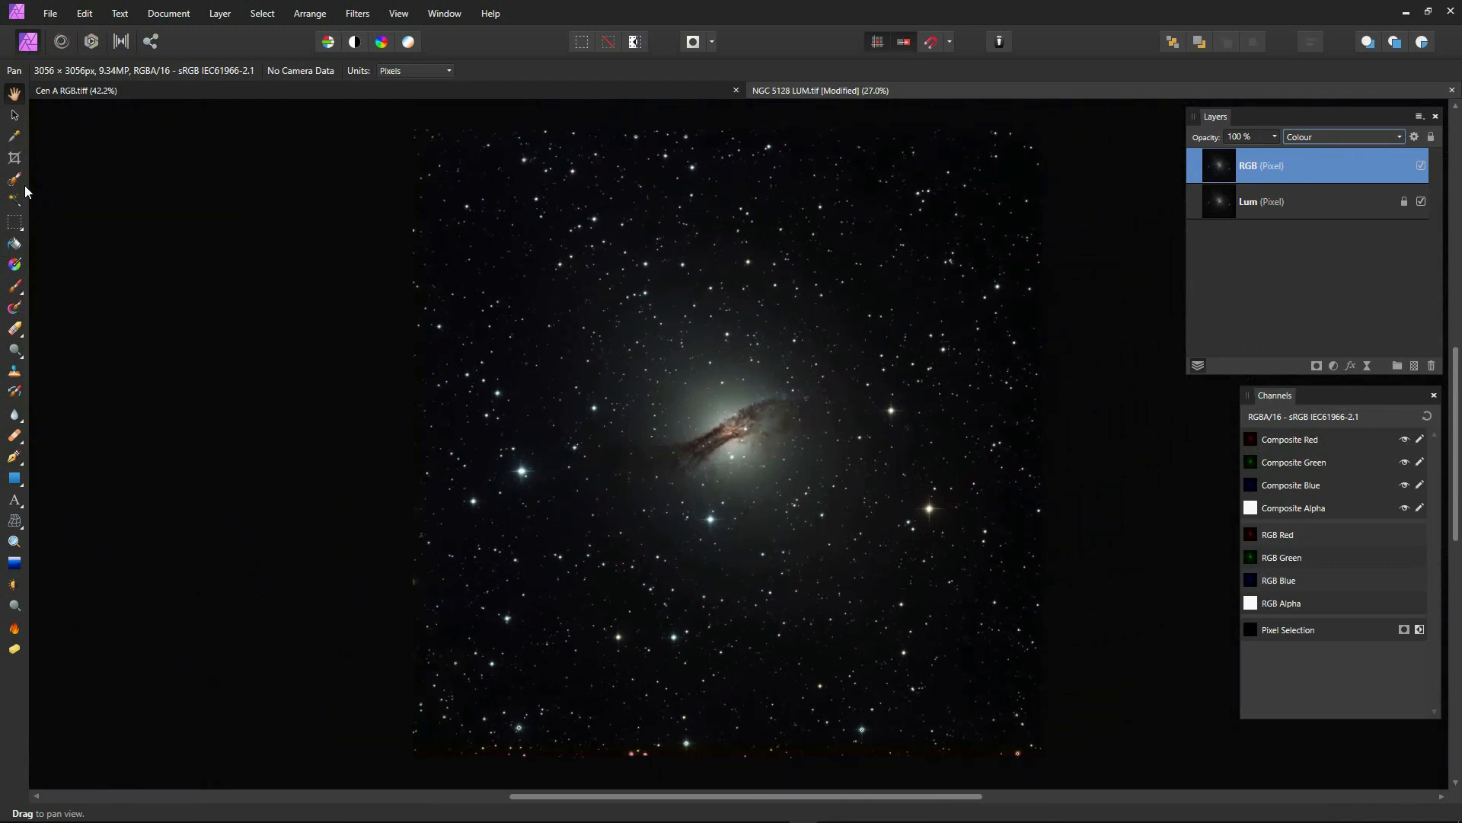
pyautogui.click(15, 156)
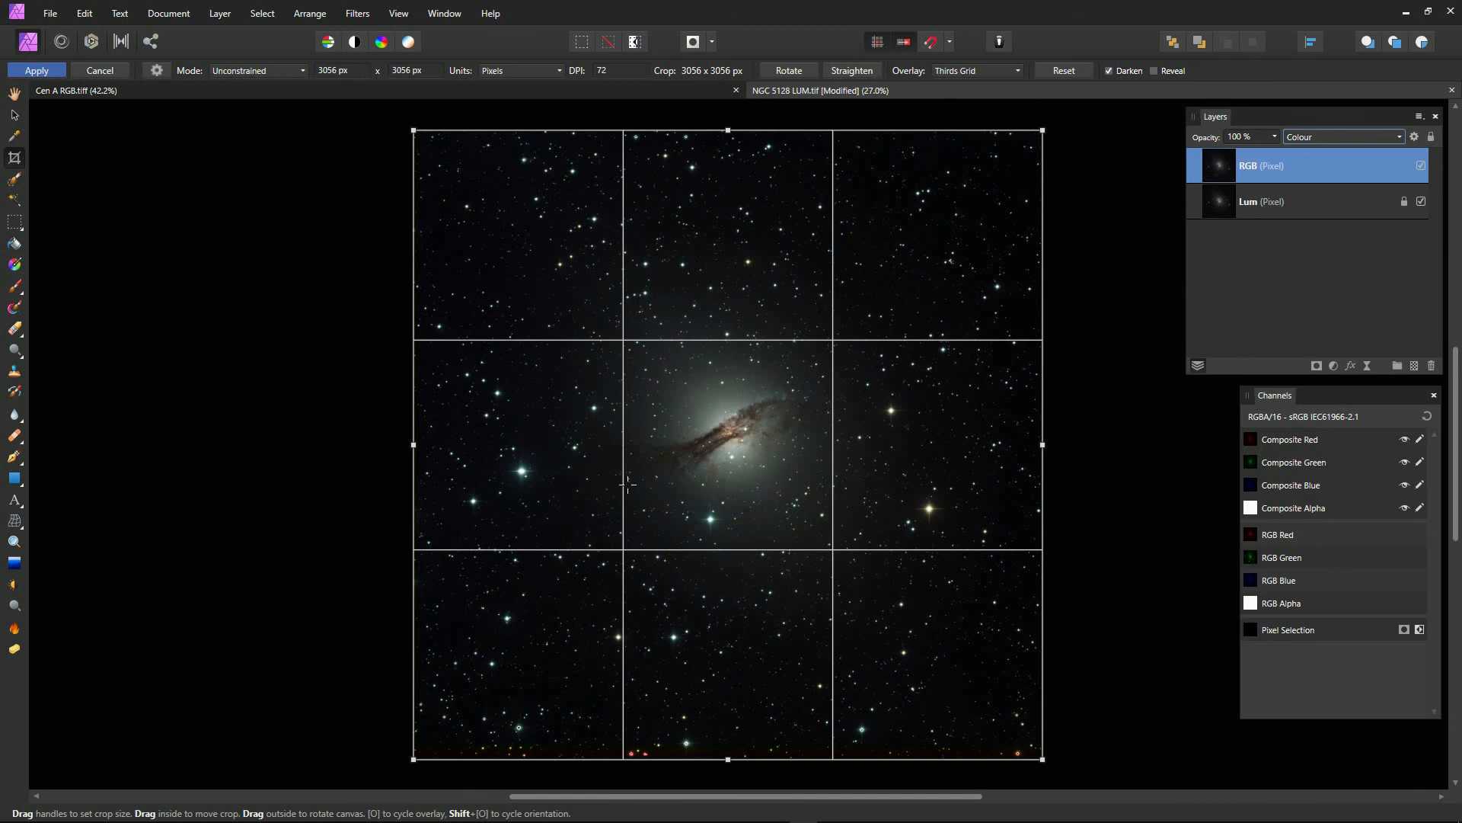
pyautogui.moveTo(728, 759); pyautogui.dragTo(729, 732)
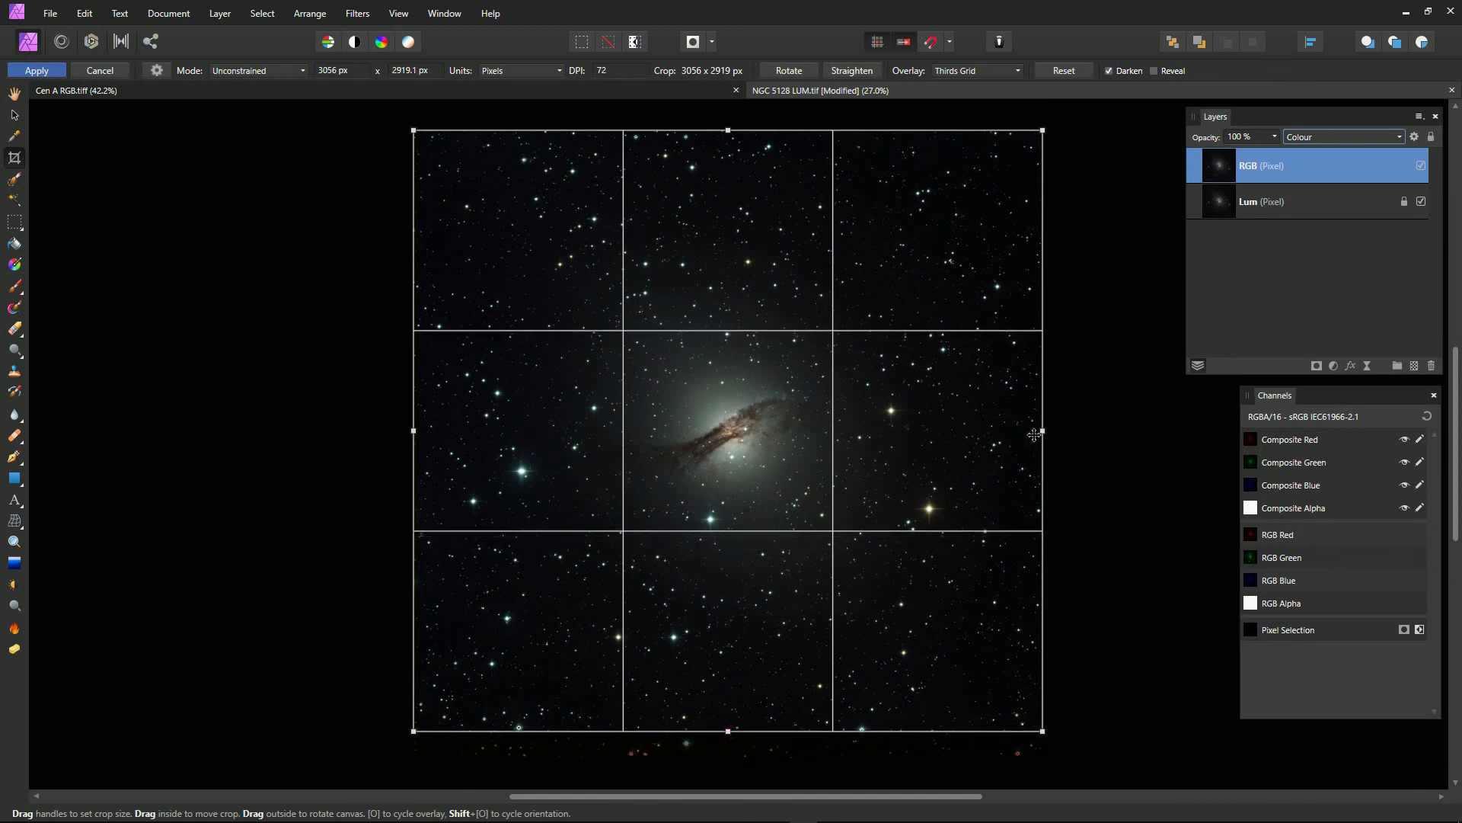
pyautogui.moveTo(1042, 430); pyautogui.dragTo(1034, 430)
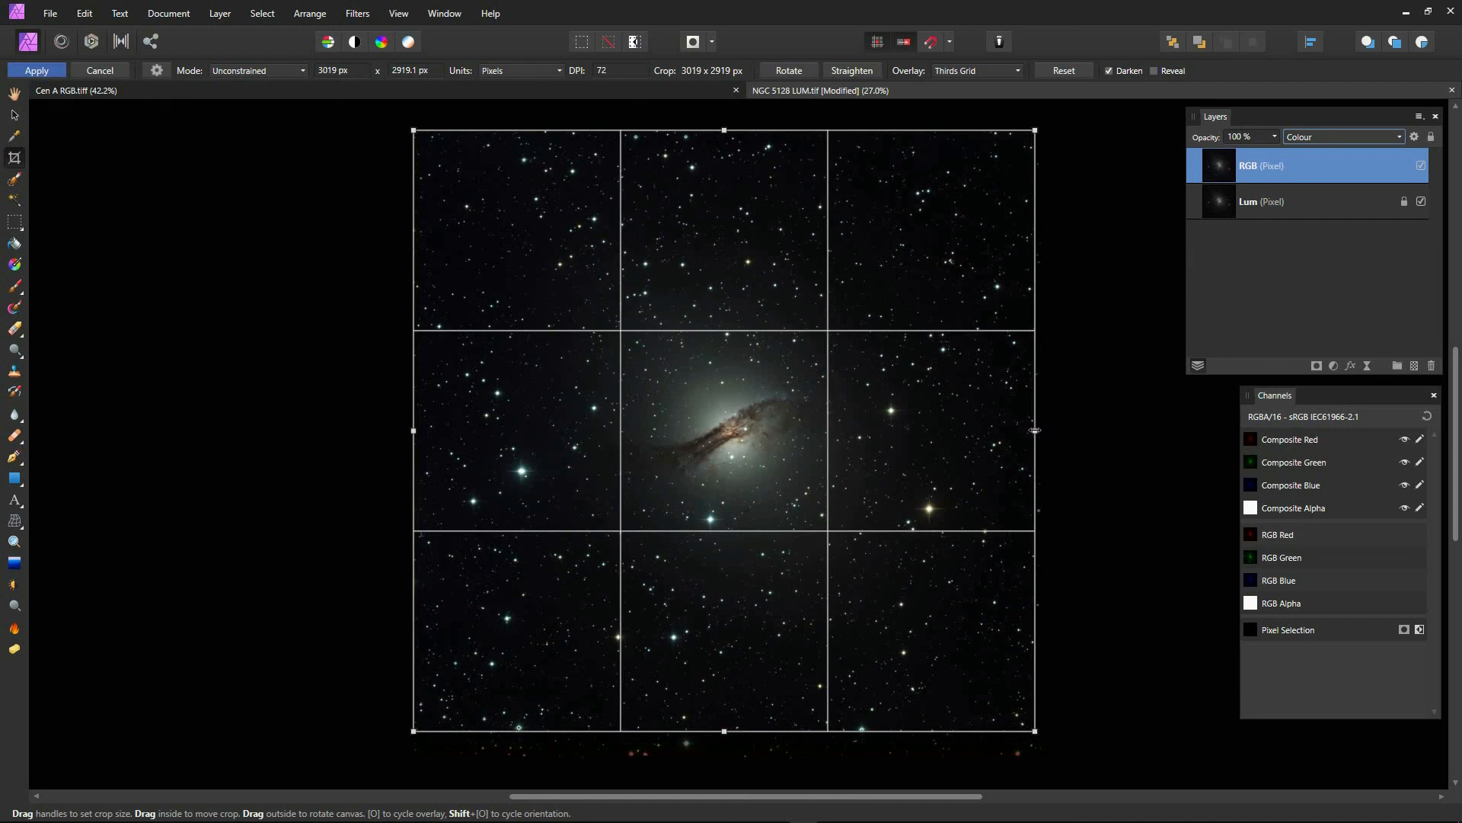
pyautogui.moveTo(418, 431); pyautogui.dragTo(432, 432)
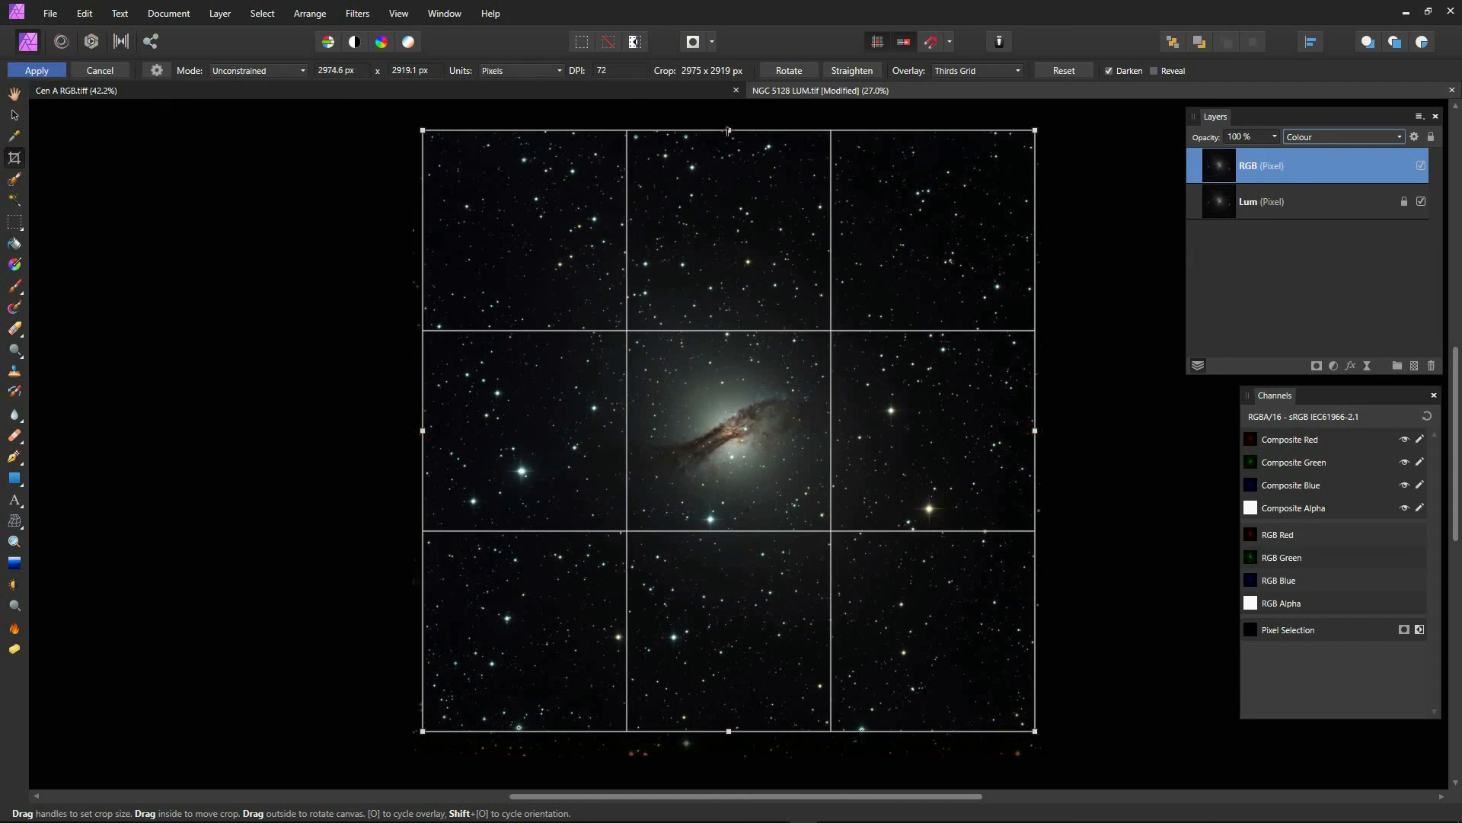
pyautogui.moveTo(728, 131); pyautogui.dragTo(729, 139)
pyautogui.press('Return')
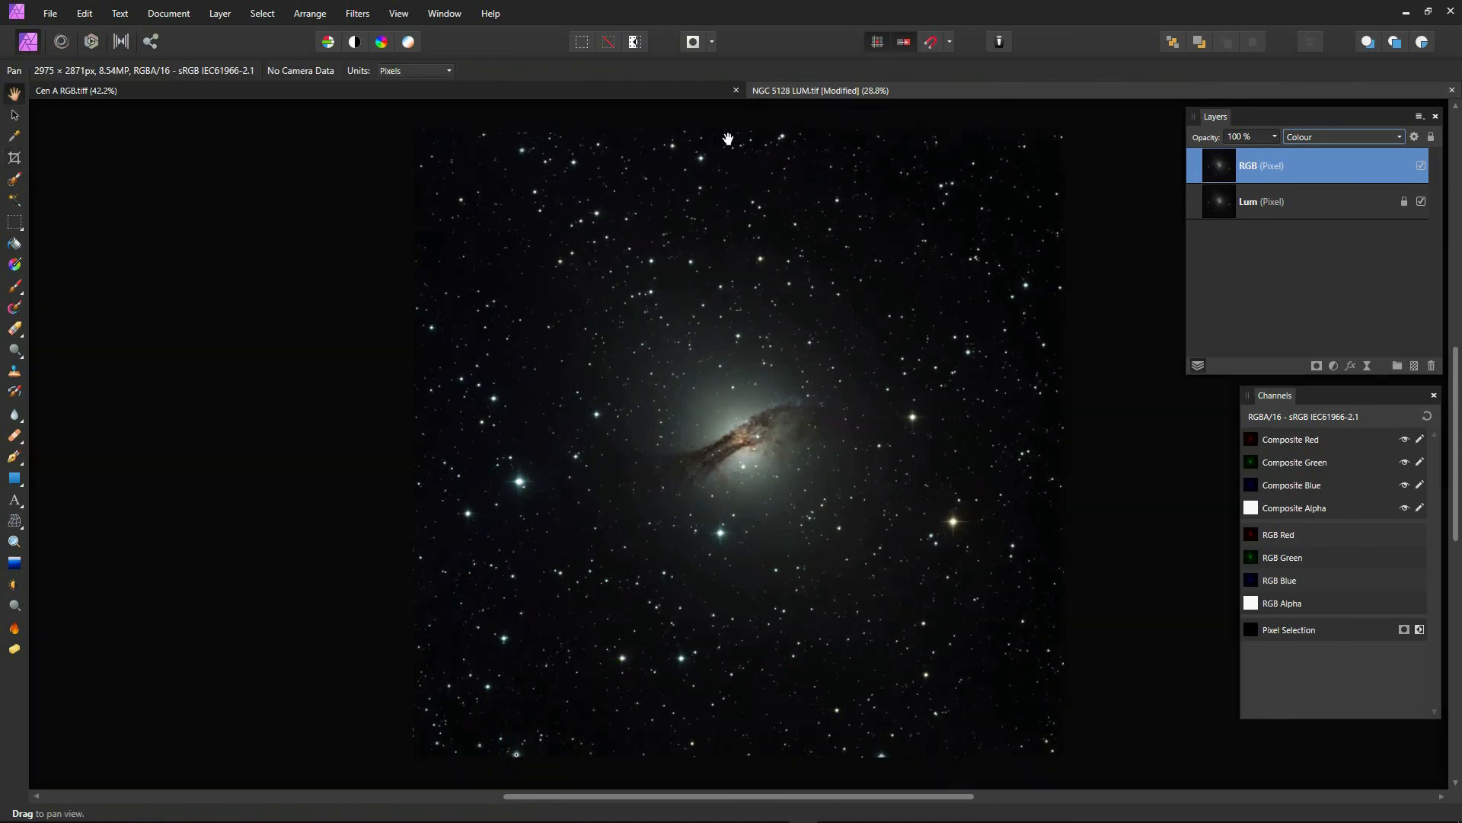
# Step: Export the whole document as a PSD with the preserve accuracy preset into the Pro folder
pyautogui.scroll(1, 760, 478)
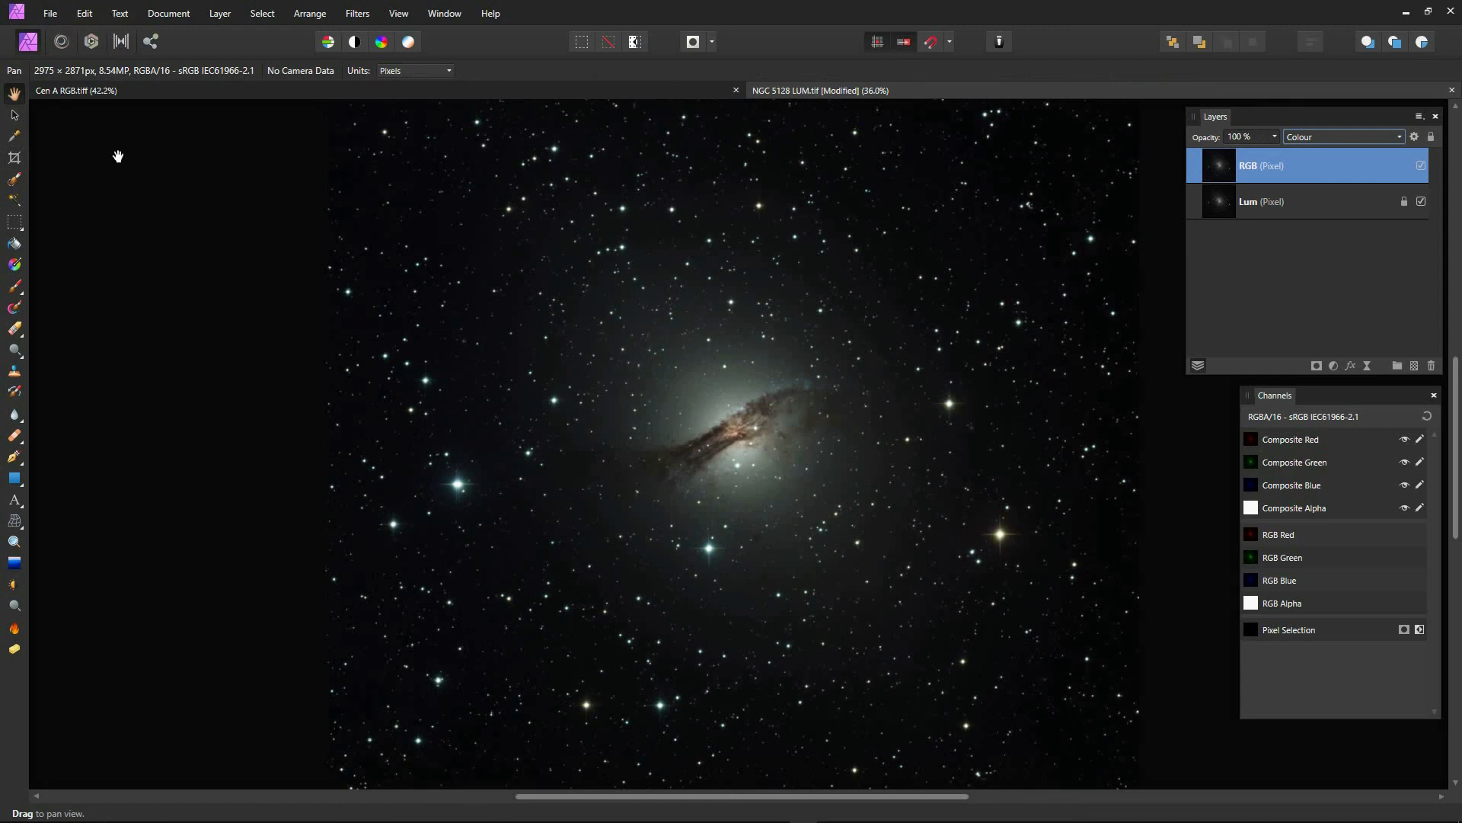
pyautogui.click(48, 13)
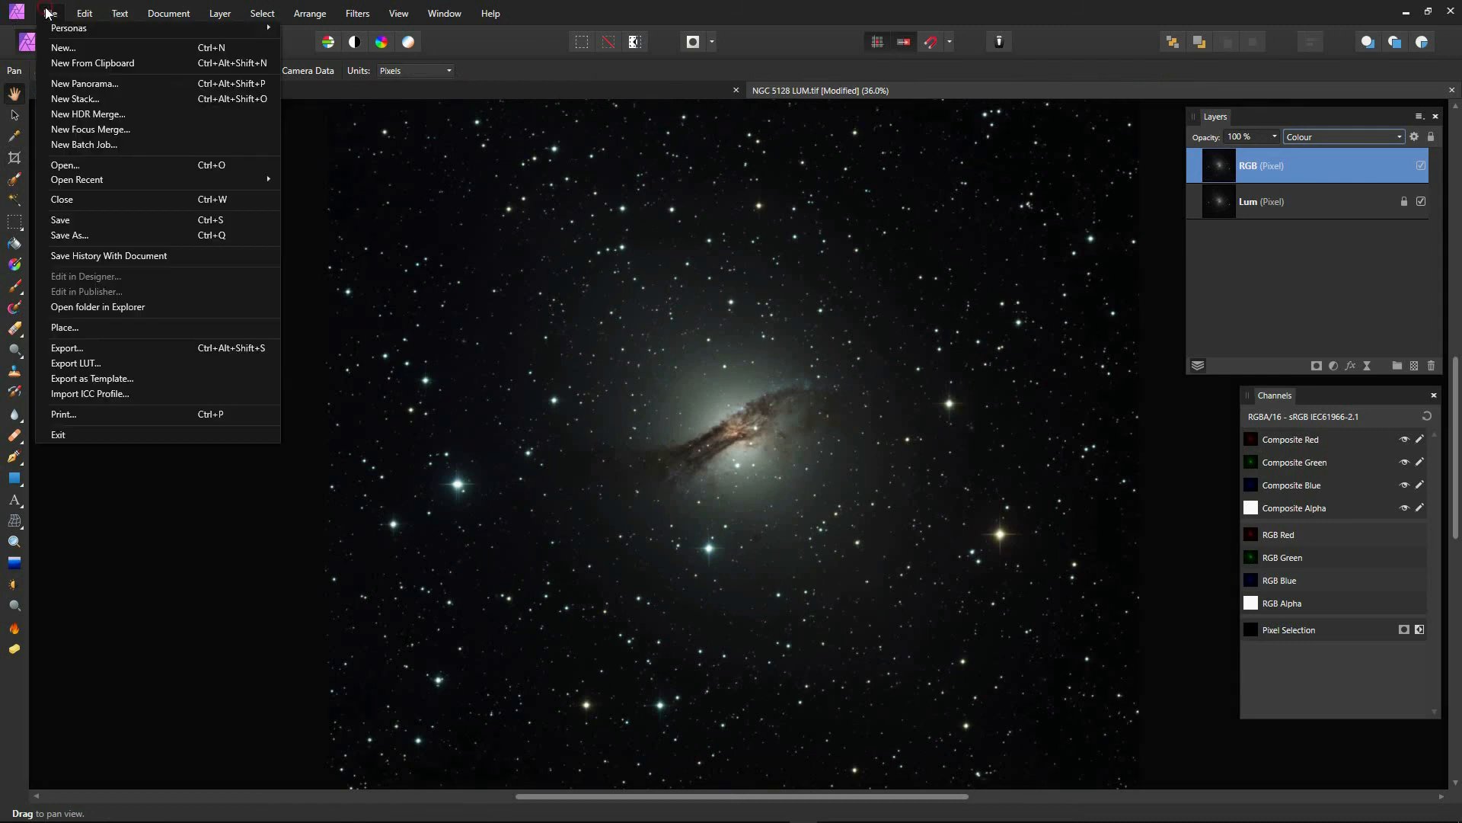
pyautogui.click(80, 347)
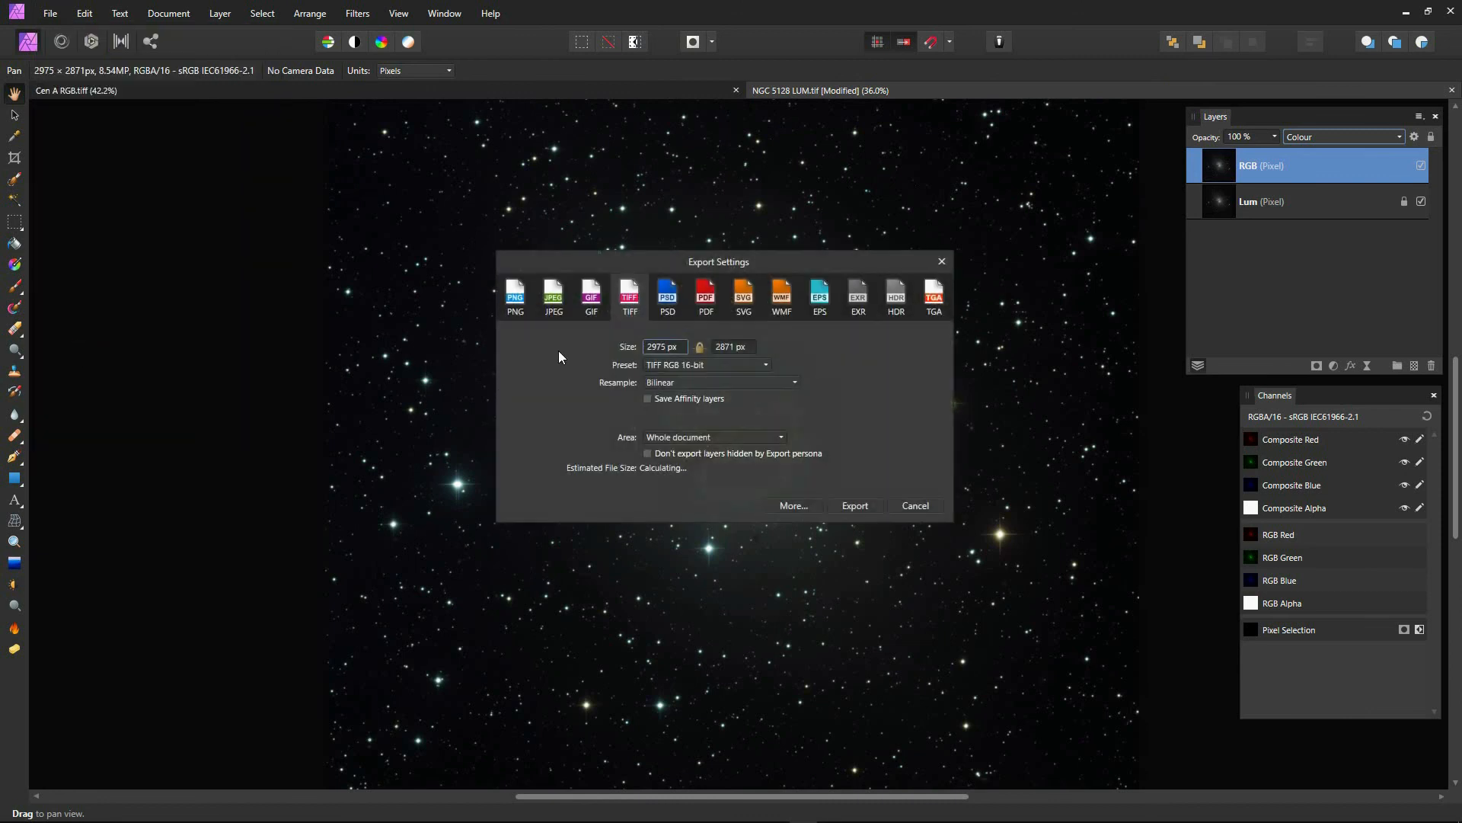
pyautogui.click(667, 309)
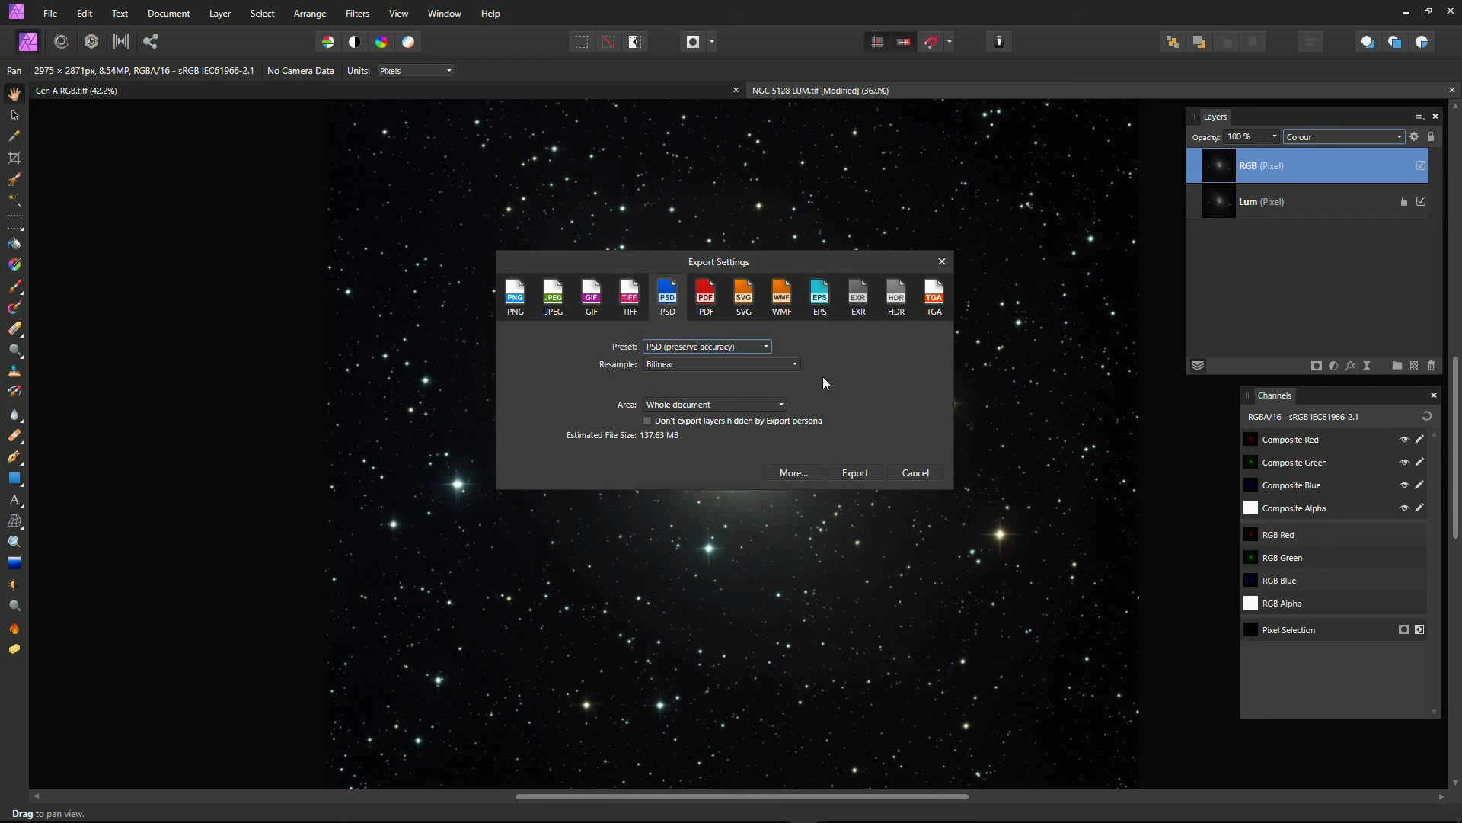
pyautogui.click(867, 473)
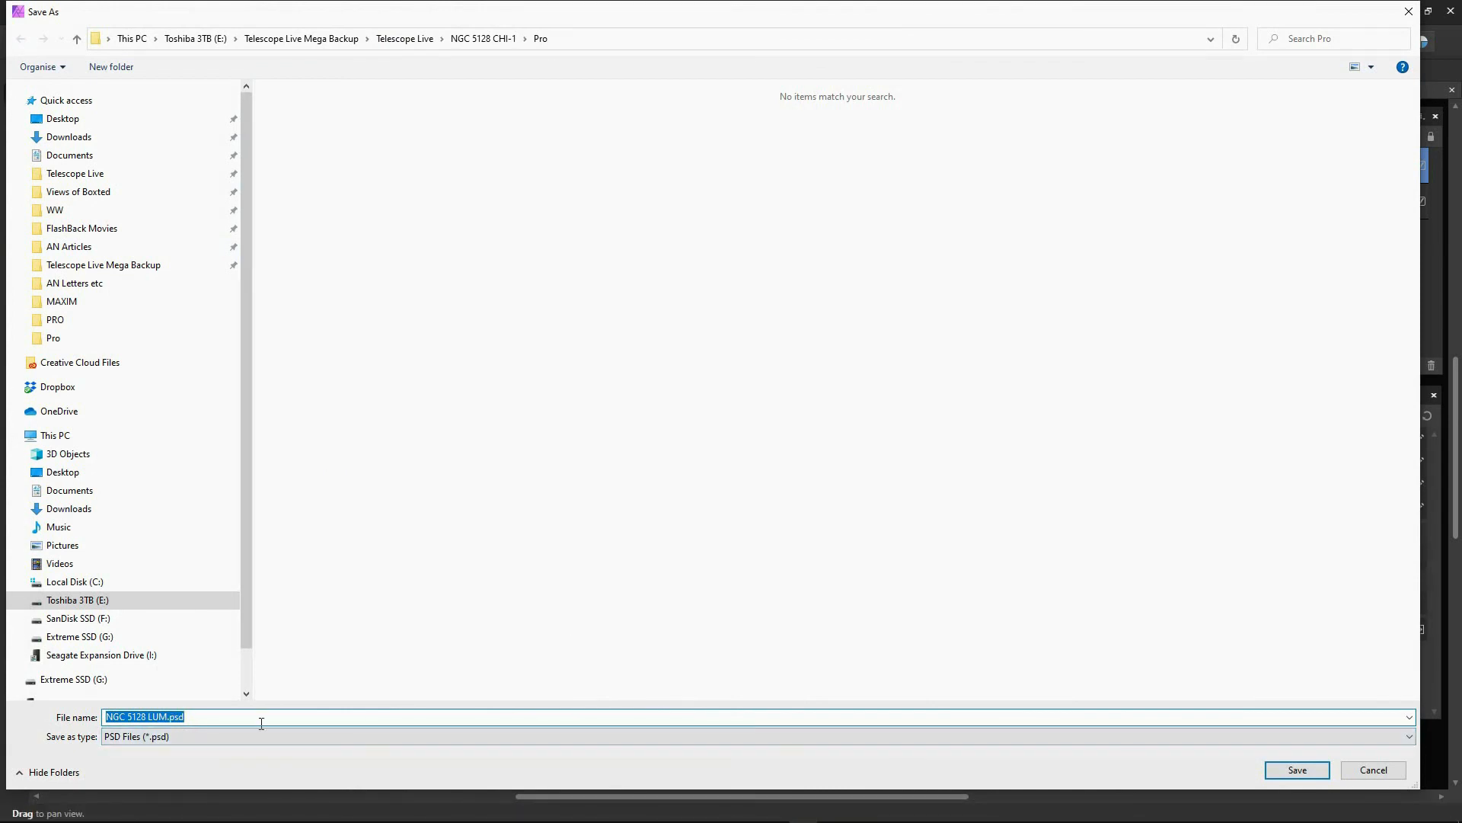
pyautogui.click(1297, 769)
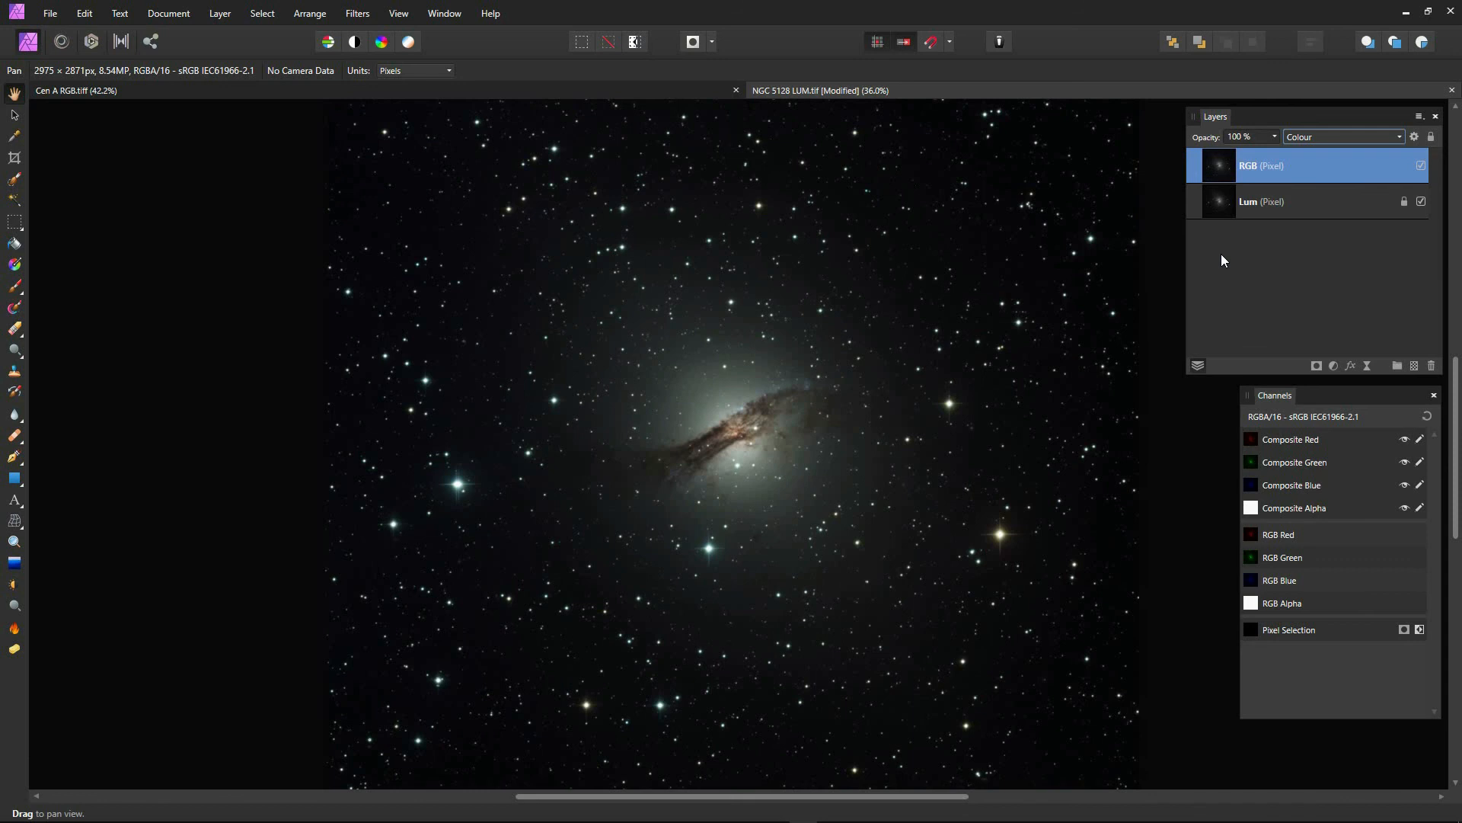
pyautogui.scroll(3, 766, 418)
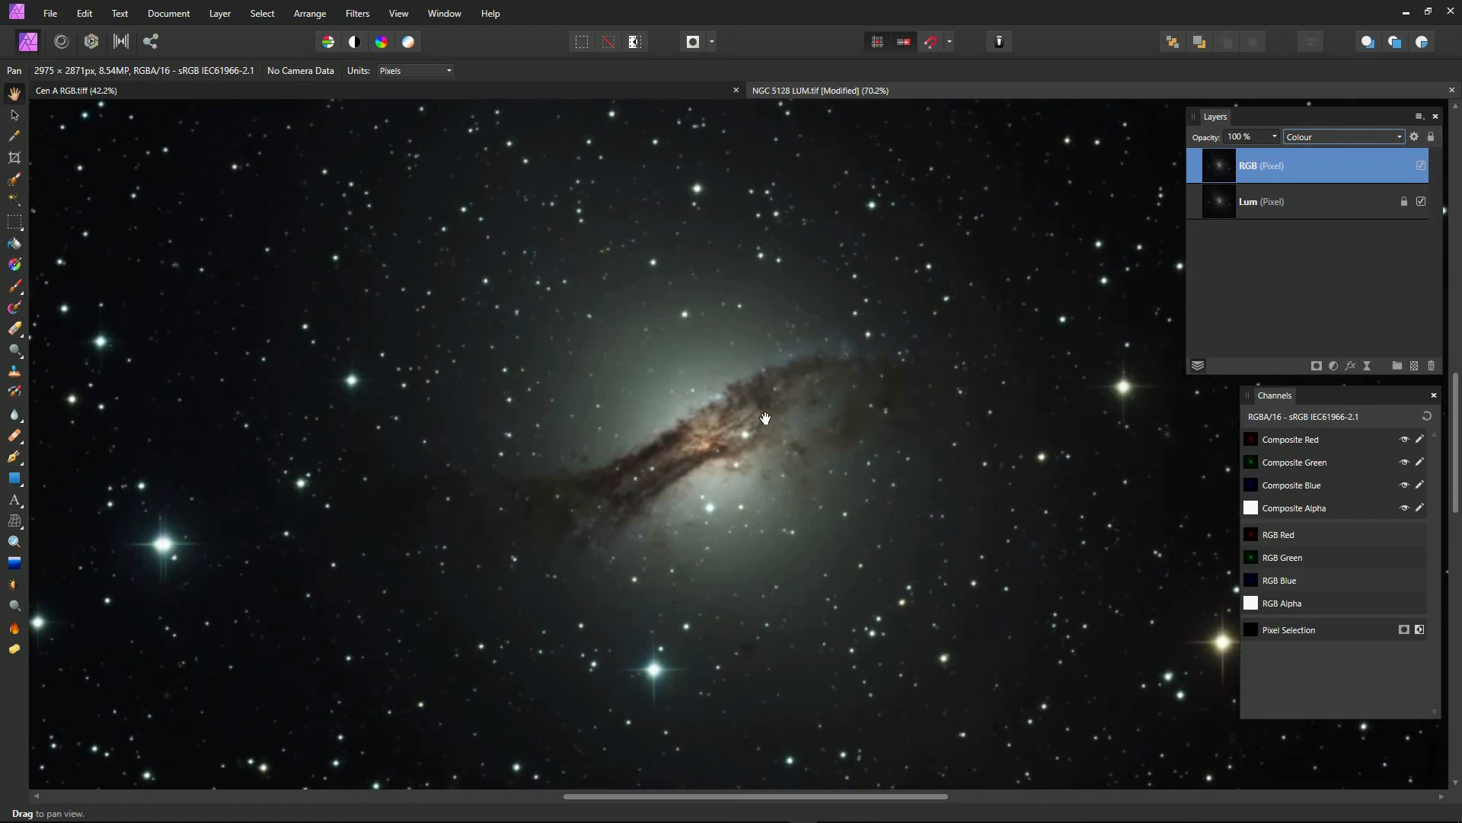
pyautogui.scroll(-3, 766, 417)
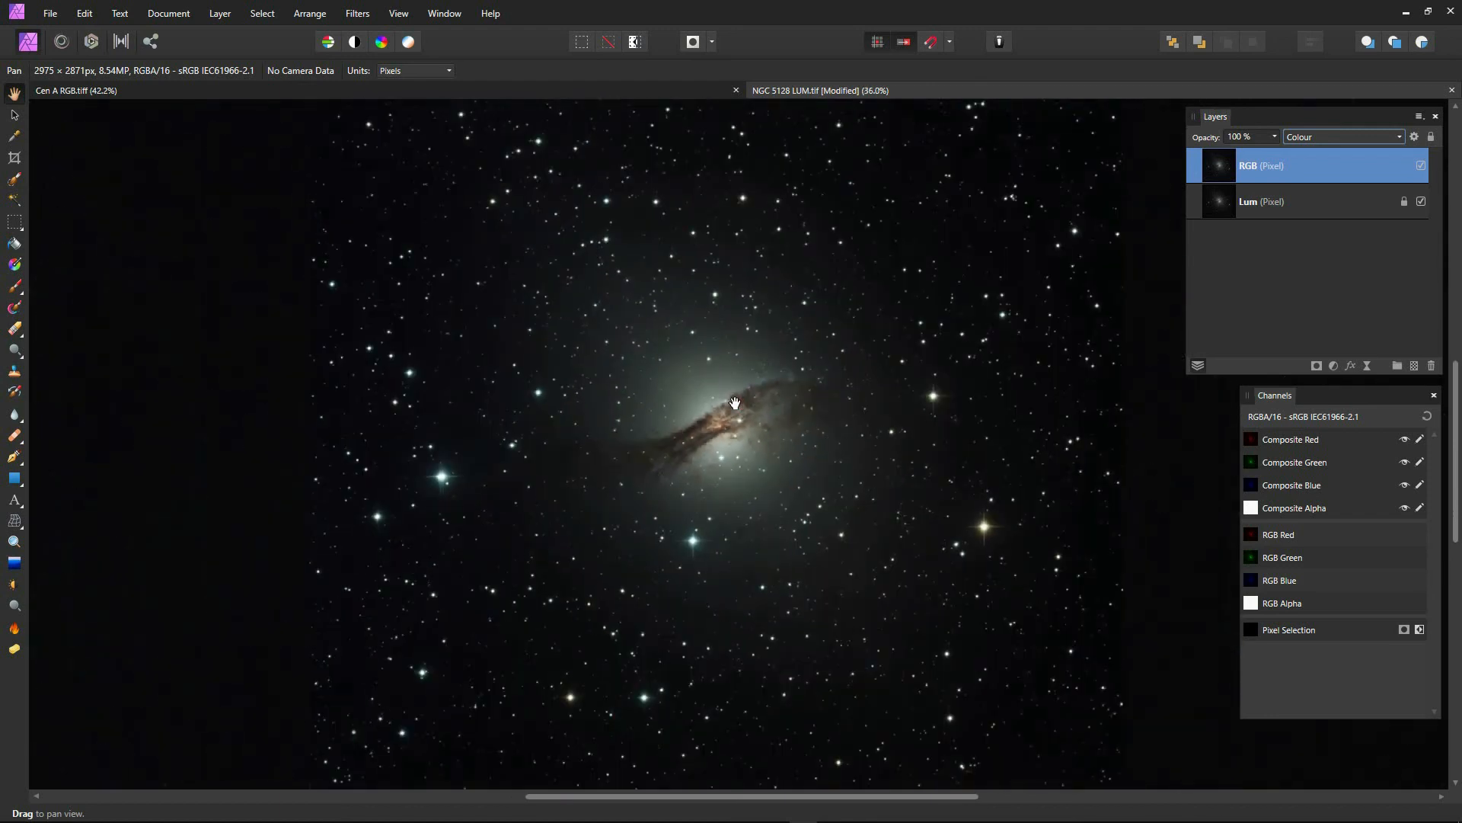